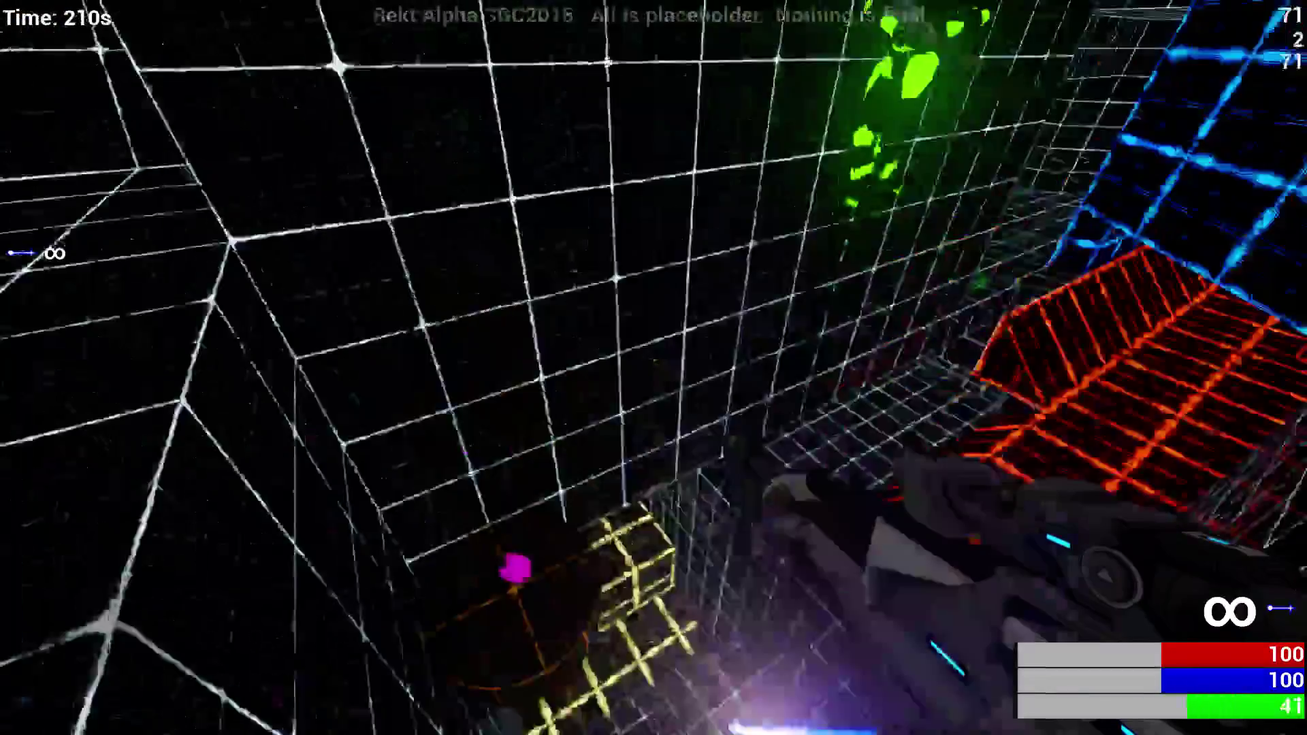
Step: Lower the master volume to 20 in the #REKT audio settings, leaving other levels at 100
{"action": "key", "text": "Escape"}
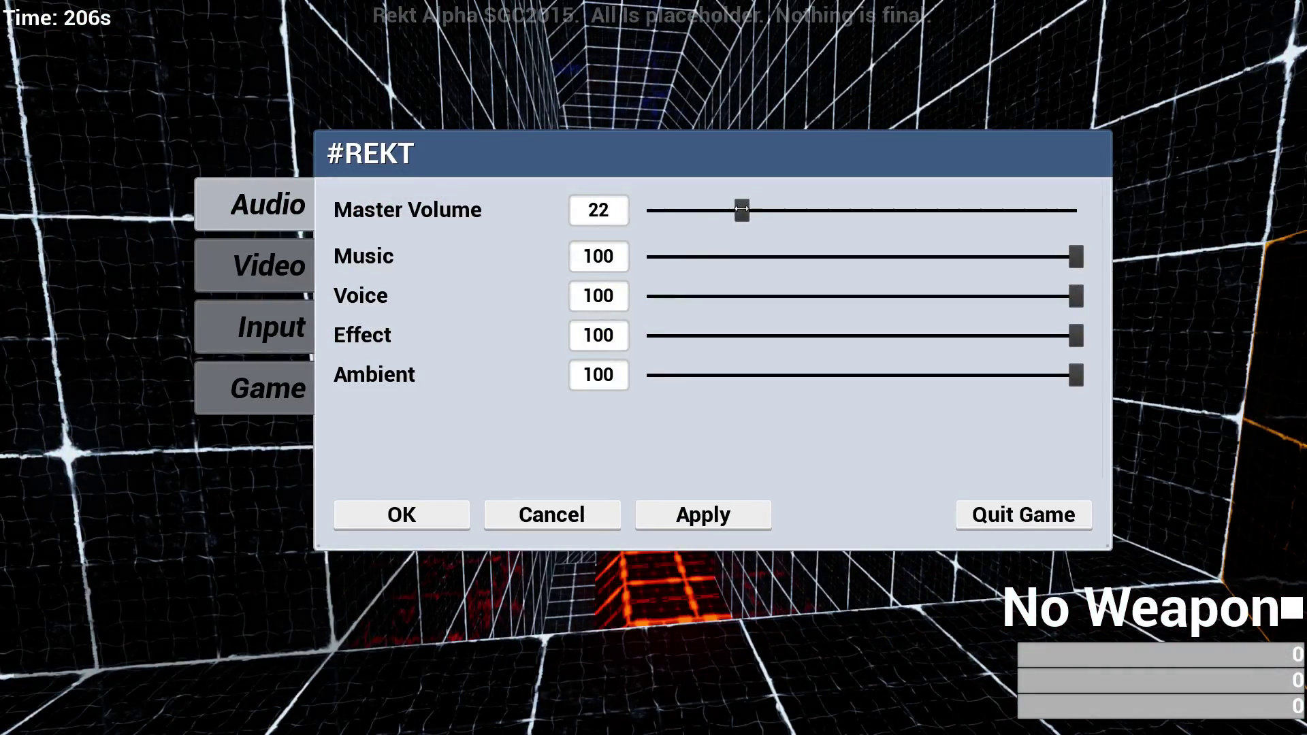
{"action": "left_click_drag", "start_coordinate": [737, 209], "coordinate": [733, 209]}
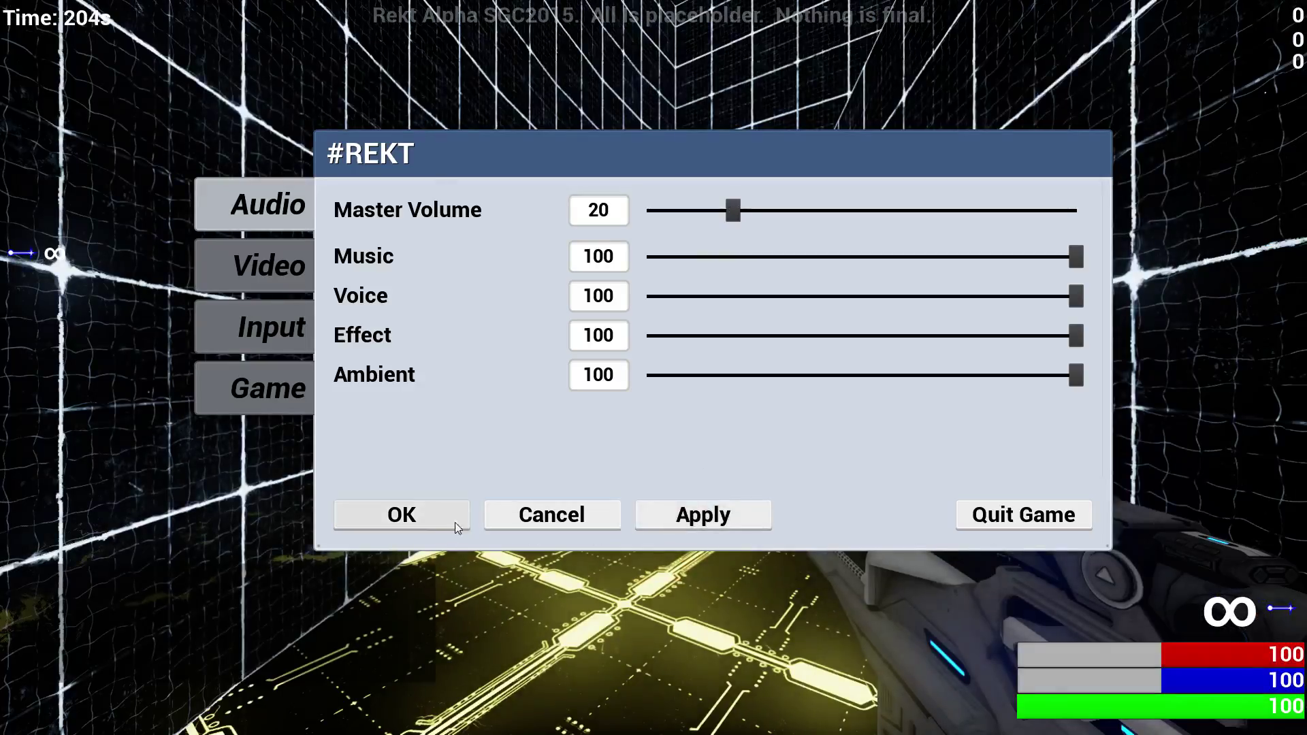
Step: Return to the match and run through the grid rooms into the long grid corridor
{"action": "left_click", "coordinate": [402, 515]}
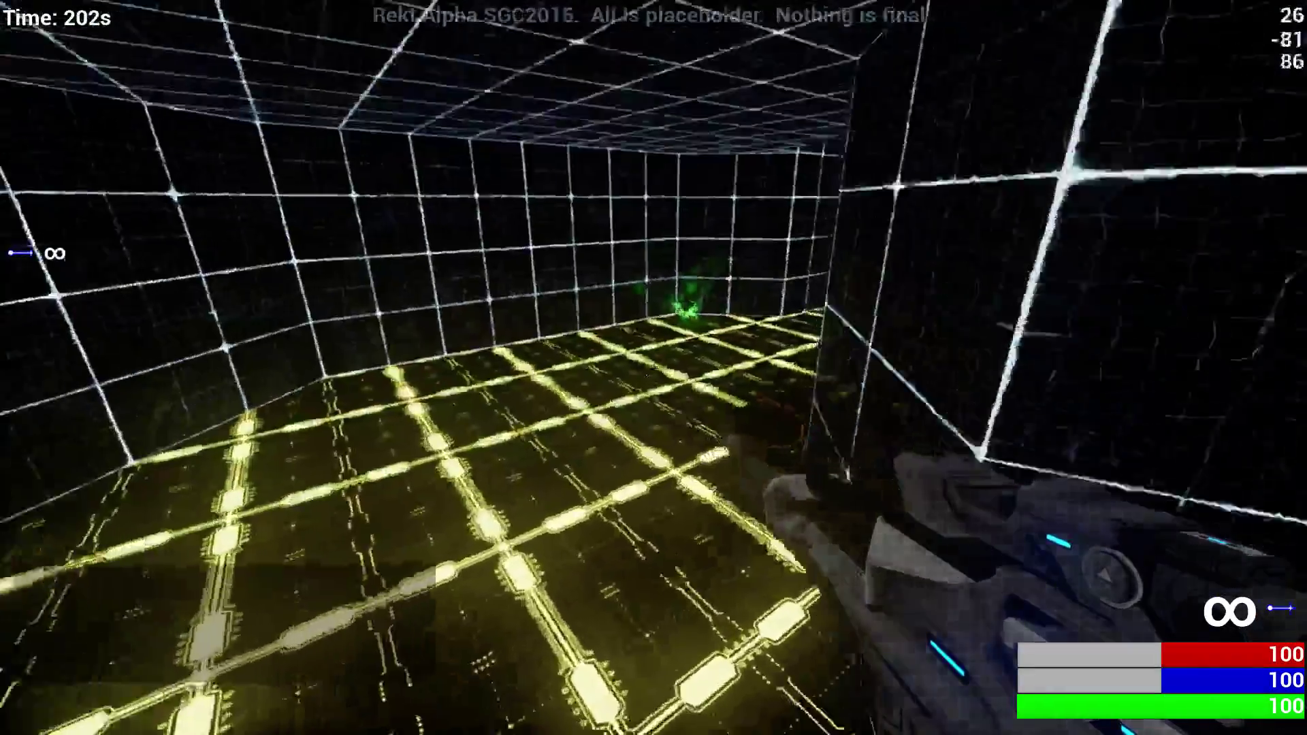
{"action": "key", "text": "w"}
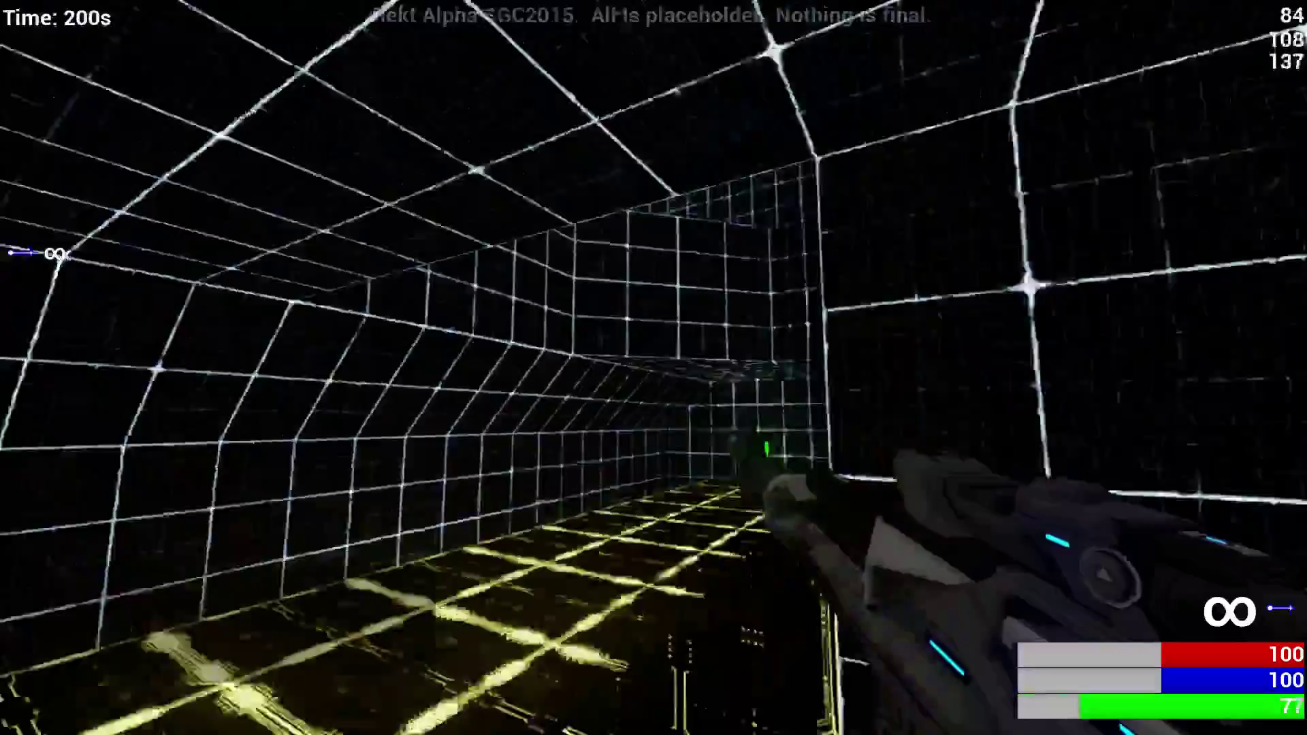
{"action": "key", "text": "w"}
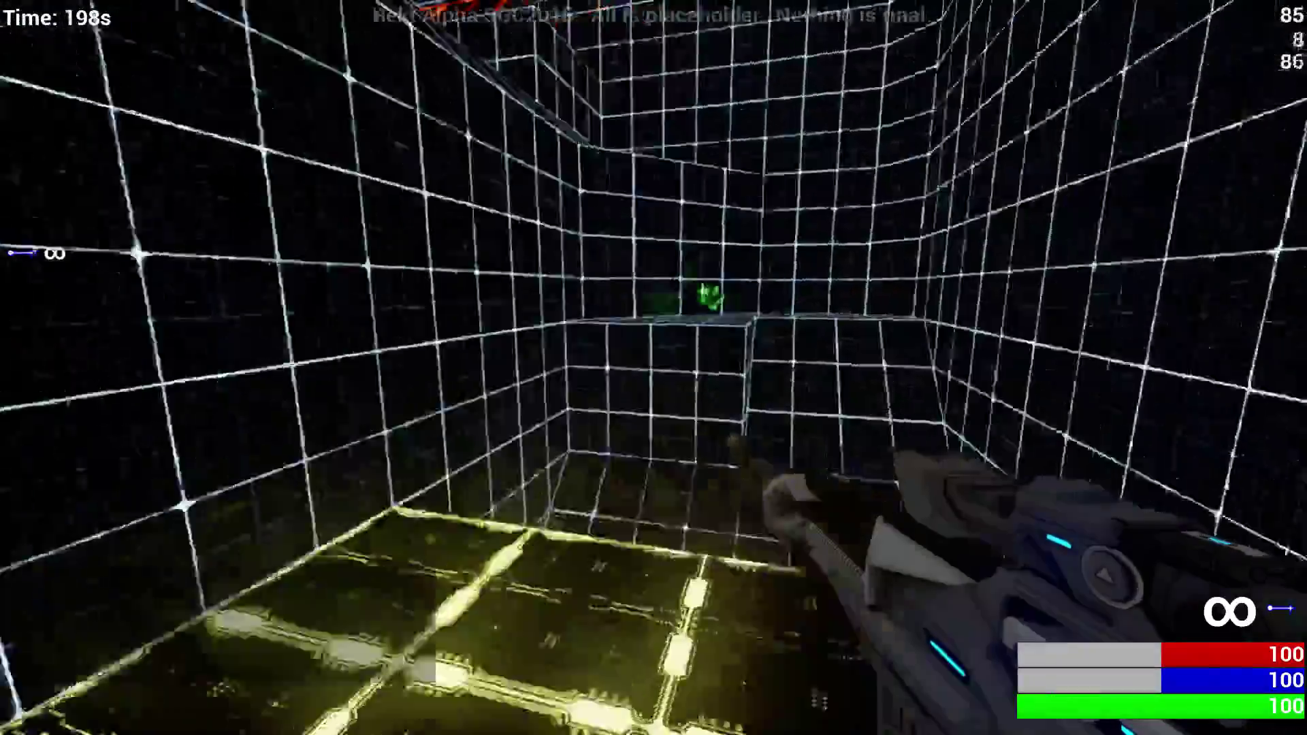
{"action": "key", "text": "w"}
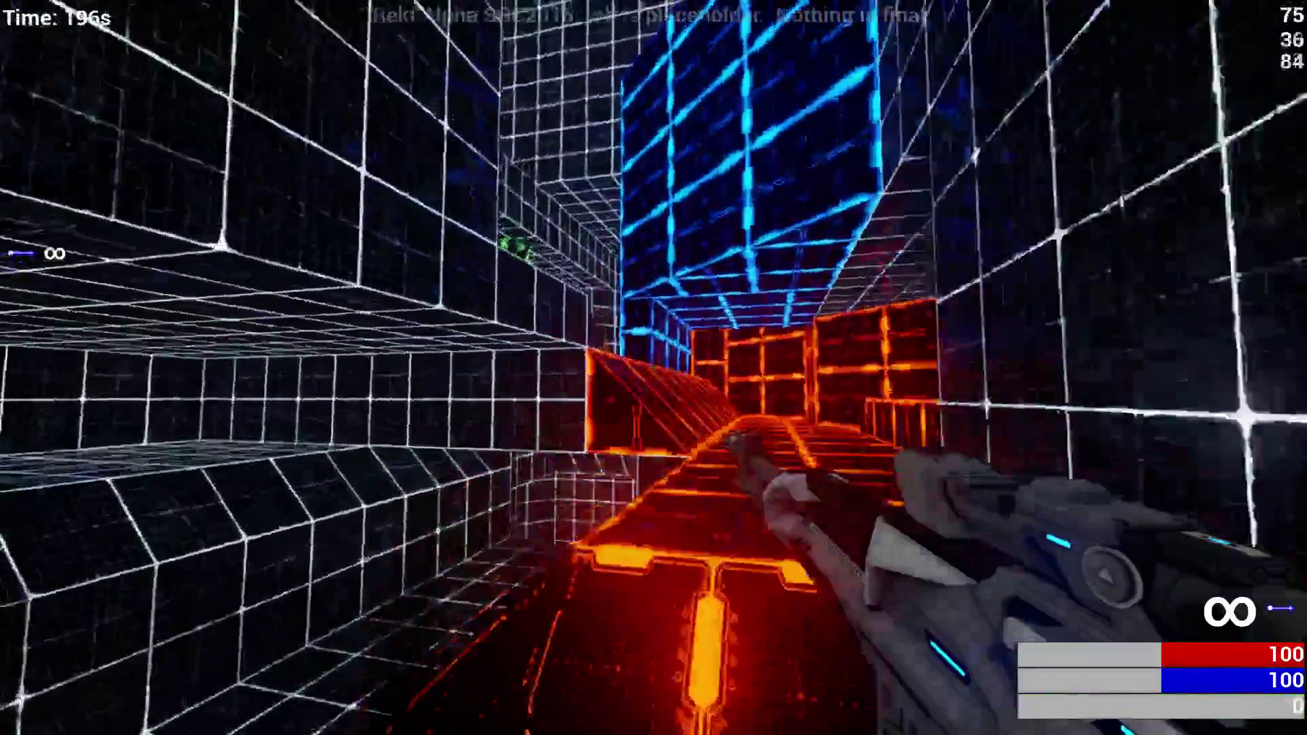
{"action": "key", "text": "w"}
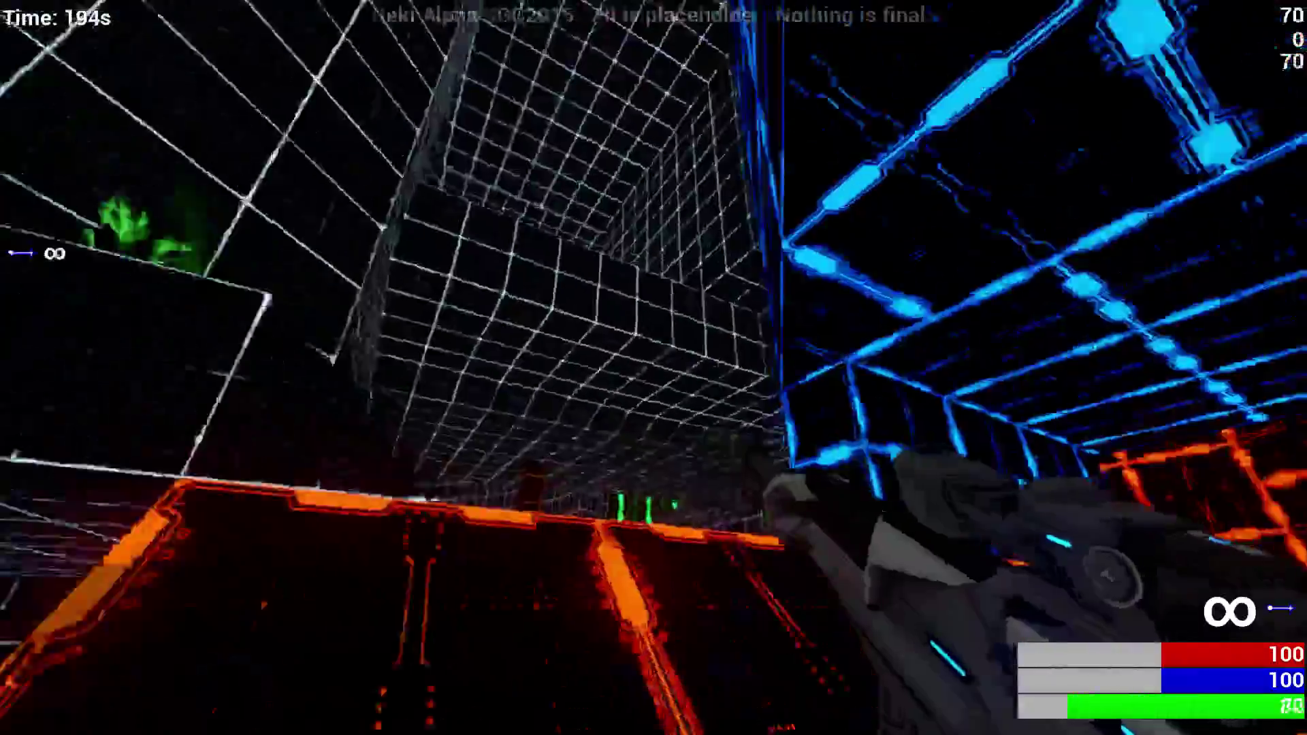
{"action": "key", "text": "w"}
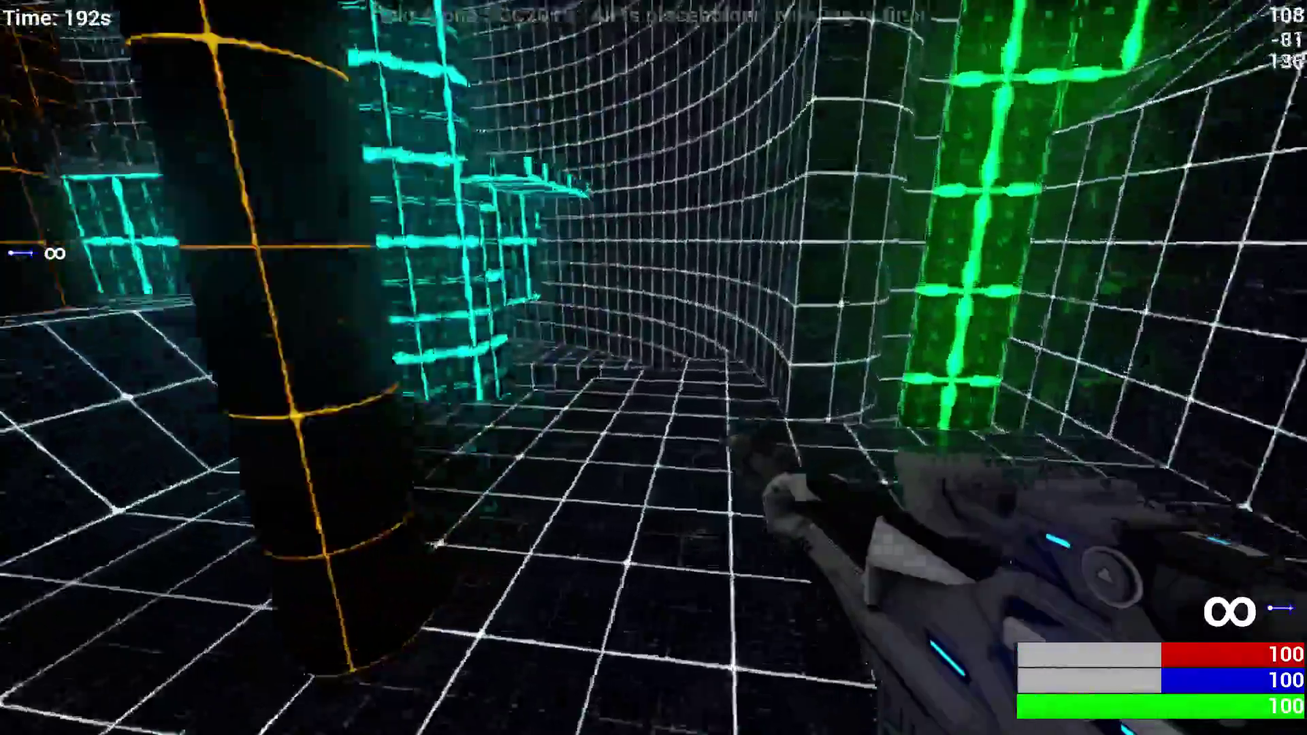
{"action": "key", "text": "w"}
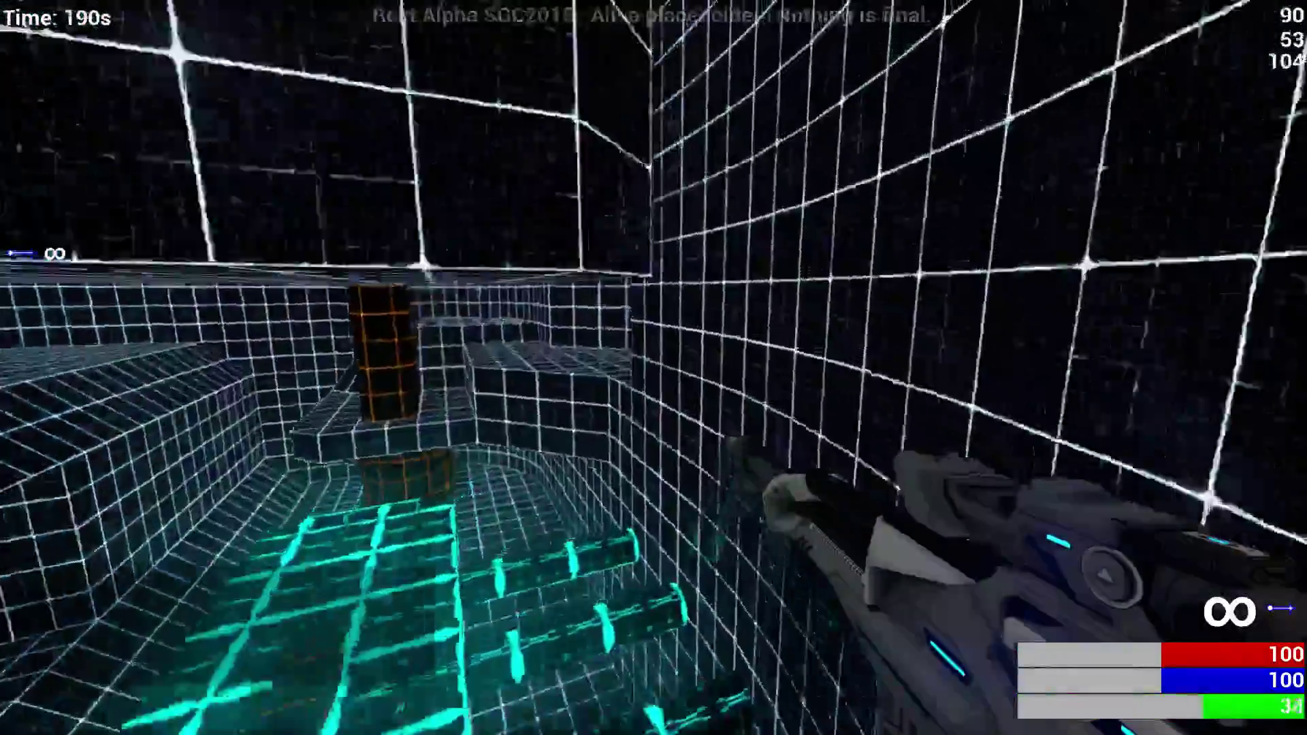
{"action": "key", "text": "w"}
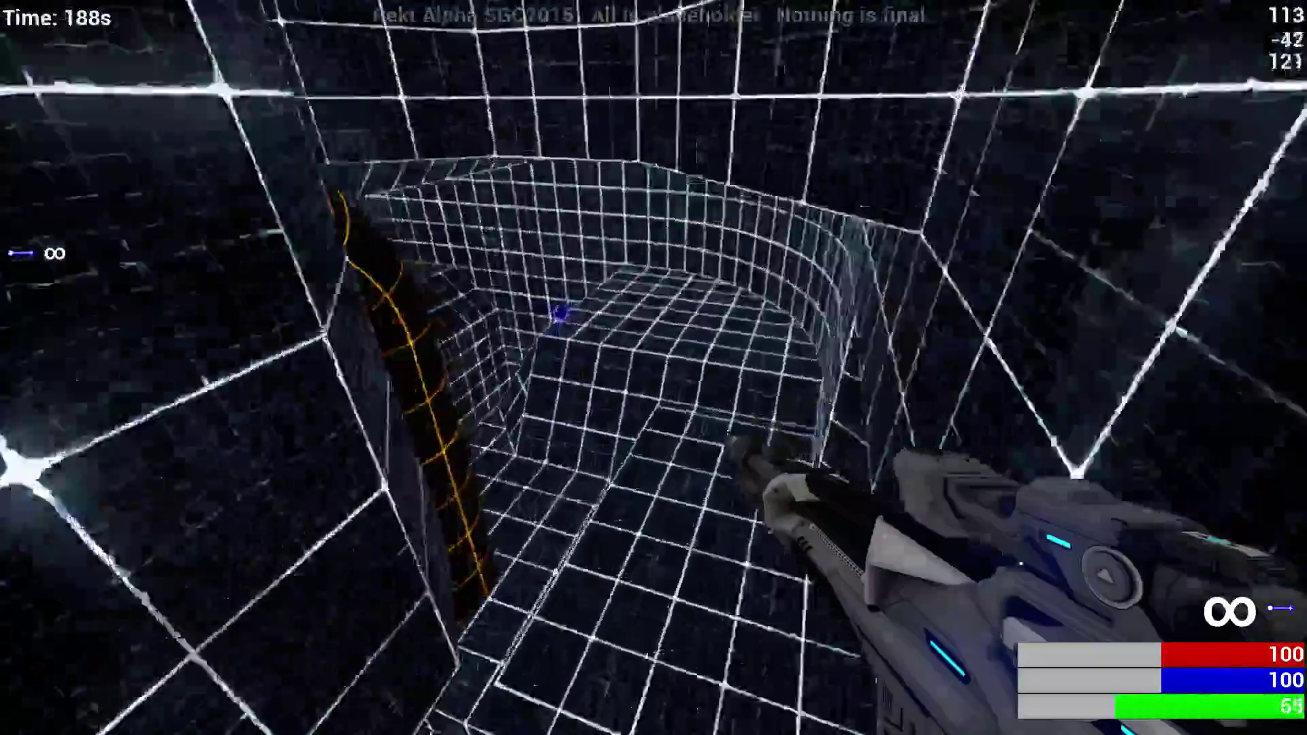
Step: Reposition near the orange pillar, jumping onto the ledge and dodging across the room
{"action": "key", "text": "w"}
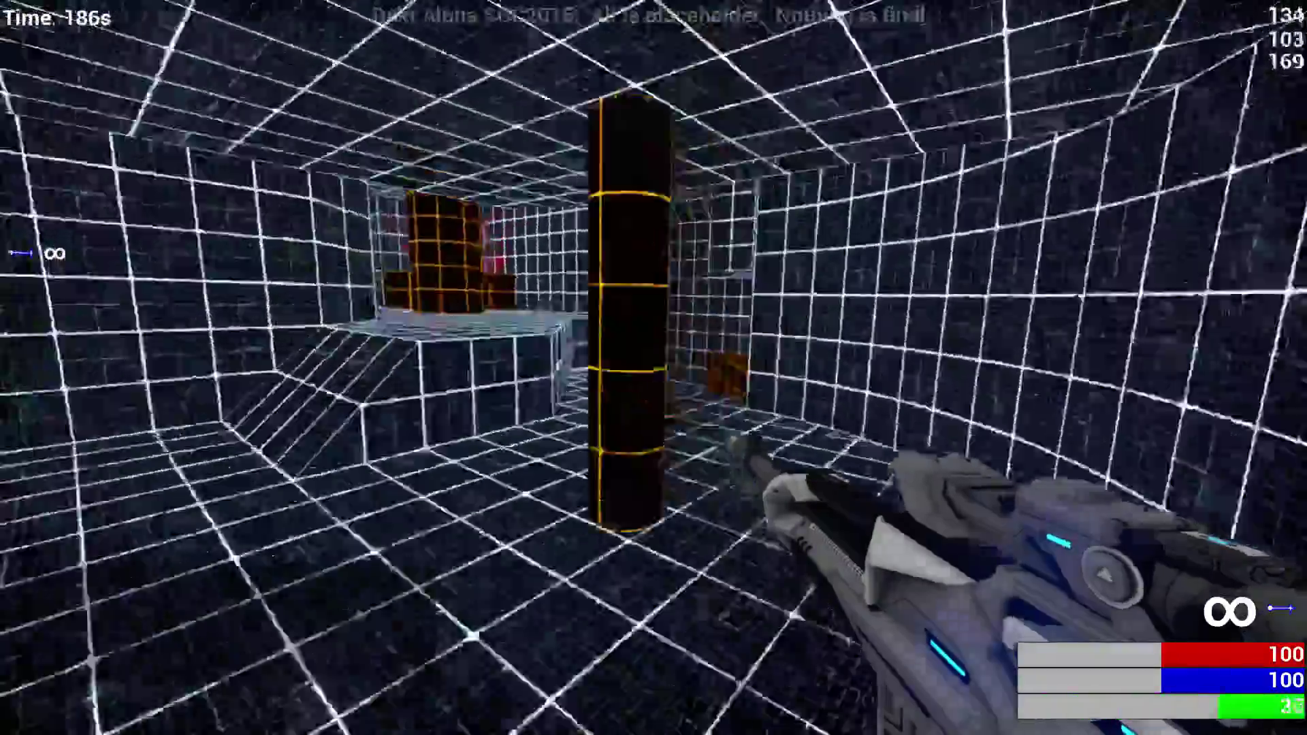
{"action": "key", "text": "w"}
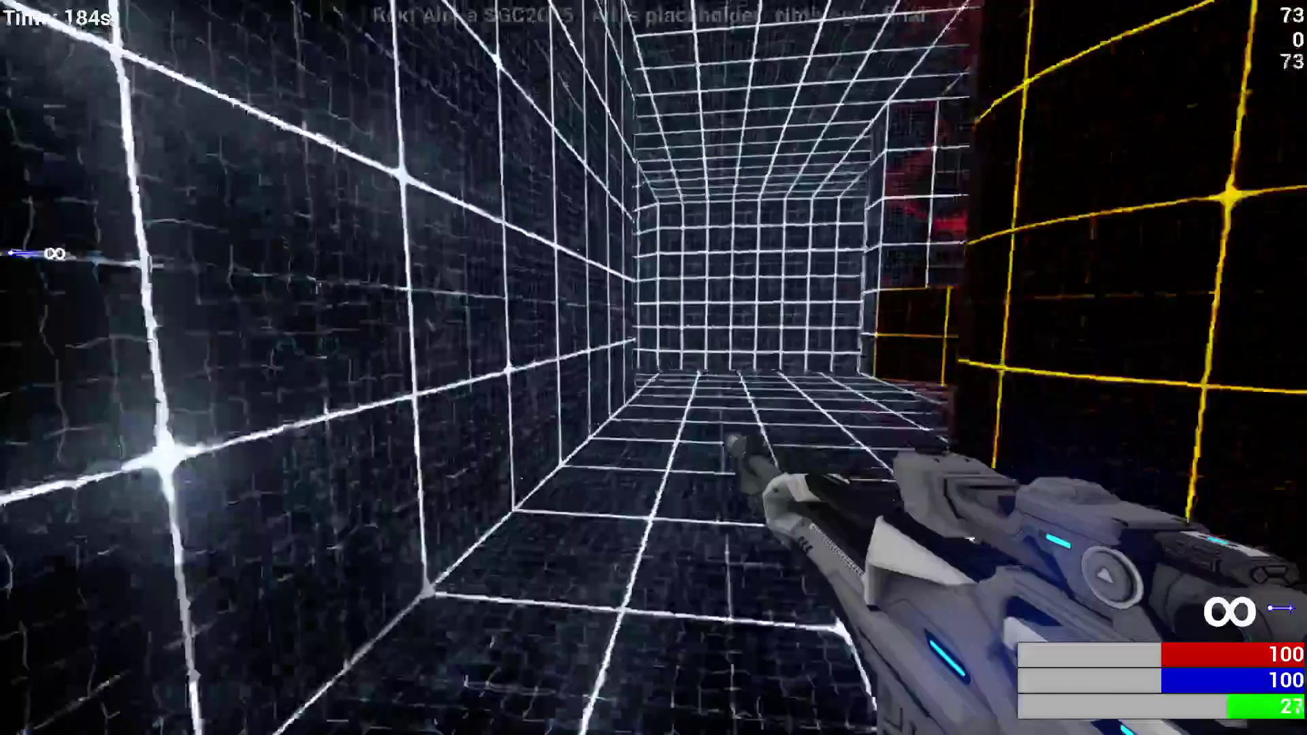
{"action": "key", "text": "w"}
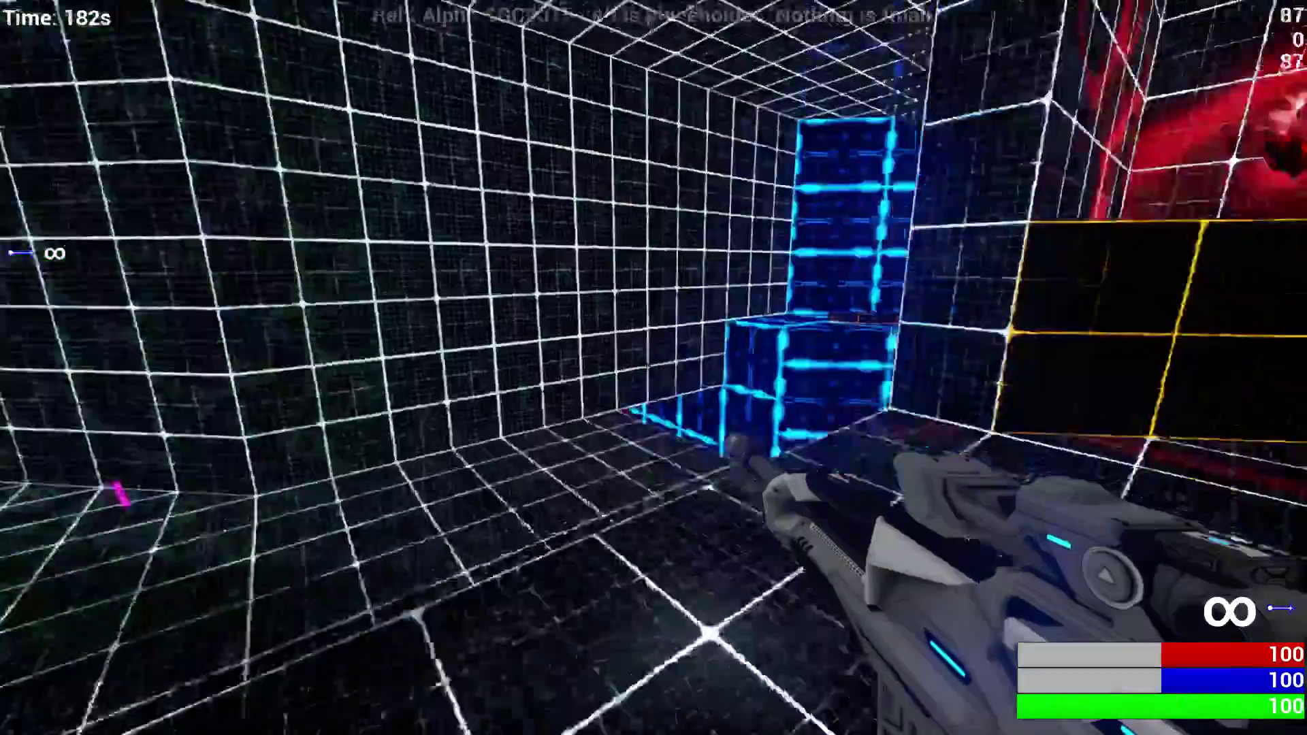
{"action": "key", "text": "w"}
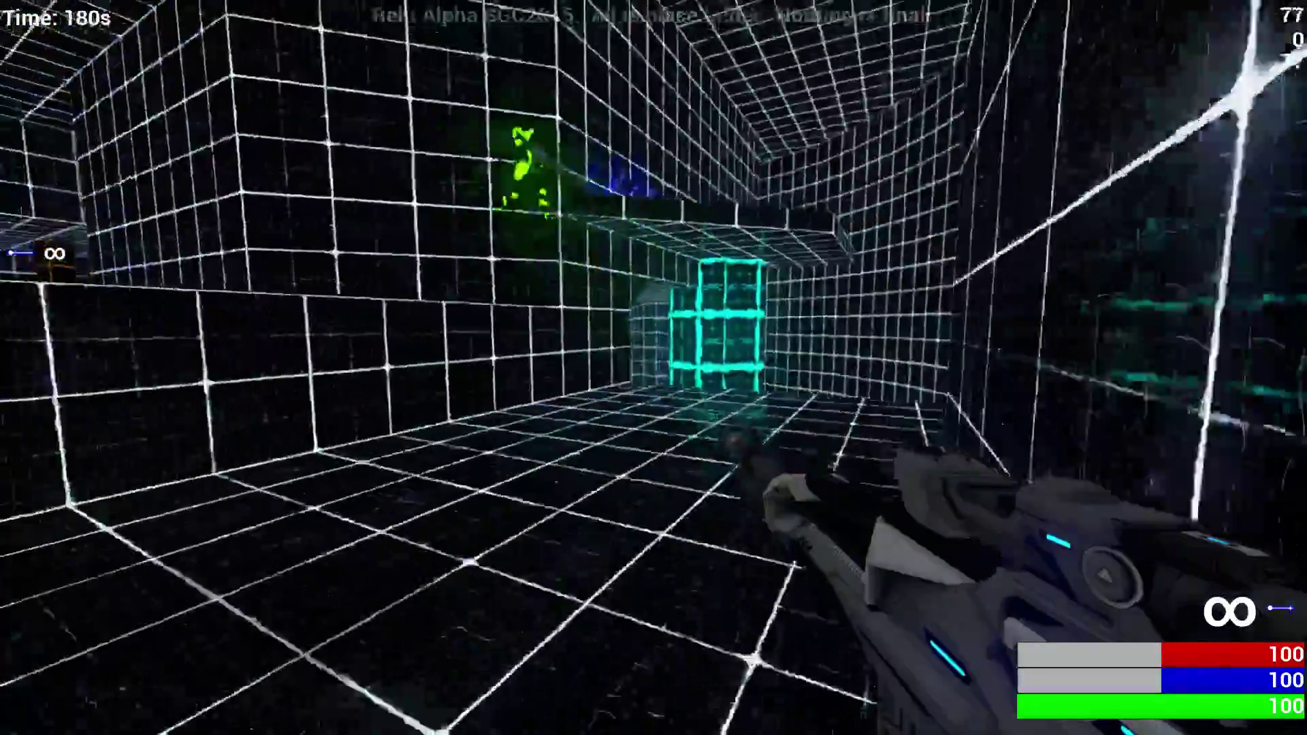
{"action": "key", "text": "w"}
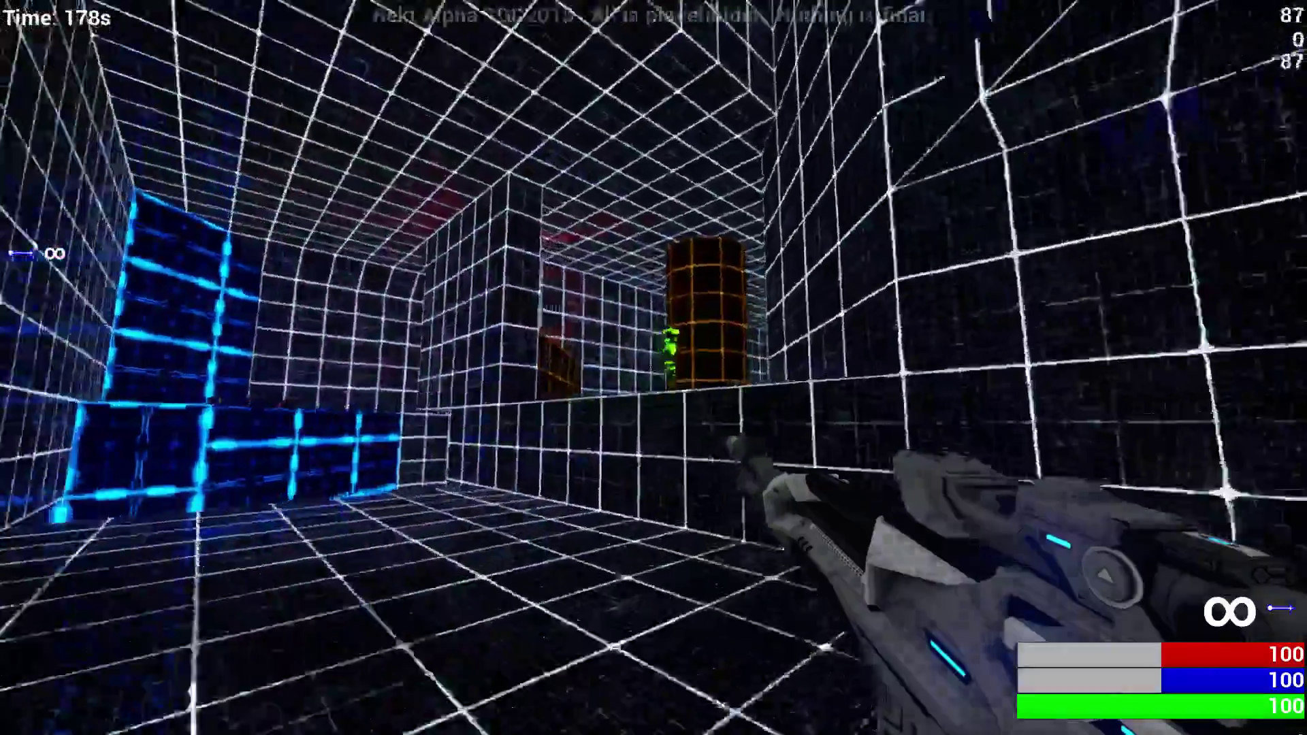
Step: Fire at an opponent while moving around the orange pillar
{"action": "left_click", "coordinate": [654, 367]}
{"action": "key", "text": "w"}
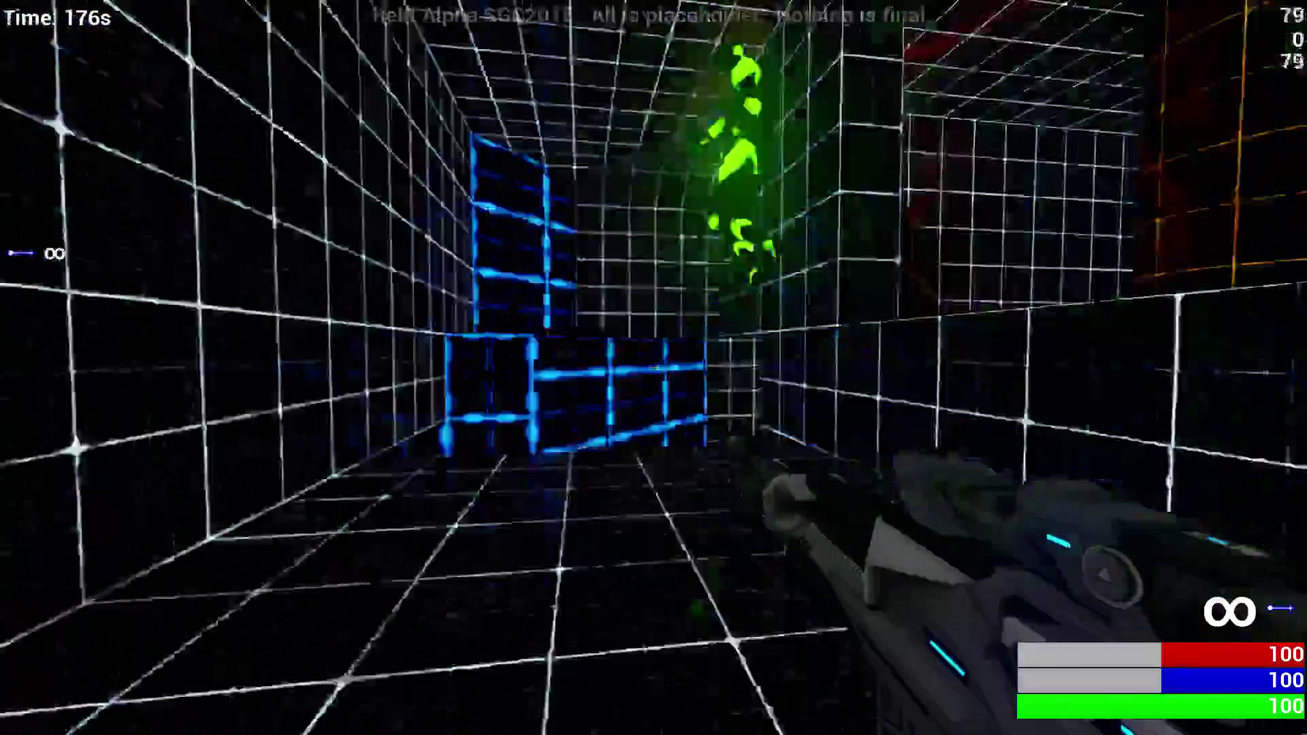
{"action": "left_click", "coordinate": [653, 367]}
{"action": "key", "text": "w"}
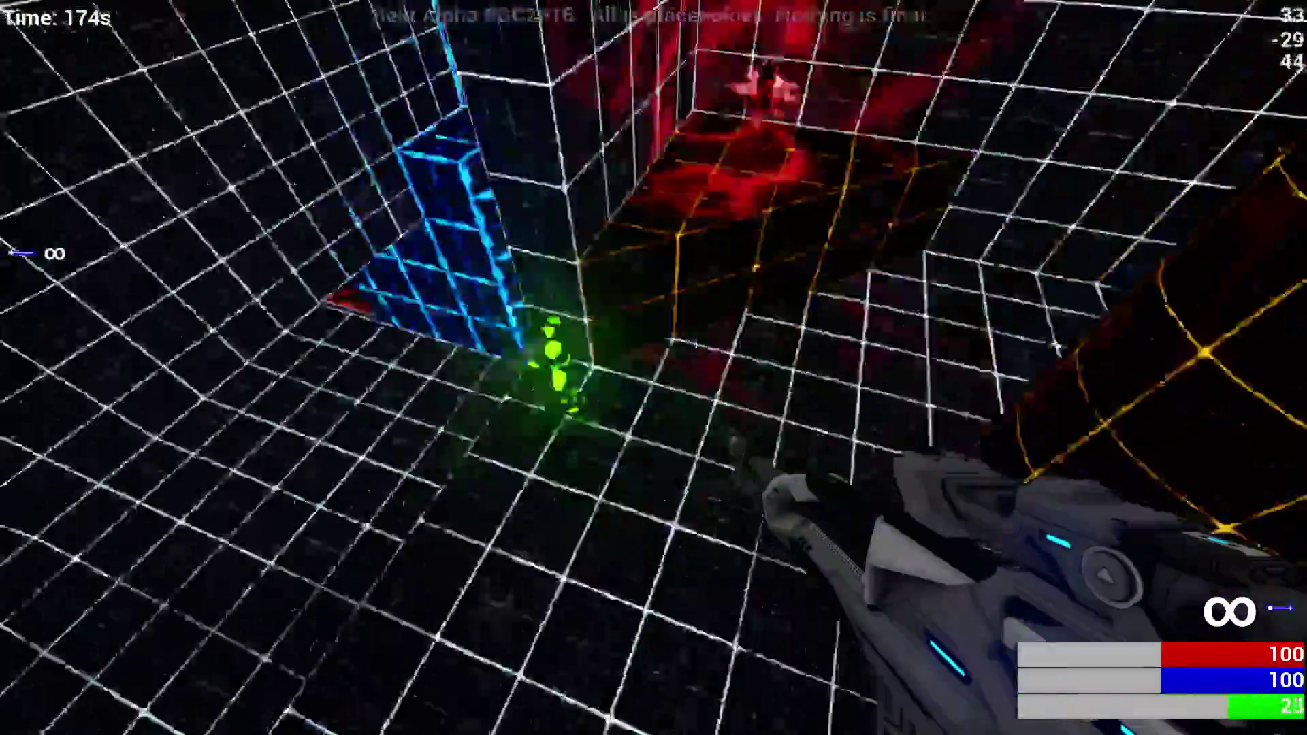
{"action": "key", "text": "w"}
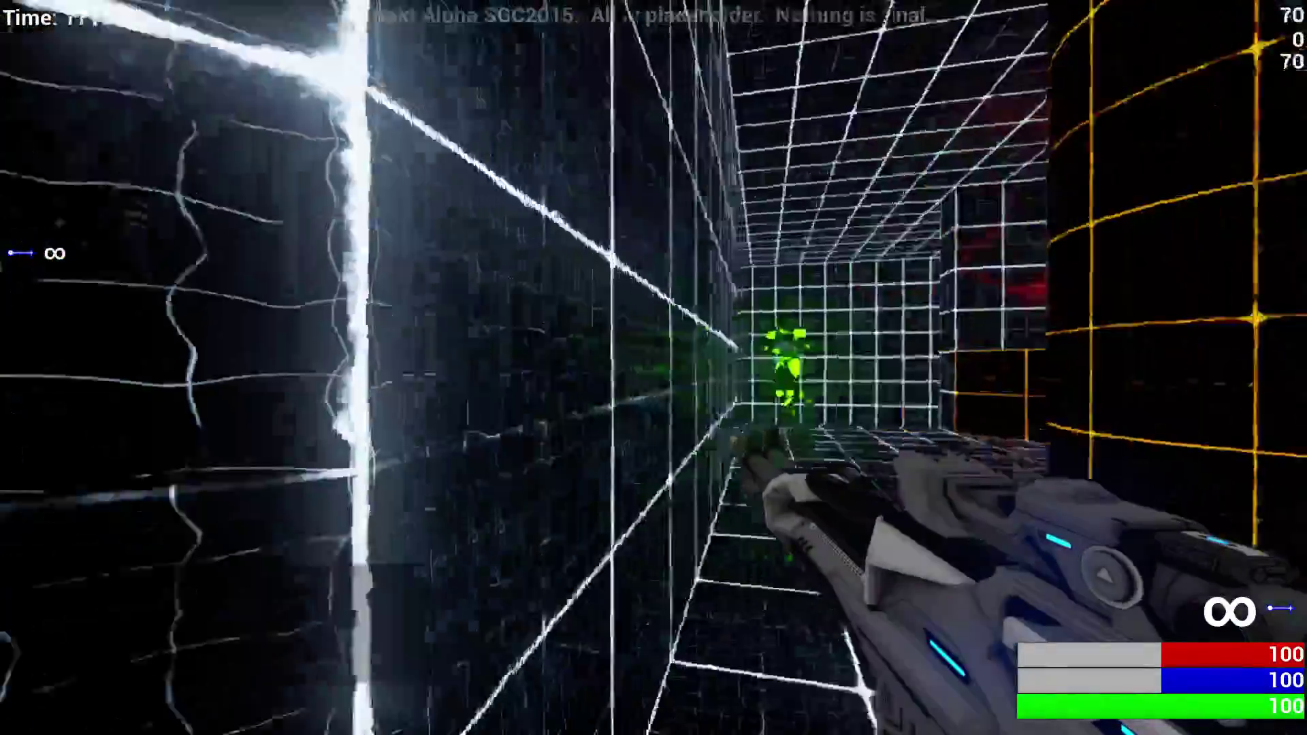
Step: Shoot repeatedly across the room at the green opponent past the pillar
{"action": "left_click", "coordinate": [654, 367]}
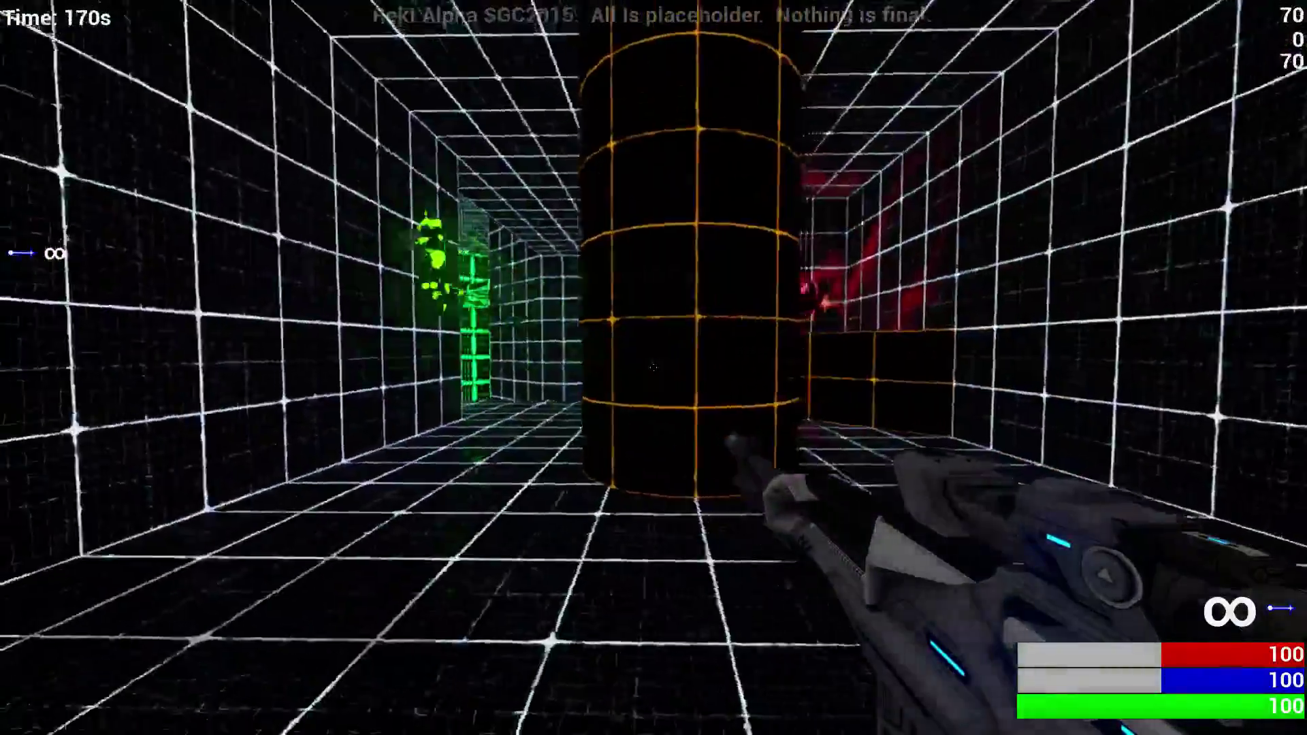
{"action": "left_click", "coordinate": [653, 368]}
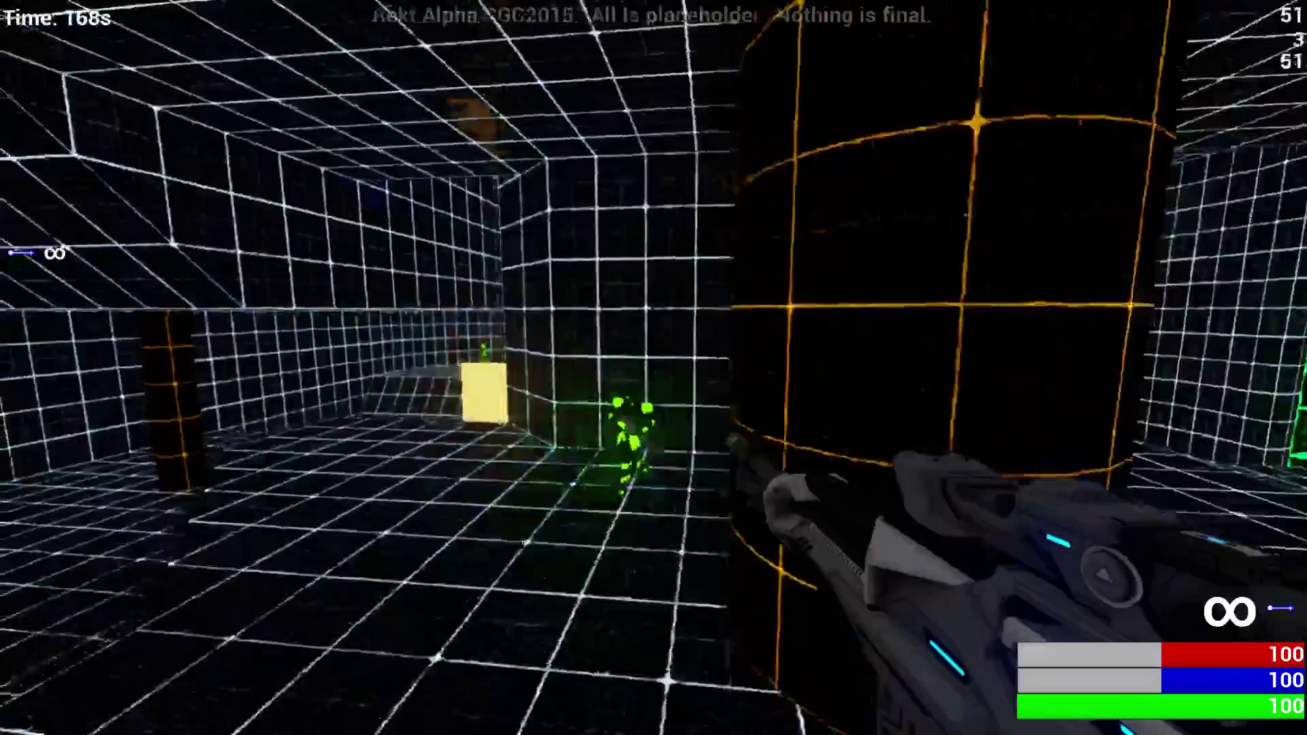
{"action": "left_click", "coordinate": [654, 367]}
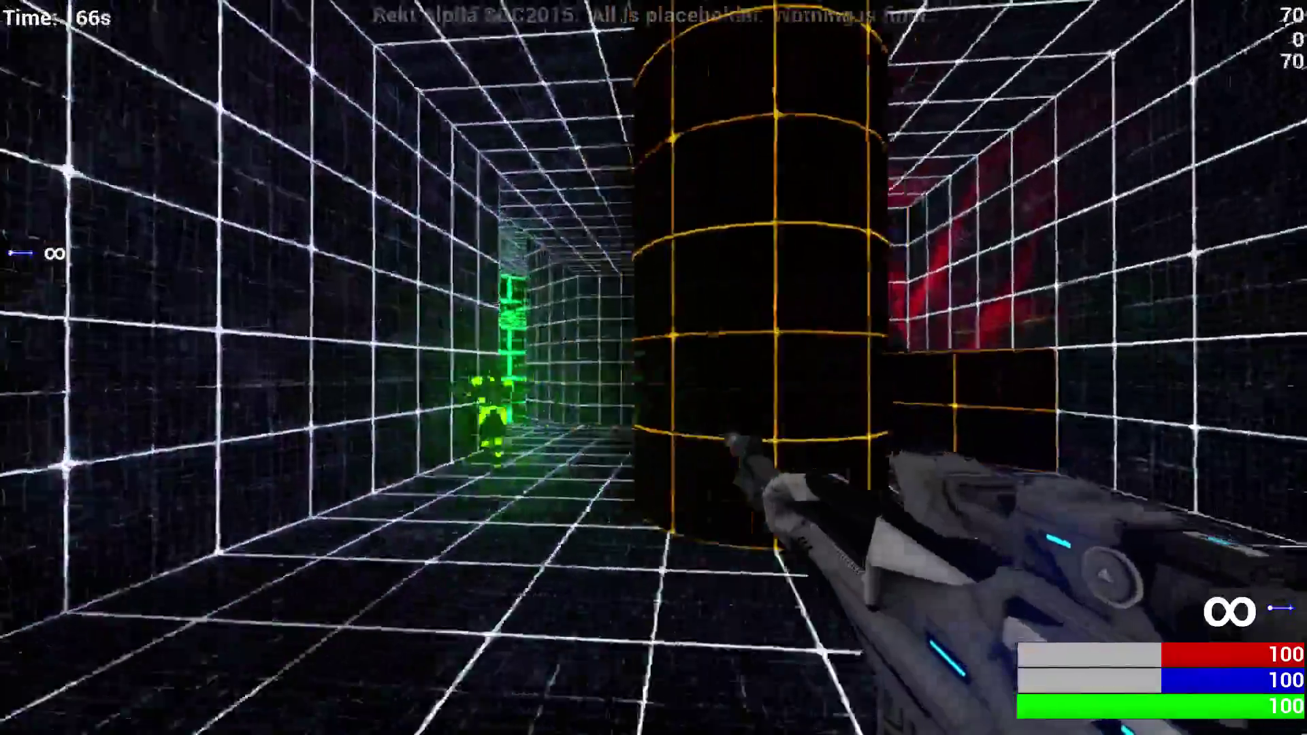
{"action": "left_click", "coordinate": [654, 367]}
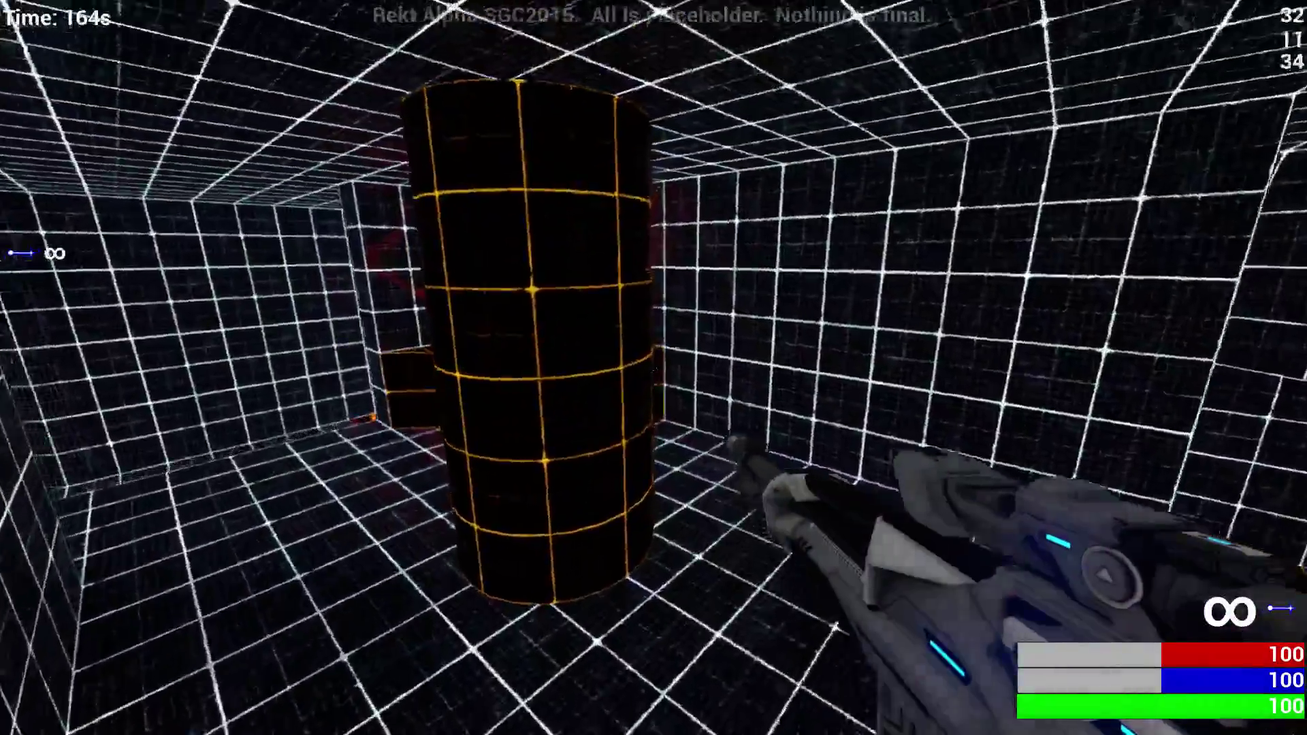
{"action": "left_click", "coordinate": [653, 368]}
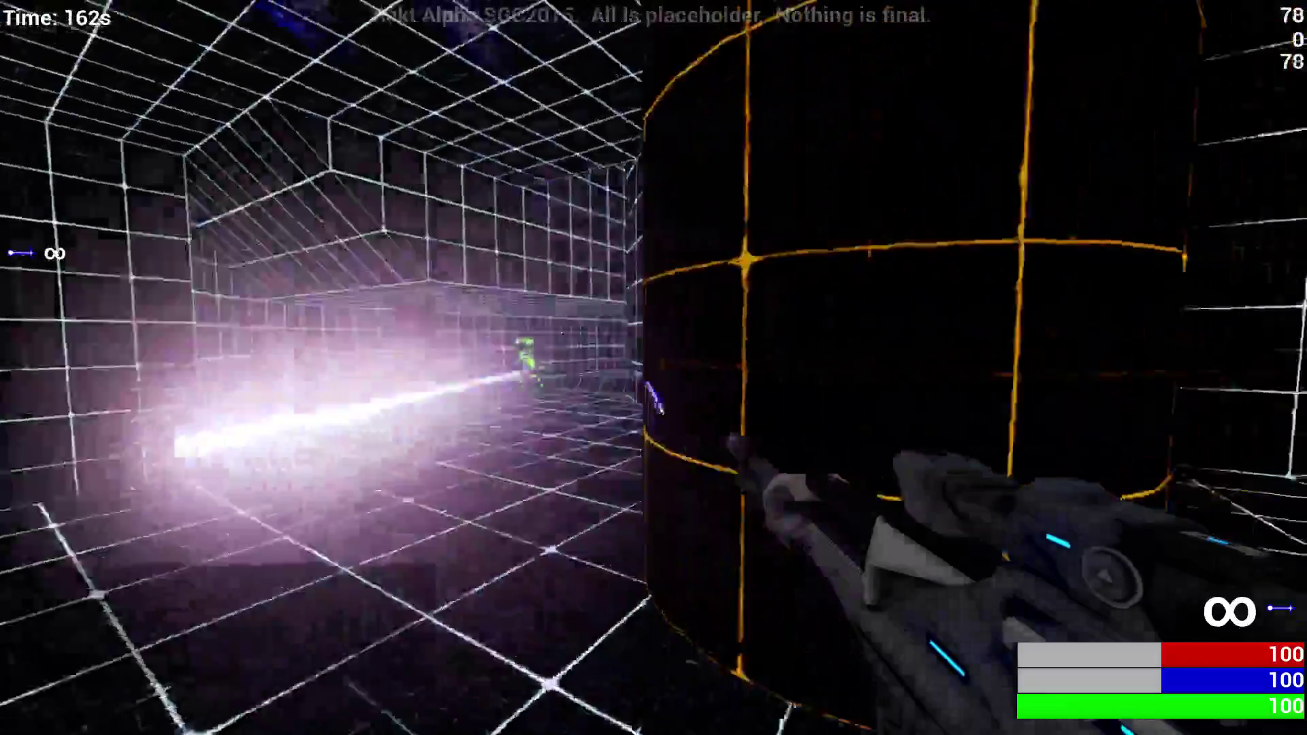
Step: Move on through the arena and fire at another opponent
{"action": "key", "text": "w"}
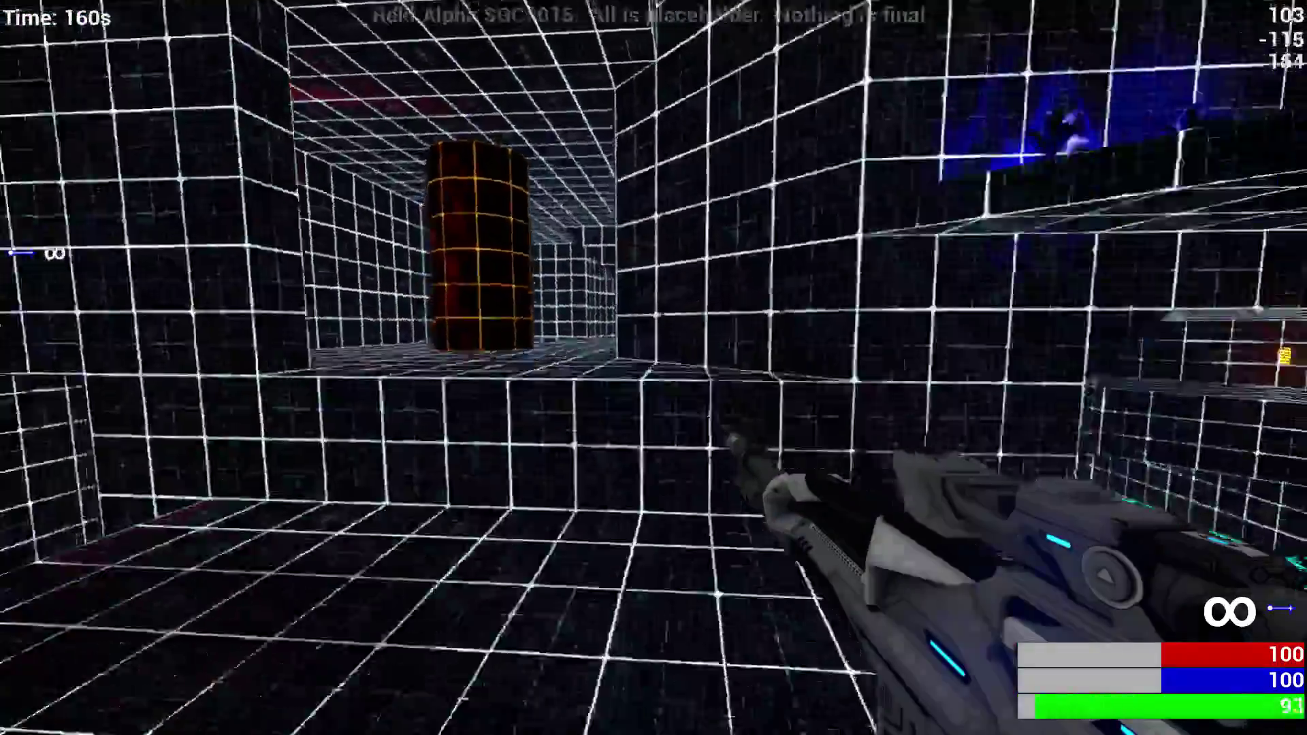
{"action": "key", "text": "w"}
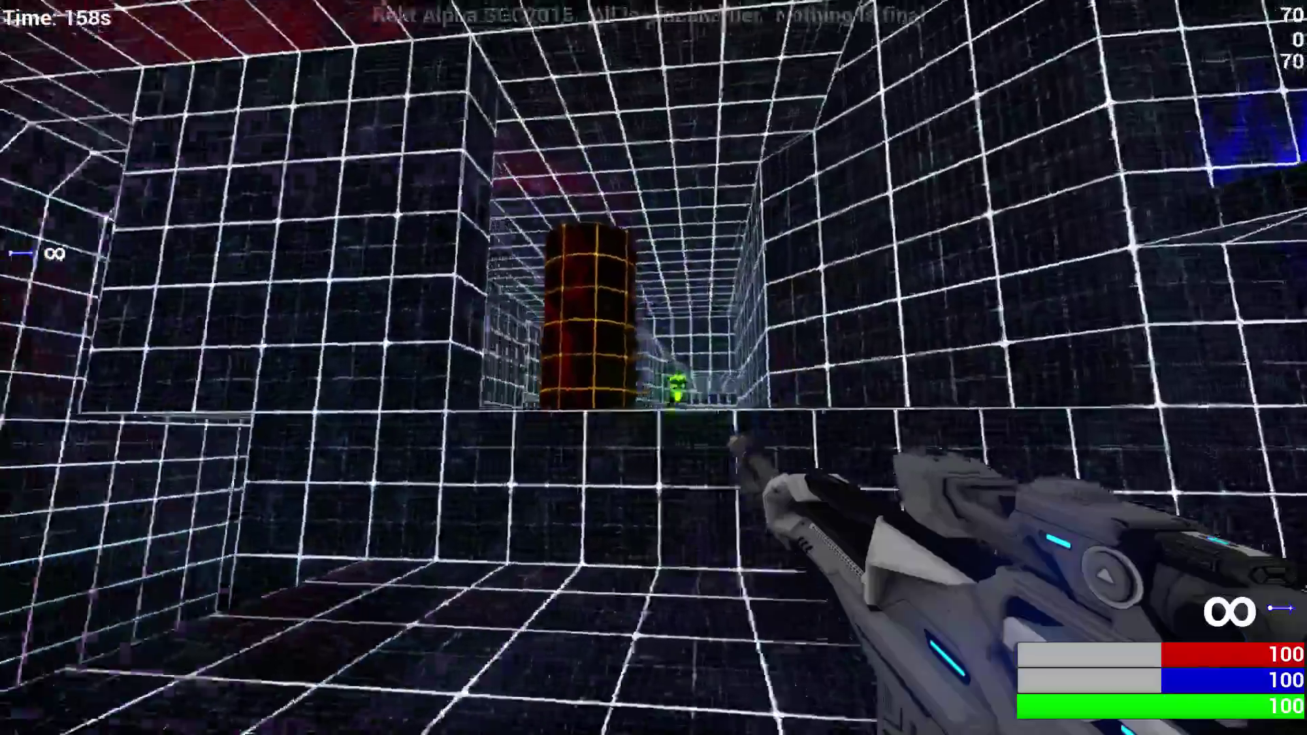
{"action": "left_click", "coordinate": [653, 368]}
{"action": "key", "text": "w"}
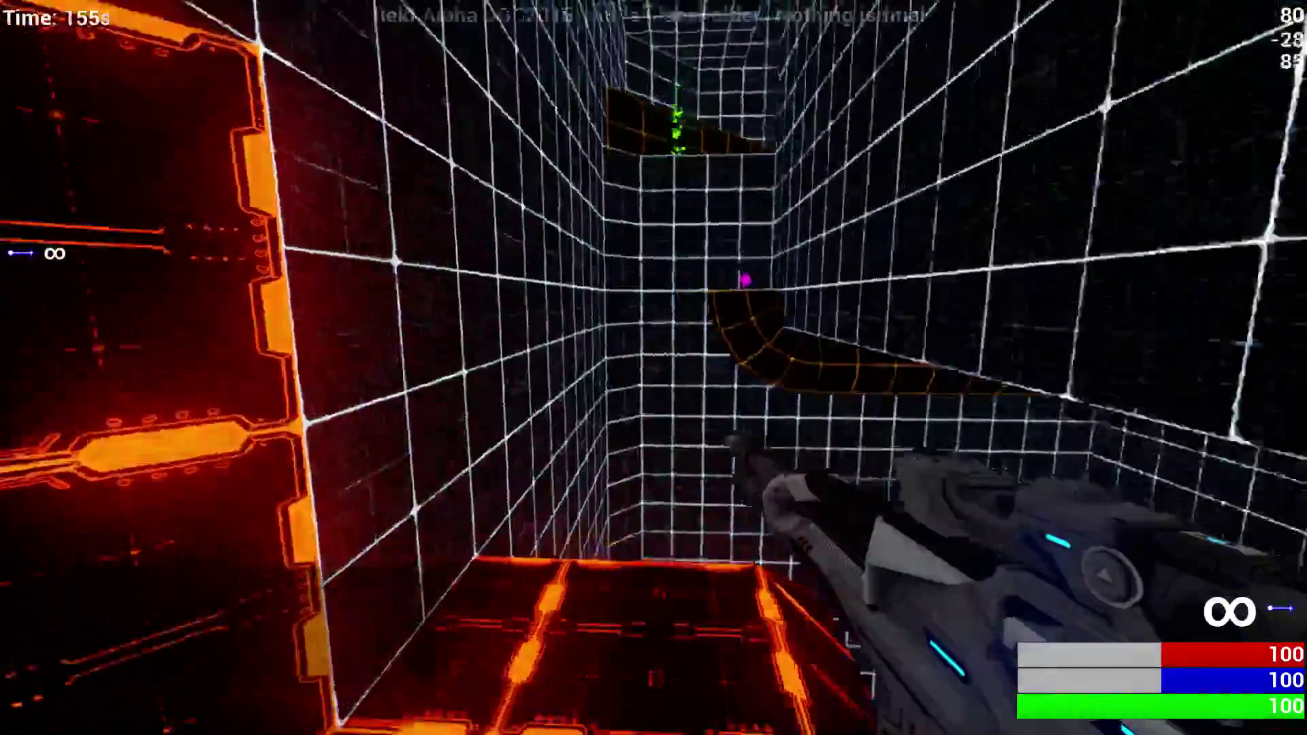
Step: Shoot at an opponent while moving down the corridor
{"action": "key", "text": "w"}
{"action": "left_click", "coordinate": [653, 368]}
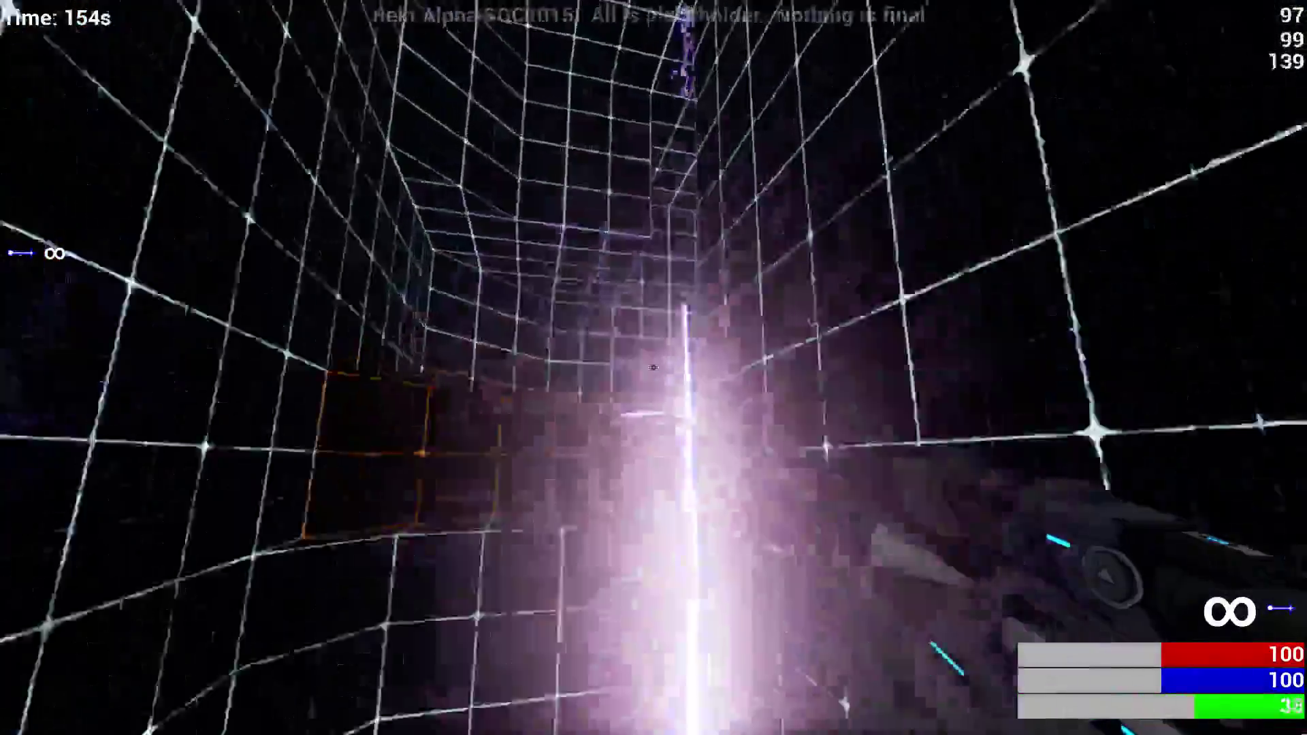
{"action": "left_click", "coordinate": [653, 368]}
{"action": "key", "text": "w"}
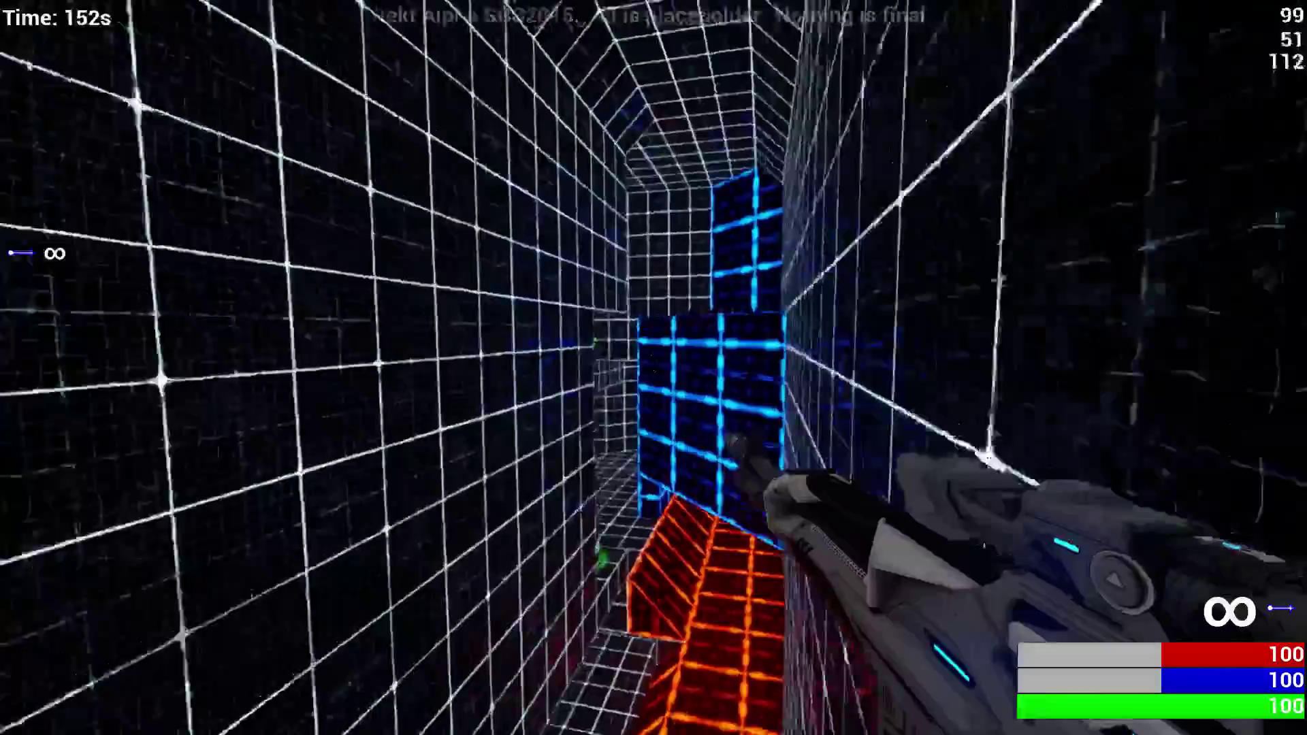
{"action": "key", "text": "w"}
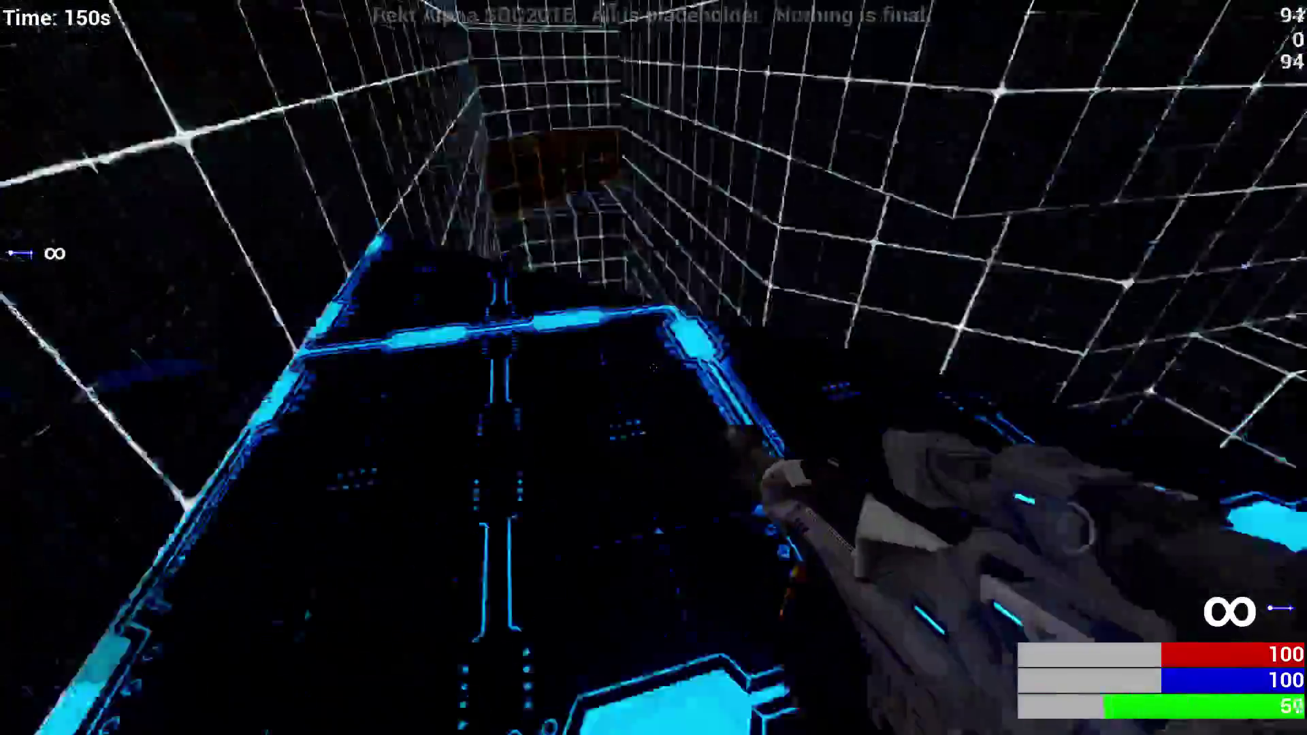
Step: Turn and advance through the grid corridor toward the green enemies
{"action": "key", "text": "w"}
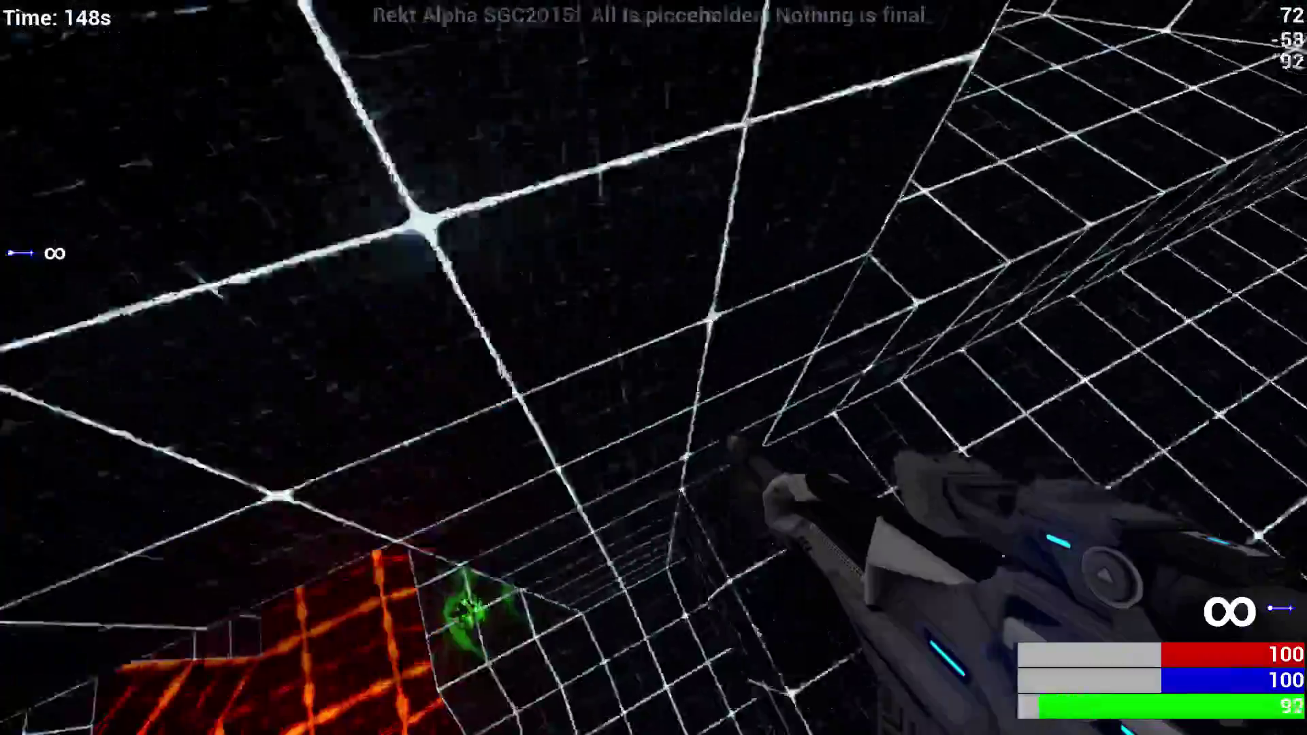
{"action": "key", "text": "w"}
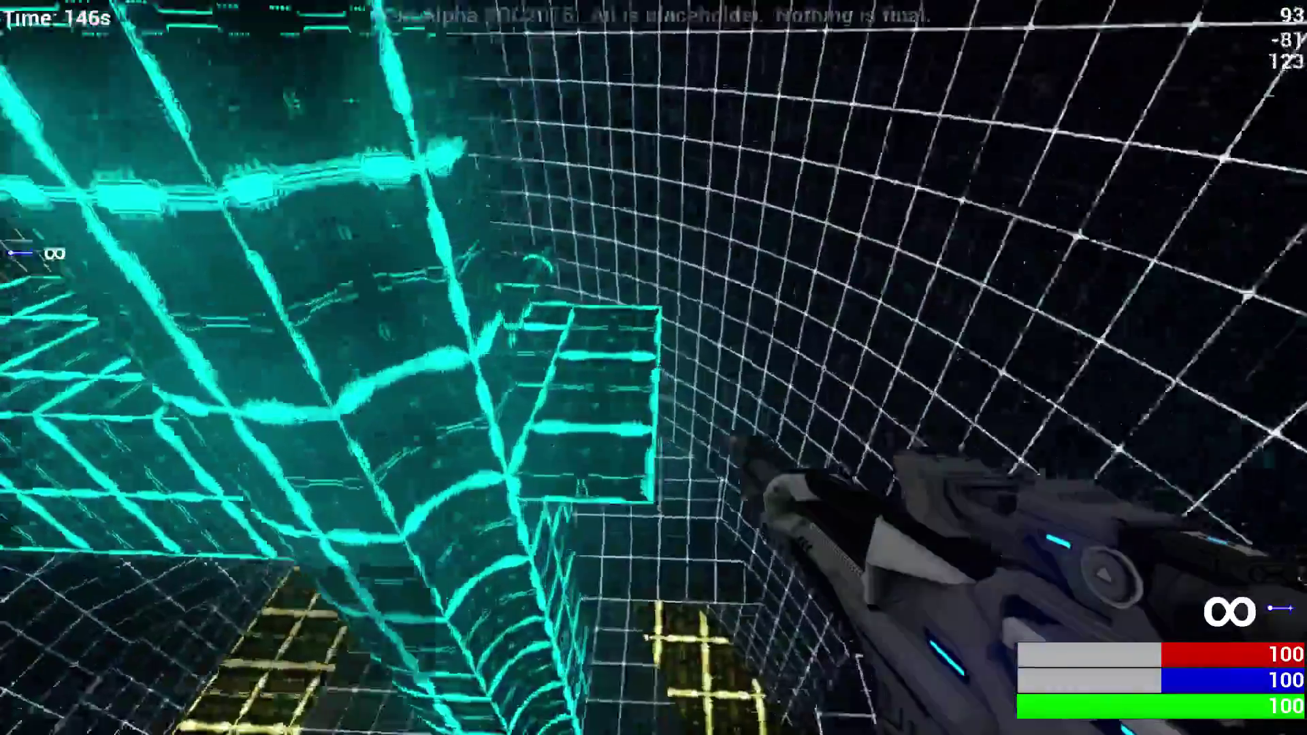
{"action": "key", "text": "w"}
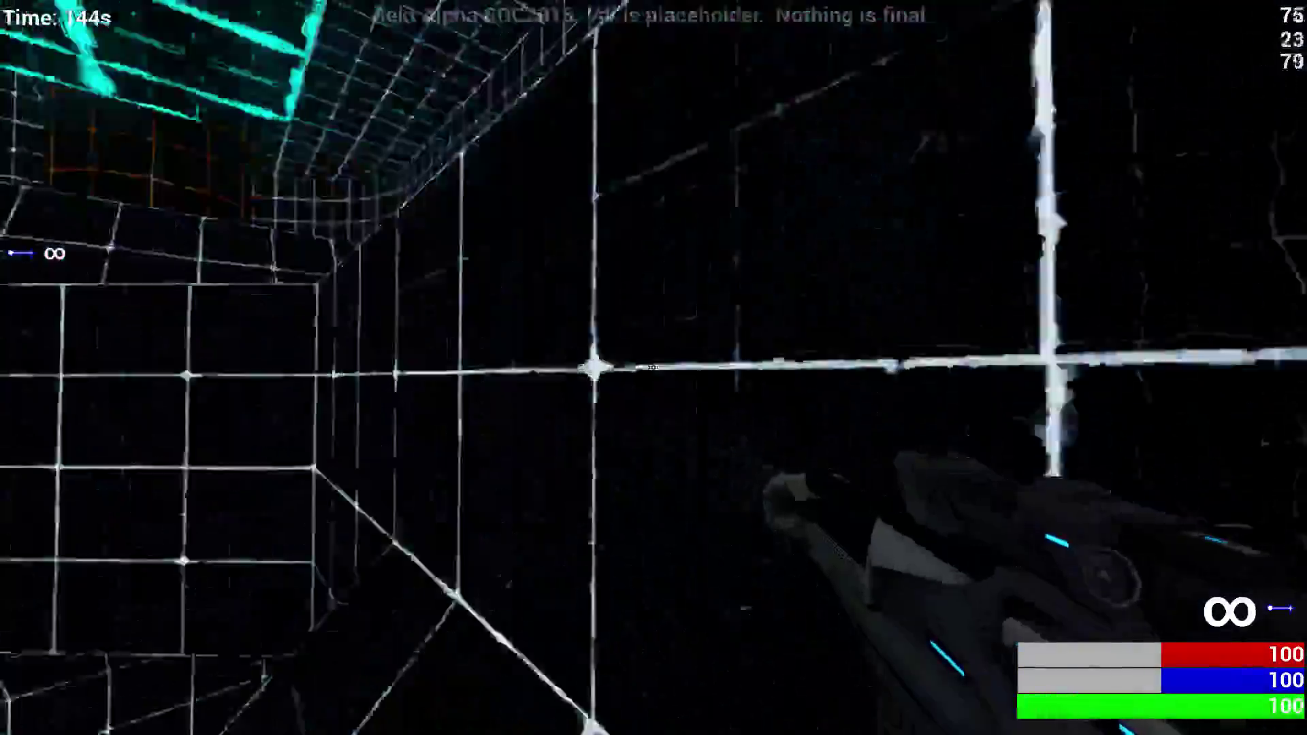
{"action": "key", "text": "w"}
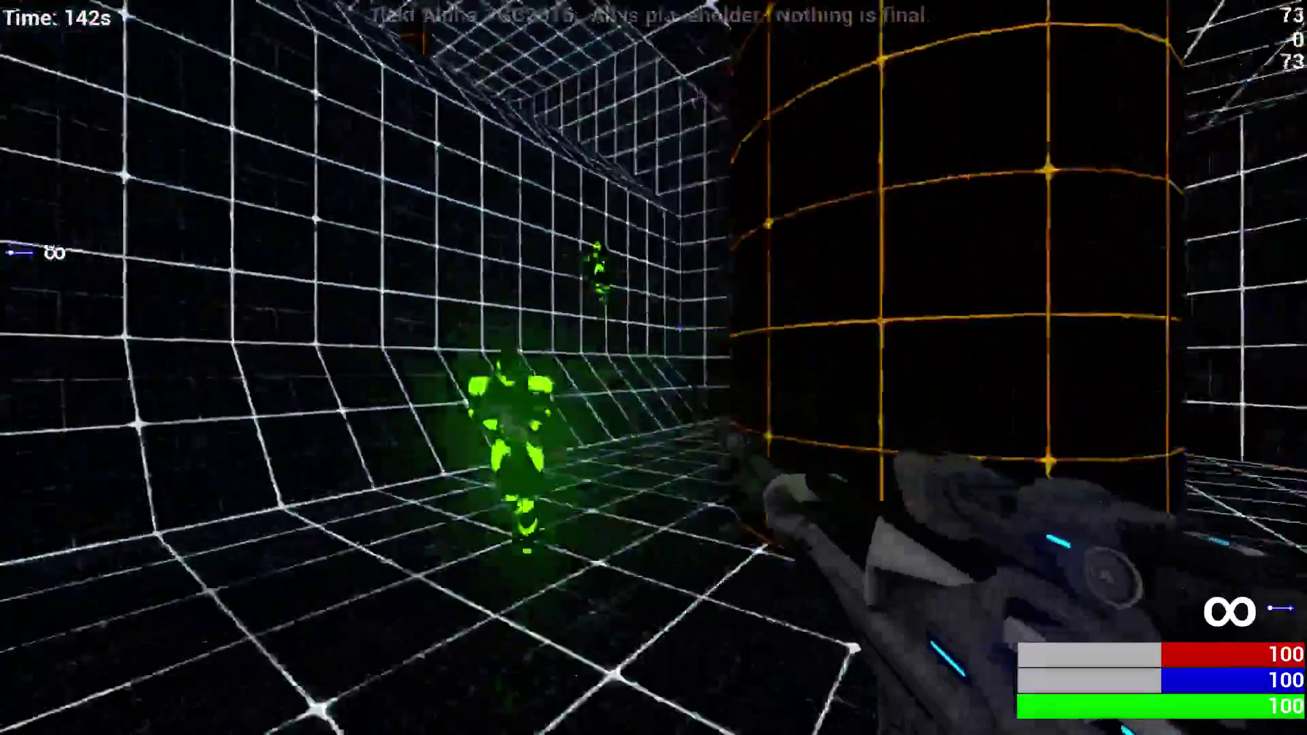
Step: Strafe around the arena, firing at the green enemy to score
{"action": "key", "text": "w"}
{"action": "left_click", "coordinate": [653, 368]}
{"action": "left_click", "coordinate": [654, 367]}
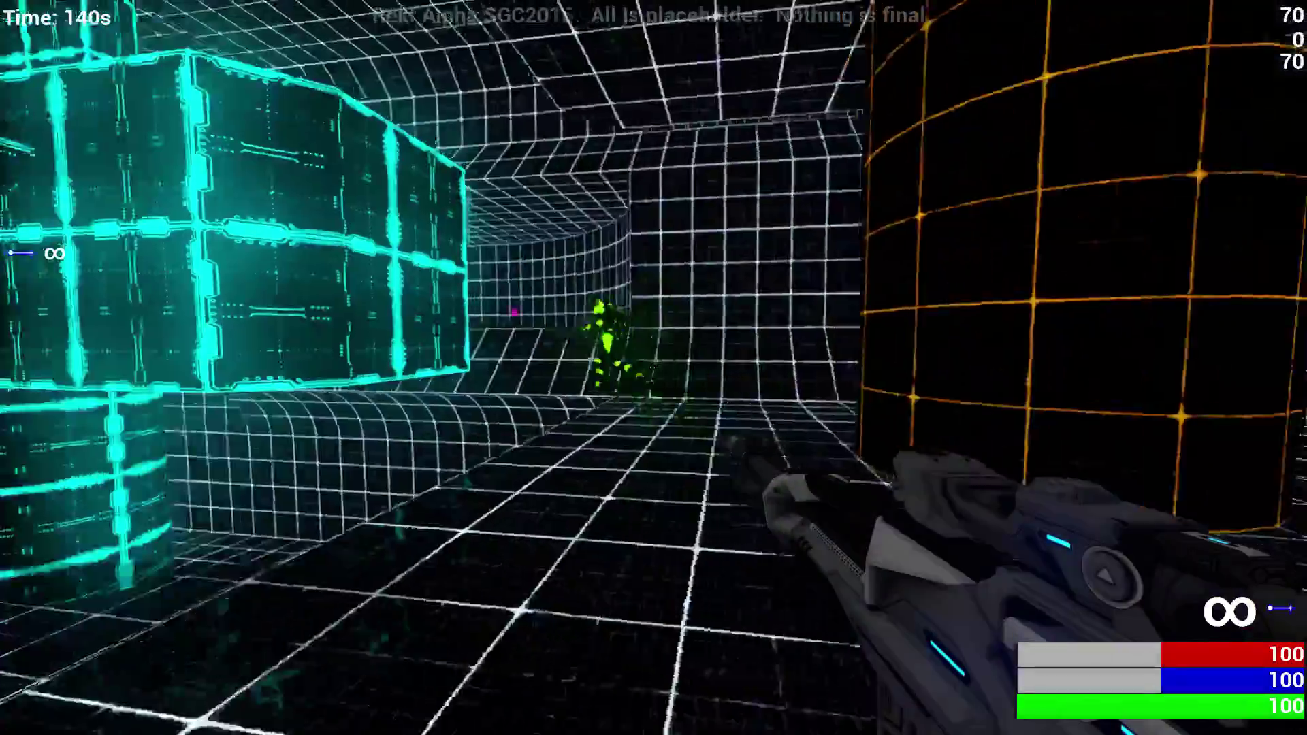
{"action": "key", "text": "w"}
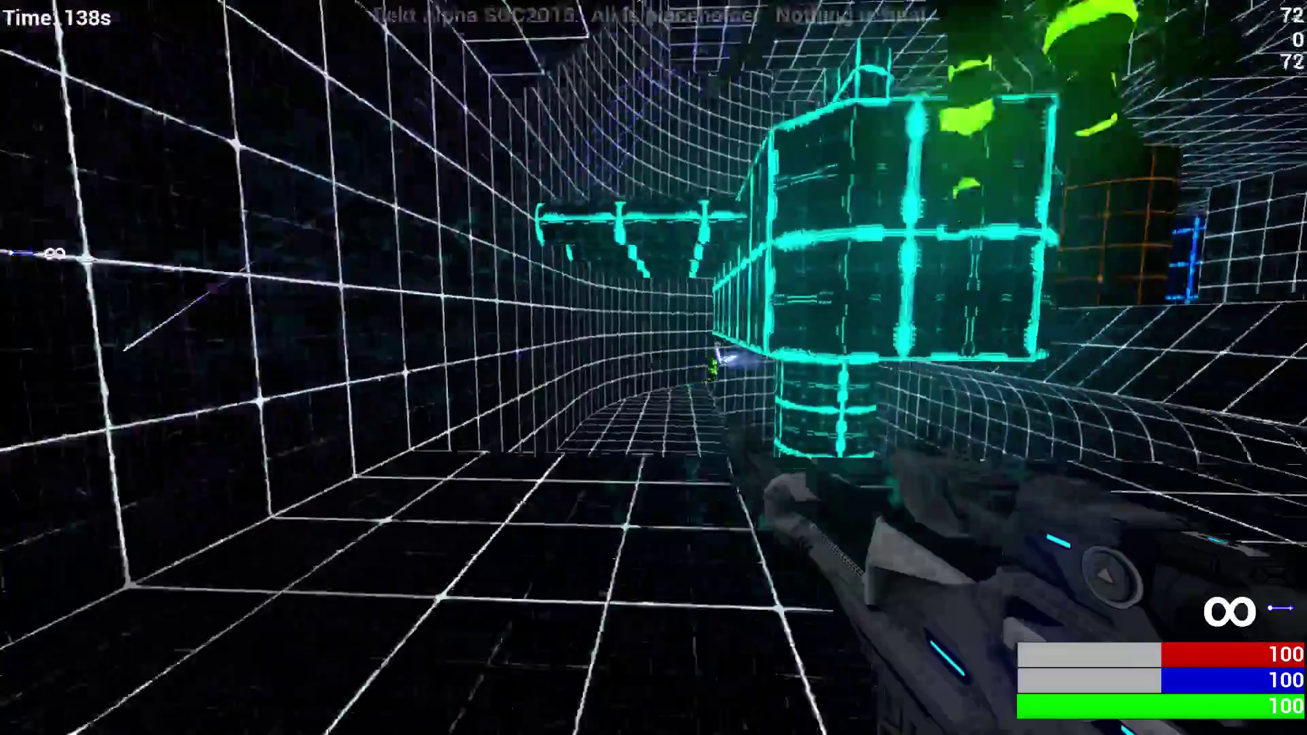
{"action": "left_click", "coordinate": [653, 367]}
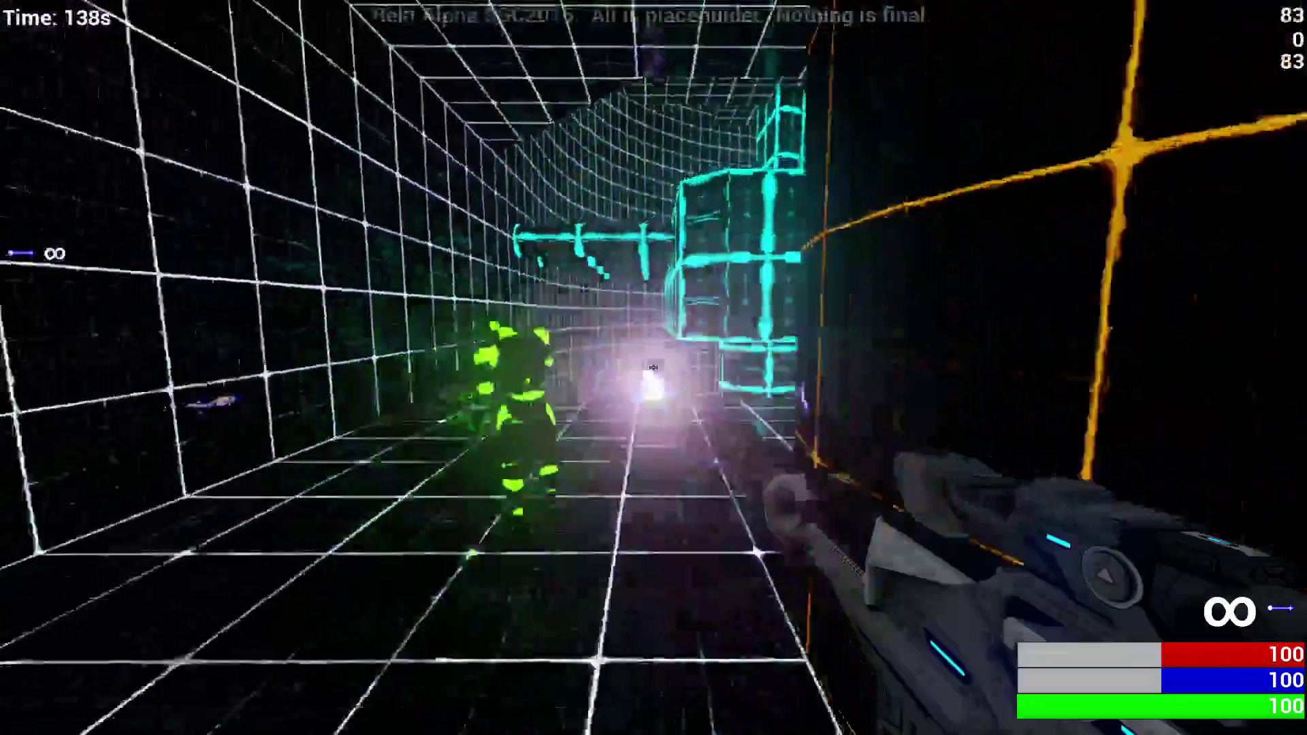
{"action": "key", "text": "w"}
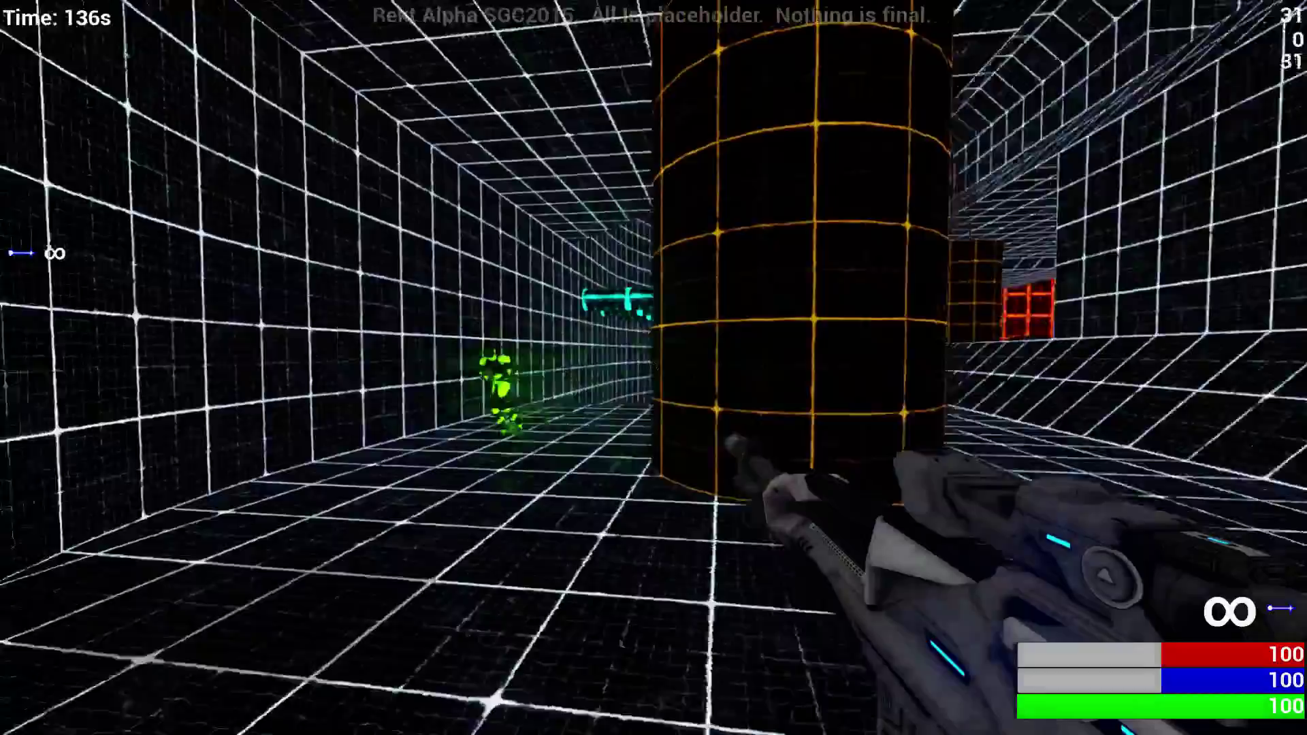
Step: Keep dodging and firing at green enemies up close until killed
{"action": "key", "text": "w"}
{"action": "left_click", "coordinate": [654, 368]}
{"action": "left_click", "coordinate": [654, 368]}
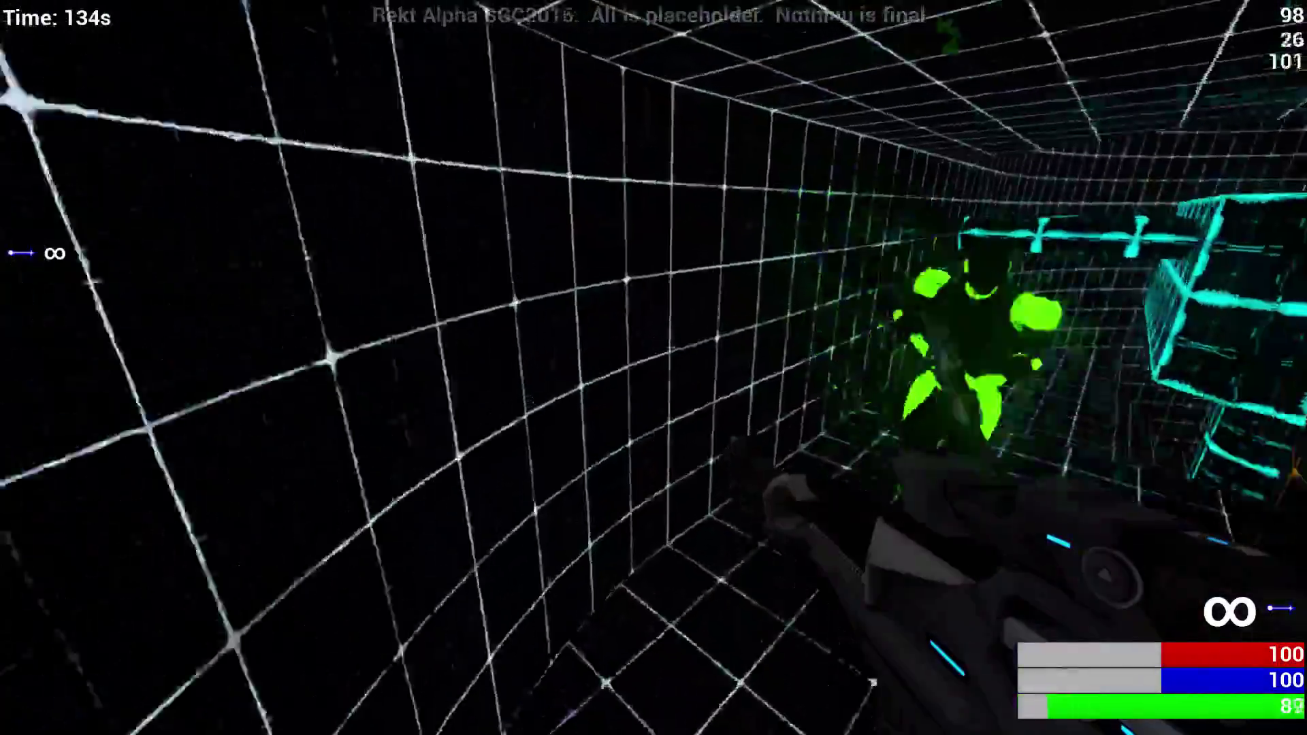
{"action": "key", "text": "w"}
{"action": "left_click", "coordinate": [654, 368]}
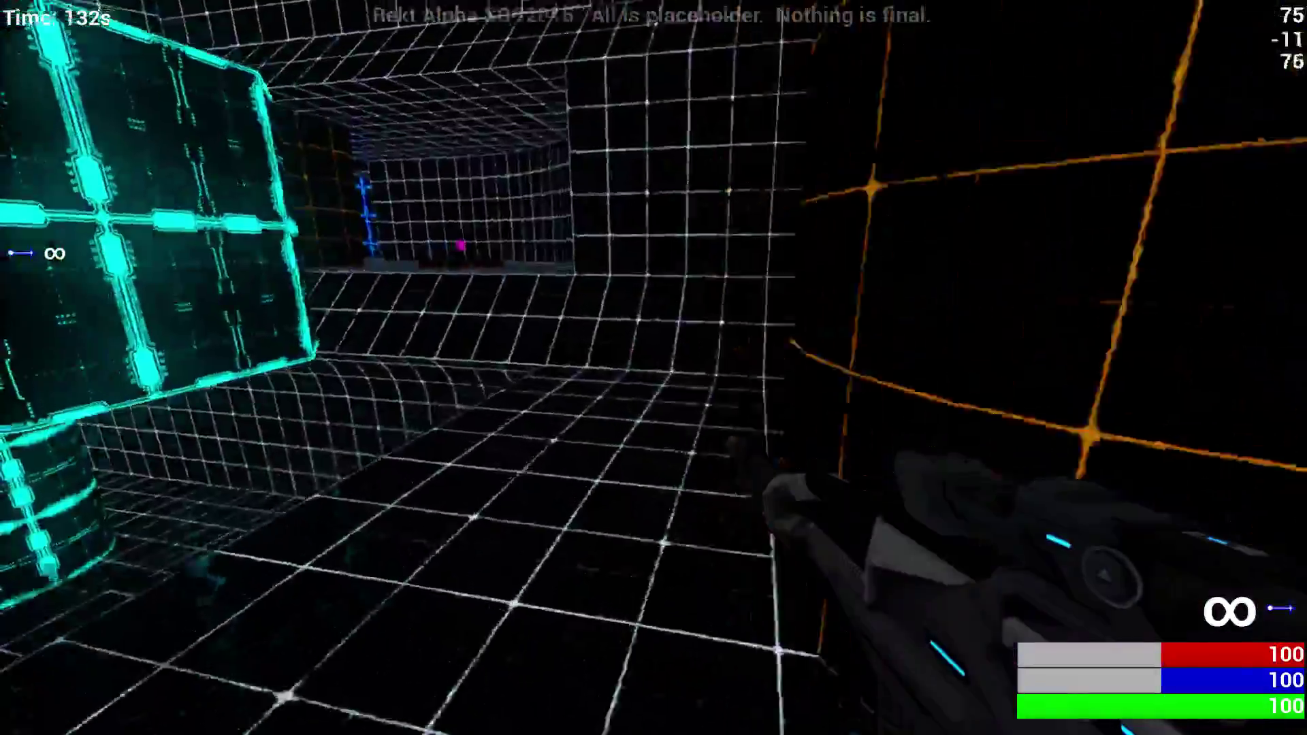
{"action": "key", "text": "w"}
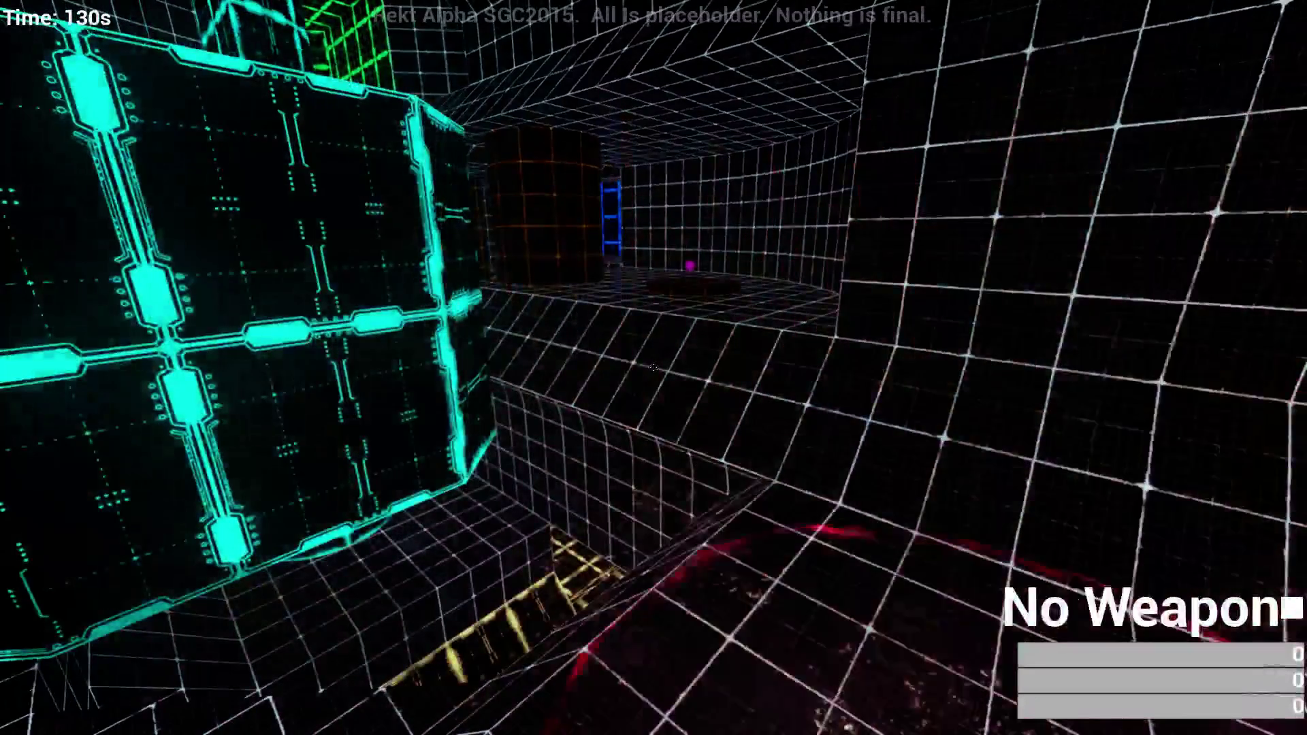
Step: Lower the master volume from 20 to 15 and return to the game
{"action": "key", "text": "Escape"}
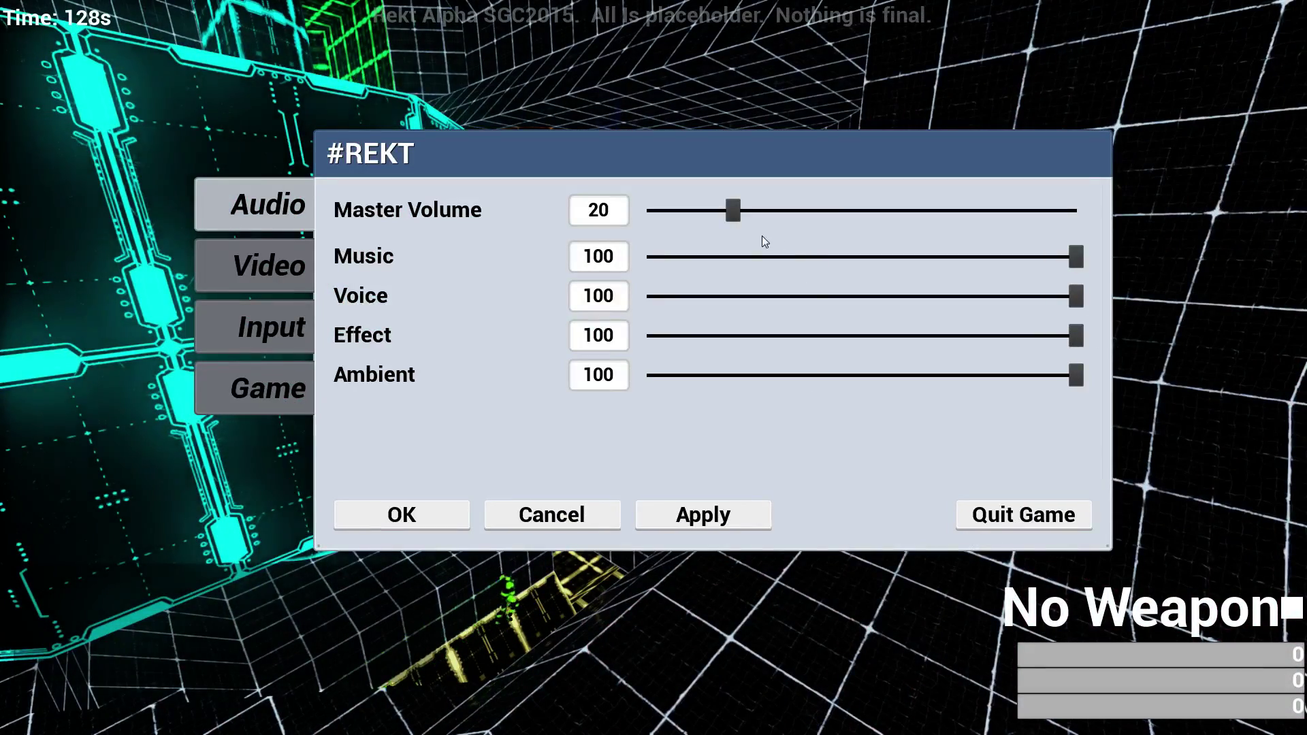
{"action": "left_click_drag", "start_coordinate": [733, 211], "coordinate": [712, 212]}
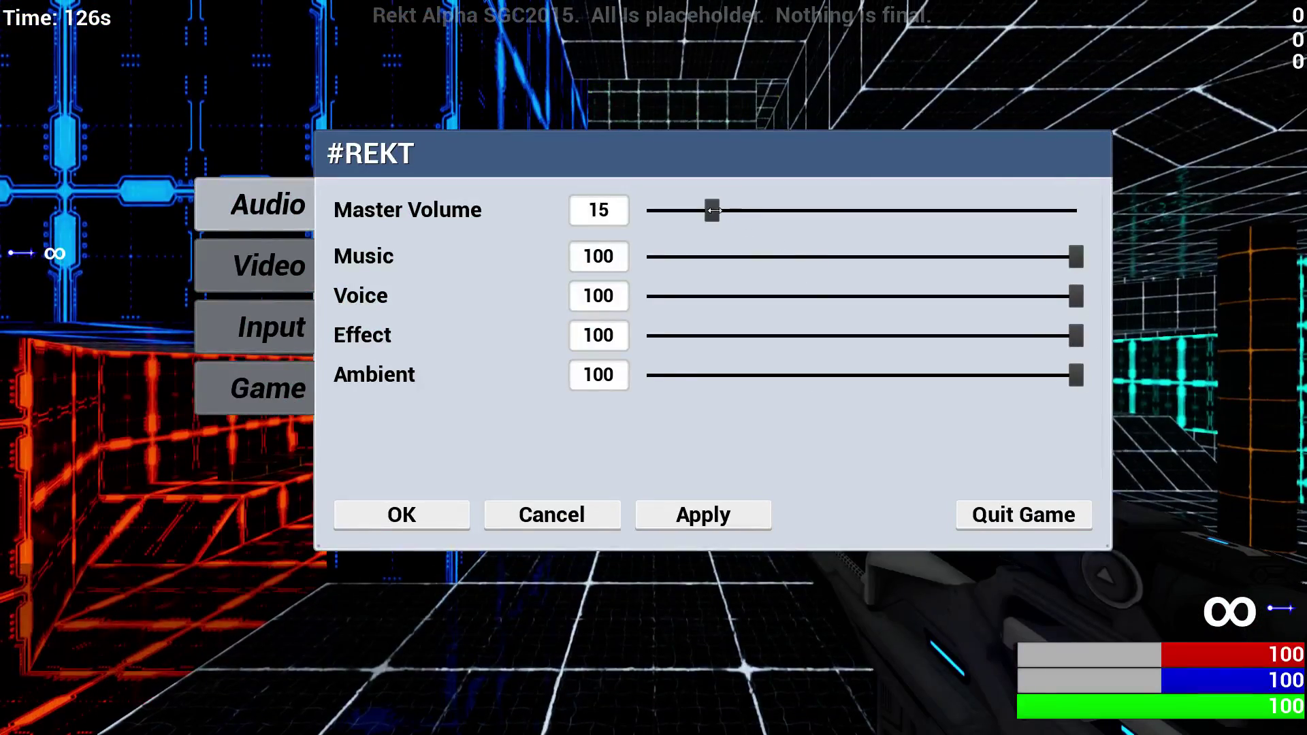
{"action": "left_click", "coordinate": [401, 514]}
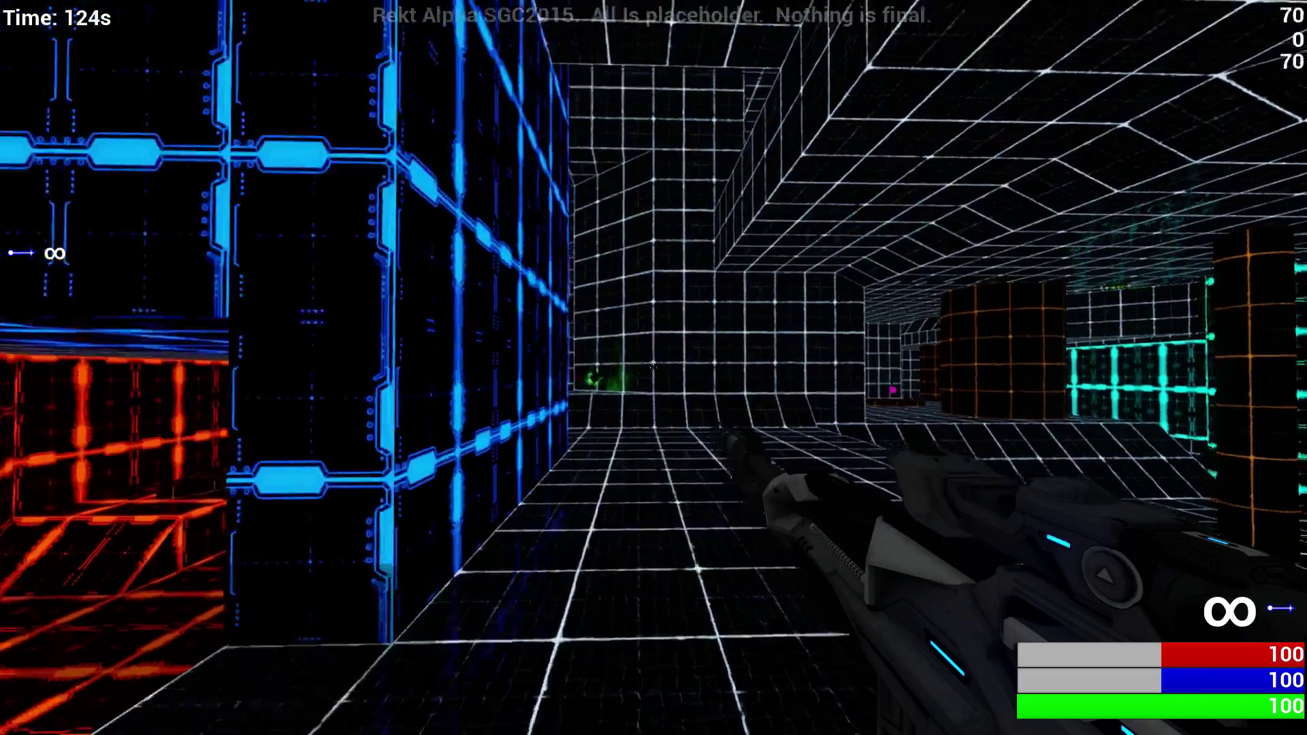
Step: Resume moving through the level and bring up the command console
{"action": "key", "text": "w"}
{"action": "key", "text": "w"}
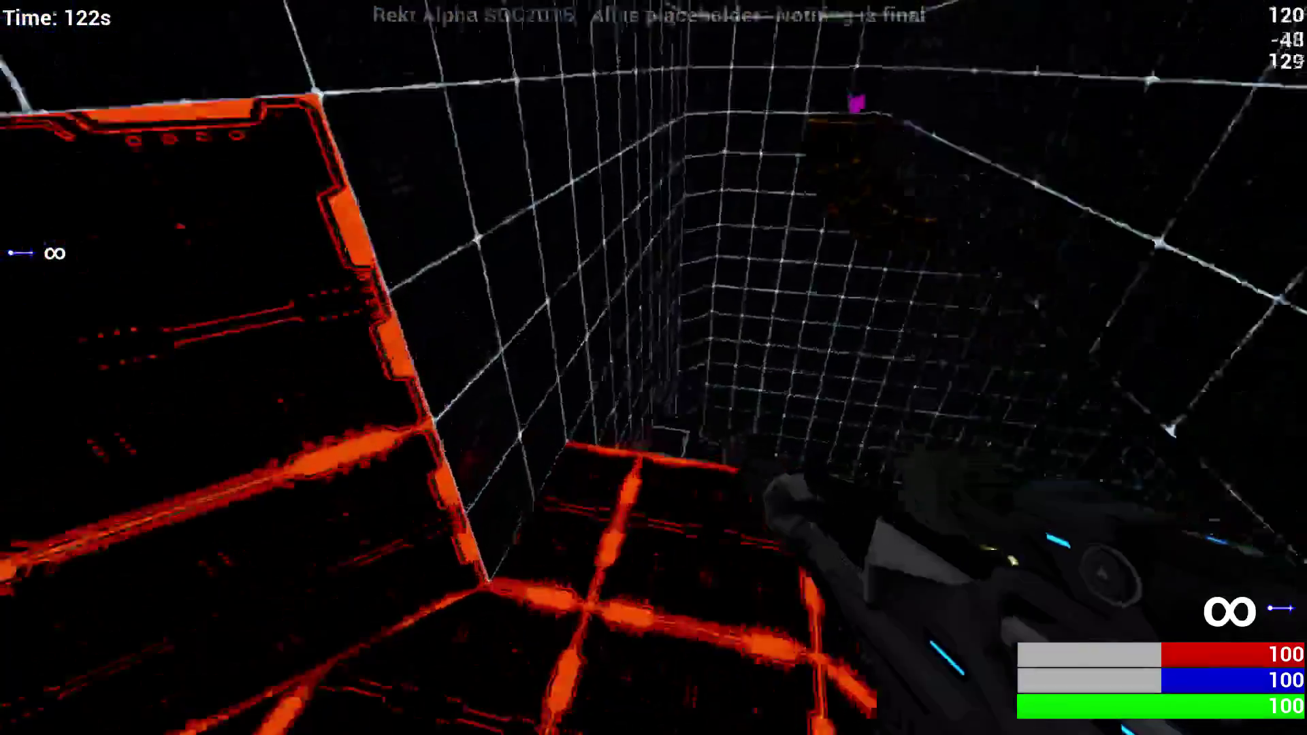
{"action": "key", "text": "w"}
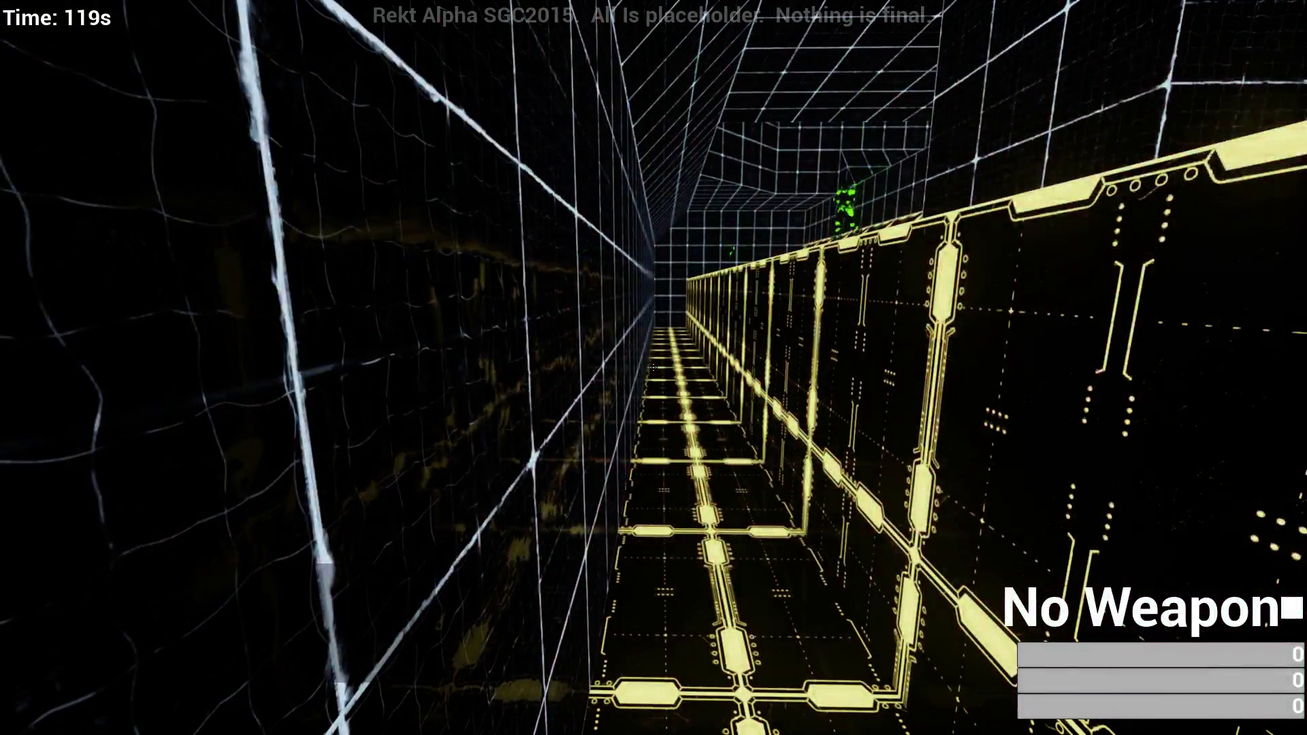
{"action": "key", "text": "grave"}
{"action": "type", "text": "s"}
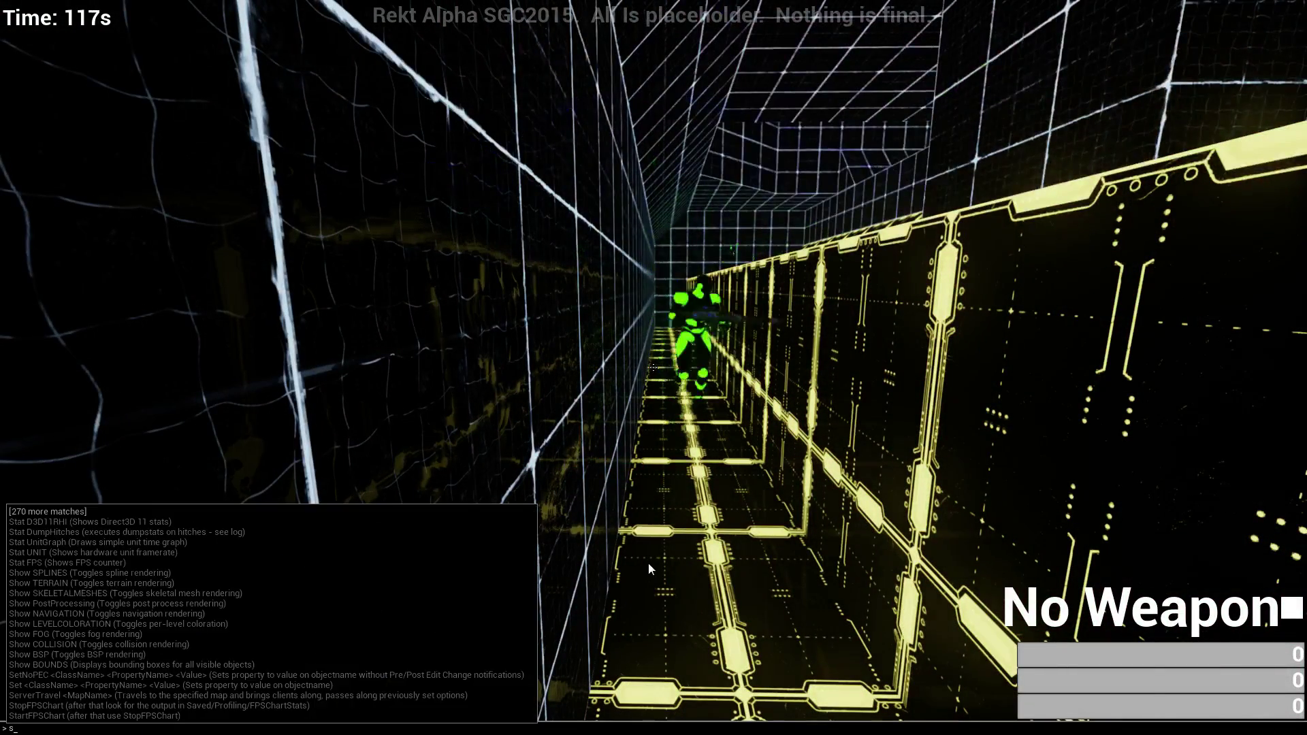
{"action": "type", "text": "tat fps"}
Step: Run 'stat fps' for a frame-rate readout and head through the corridors toward the green enemy
{"action": "key", "text": "Return"}
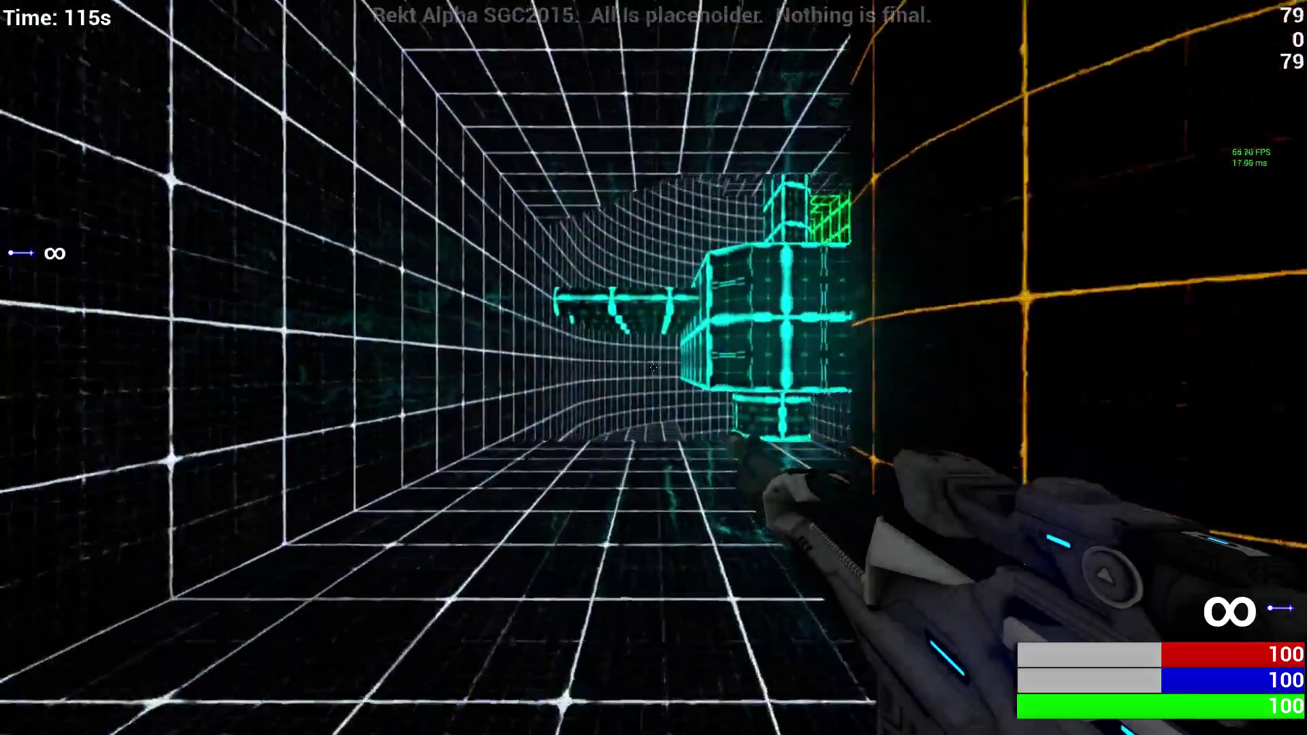
{"action": "key", "text": "w"}
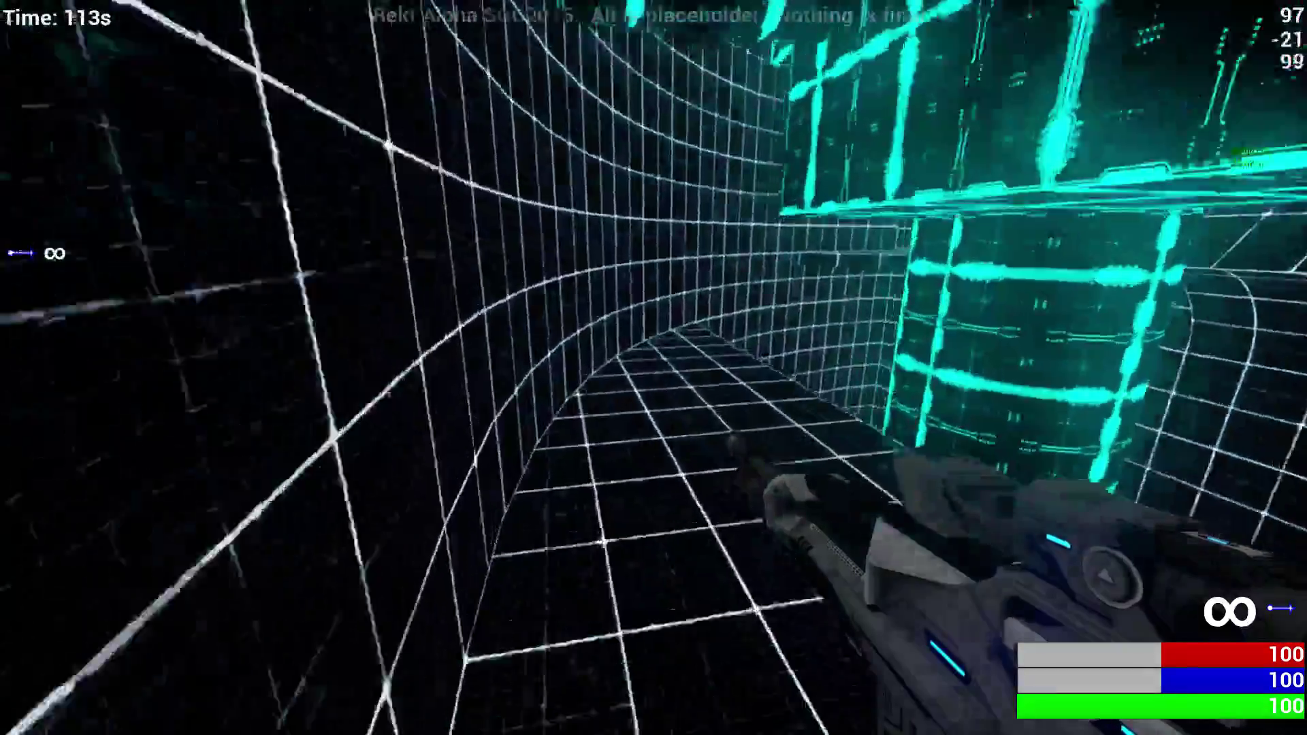
{"action": "key", "text": "w"}
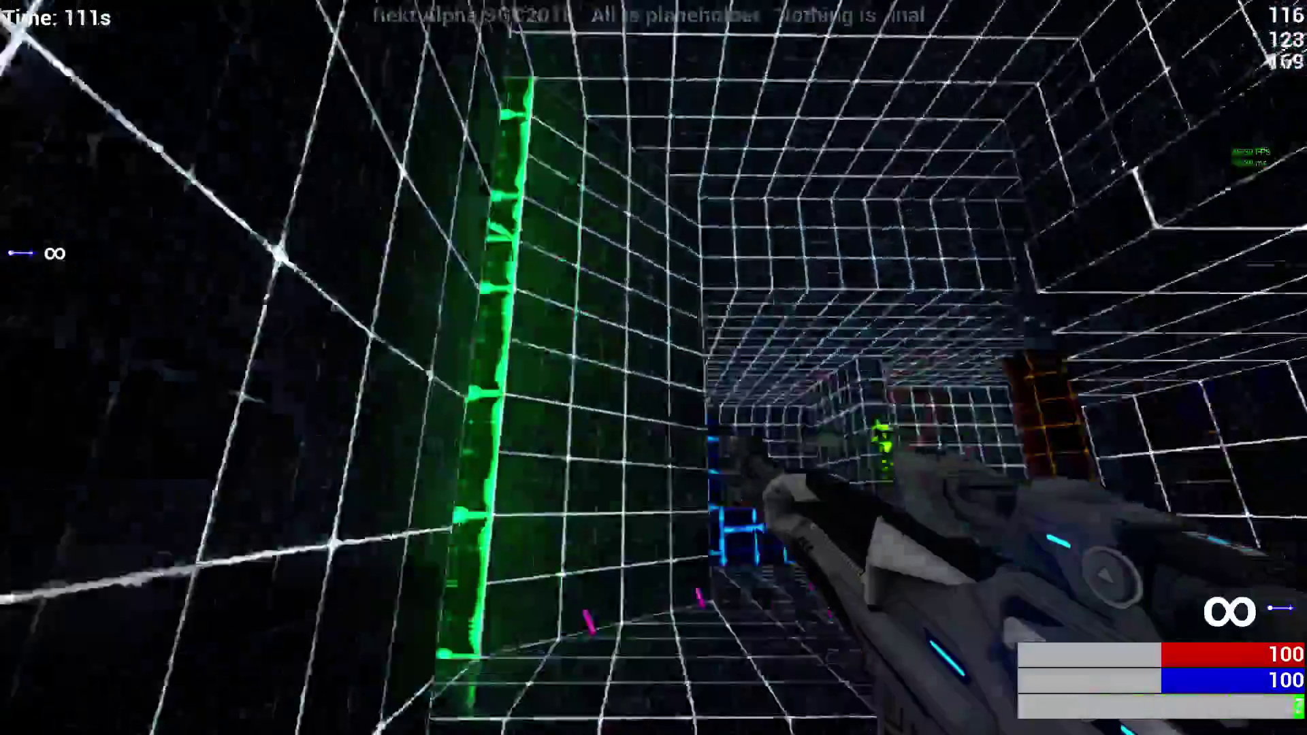
{"action": "key", "text": "w"}
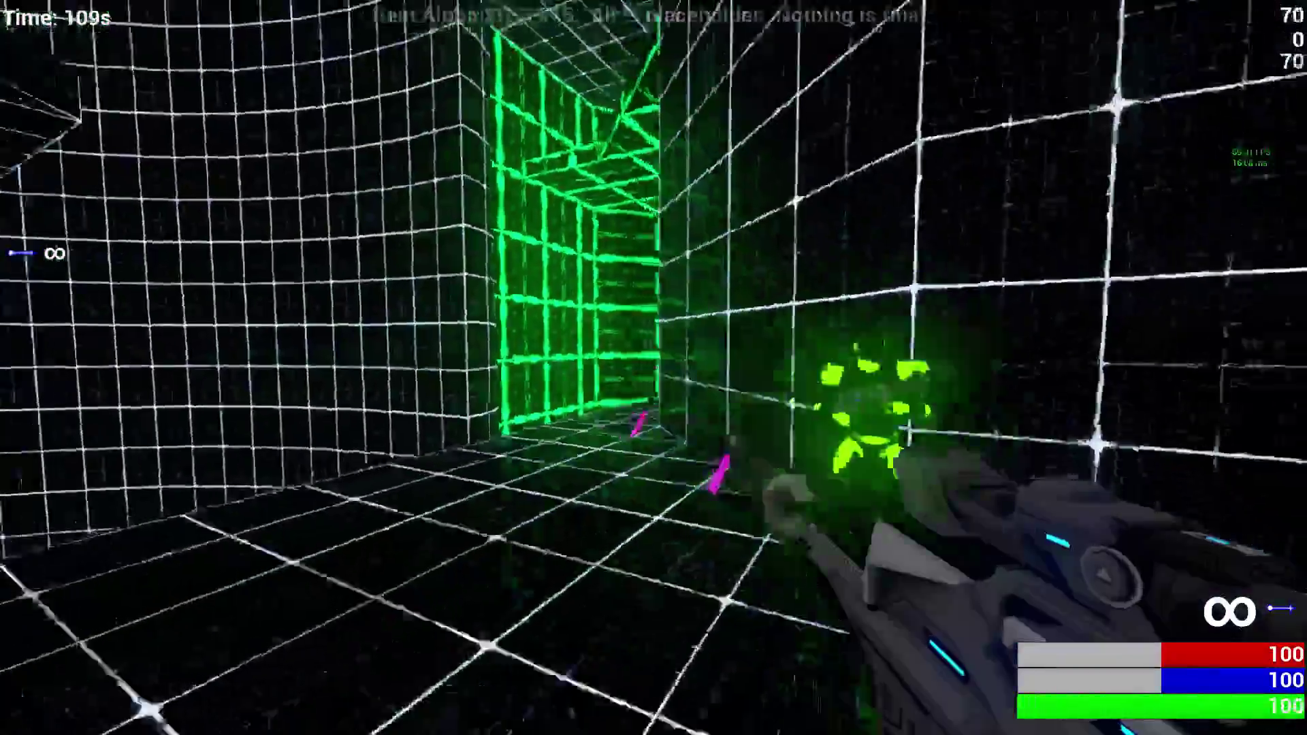
{"action": "key", "text": "w"}
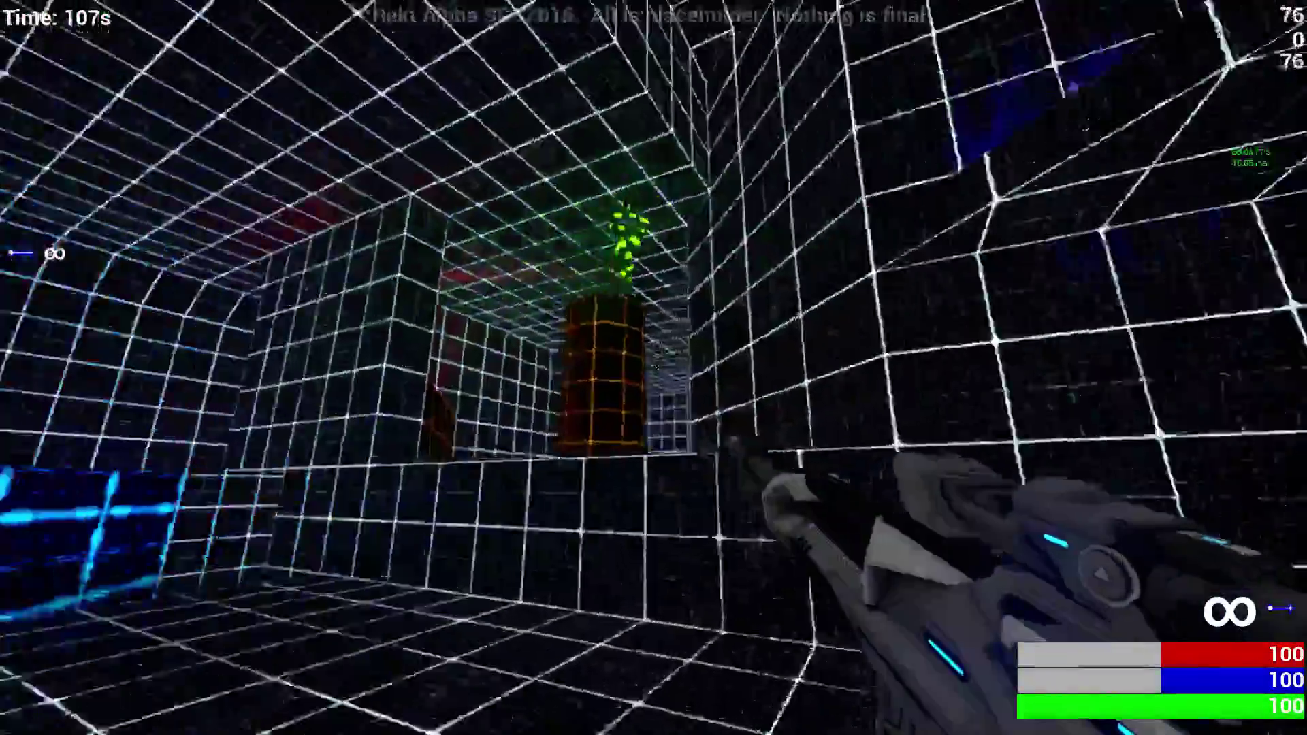
Step: Fire repeatedly at the enemy while dodging around the arena
{"action": "left_click", "coordinate": [654, 368]}
{"action": "key", "text": "w"}
{"action": "left_click", "coordinate": [654, 368]}
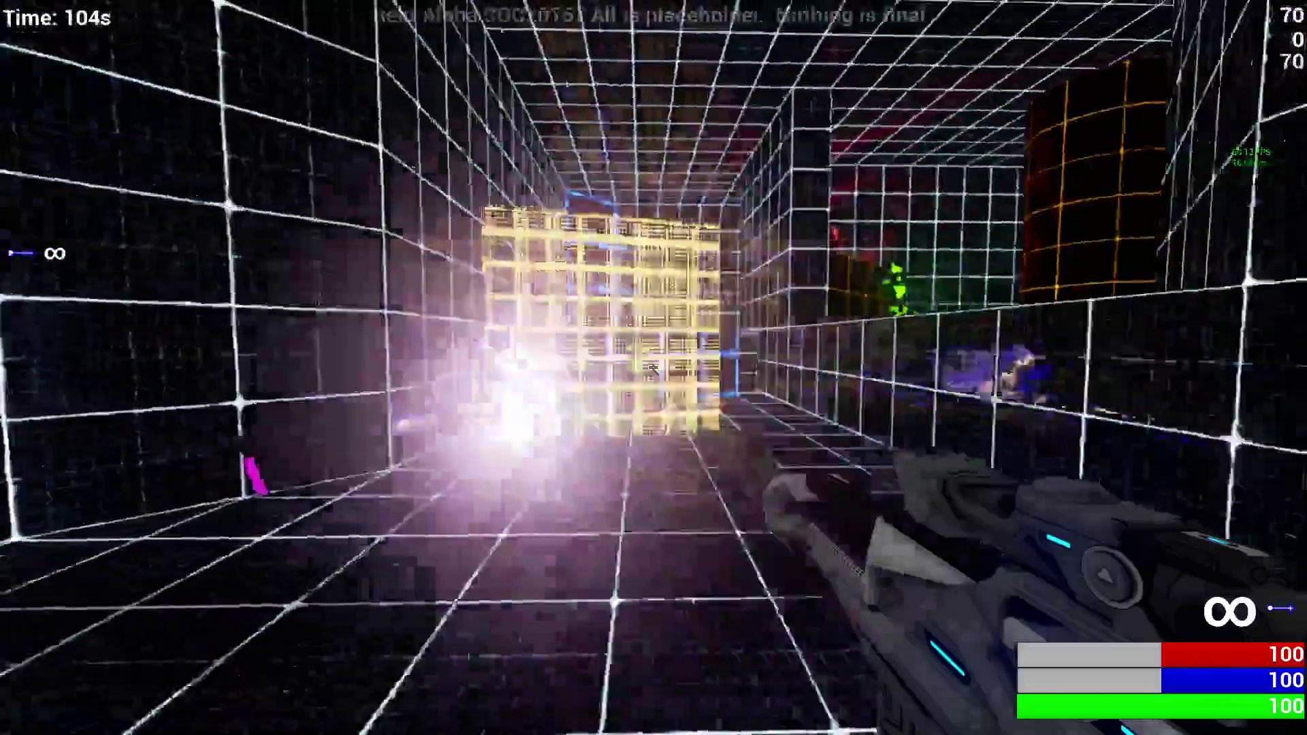
{"action": "key", "text": "w"}
{"action": "left_click", "coordinate": [654, 367]}
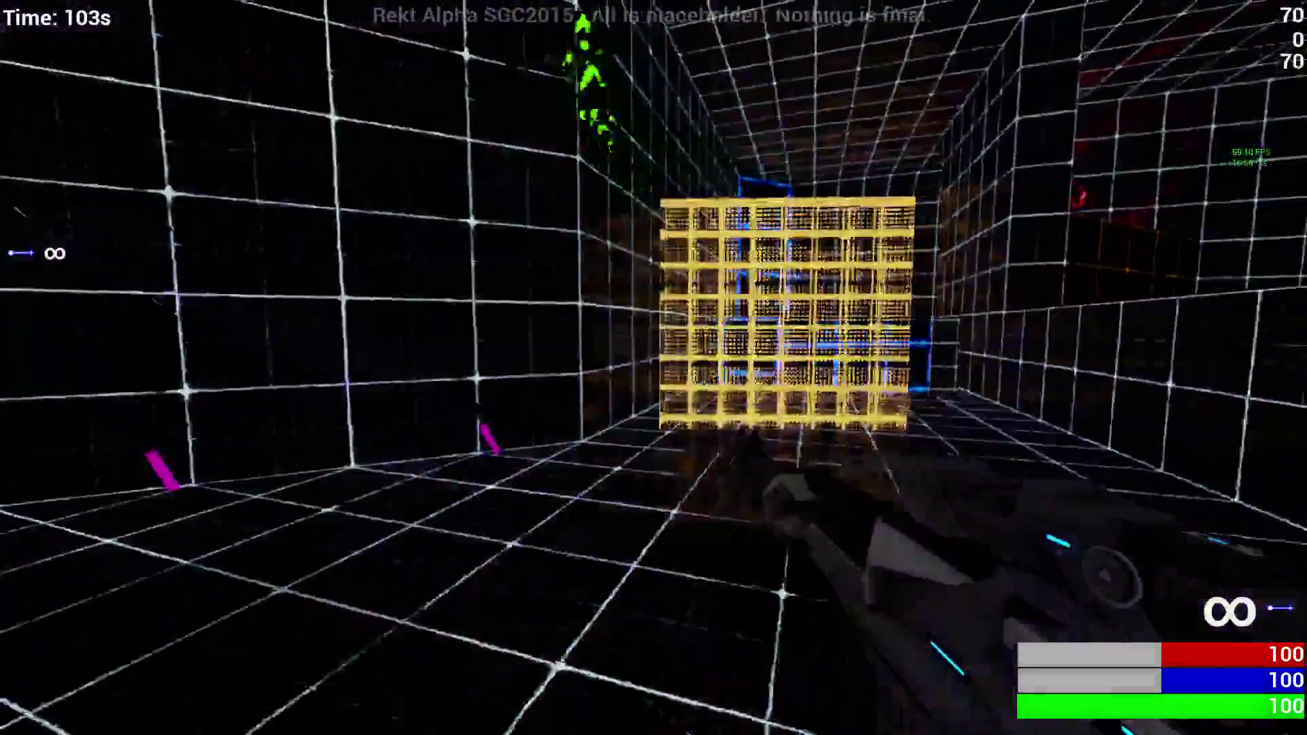
{"action": "key", "text": "w"}
{"action": "left_click", "coordinate": [654, 368]}
{"action": "left_click", "coordinate": [653, 367]}
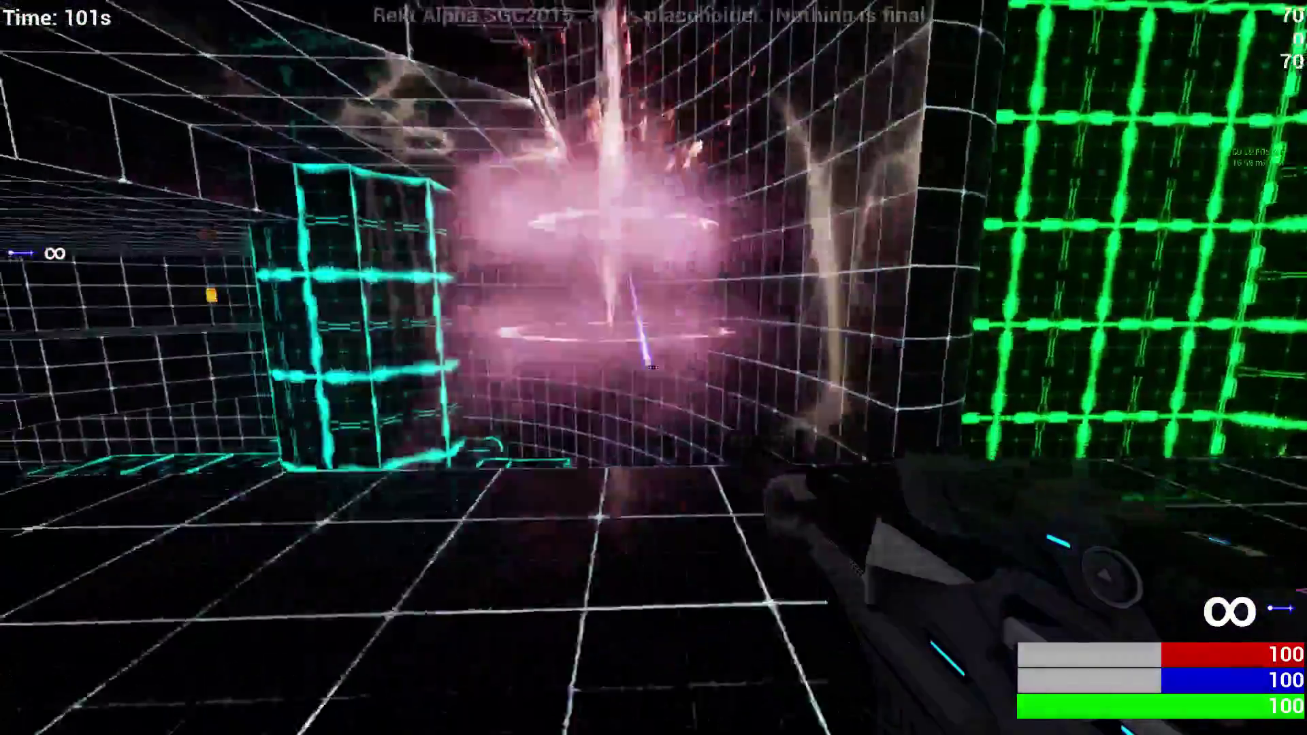
Step: Check the Death Match scoreboard, get killed, and respawn into the match
{"action": "key", "text": "Tab"}
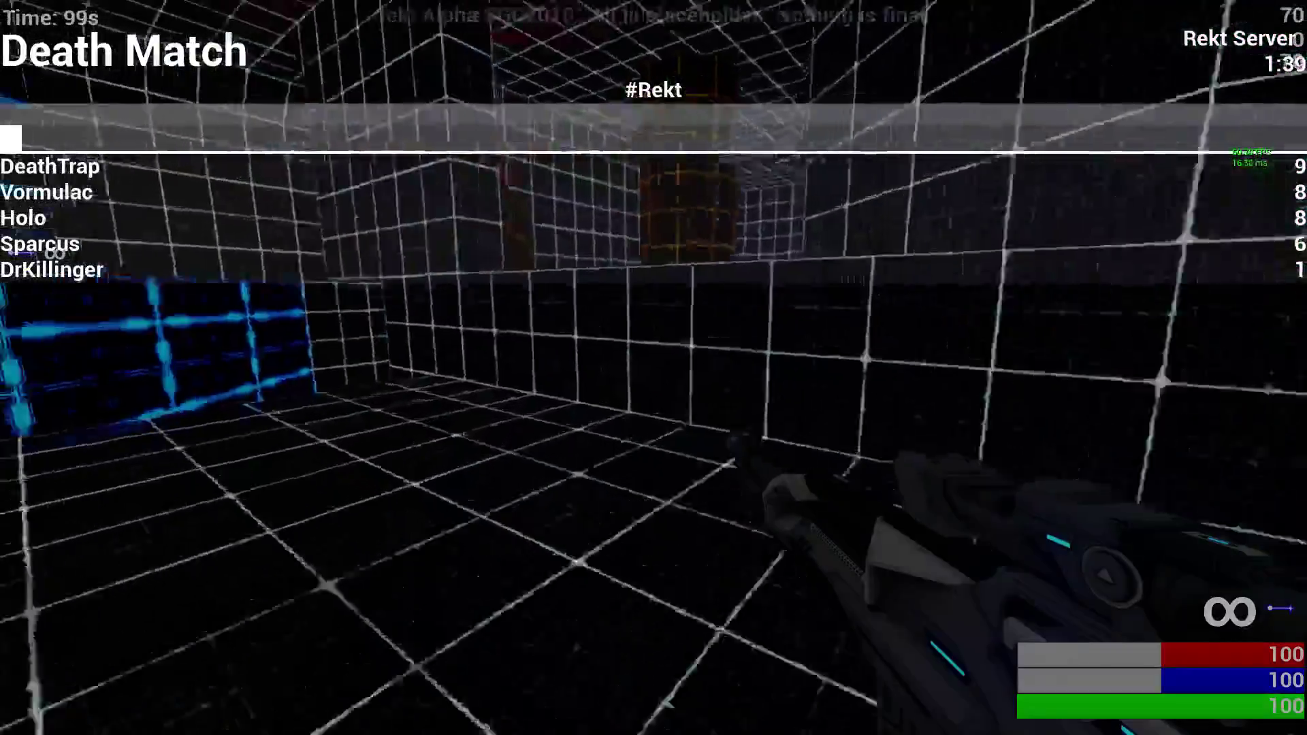
{"action": "key", "text": "Tab"}
{"action": "key", "text": "w"}
{"action": "key", "text": "Tab"}
{"action": "key", "text": "Tab"}
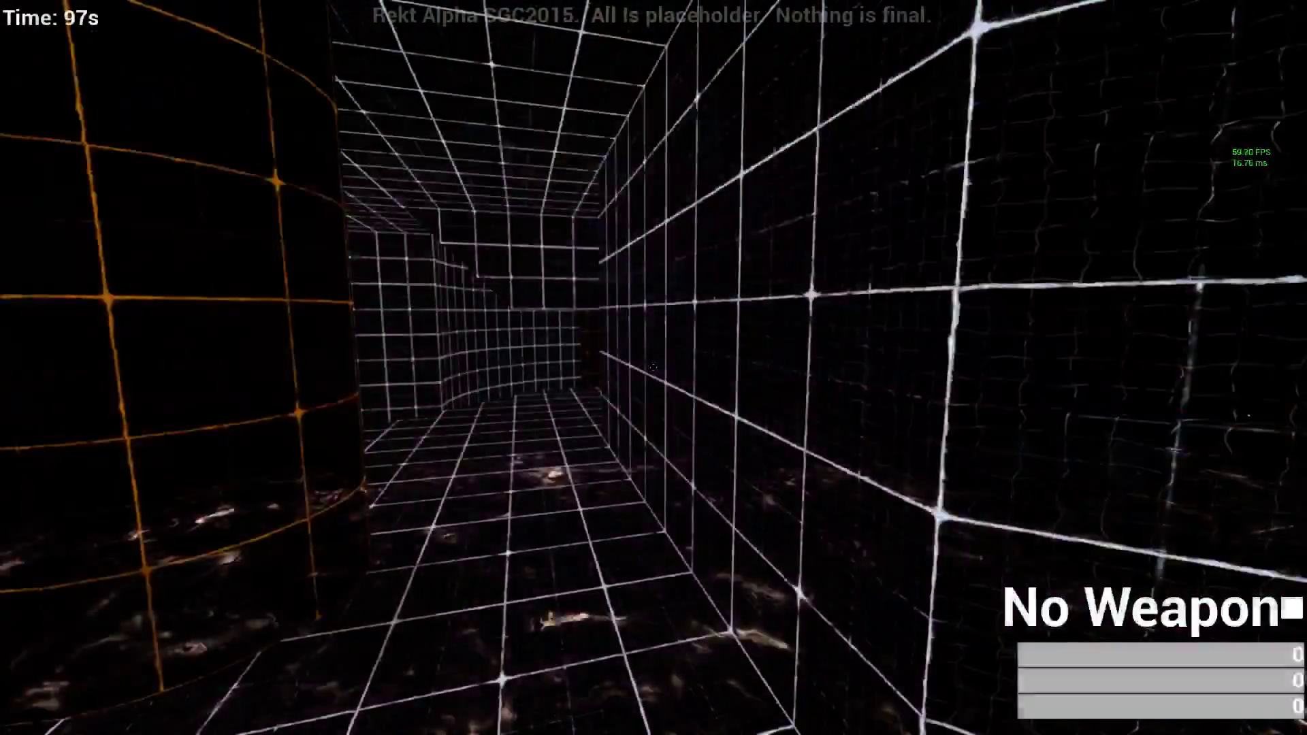
{"action": "key", "text": "Tab"}
{"action": "key", "text": "Tab"}
{"action": "left_click", "coordinate": [654, 369]}
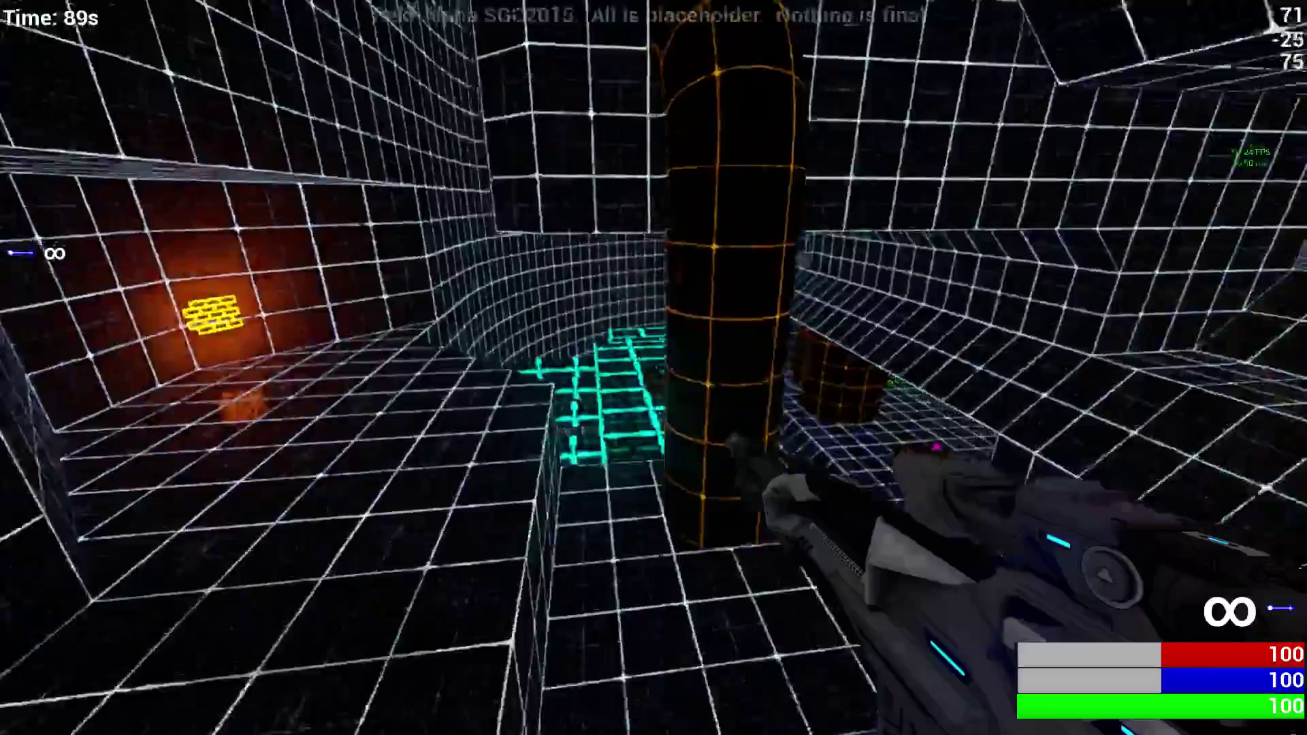
Step: Use Wall Power to place a yellow energy wall while firing beams
{"action": "key", "text": "w"}
{"action": "key", "text": "w"}
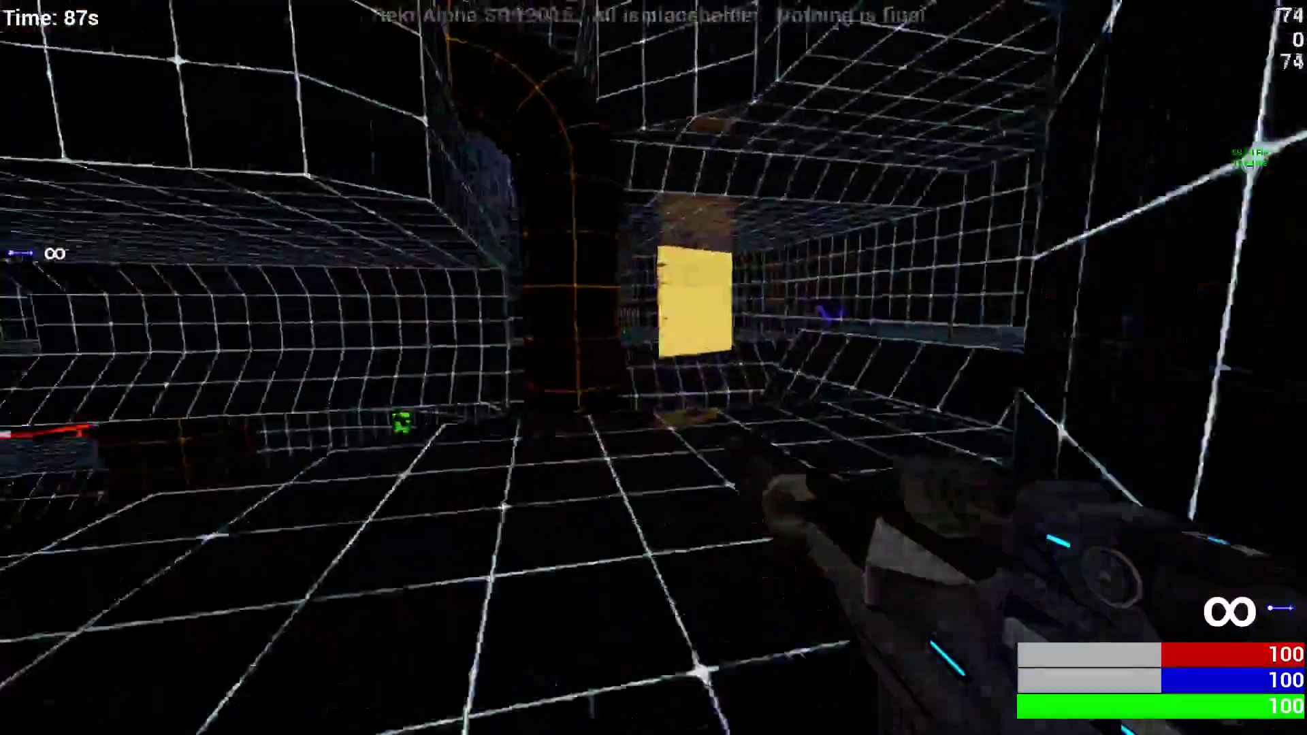
{"action": "key", "text": "w"}
{"action": "left_click", "coordinate": [653, 367]}
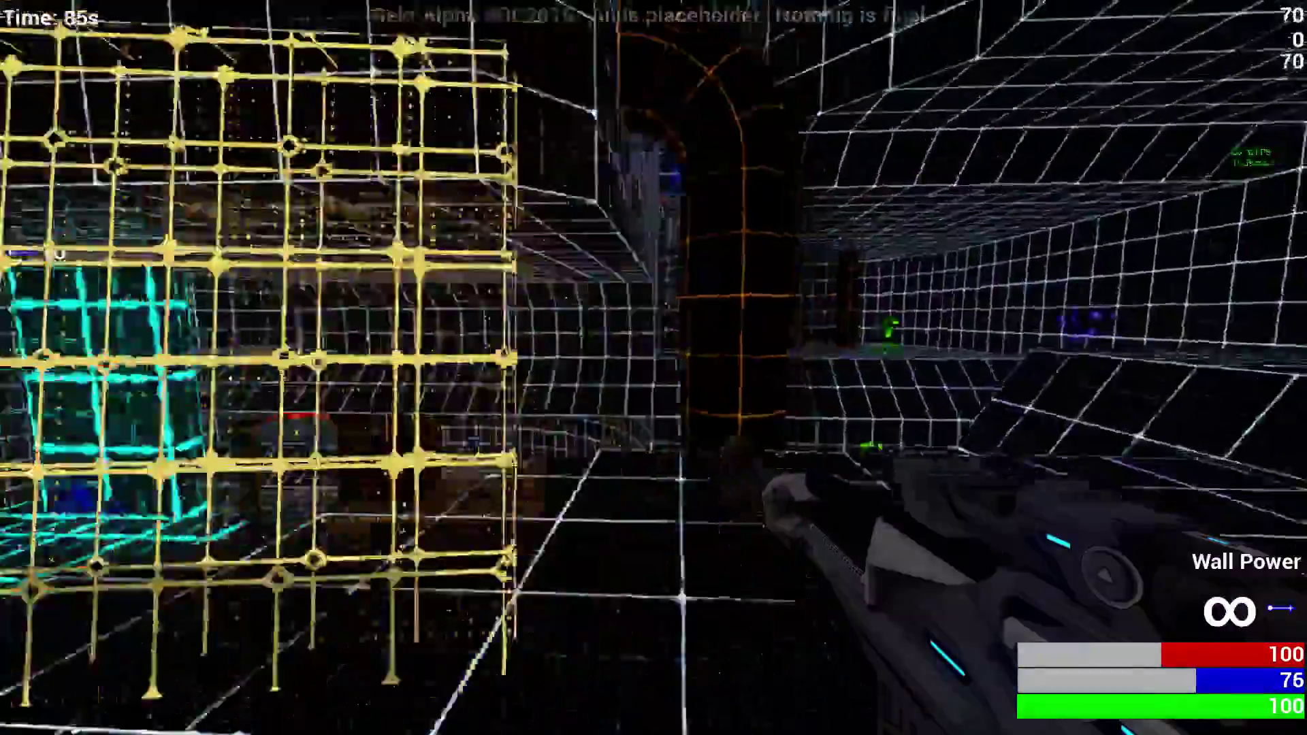
{"action": "left_click", "coordinate": [654, 367]}
{"action": "key", "text": "w"}
{"action": "left_click", "coordinate": [653, 368]}
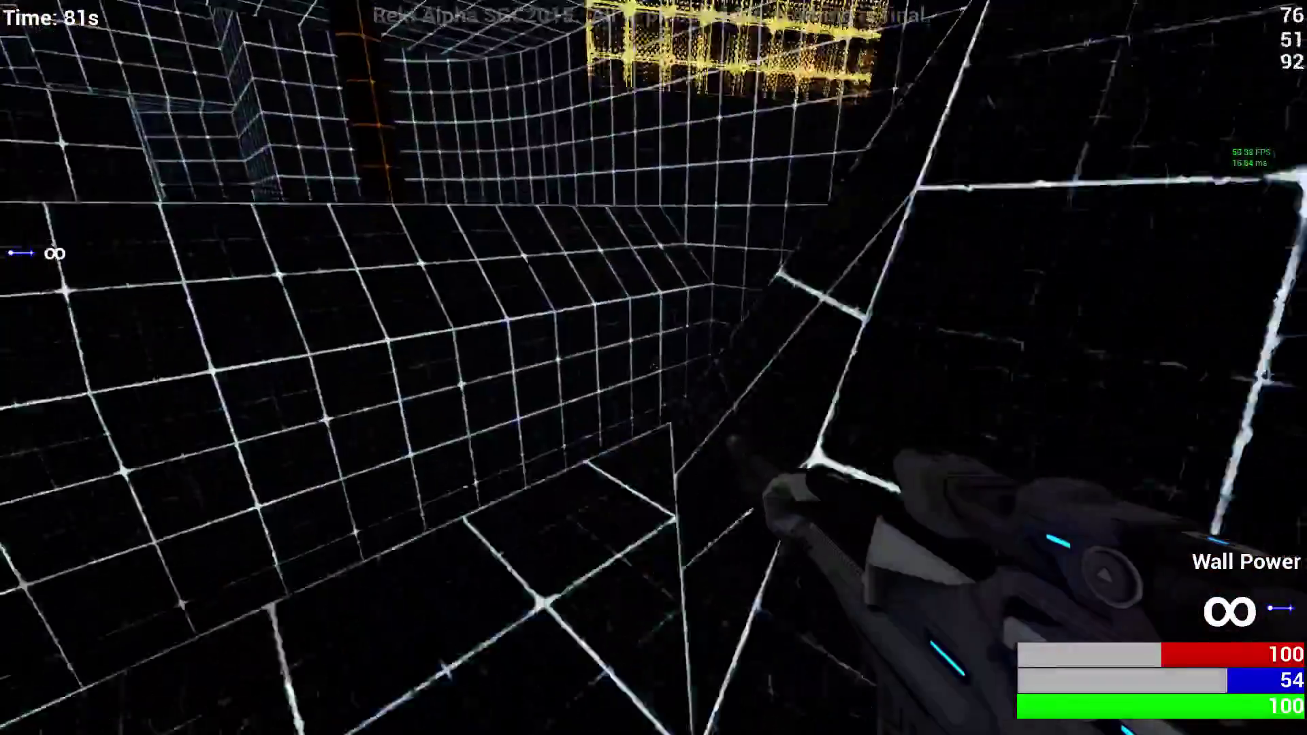
Step: Keep firing beams at enemies while moving quickly through the arena
{"action": "key", "text": "w"}
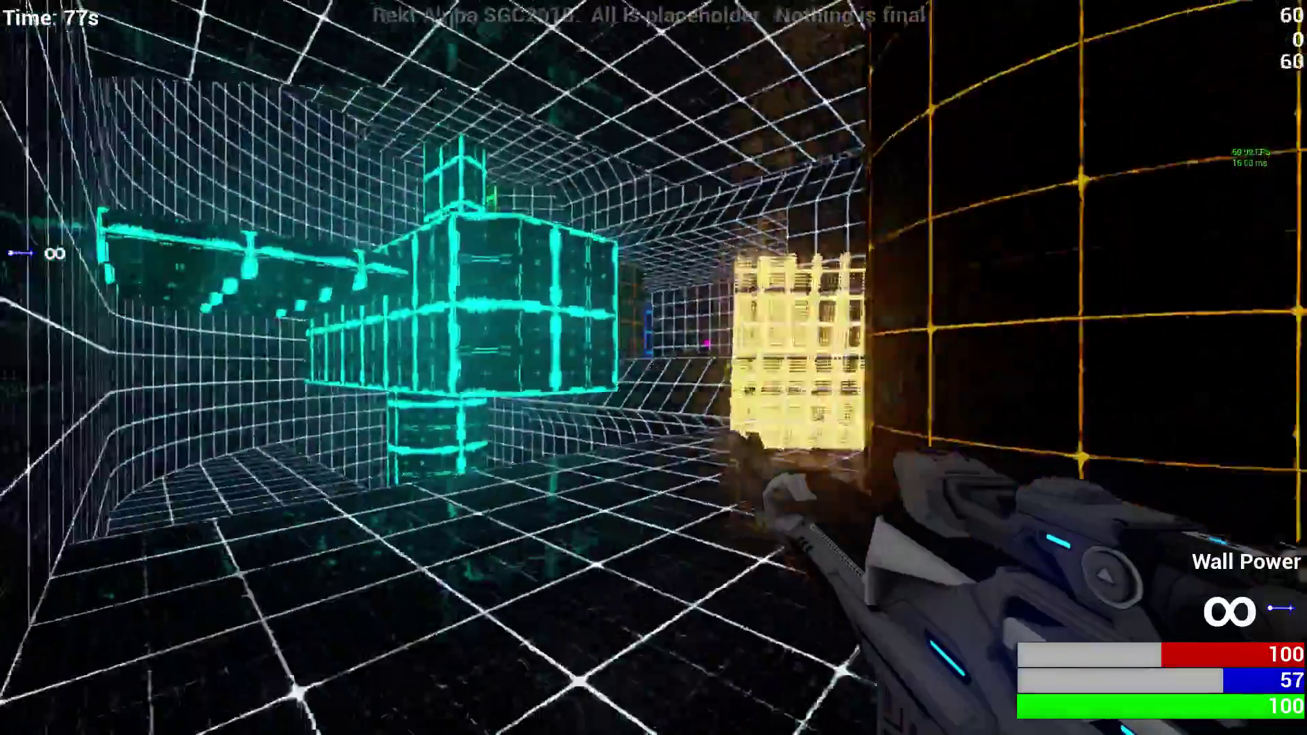
{"action": "left_click", "coordinate": [654, 369]}
{"action": "key", "text": "w"}
{"action": "left_click", "coordinate": [654, 368]}
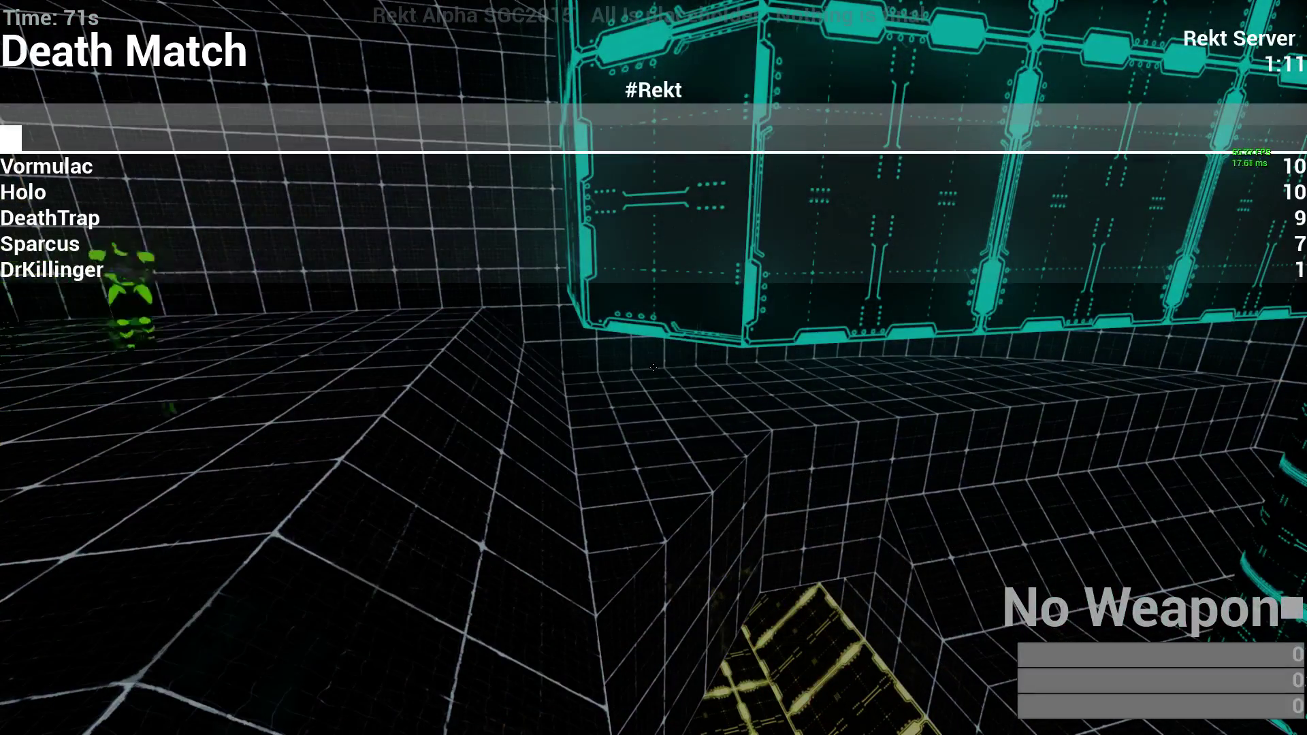
{"action": "left_click", "coordinate": [654, 367]}
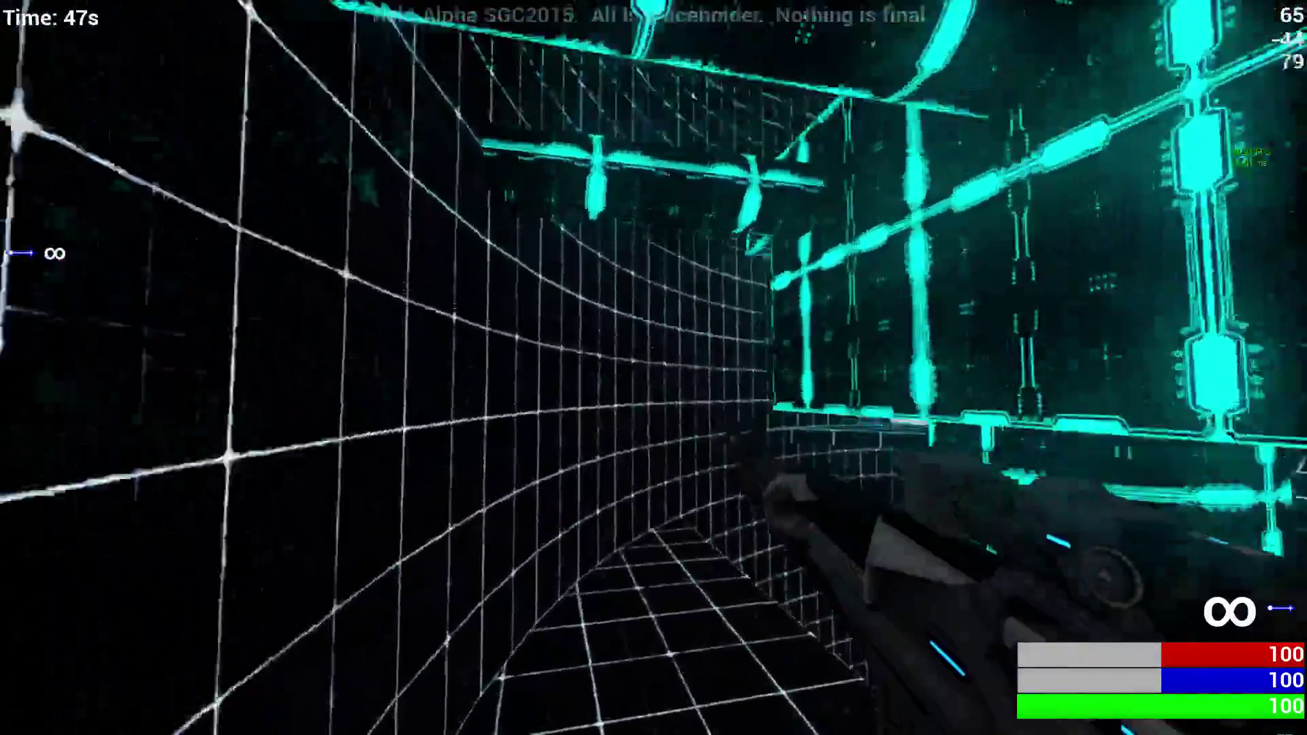
{"action": "left_click", "coordinate": [653, 368]}
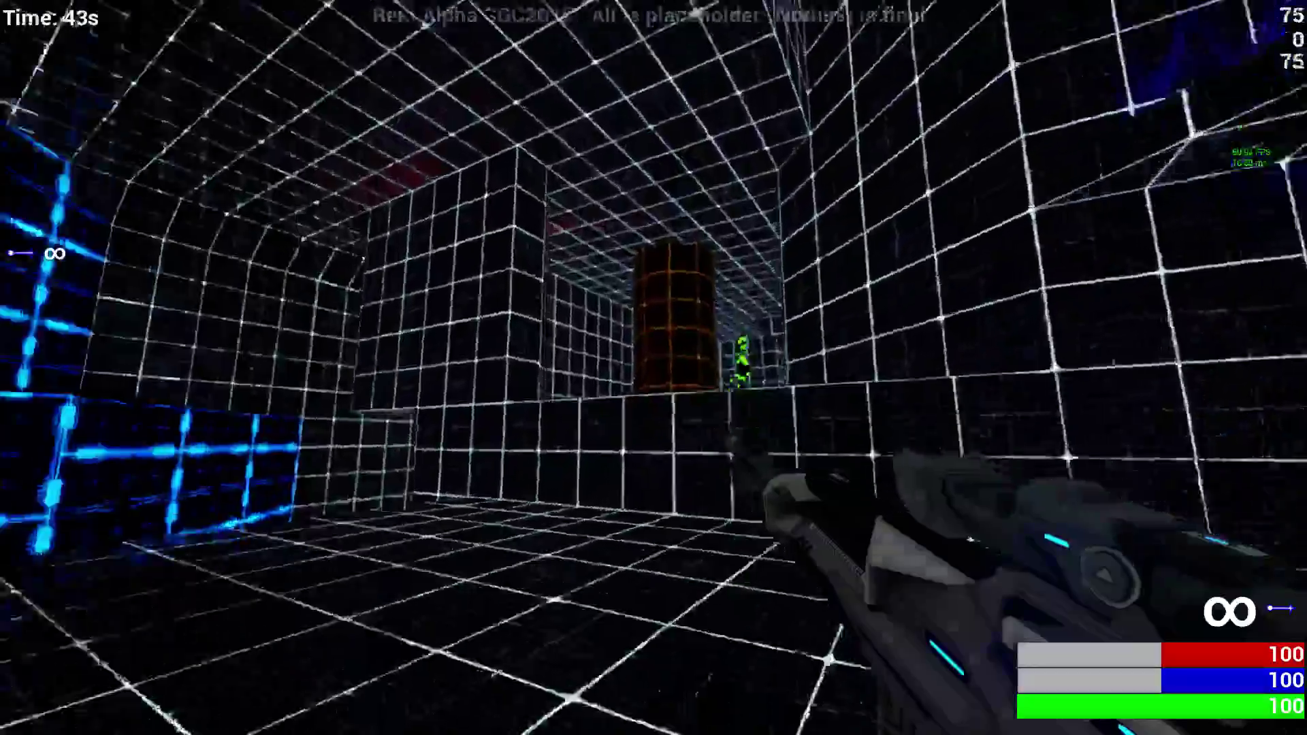
{"action": "left_click", "coordinate": [654, 368]}
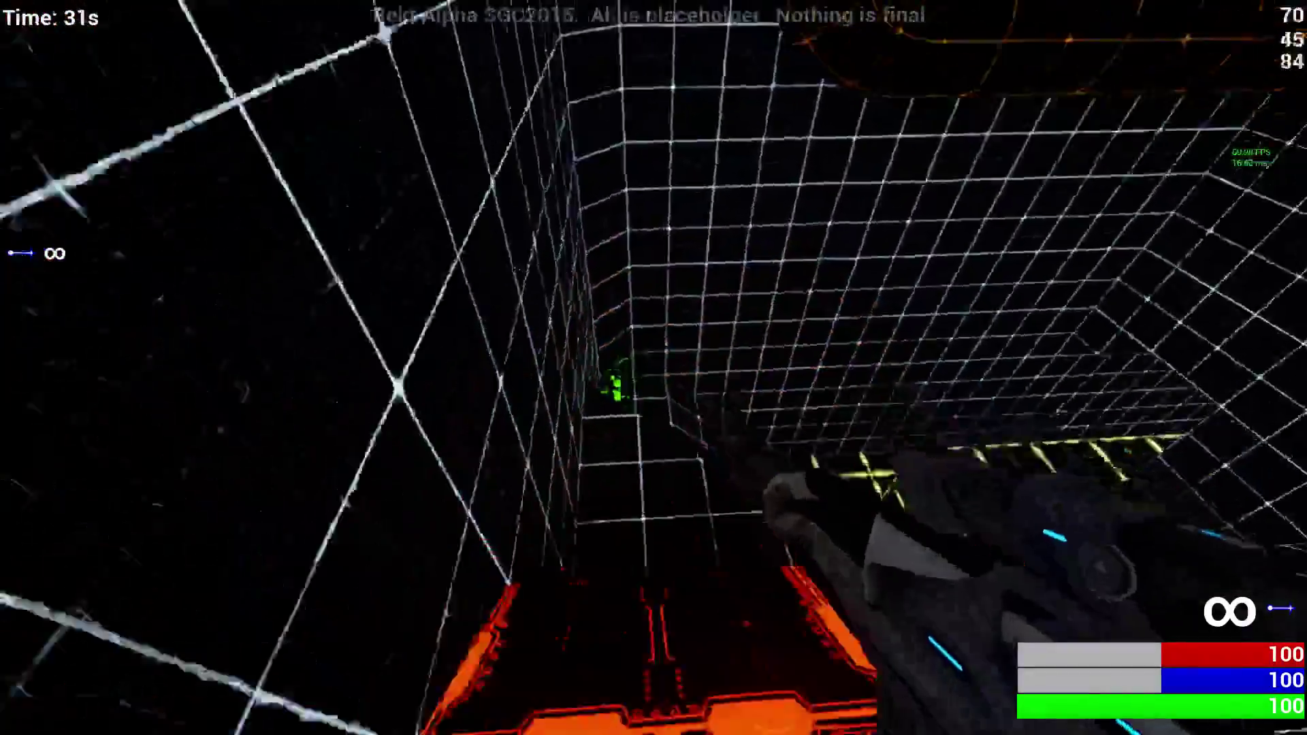
{"action": "left_click", "coordinate": [653, 368]}
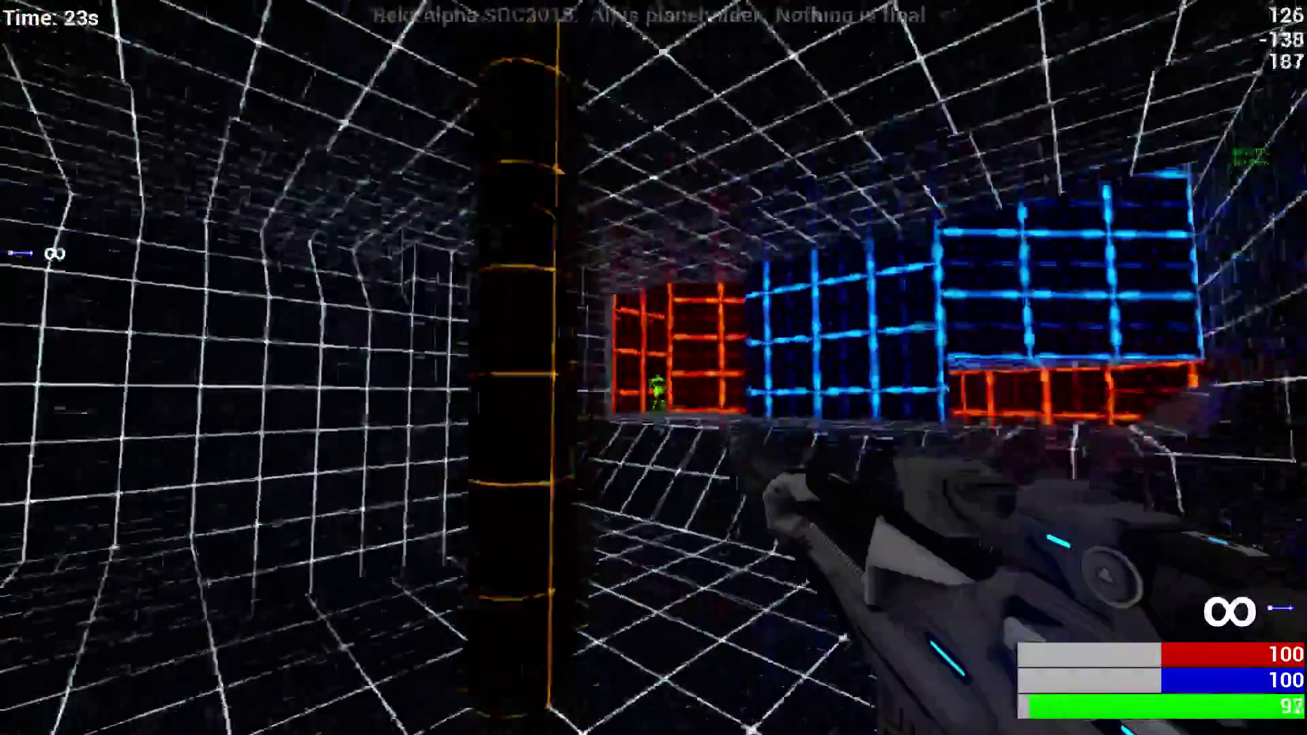
{"action": "left_click", "coordinate": [653, 368]}
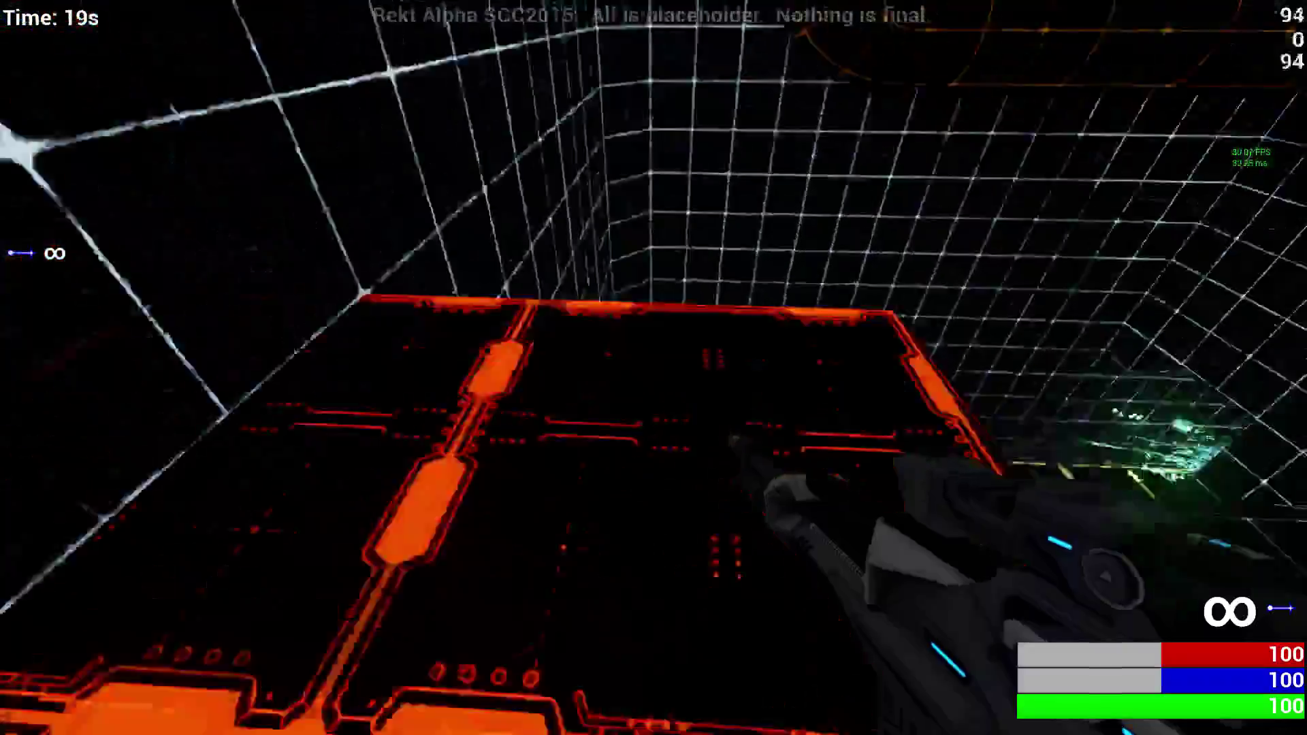
{"action": "left_click", "coordinate": [654, 368]}
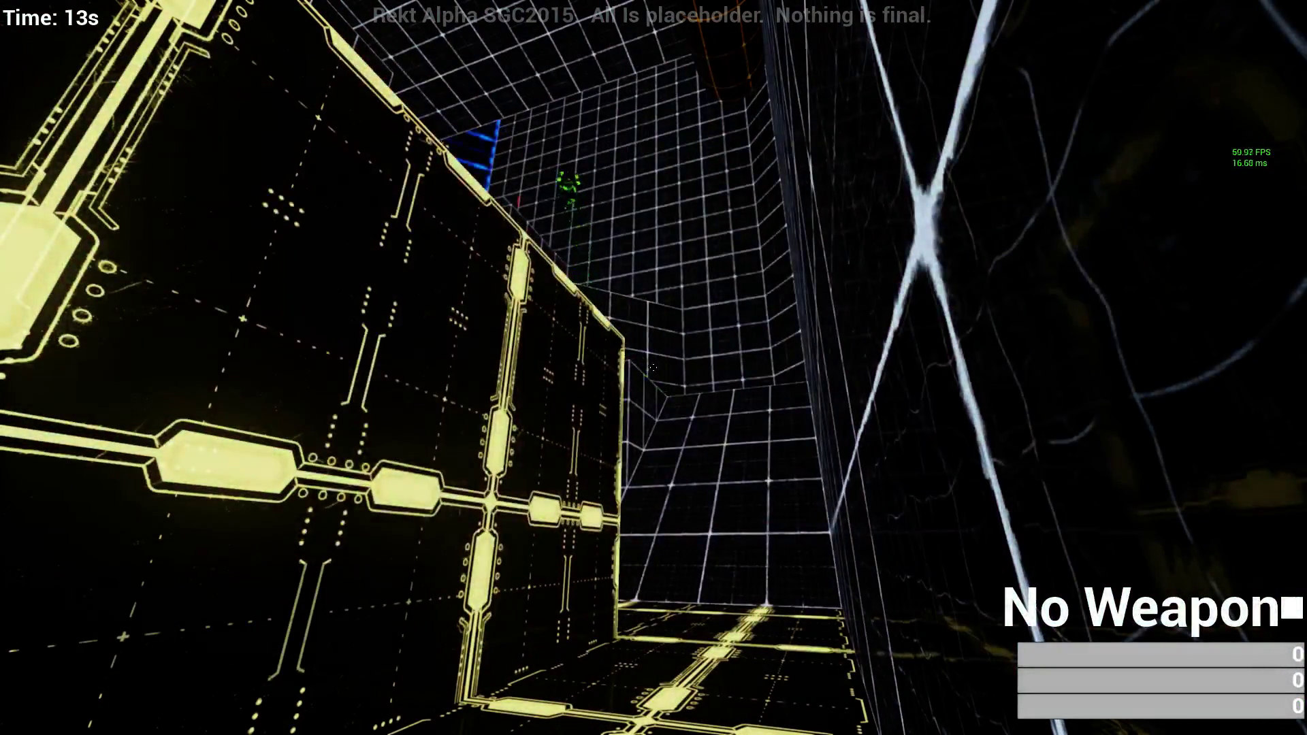
{"action": "key", "text": "Escape"}
{"action": "left_click", "coordinate": [292, 260]}
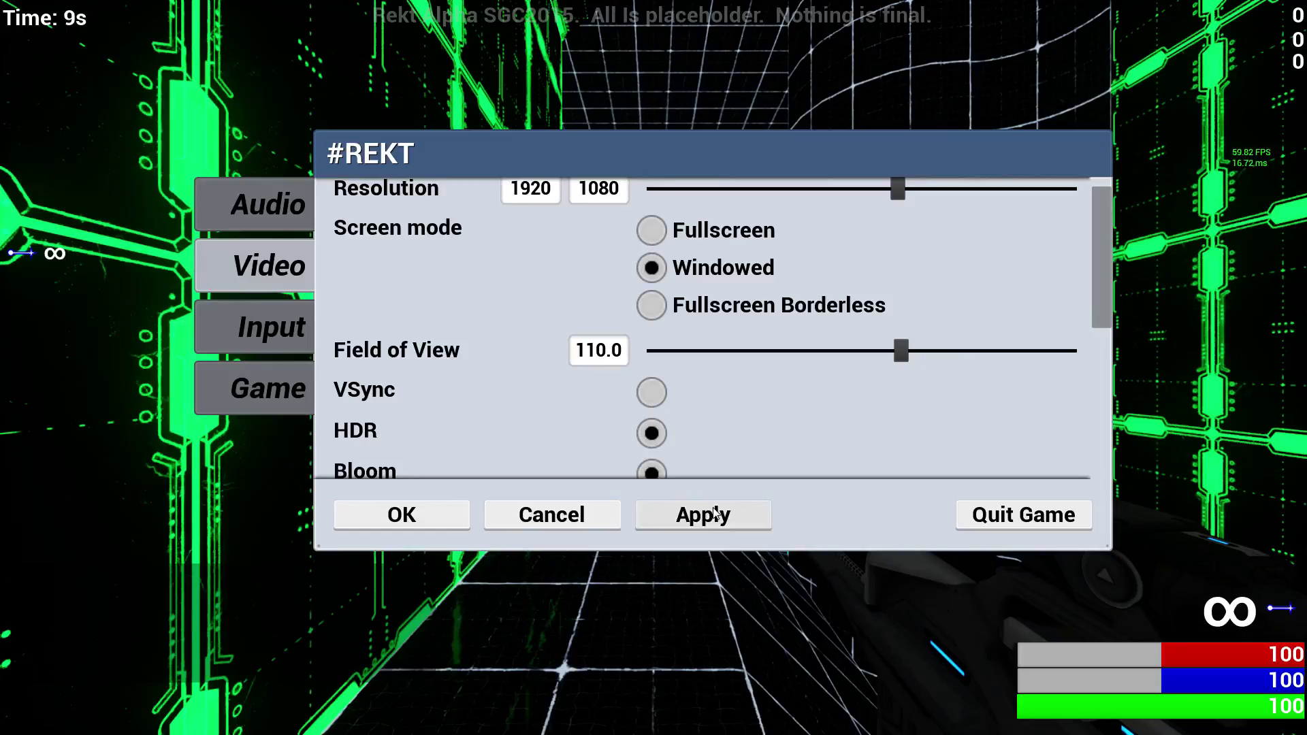
{"action": "left_click", "coordinate": [463, 528]}
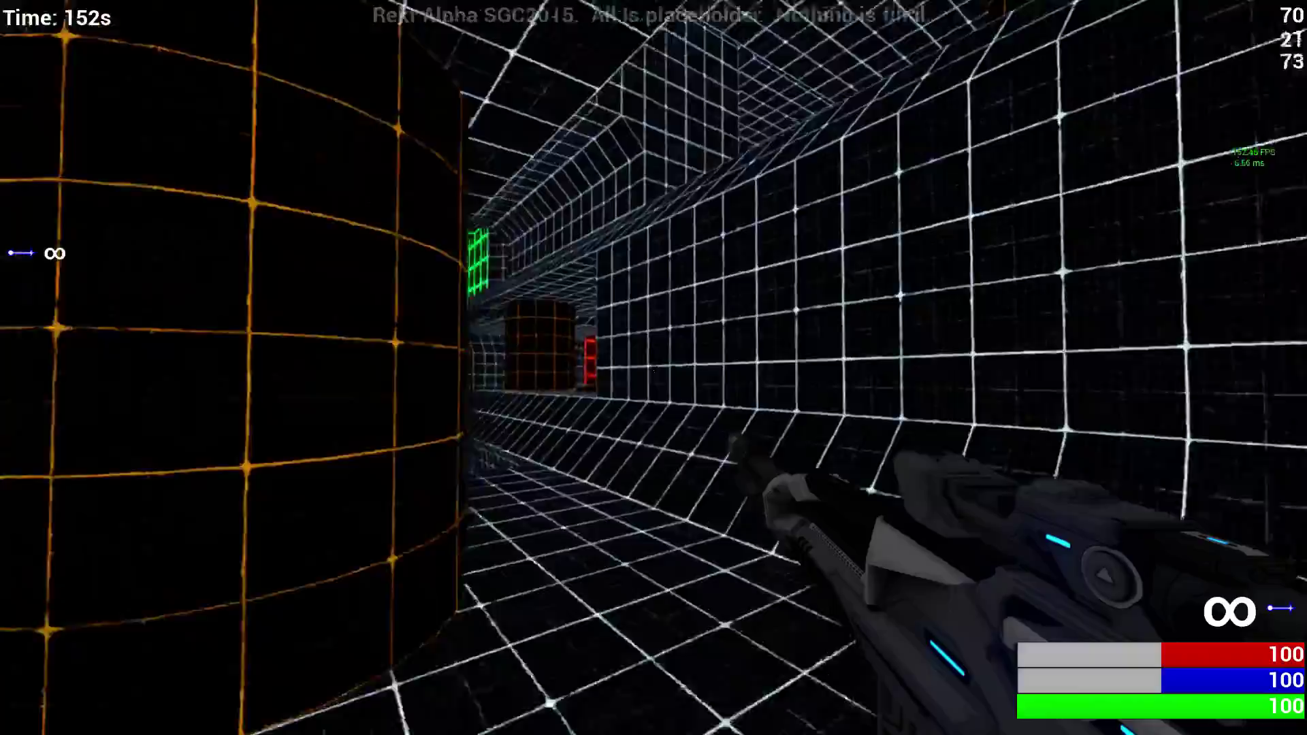
Step: Run through the arena corridors toward an opponent
{"action": "key", "text": "w"}
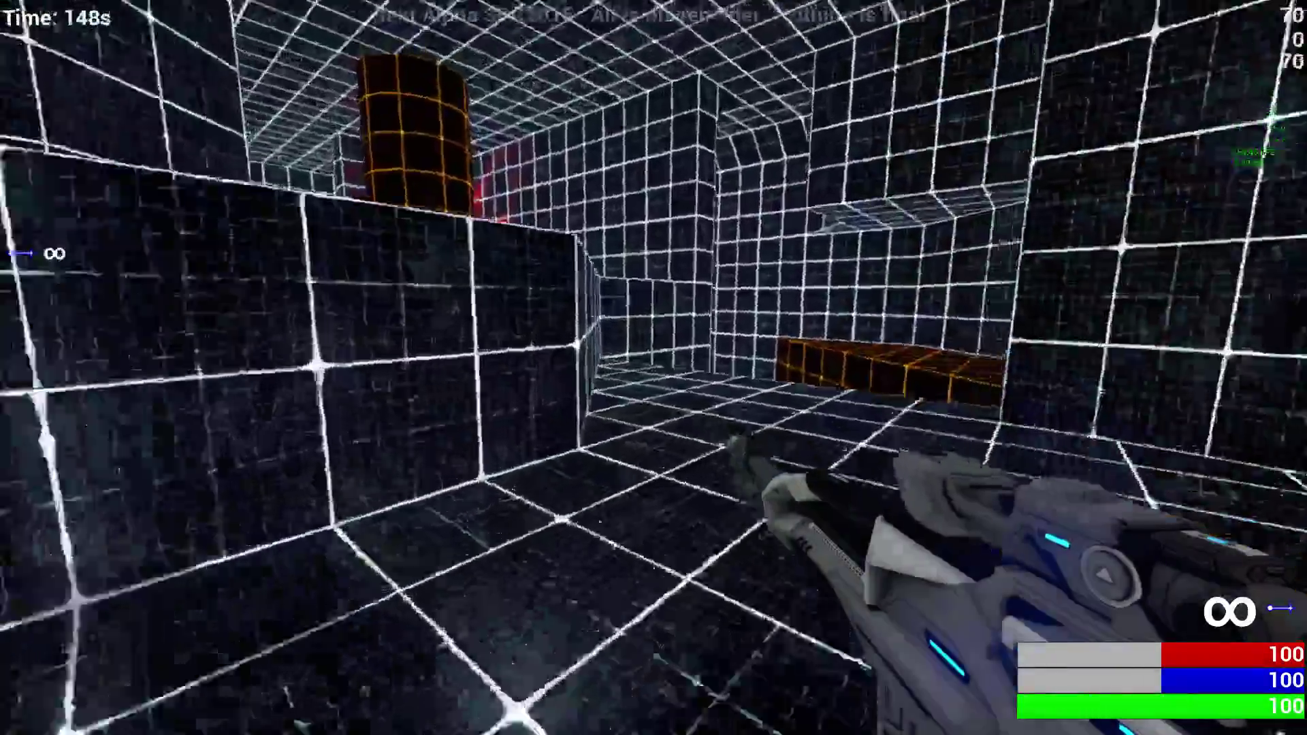
{"action": "key", "text": "w"}
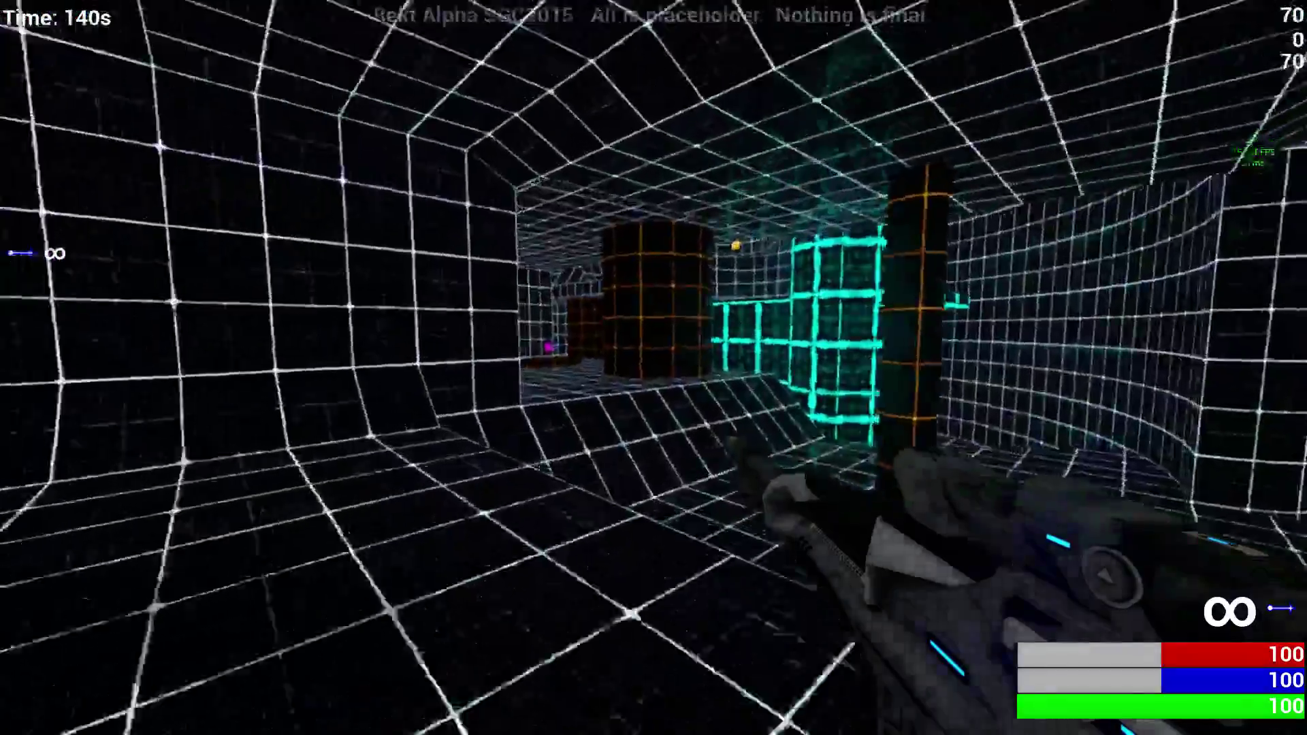
{"action": "key", "text": "w"}
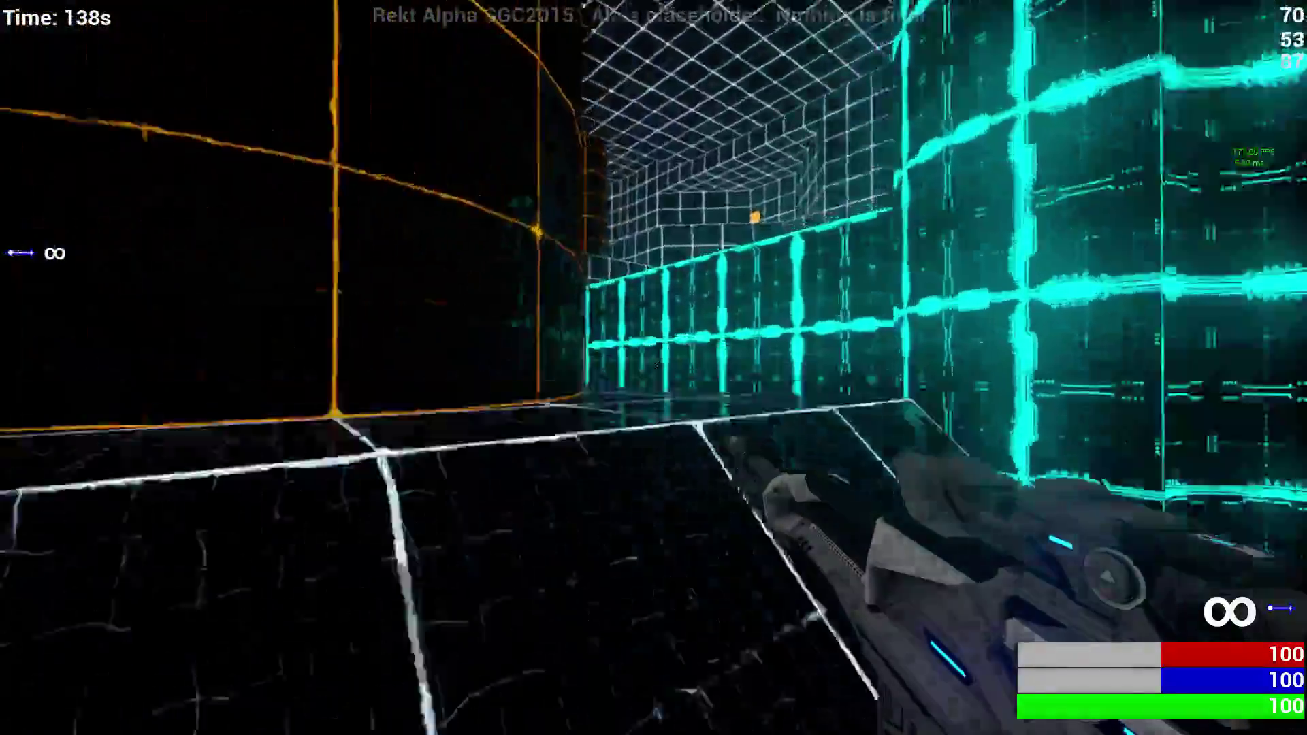
{"action": "key", "text": "w"}
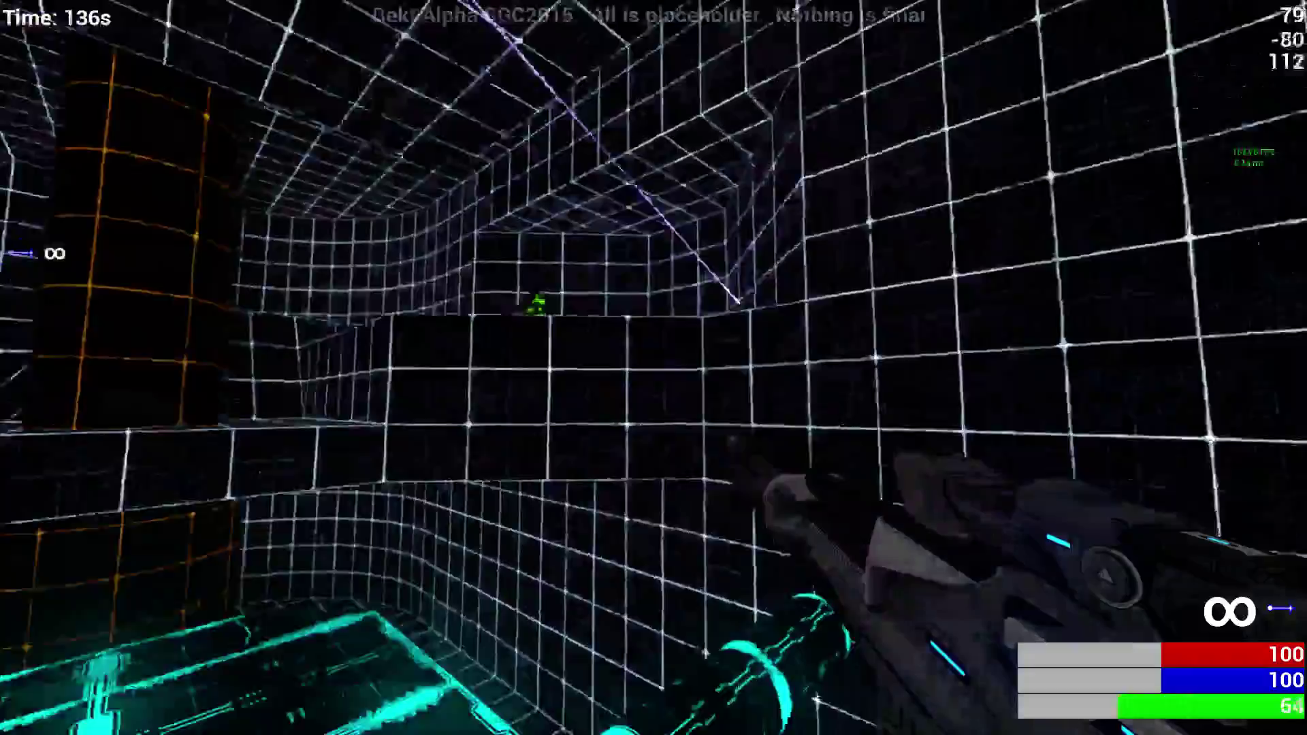
{"action": "key", "text": "w"}
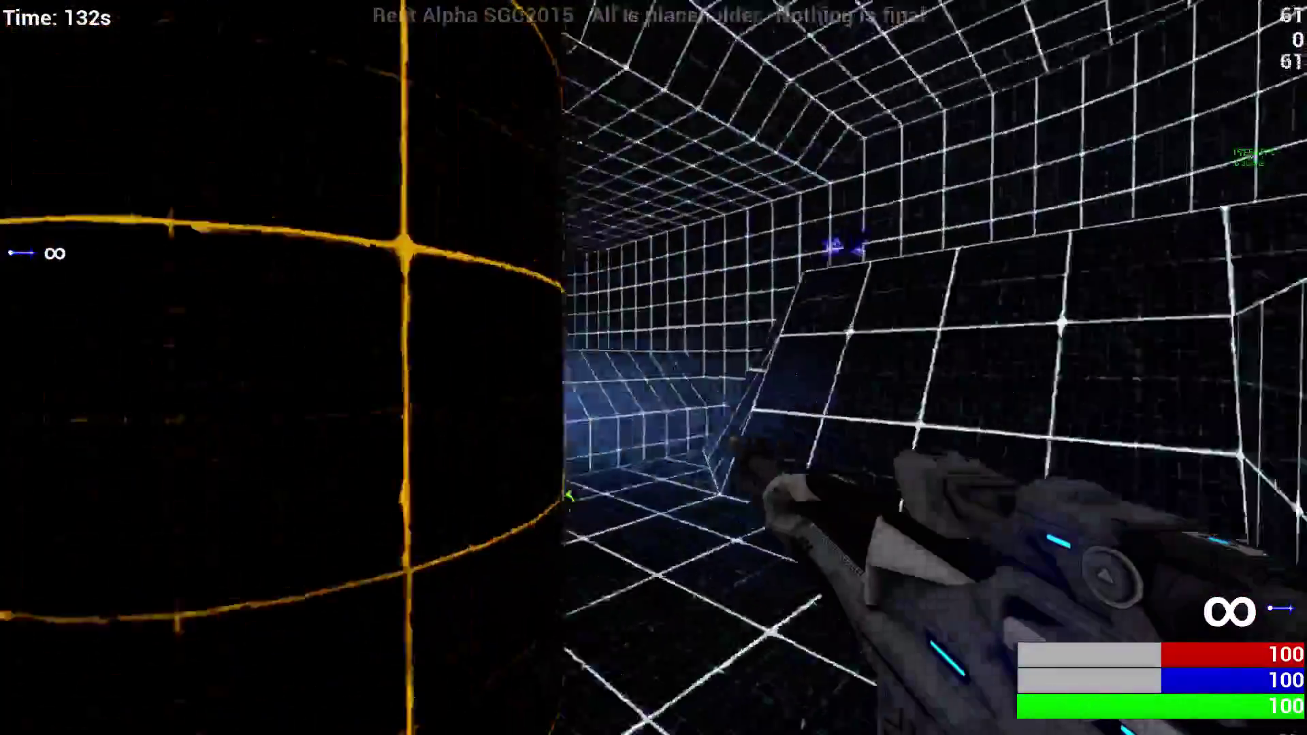
{"action": "key", "text": "w"}
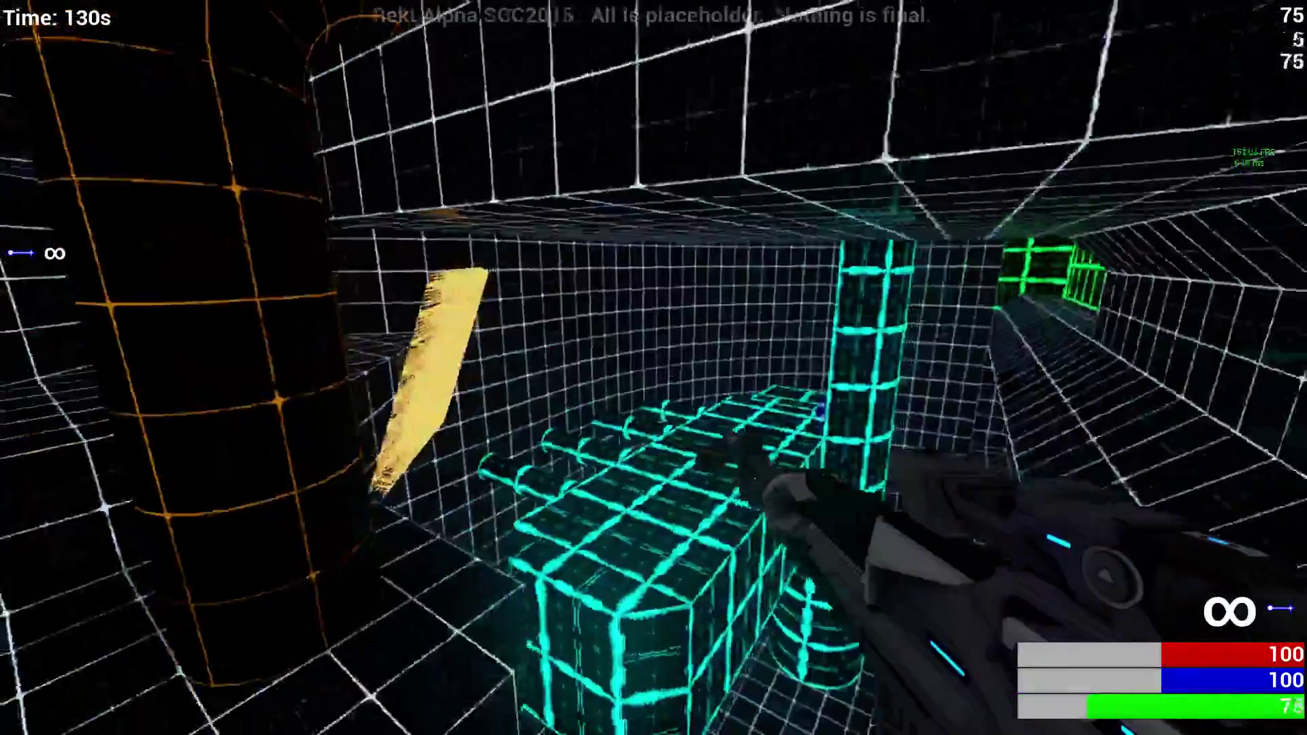
{"action": "key", "text": "w"}
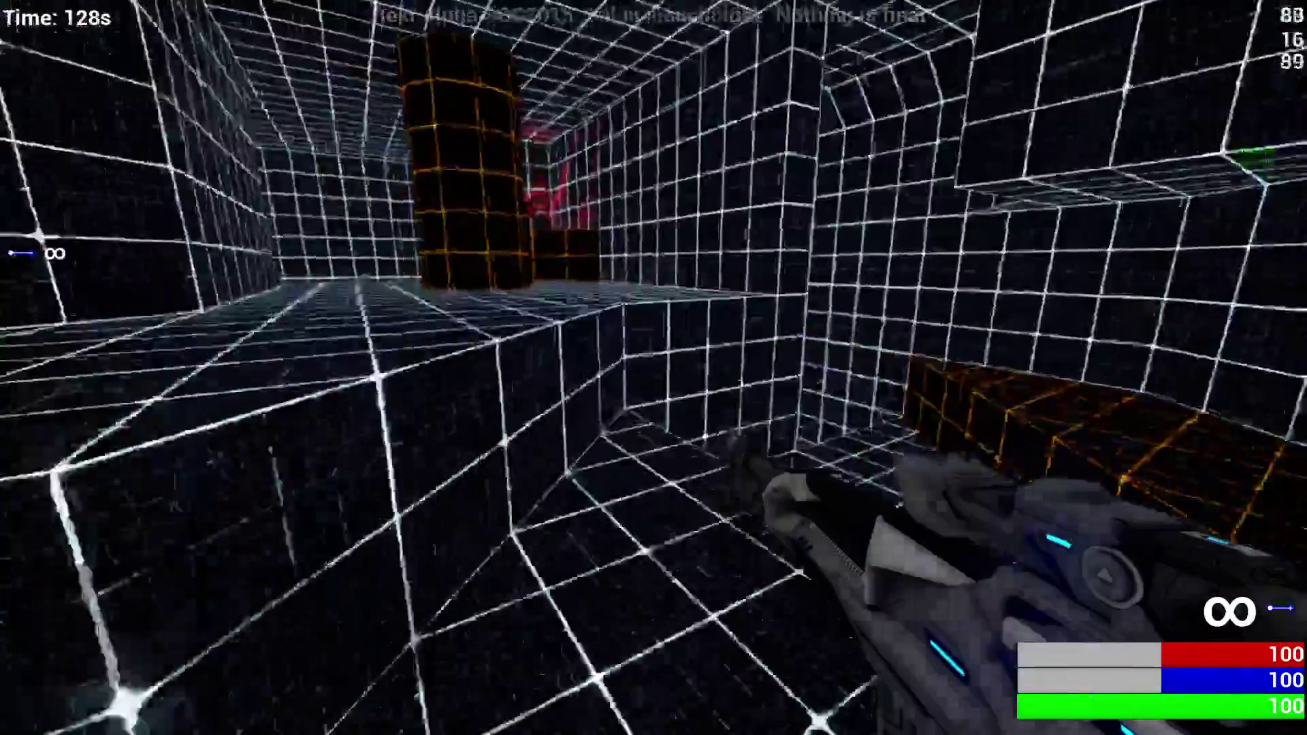
{"action": "key", "text": "w"}
{"action": "key", "text": "w"}
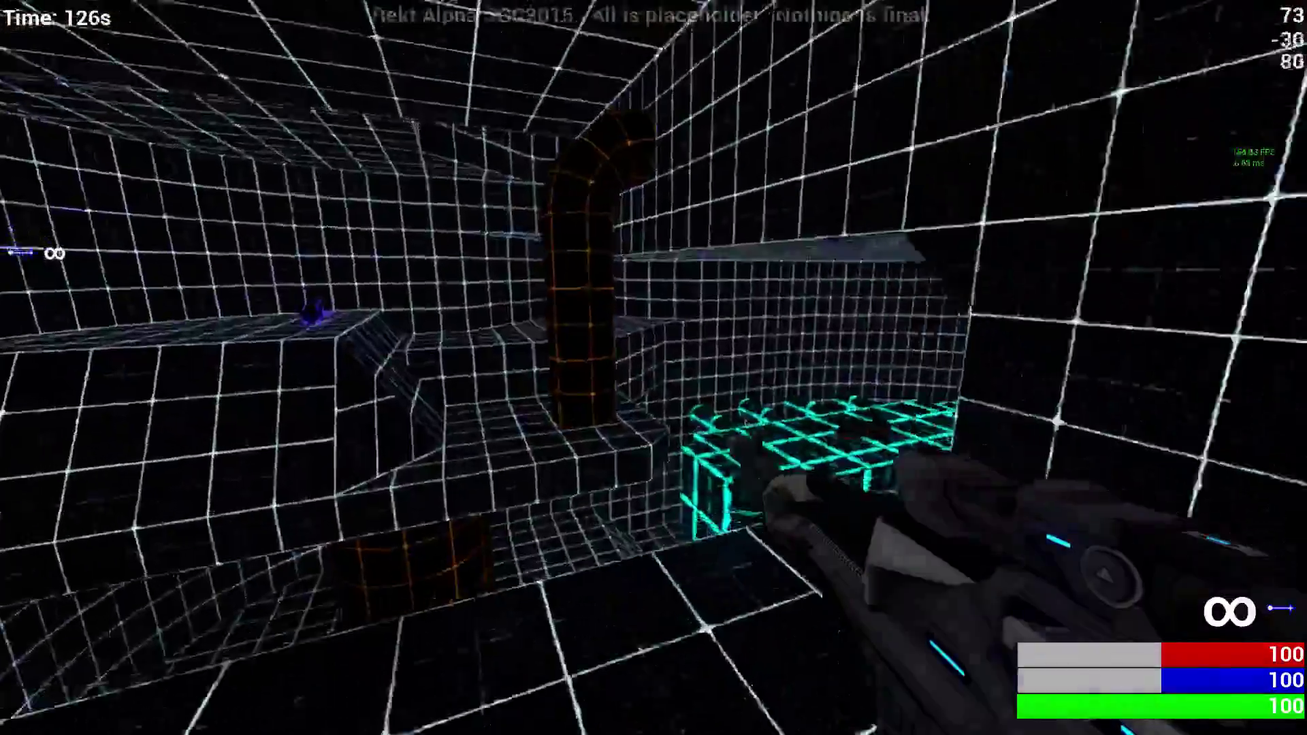
{"action": "key", "text": "w"}
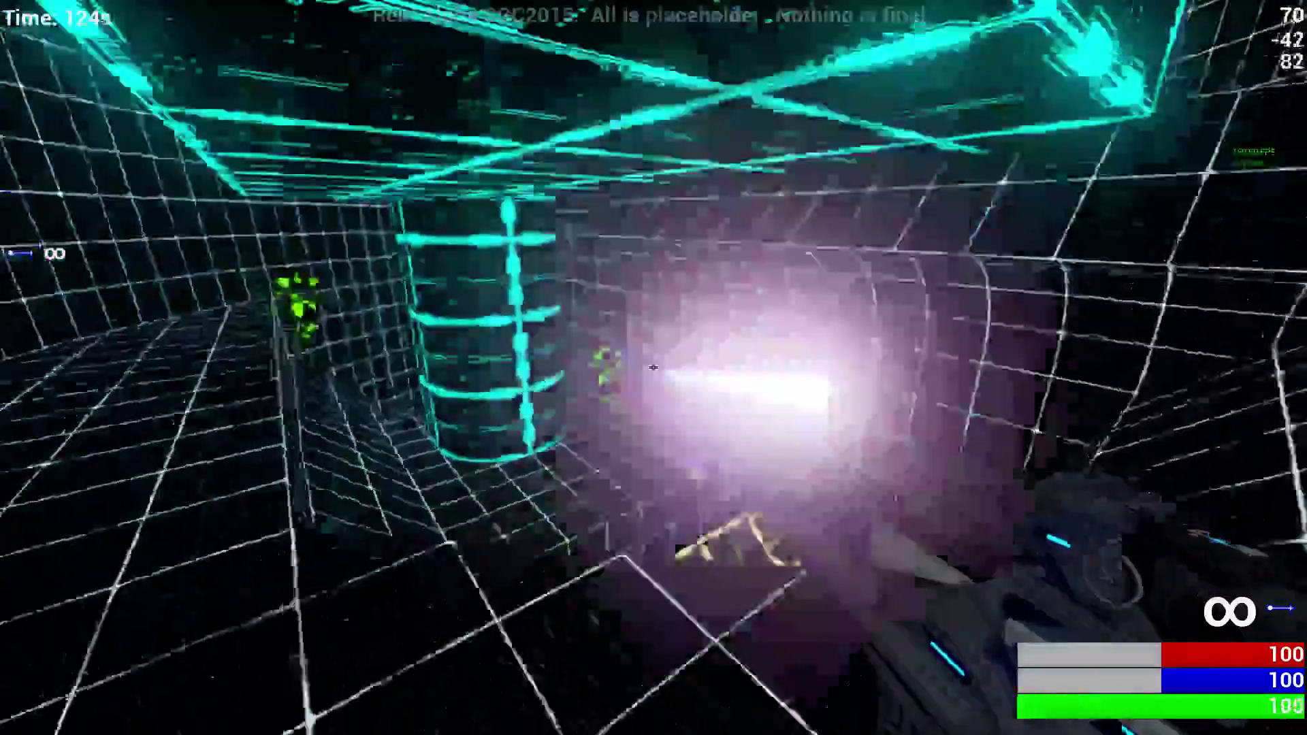
Step: Fire the Instagib rifle at opponents while advancing, then respawn and move on
{"action": "left_click", "coordinate": [654, 368]}
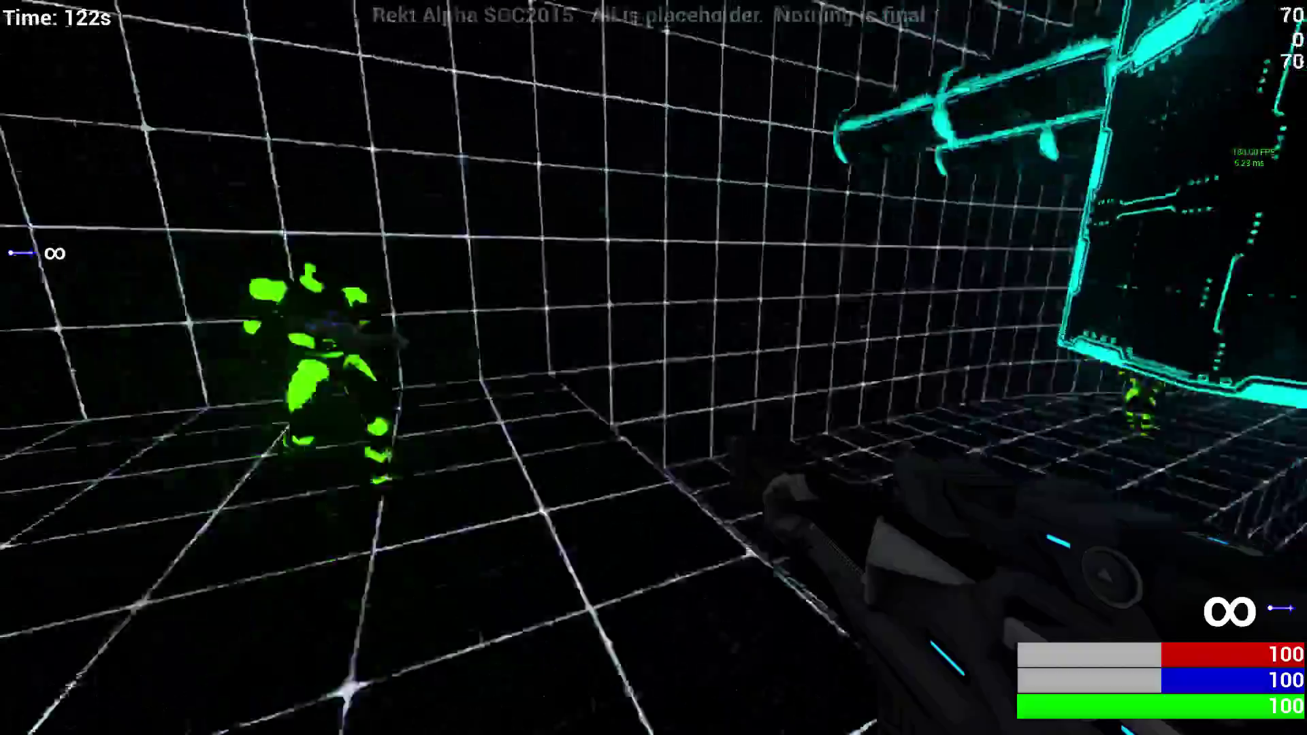
{"action": "key", "text": "w"}
{"action": "left_click", "coordinate": [654, 369]}
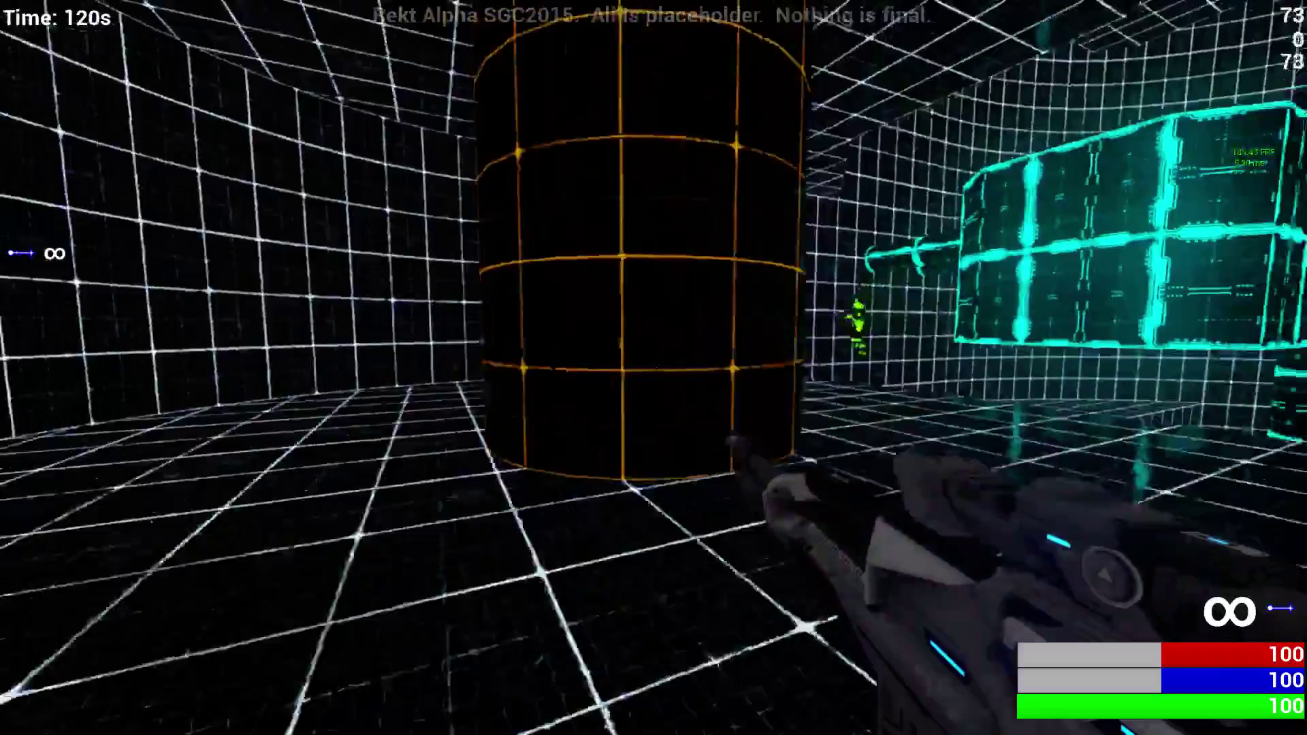
{"action": "key", "text": "w"}
{"action": "left_click", "coordinate": [653, 368]}
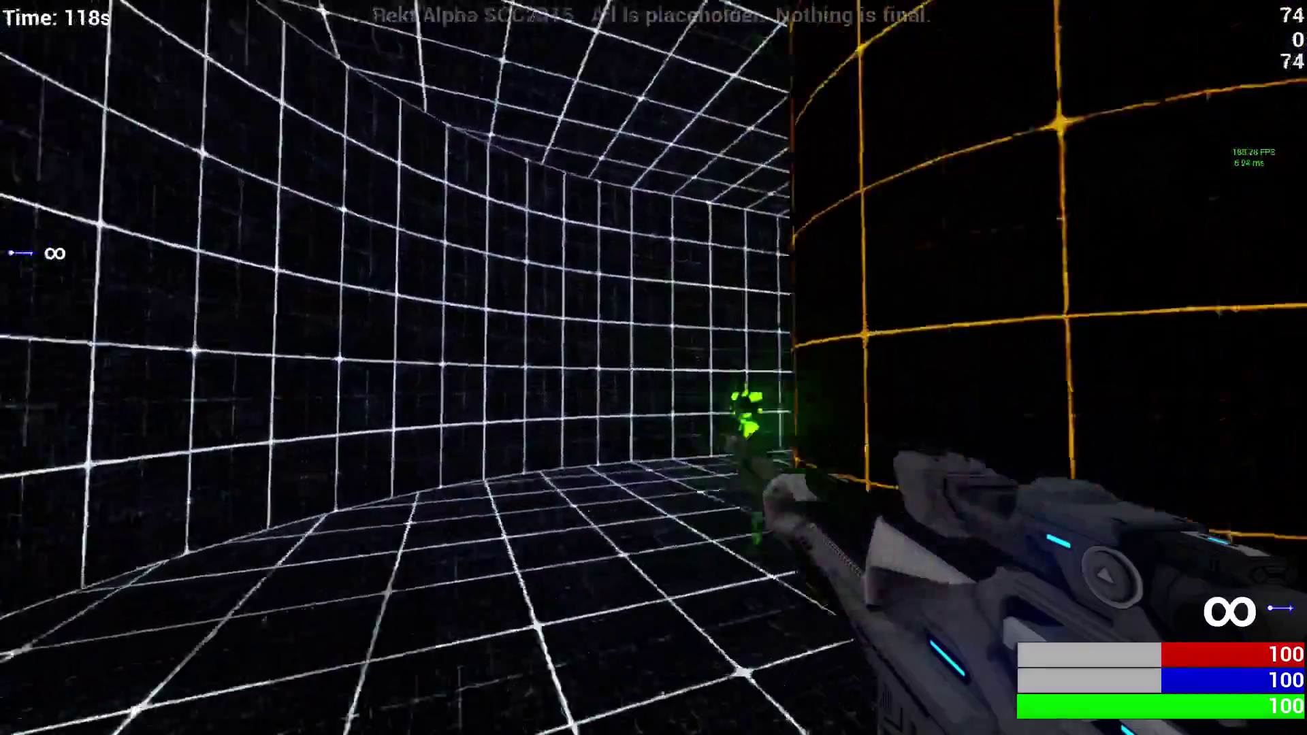
{"action": "key", "text": "w"}
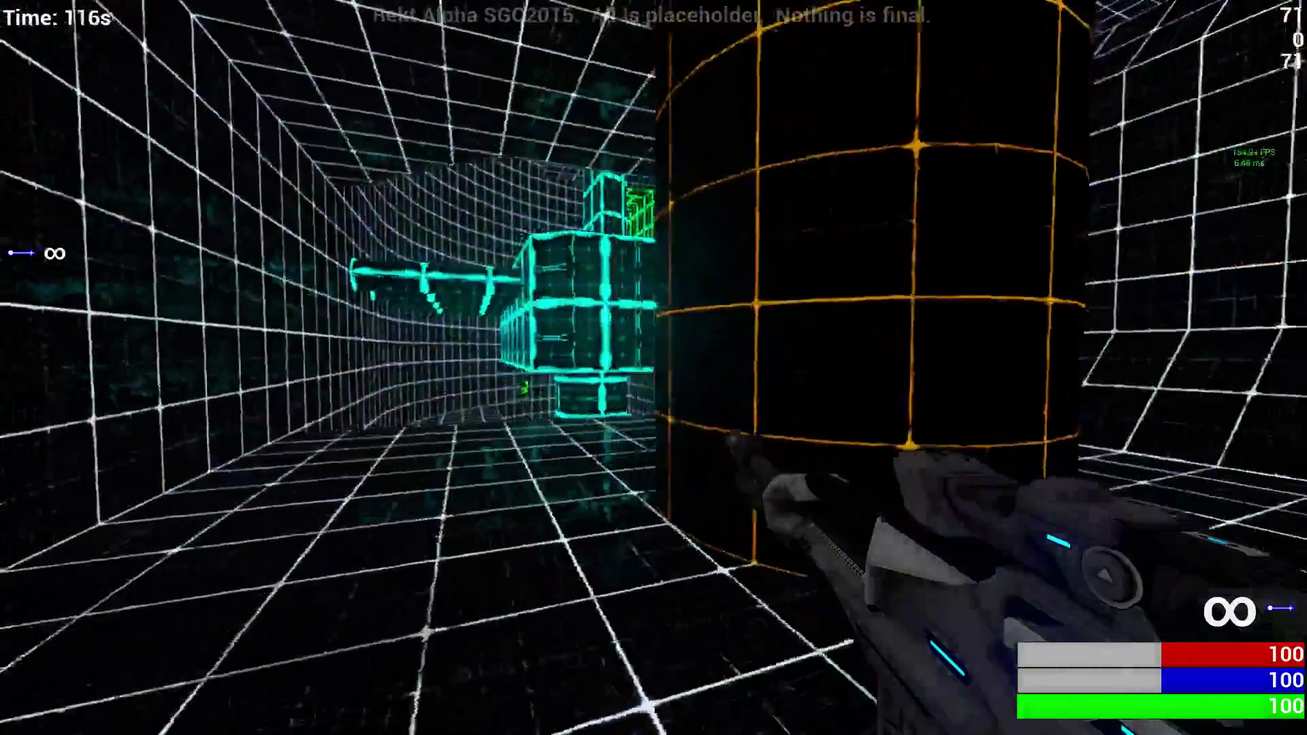
{"action": "key", "text": "w"}
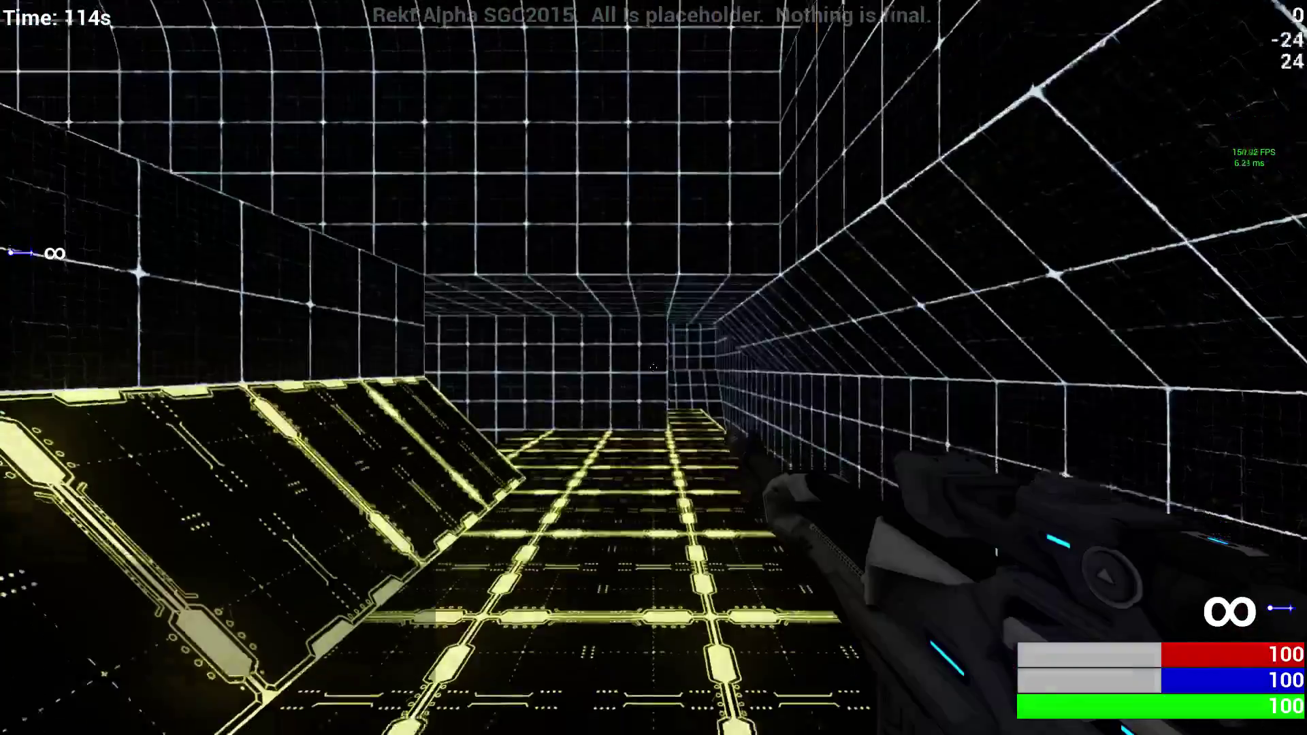
{"action": "key", "text": "w"}
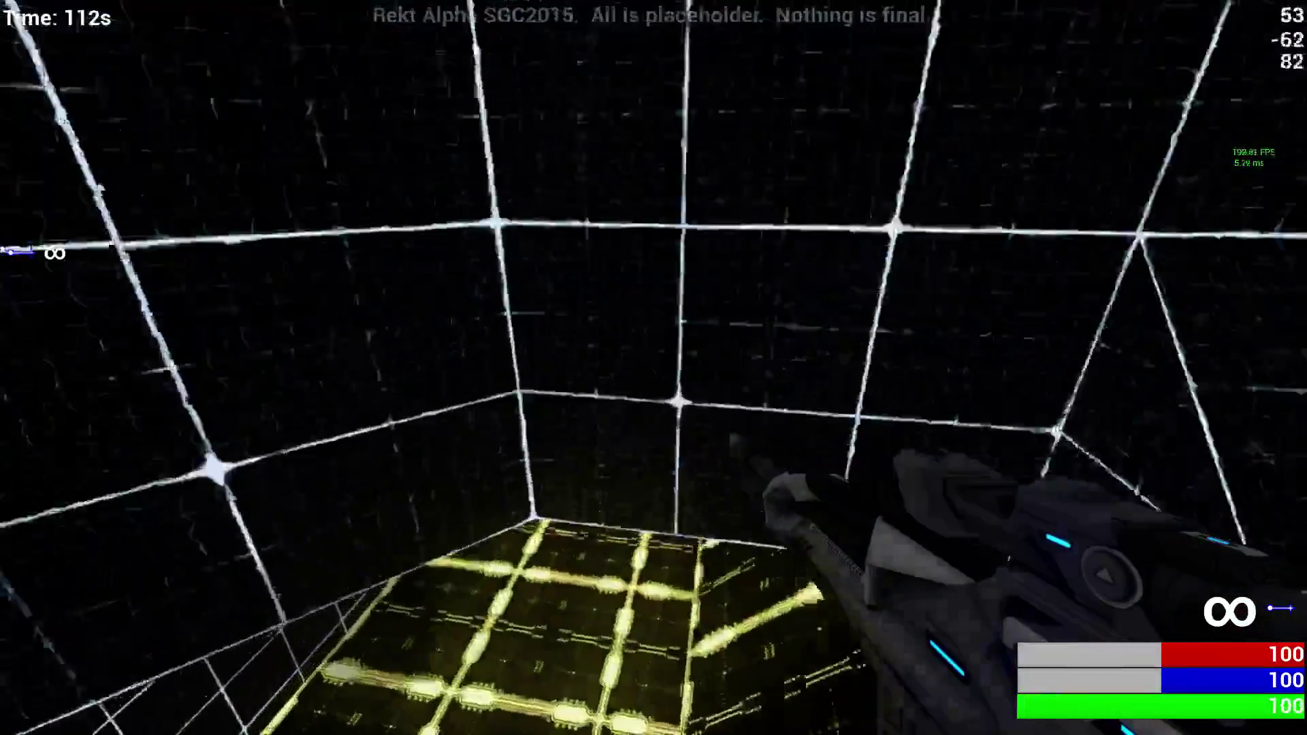
Step: Raise a protective wall with Wall Power while trading shots with opponents
{"action": "left_click", "coordinate": [654, 368]}
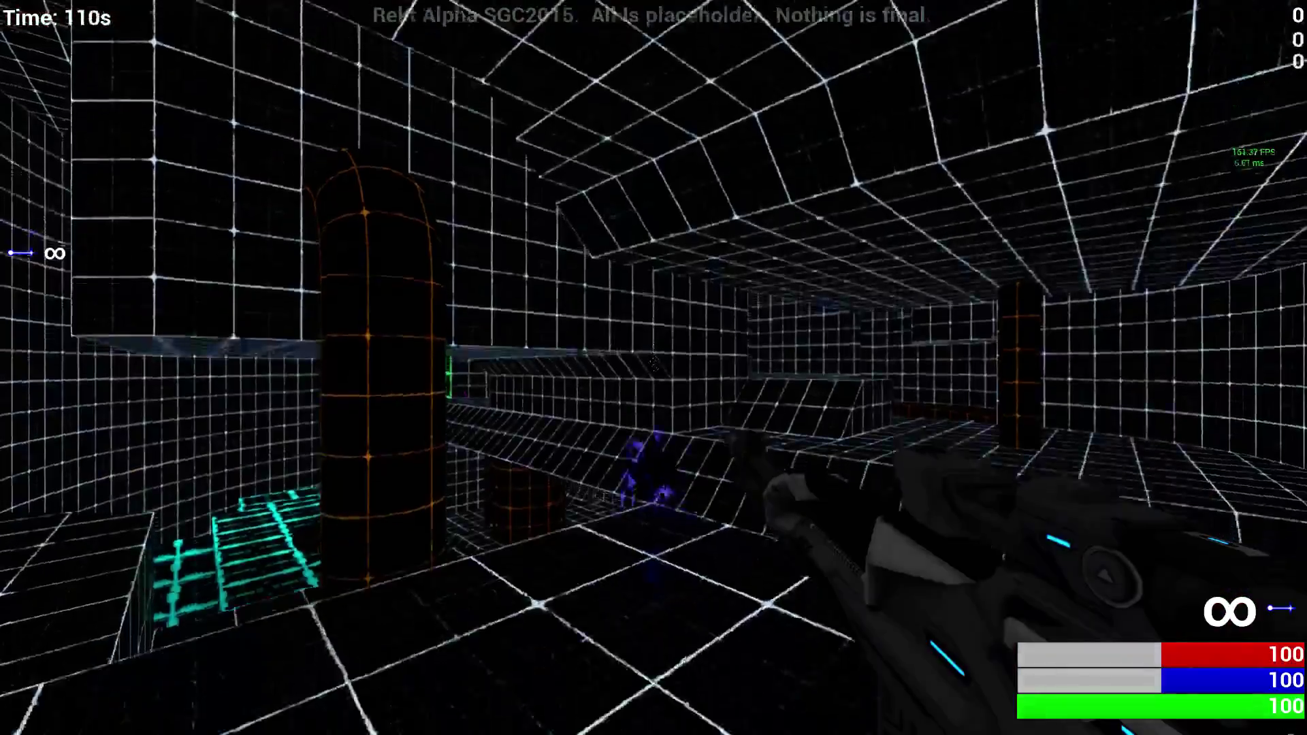
{"action": "key", "text": "w"}
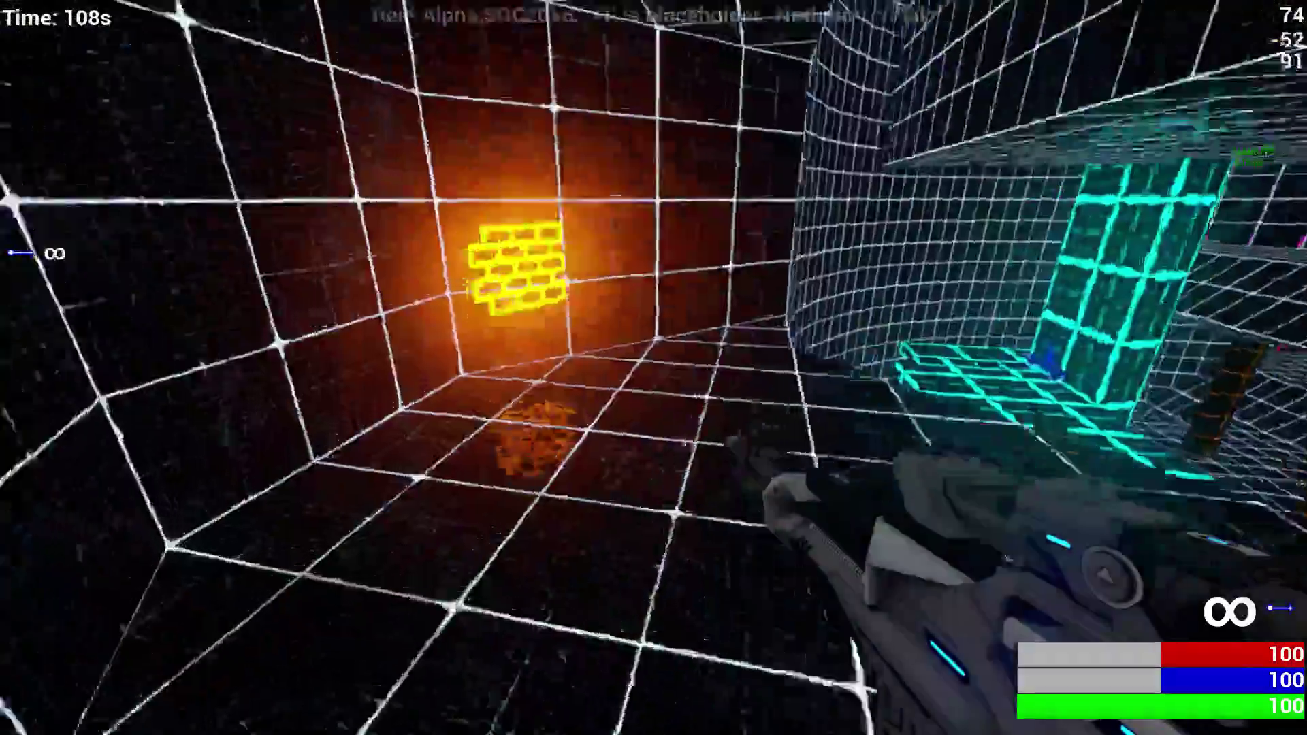
{"action": "key", "text": "w"}
{"action": "left_click", "coordinate": [653, 368]}
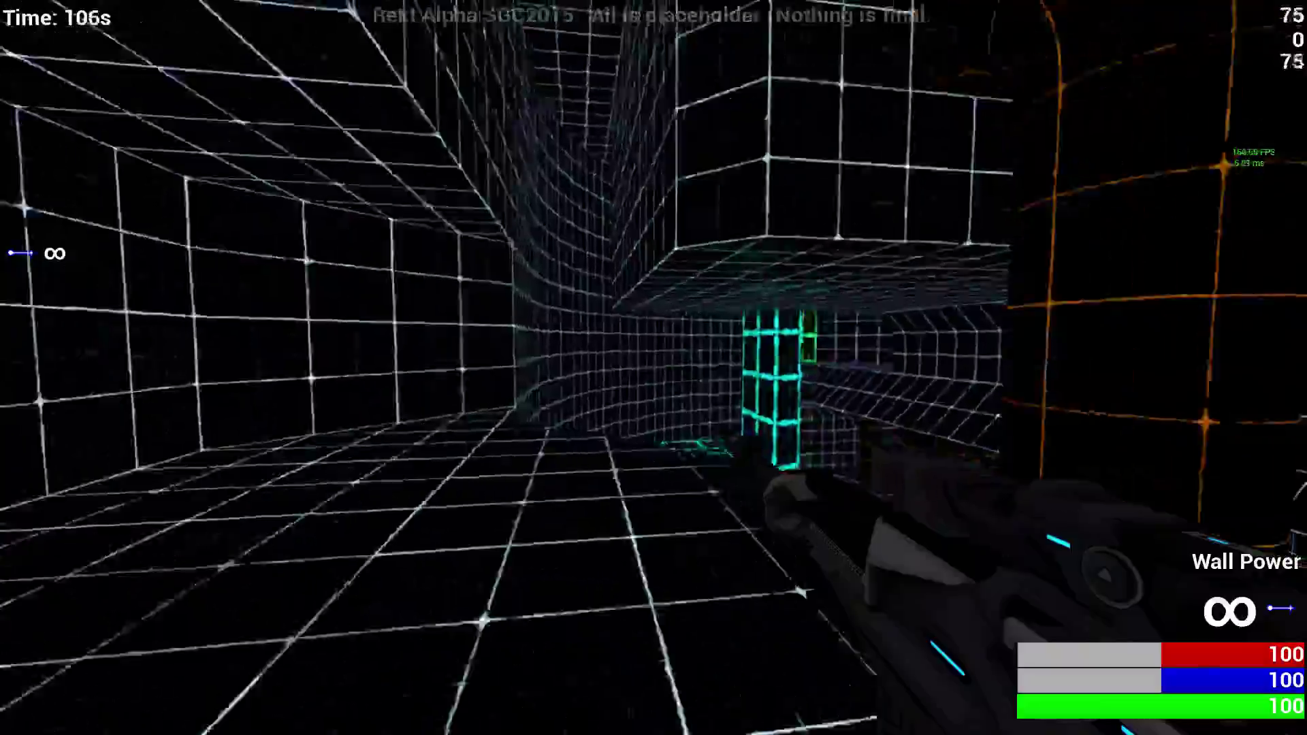
{"action": "right_click", "coordinate": [653, 368]}
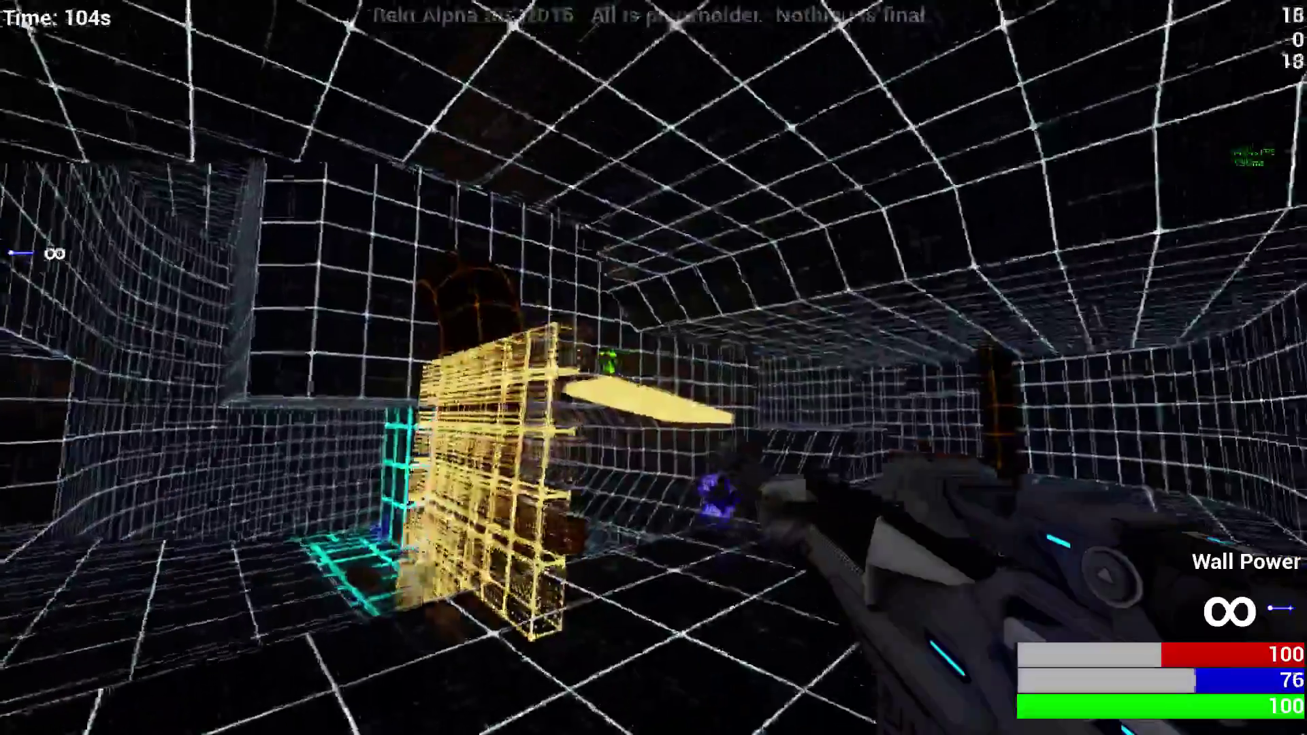
{"action": "key", "text": "w"}
{"action": "left_click", "coordinate": [654, 368]}
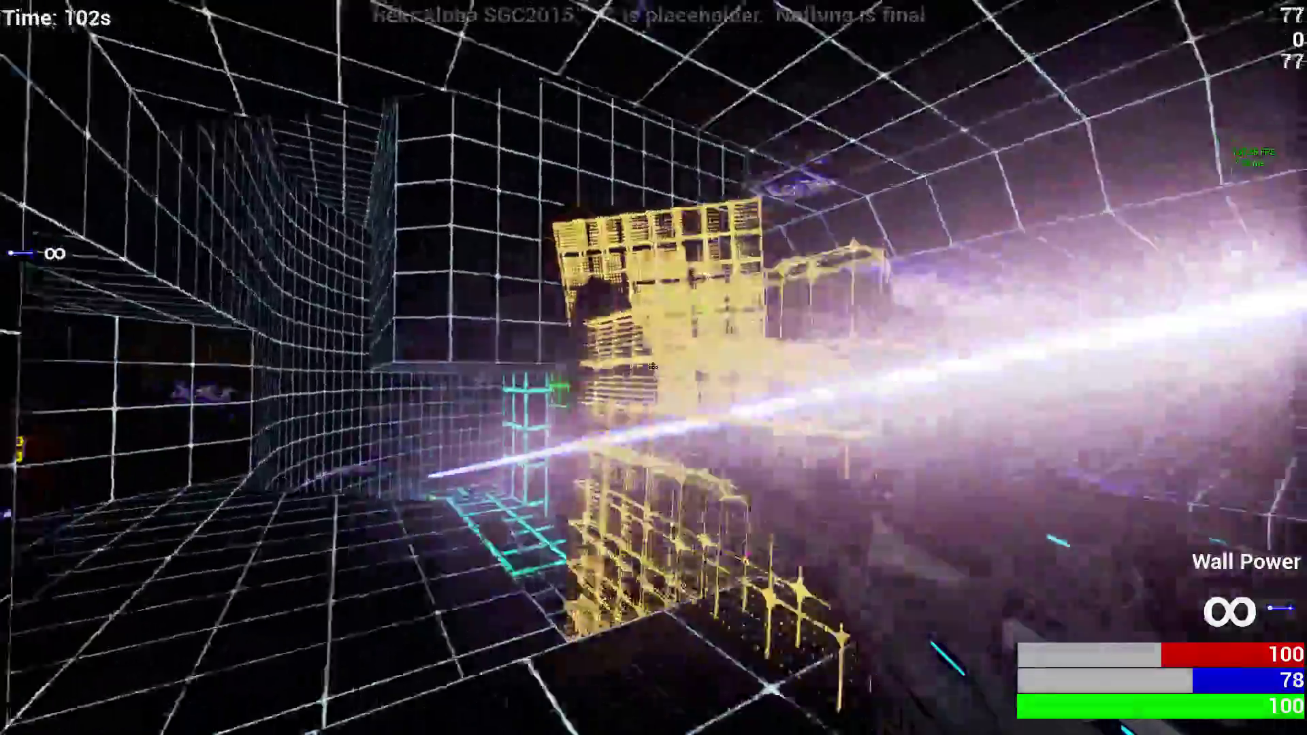
{"action": "key", "text": "w"}
{"action": "key", "text": "w"}
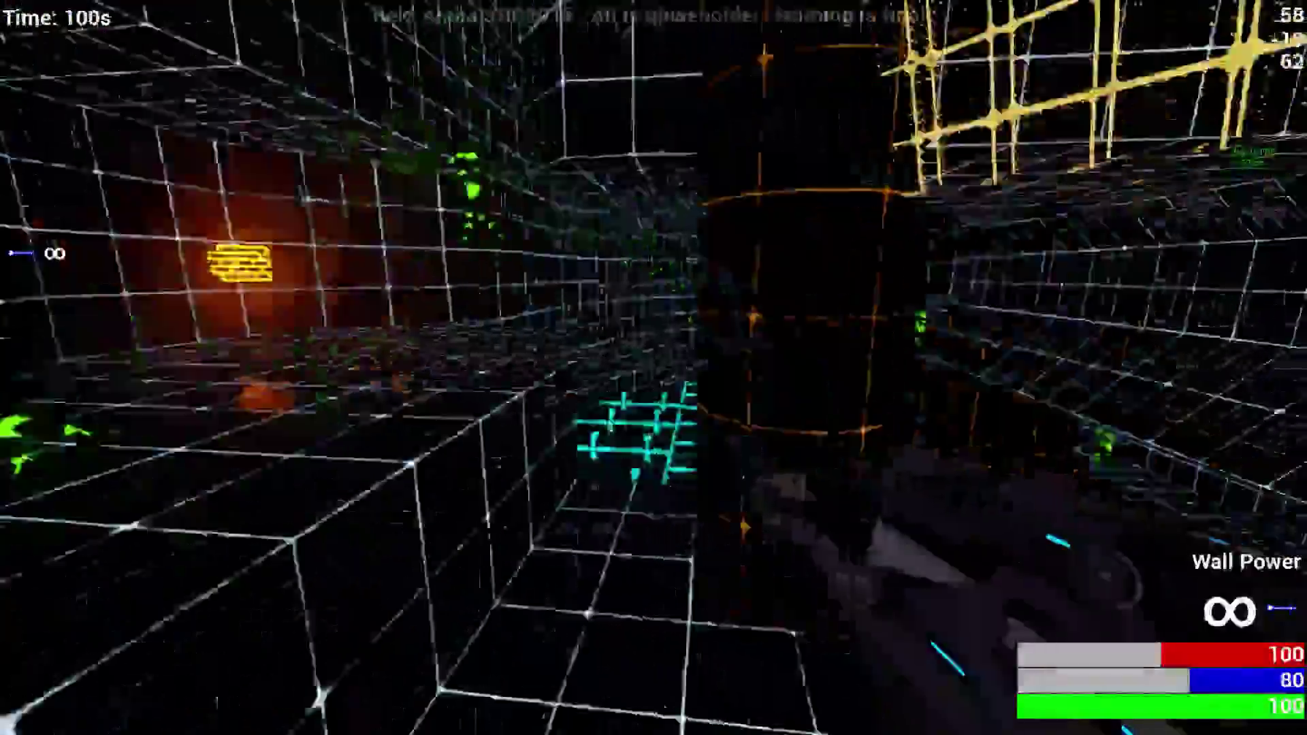
Step: Check the deathmatch scoreboard and respawn into the match
{"action": "key", "text": "Tab"}
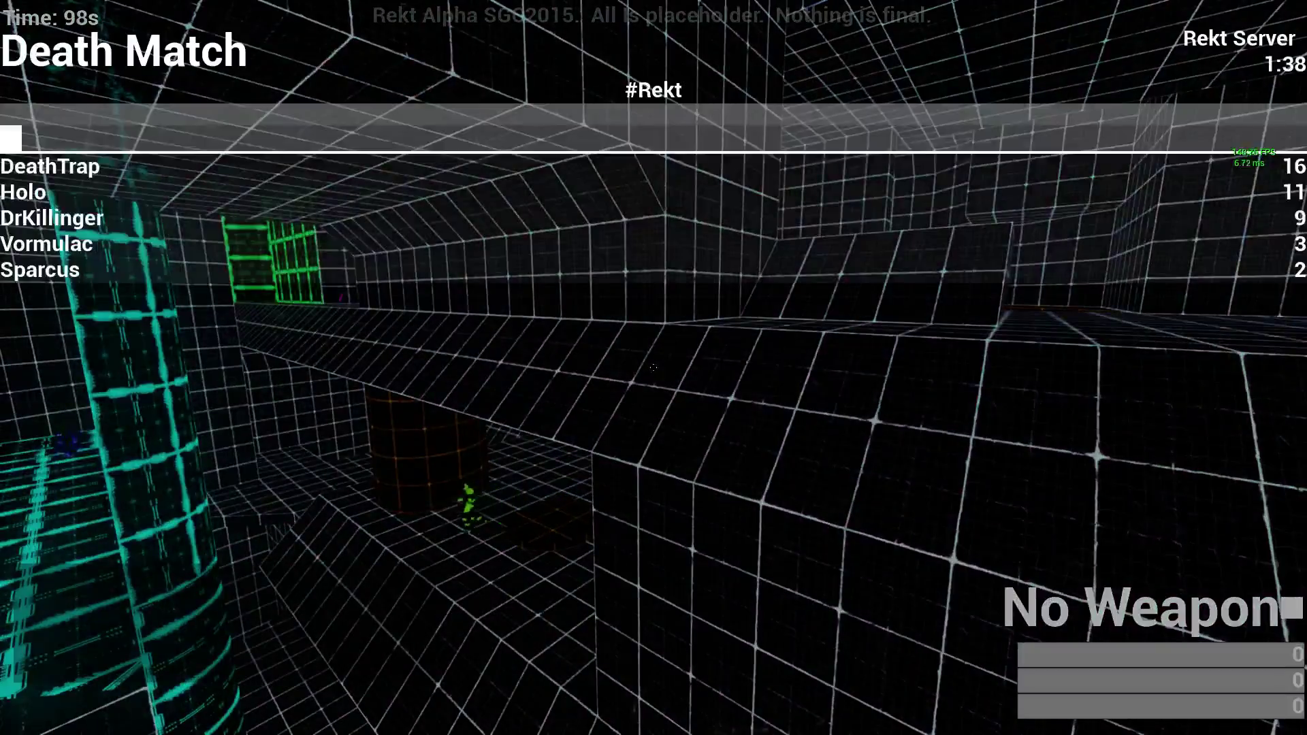
{"action": "left_click", "coordinate": [653, 369]}
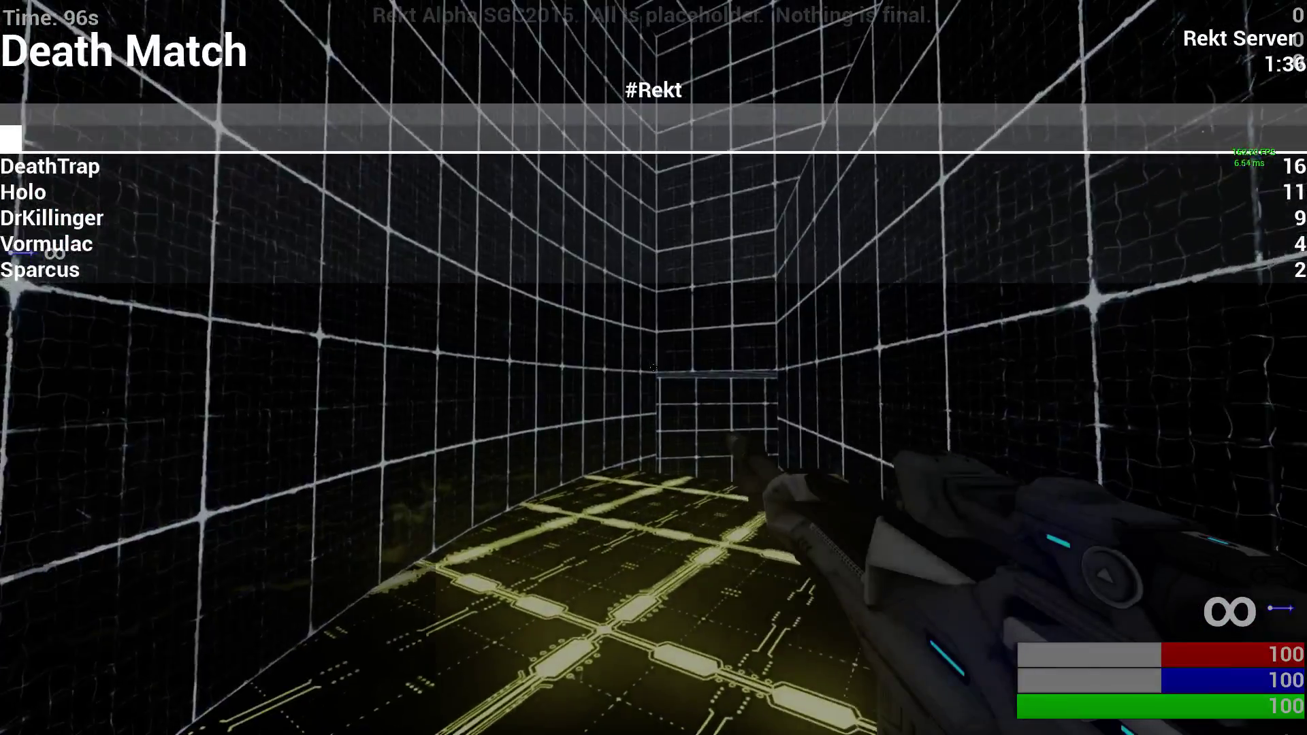
{"action": "key", "text": "Tab"}
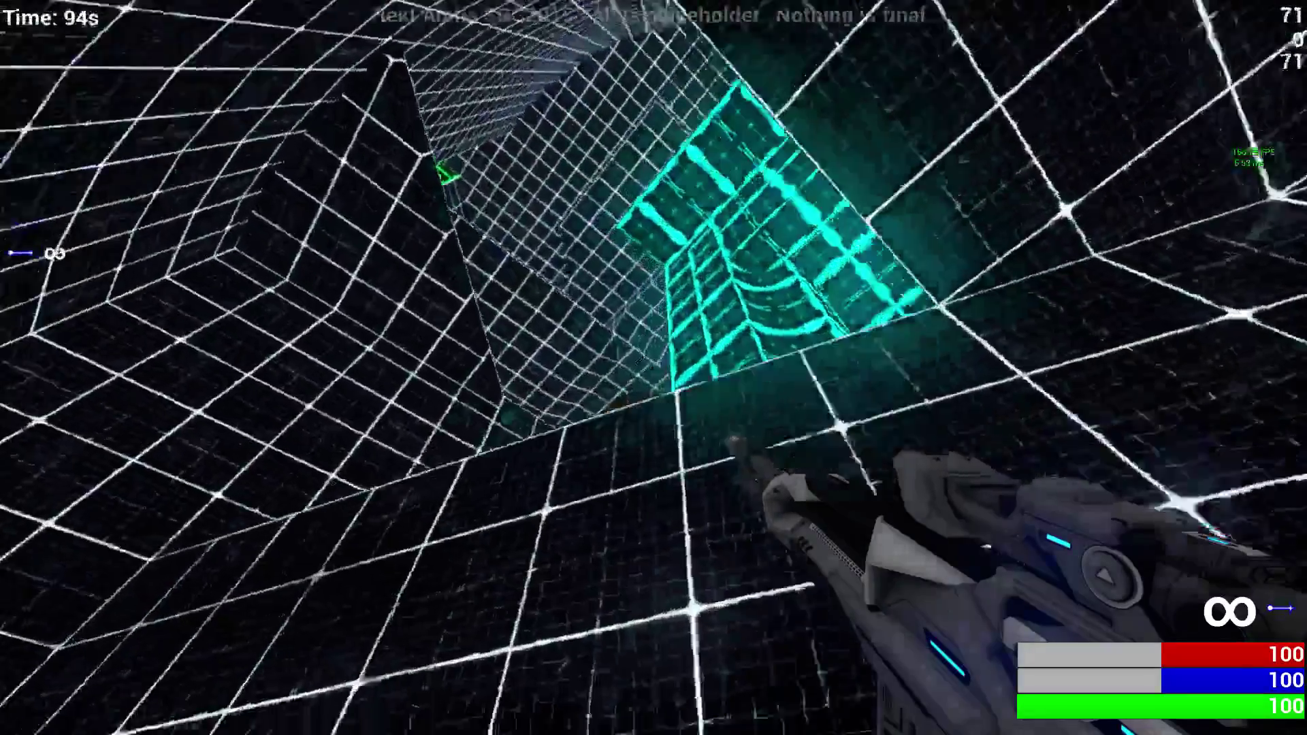
Step: Advance on opponents, firing the beam at them repeatedly
{"action": "key", "text": "w"}
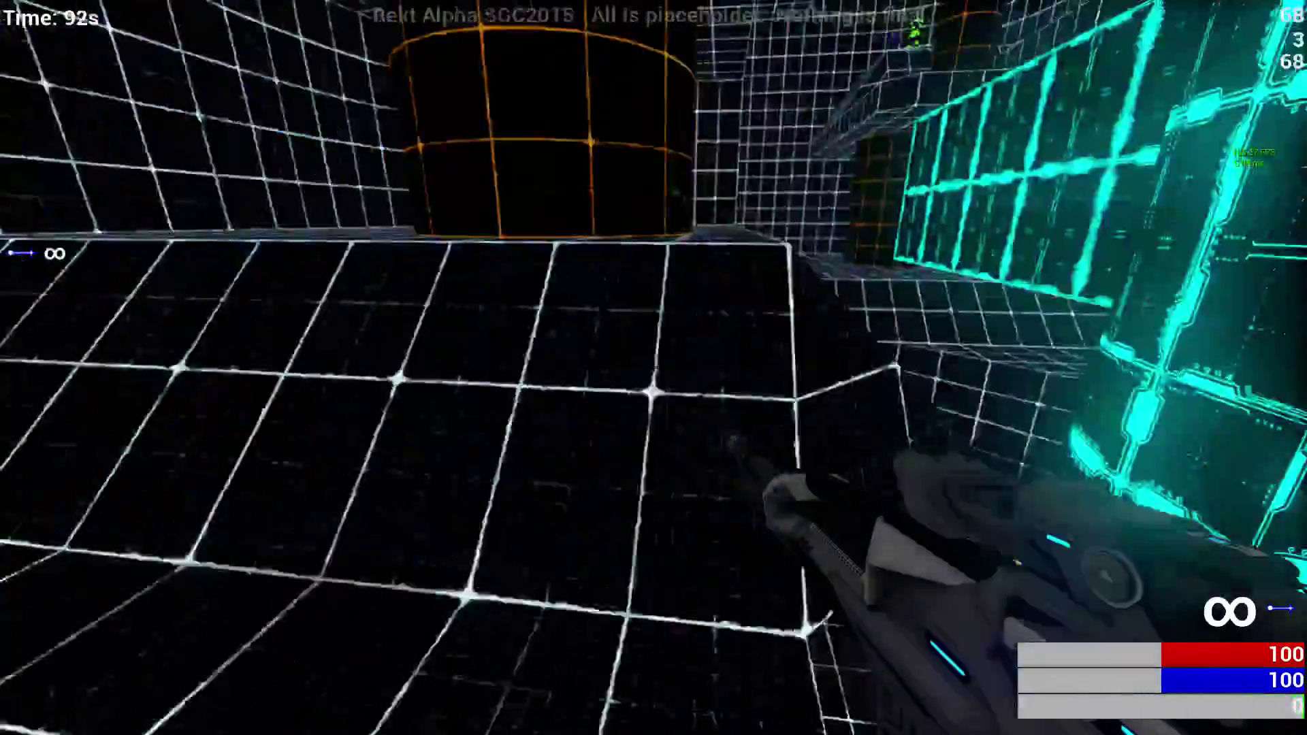
{"action": "key", "text": "w"}
{"action": "left_click", "coordinate": [653, 368]}
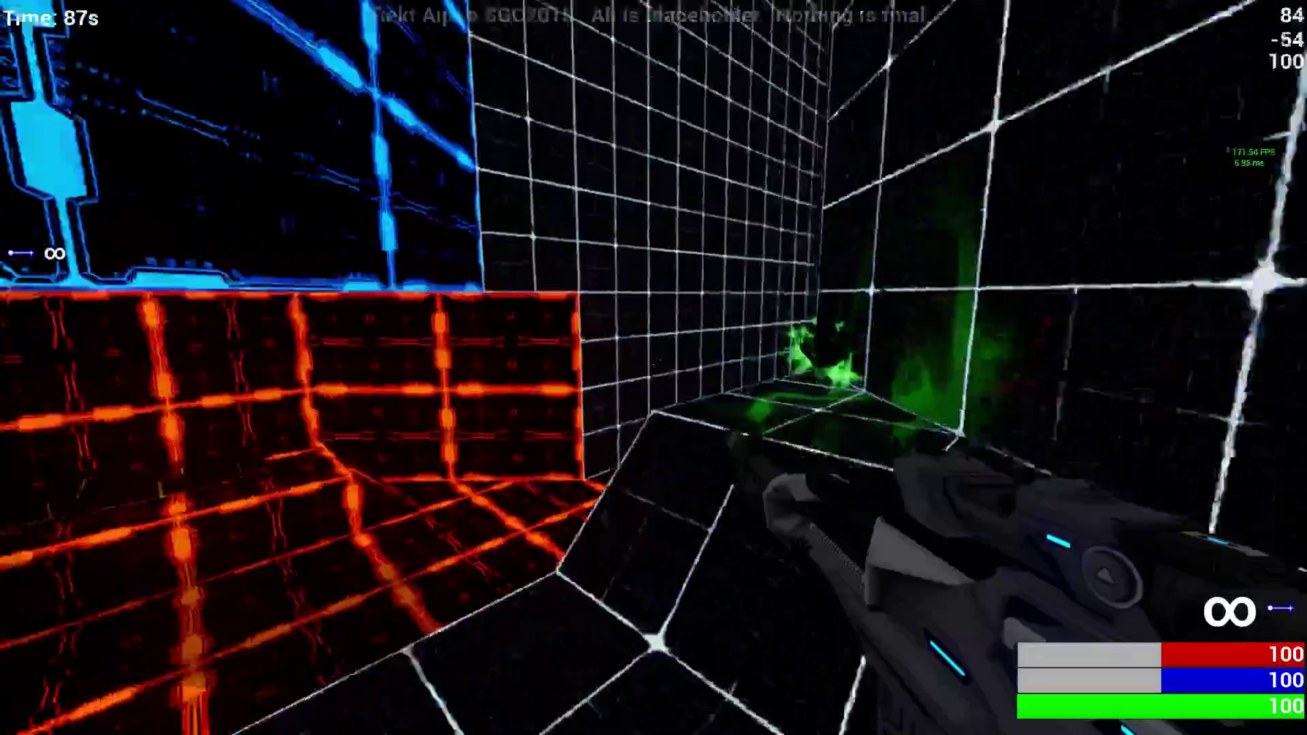
{"action": "key", "text": "w"}
{"action": "left_click", "coordinate": [653, 367]}
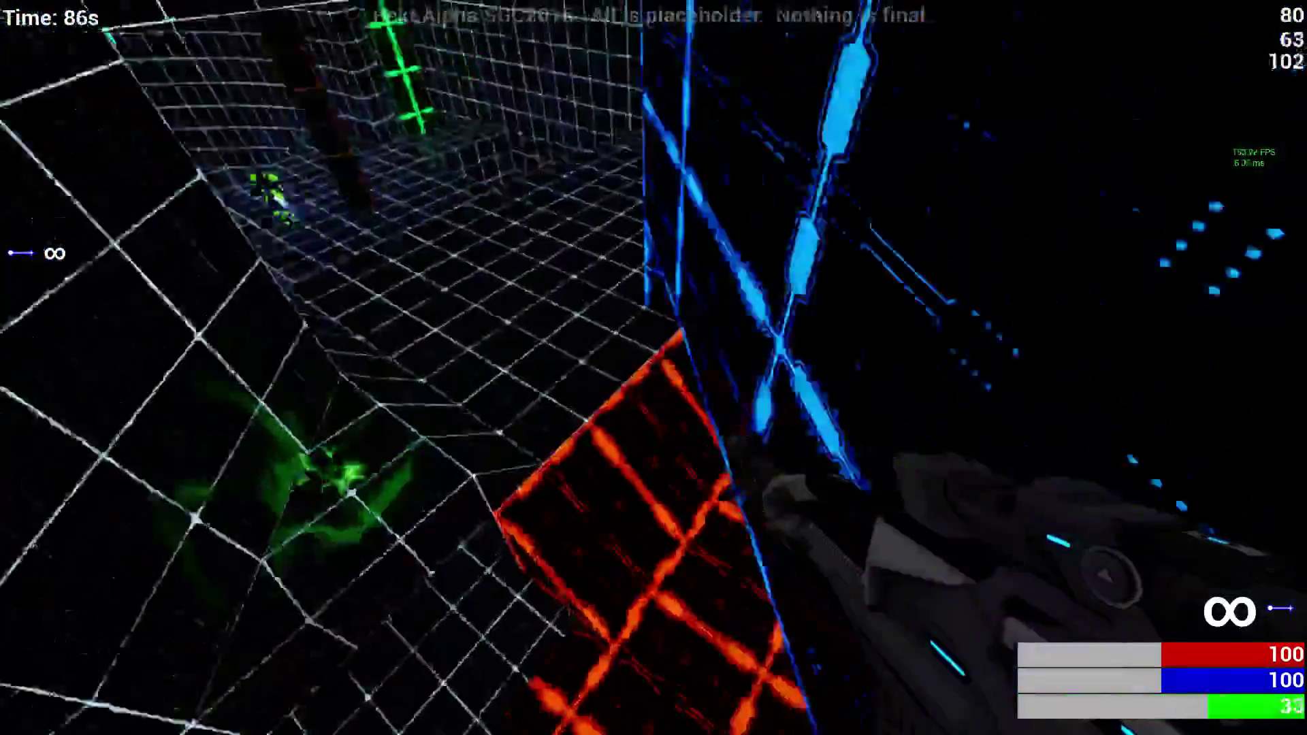
{"action": "left_click", "coordinate": [654, 368]}
Step: Turn toward another part of the arena and fire at opponents there
{"action": "key", "text": "w"}
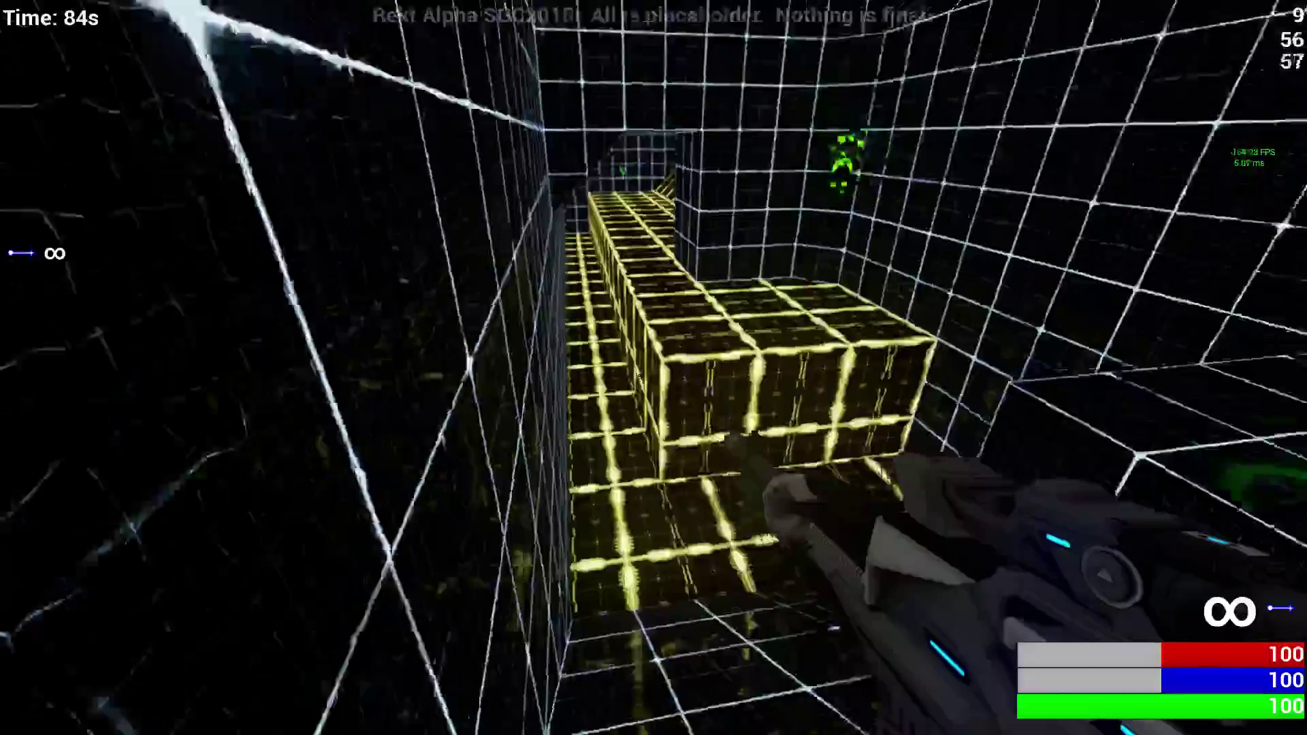
{"action": "key", "text": "w"}
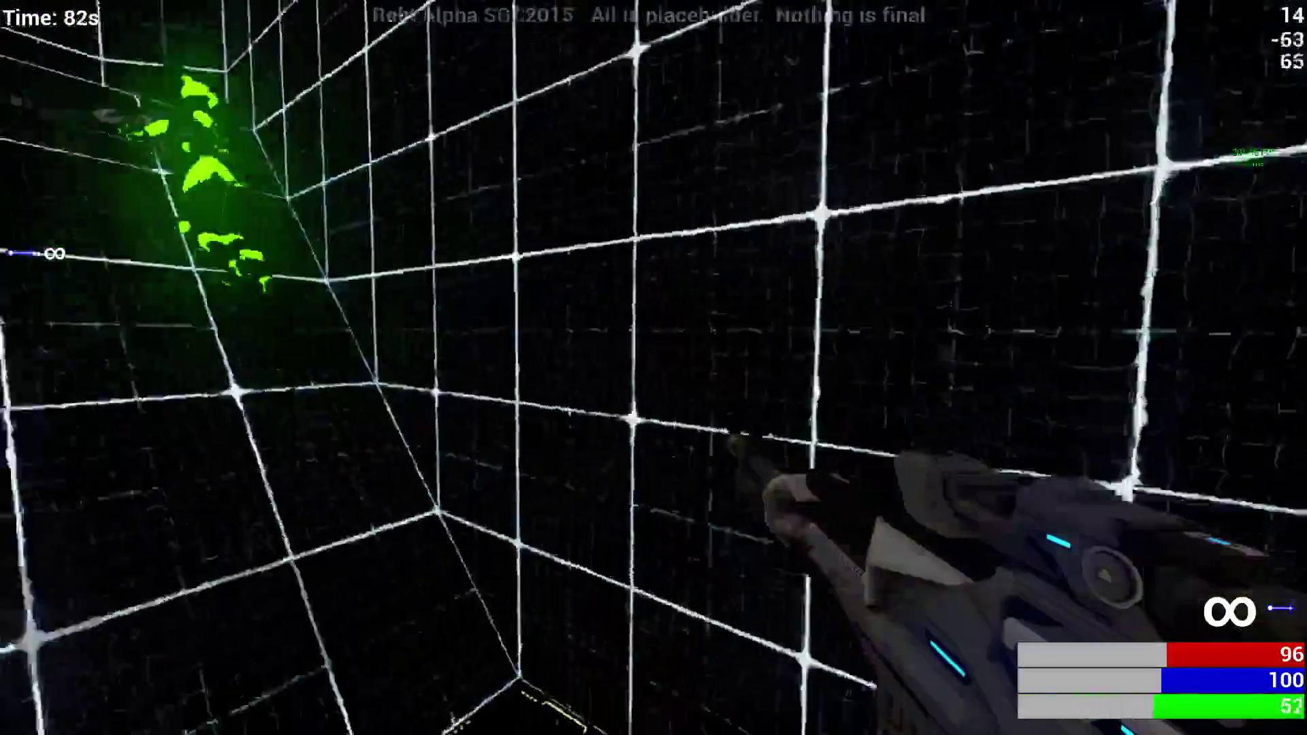
{"action": "left_click", "coordinate": [653, 368]}
{"action": "key", "text": "w"}
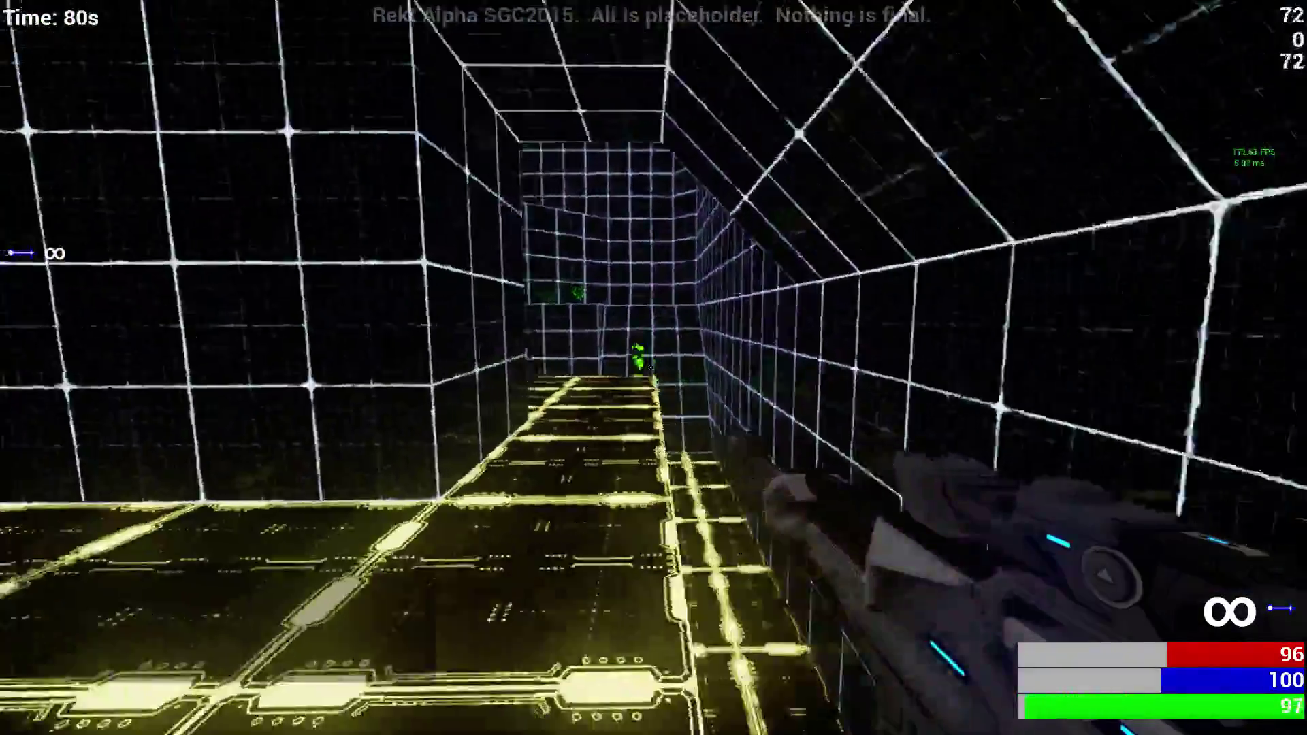
{"action": "left_click", "coordinate": [654, 367]}
Step: Blink into the yellow-floored corridor while firing at opponents
{"action": "key", "text": "w"}
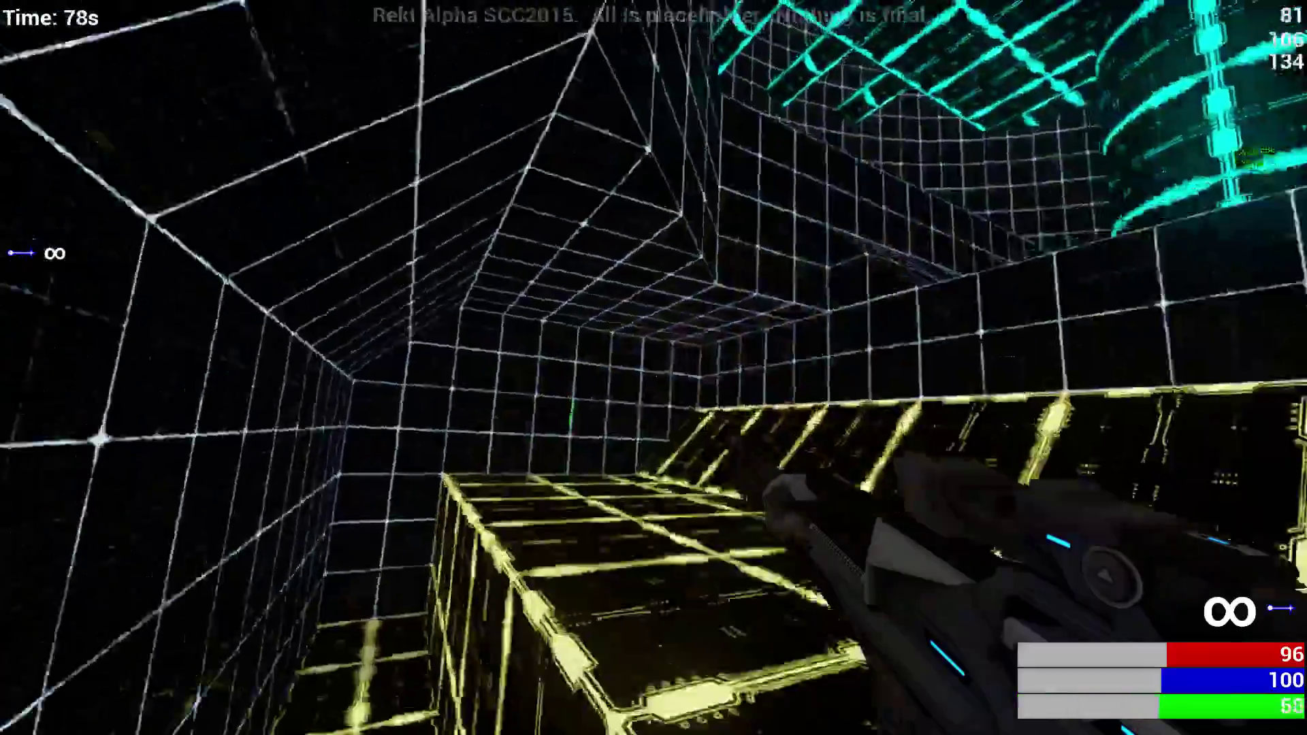
{"action": "left_click", "coordinate": [654, 367]}
{"action": "key", "text": "w"}
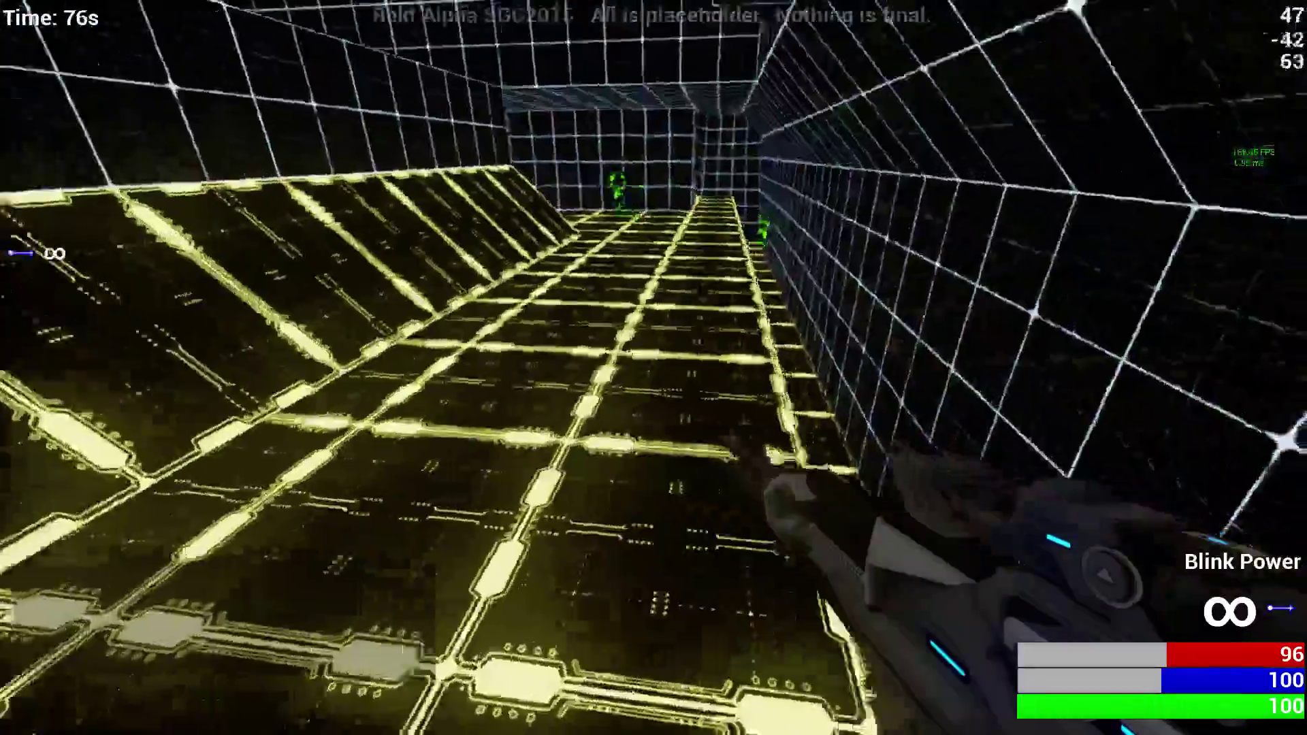
{"action": "key", "text": "w"}
{"action": "left_click", "coordinate": [653, 368]}
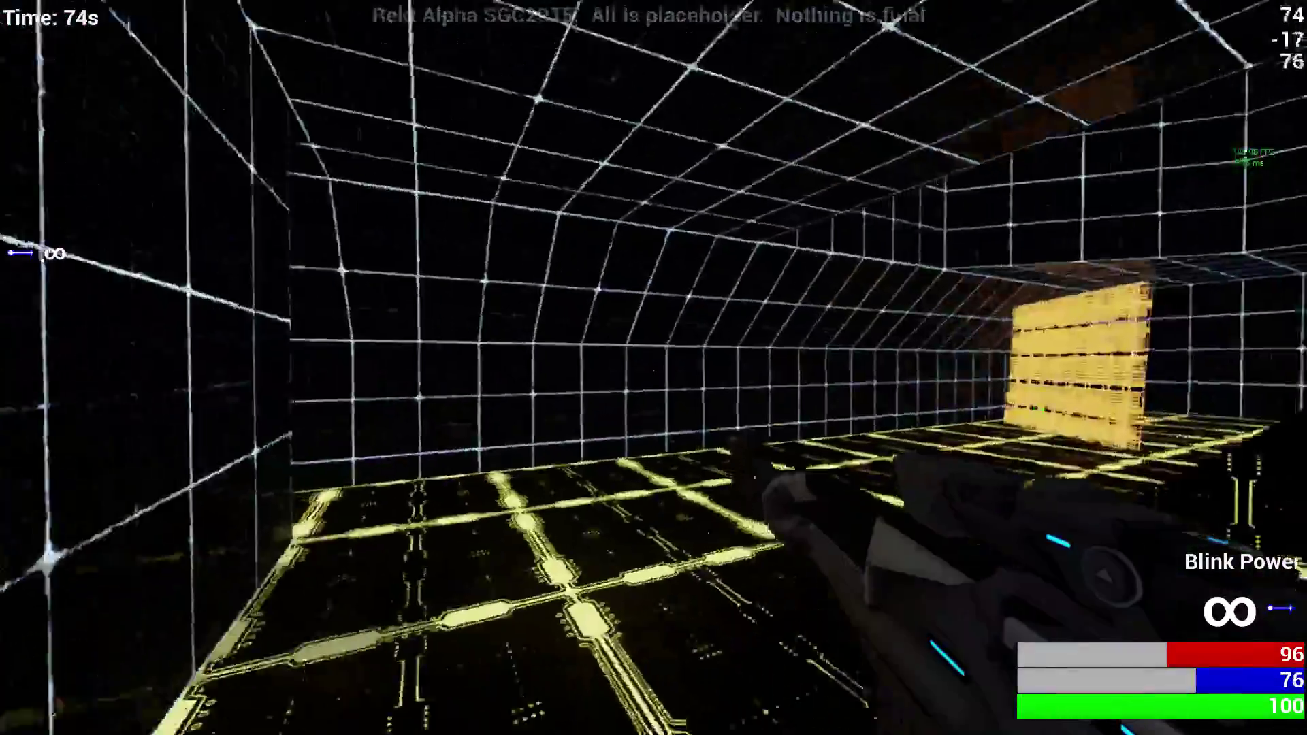
{"action": "left_click", "coordinate": [653, 367]}
{"action": "key", "text": "w"}
{"action": "key", "text": "w"}
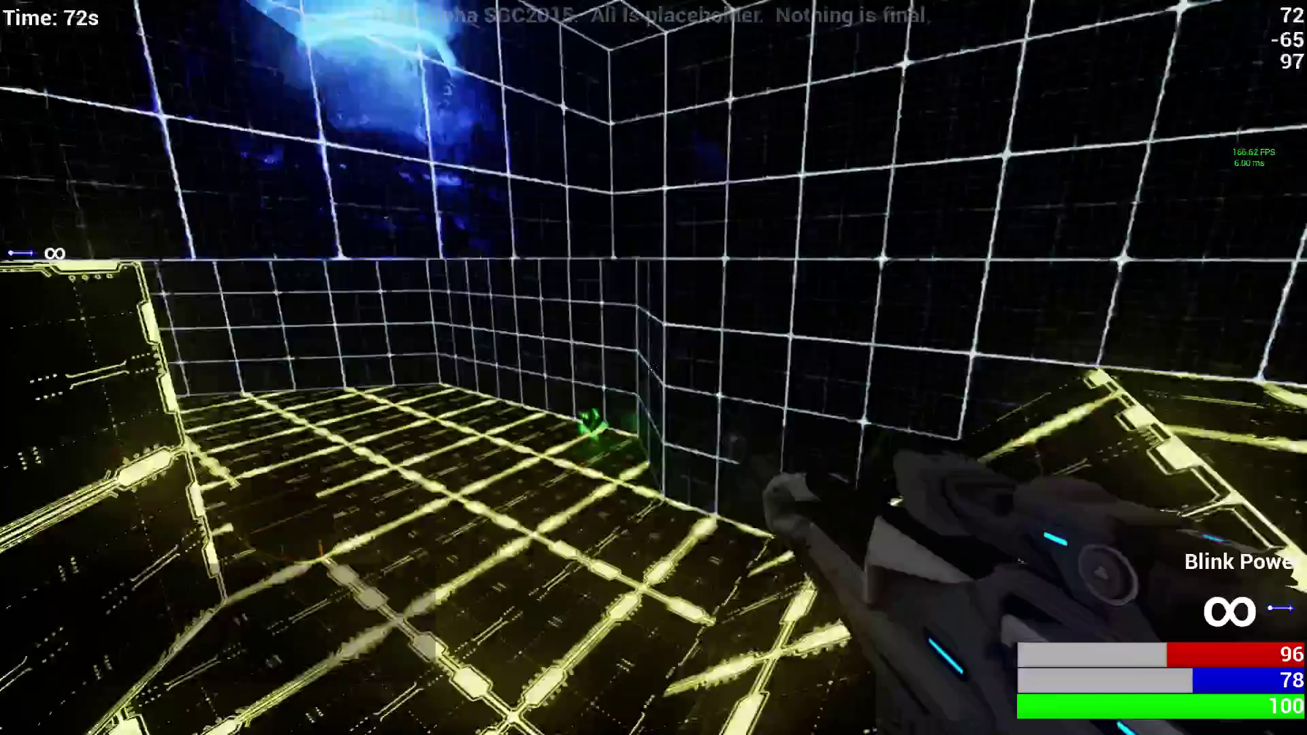
Step: Head toward the yellow-floored room and shoot at an opponent
{"action": "key", "text": "w"}
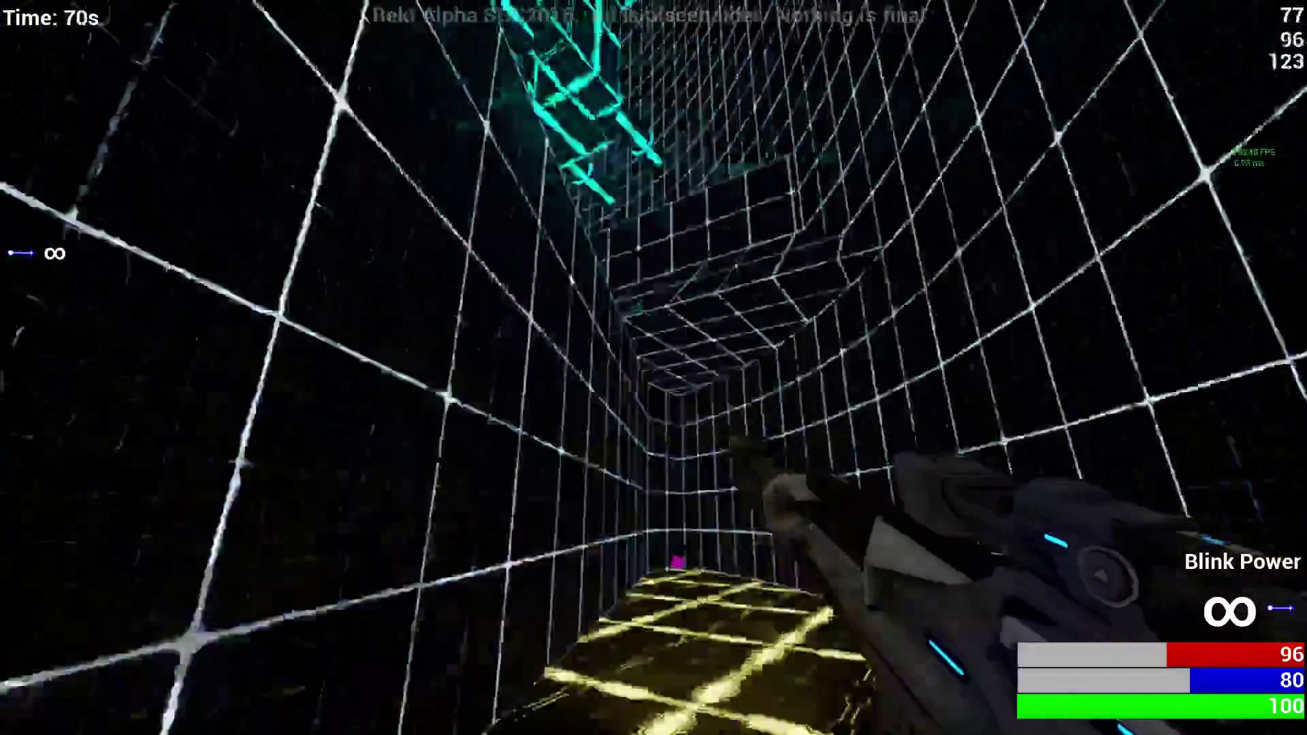
{"action": "key", "text": "w"}
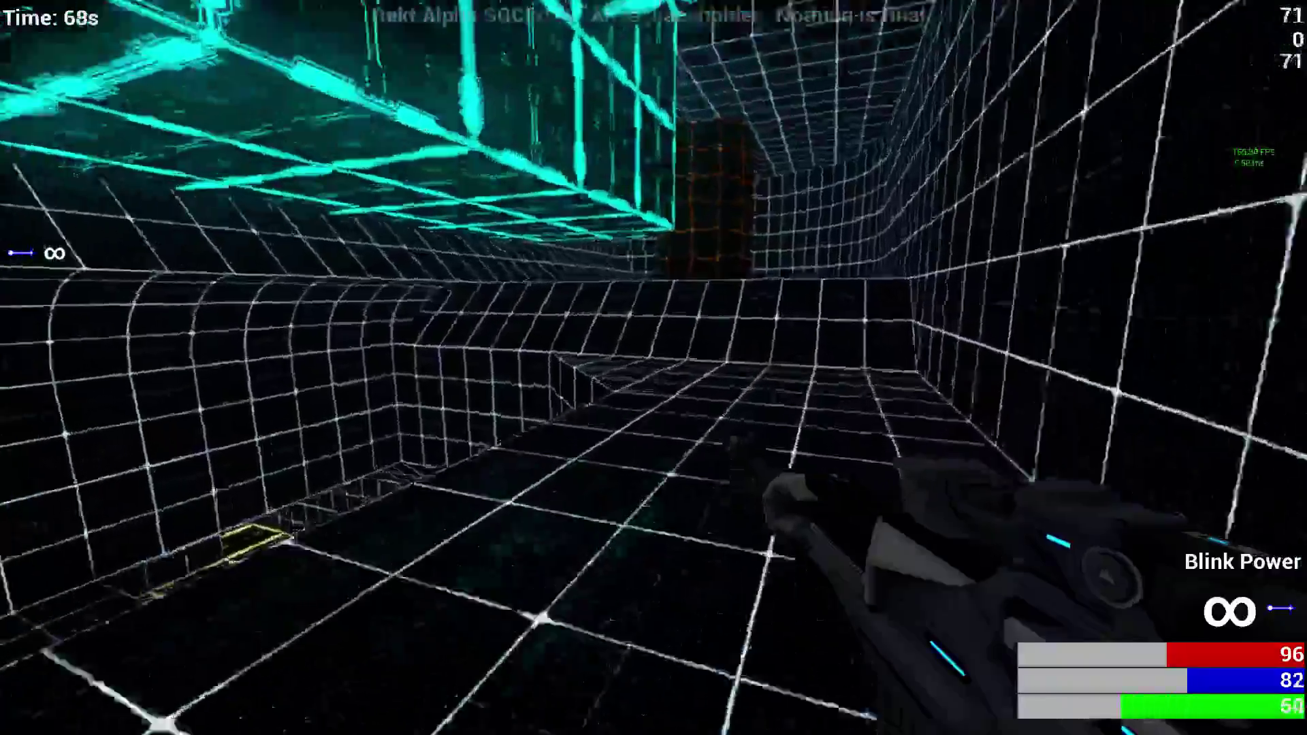
{"action": "key", "text": "w"}
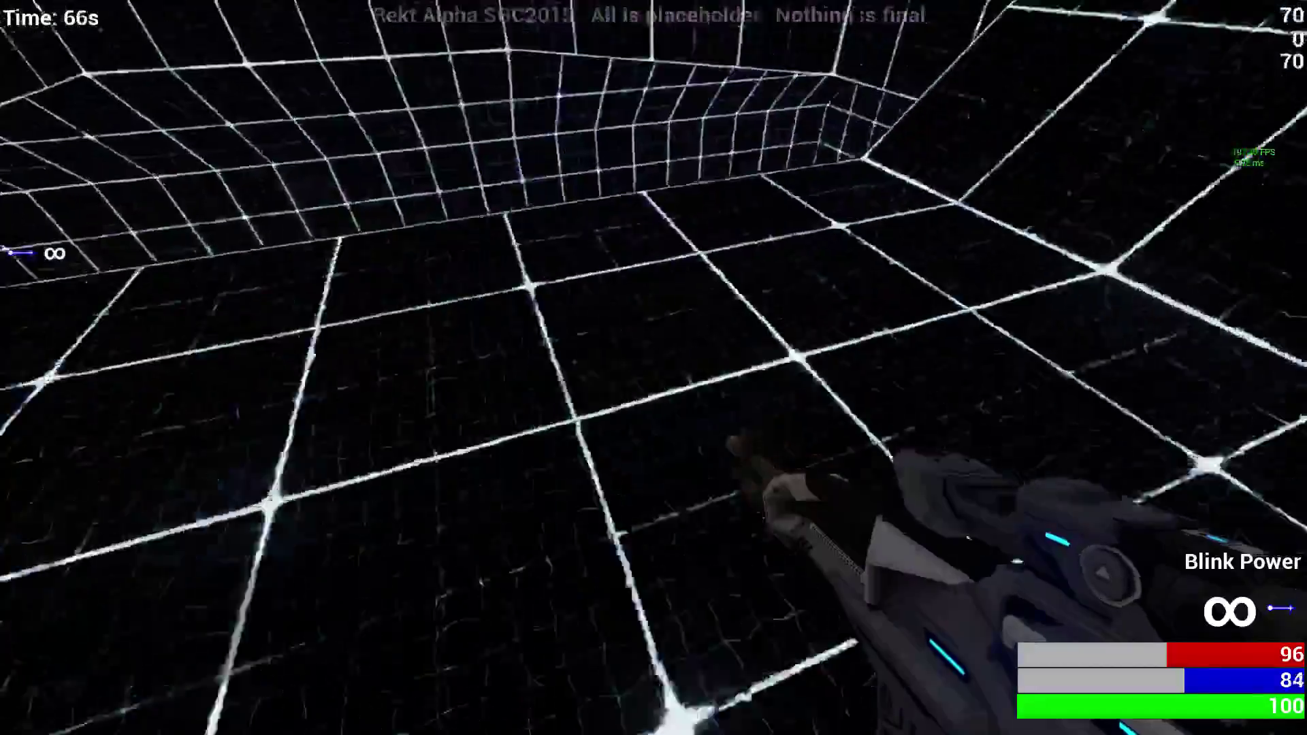
{"action": "left_click", "coordinate": [653, 368]}
{"action": "key", "text": "w"}
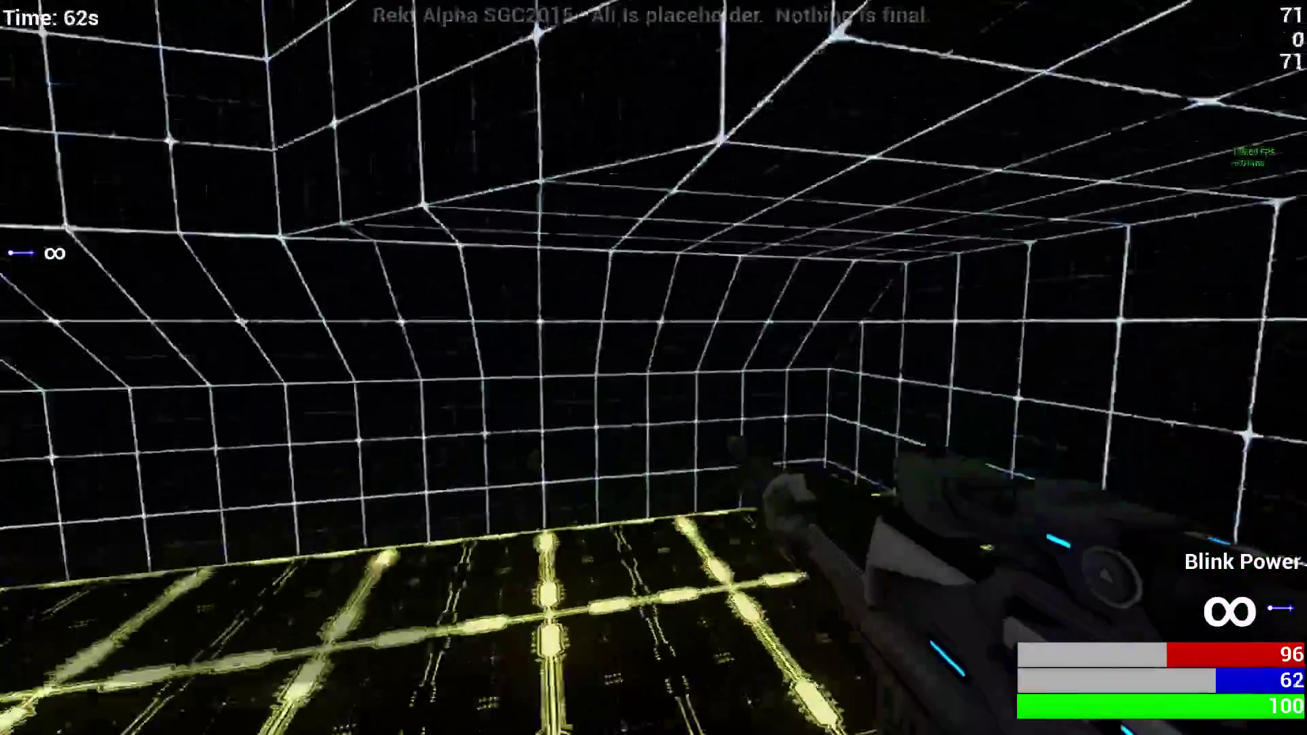
Step: Blink toward the grid wall and move toward the cyan wall until killed
{"action": "right_click", "coordinate": [653, 367]}
{"action": "key", "text": "w"}
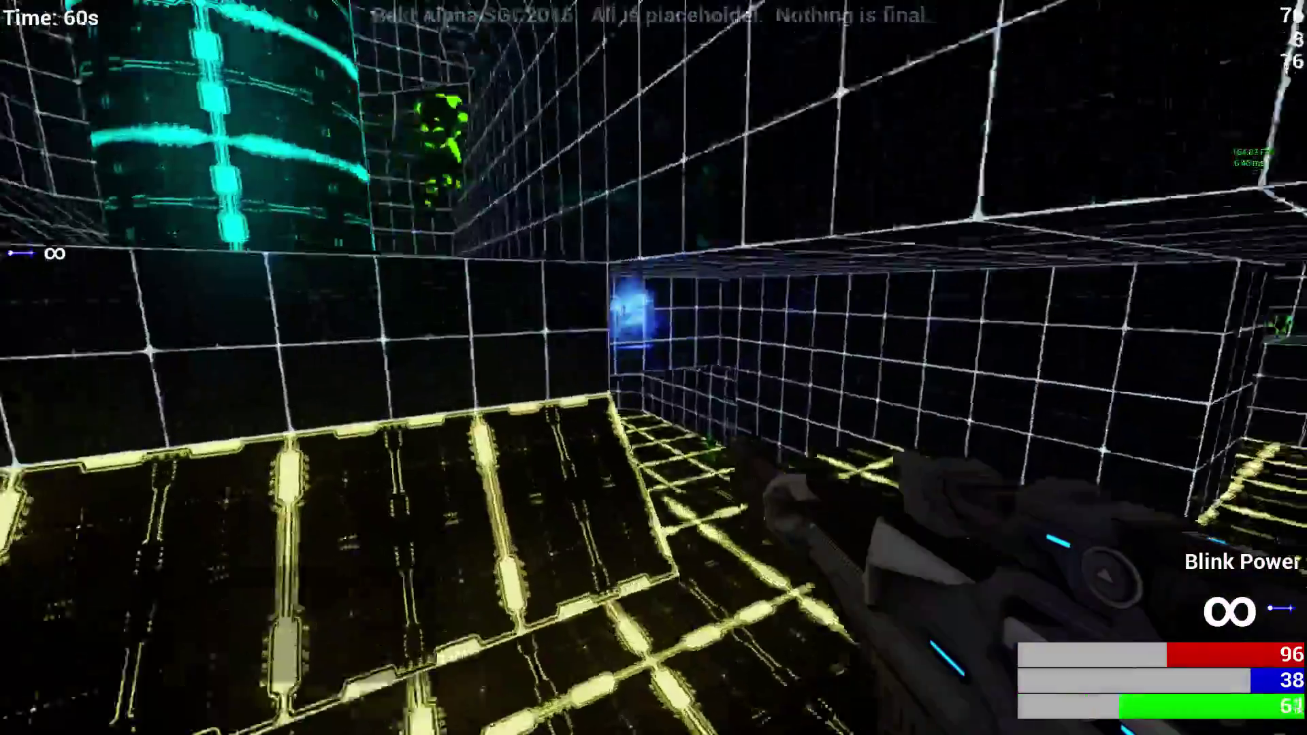
{"action": "key", "text": "w"}
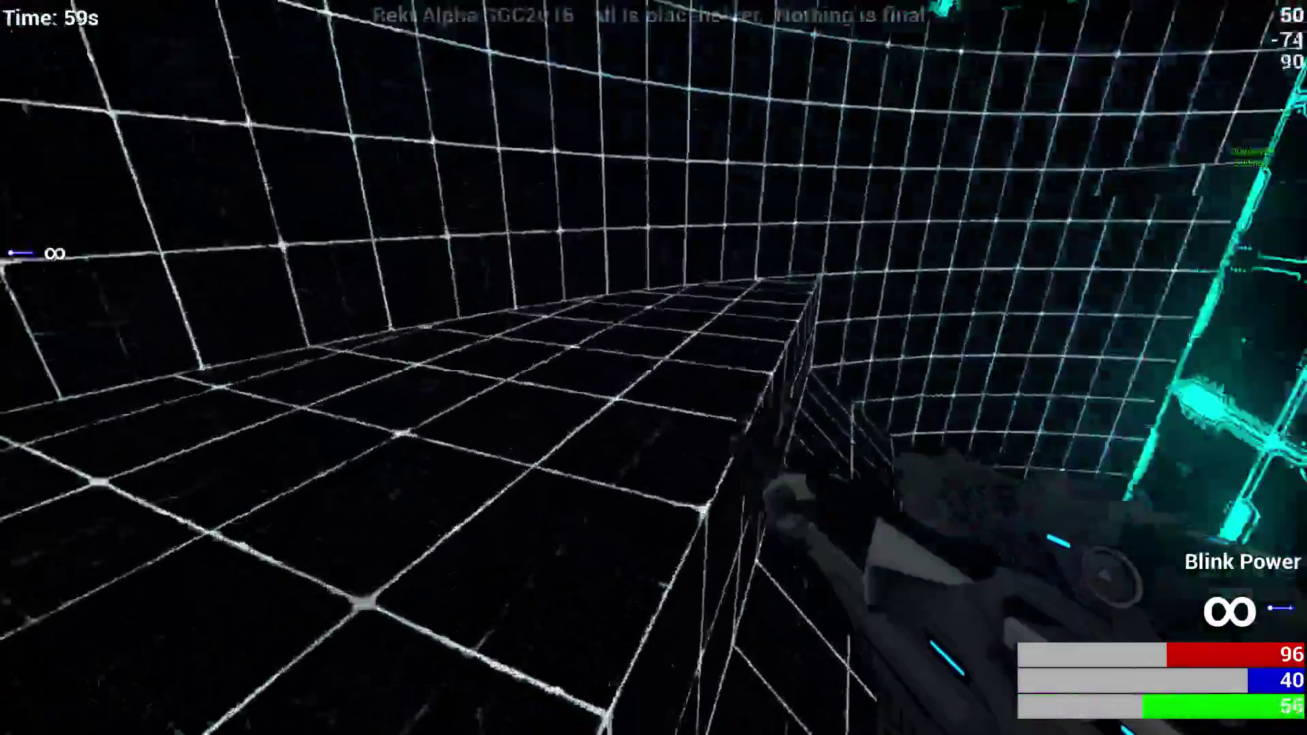
{"action": "key", "text": "w"}
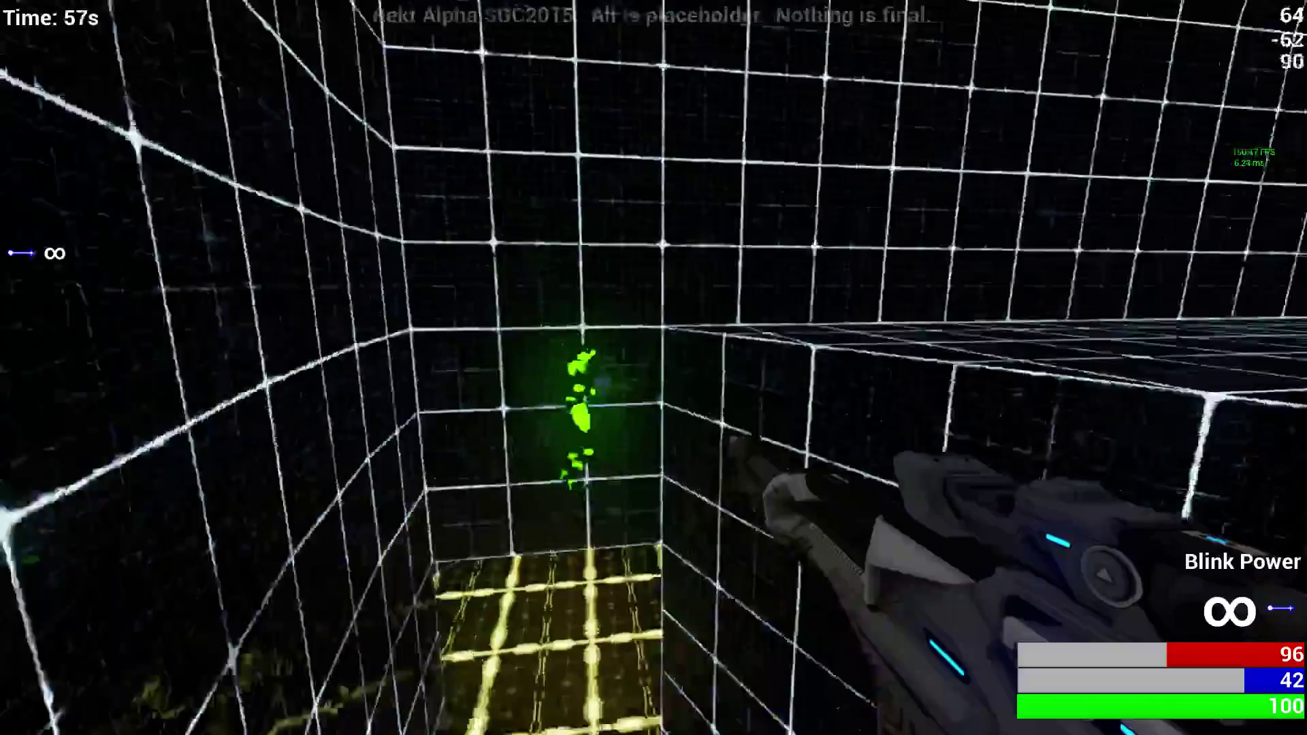
{"action": "key", "text": "w"}
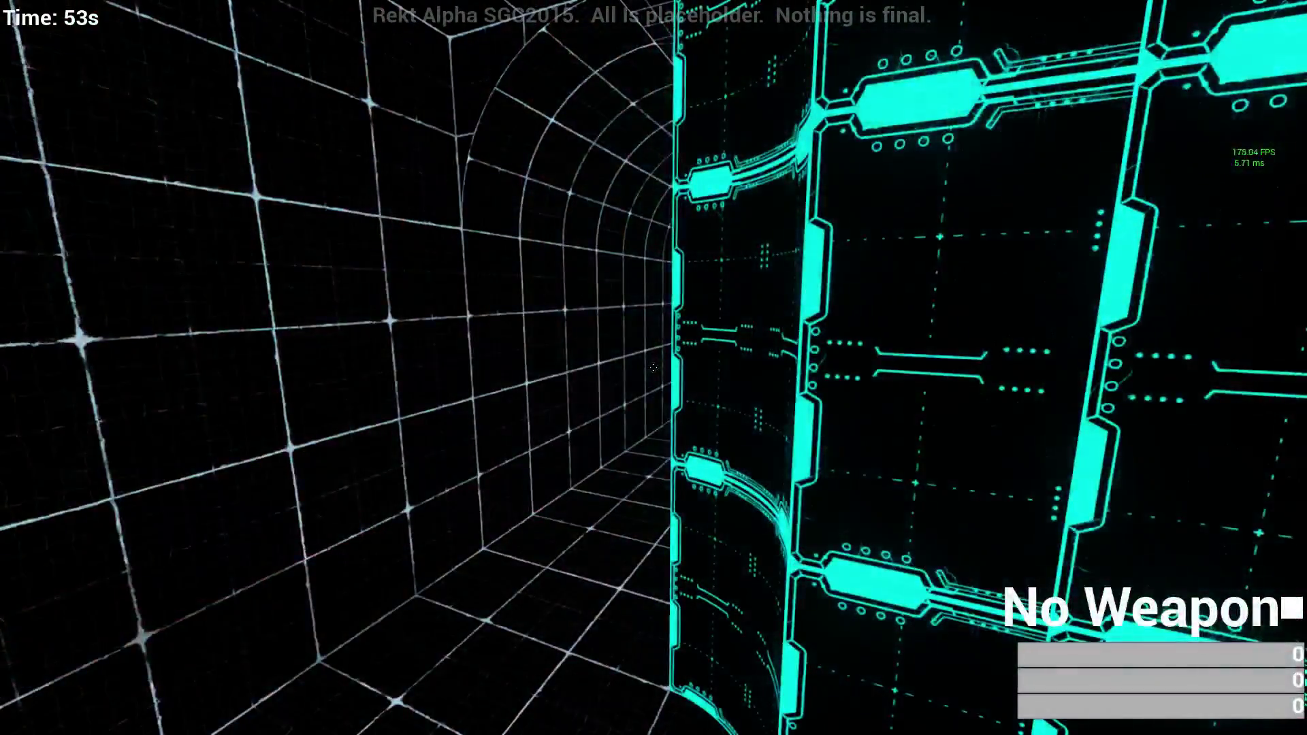
Step: Look around after dying, then keep firing the beam at opponents until 0s
{"action": "key", "text": "w"}
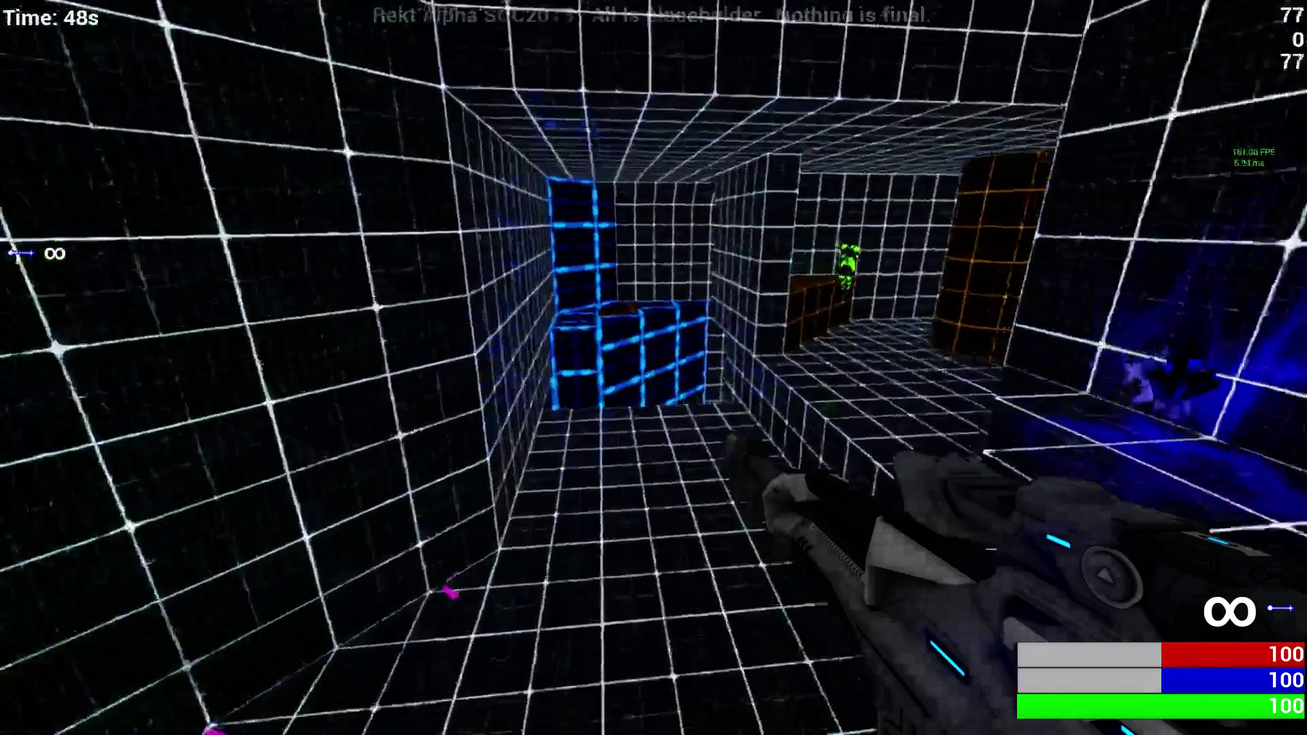
{"action": "left_click", "coordinate": [654, 368]}
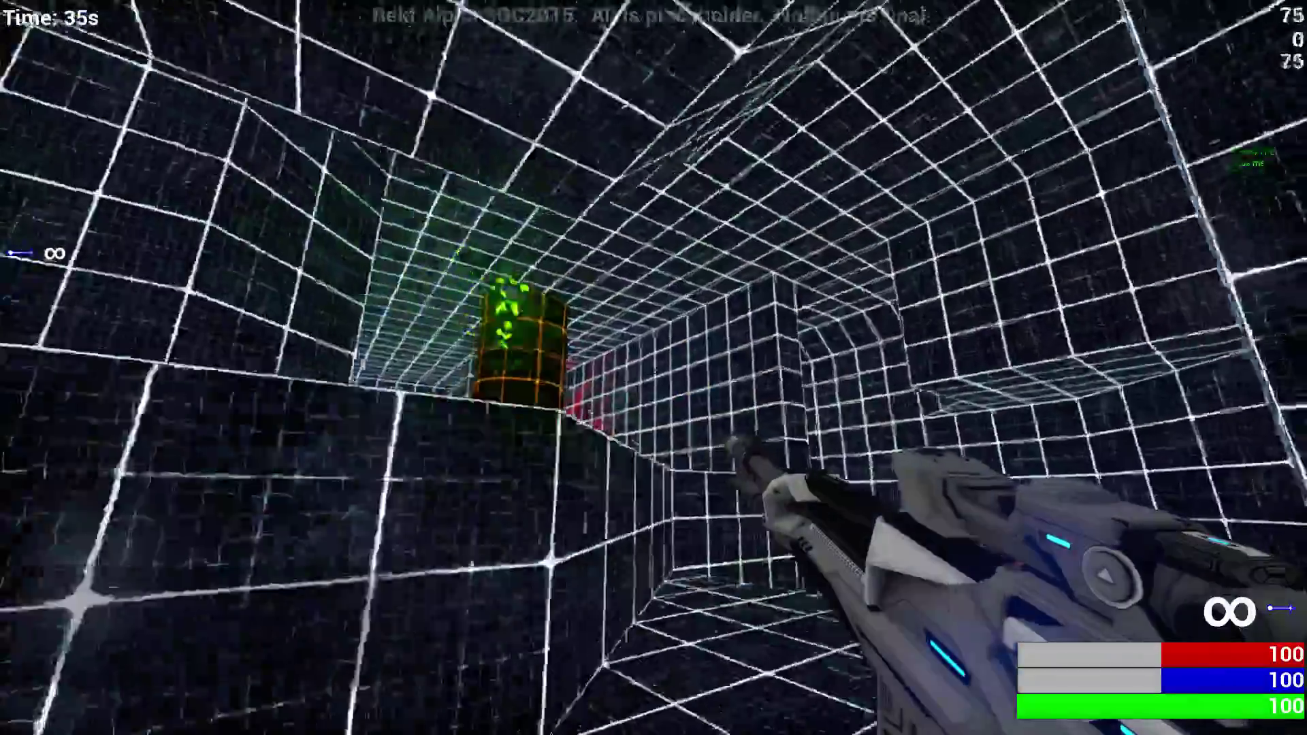
{"action": "left_click", "coordinate": [654, 368]}
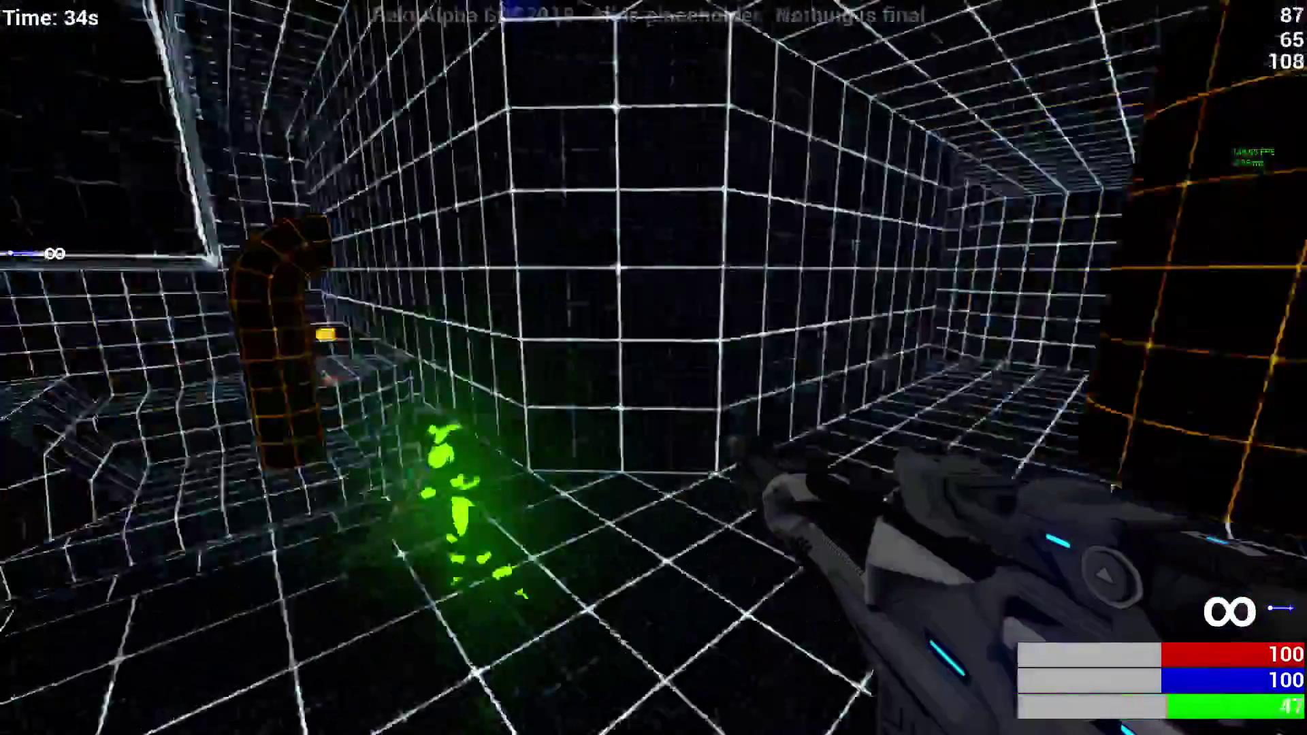
{"action": "left_click", "coordinate": [654, 367]}
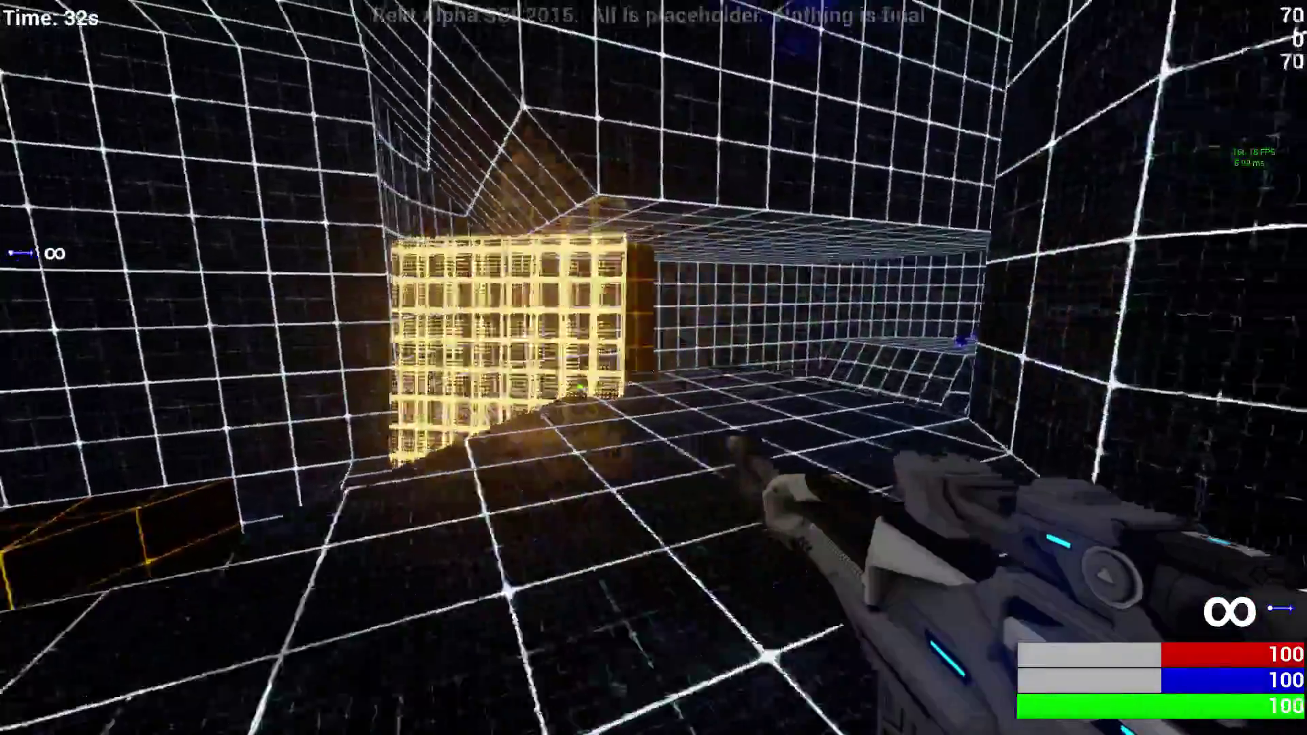
{"action": "left_click", "coordinate": [653, 367]}
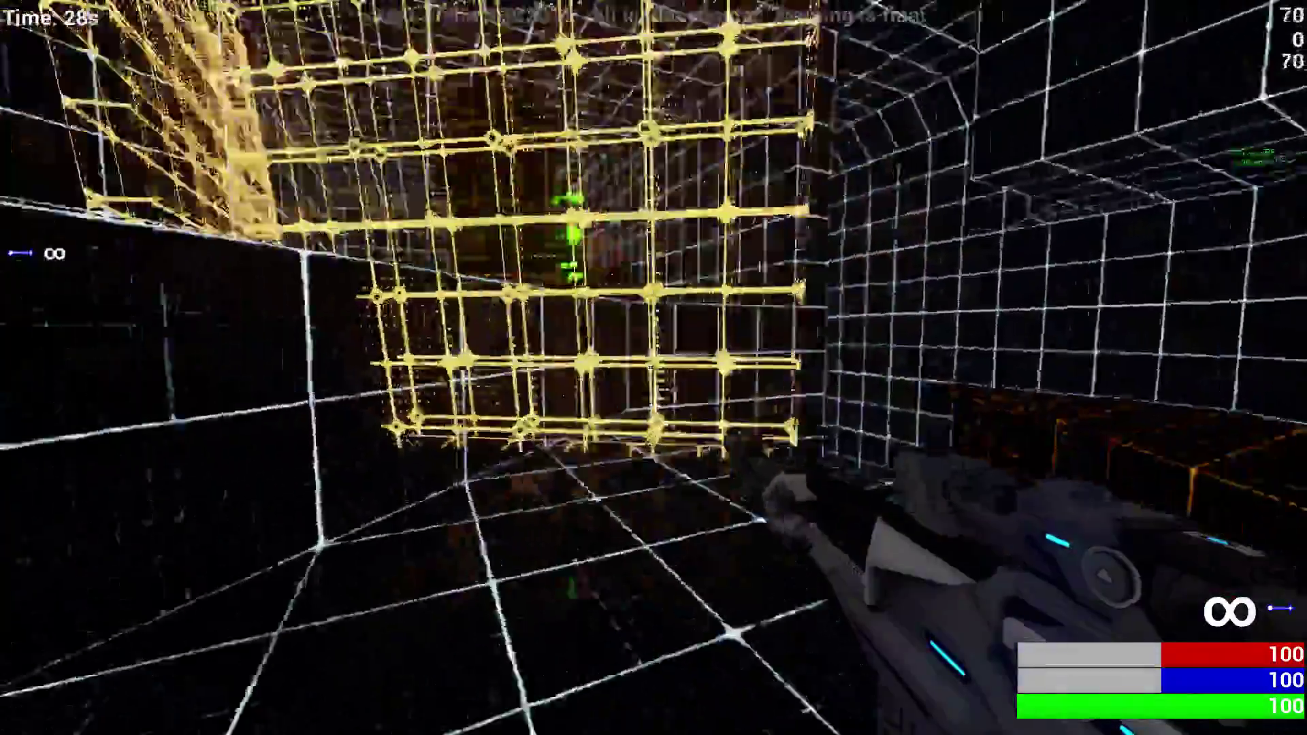
{"action": "left_click", "coordinate": [653, 367]}
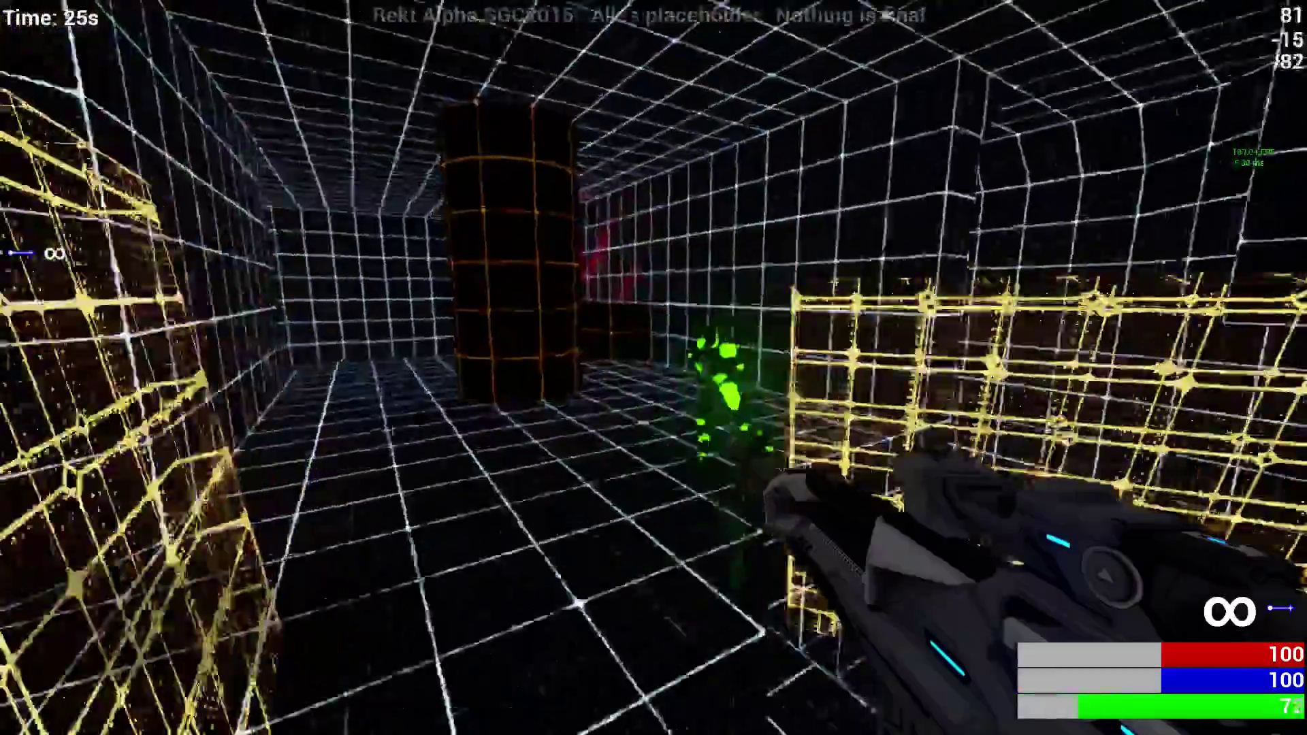
{"action": "left_click", "coordinate": [653, 368]}
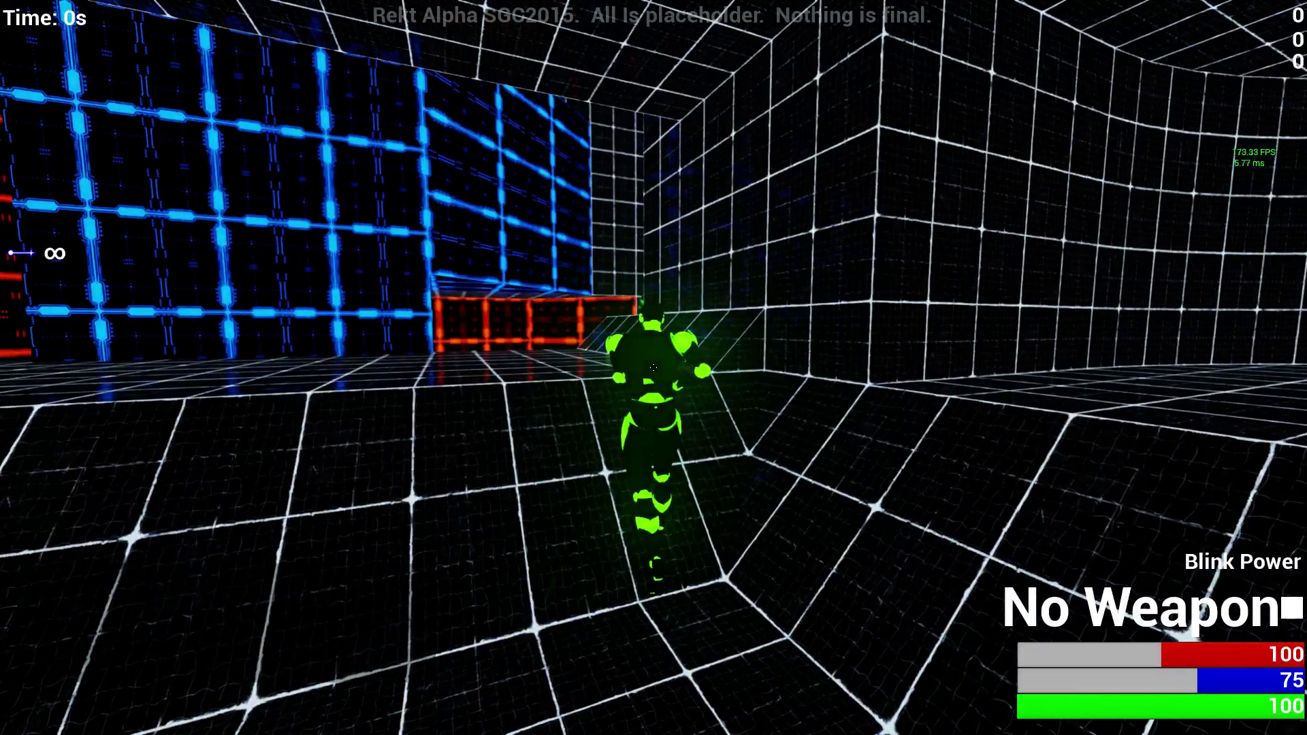
Step: Toggle the Death Match scoreboard on and off while moving through the level
{"action": "key", "text": "Tab"}
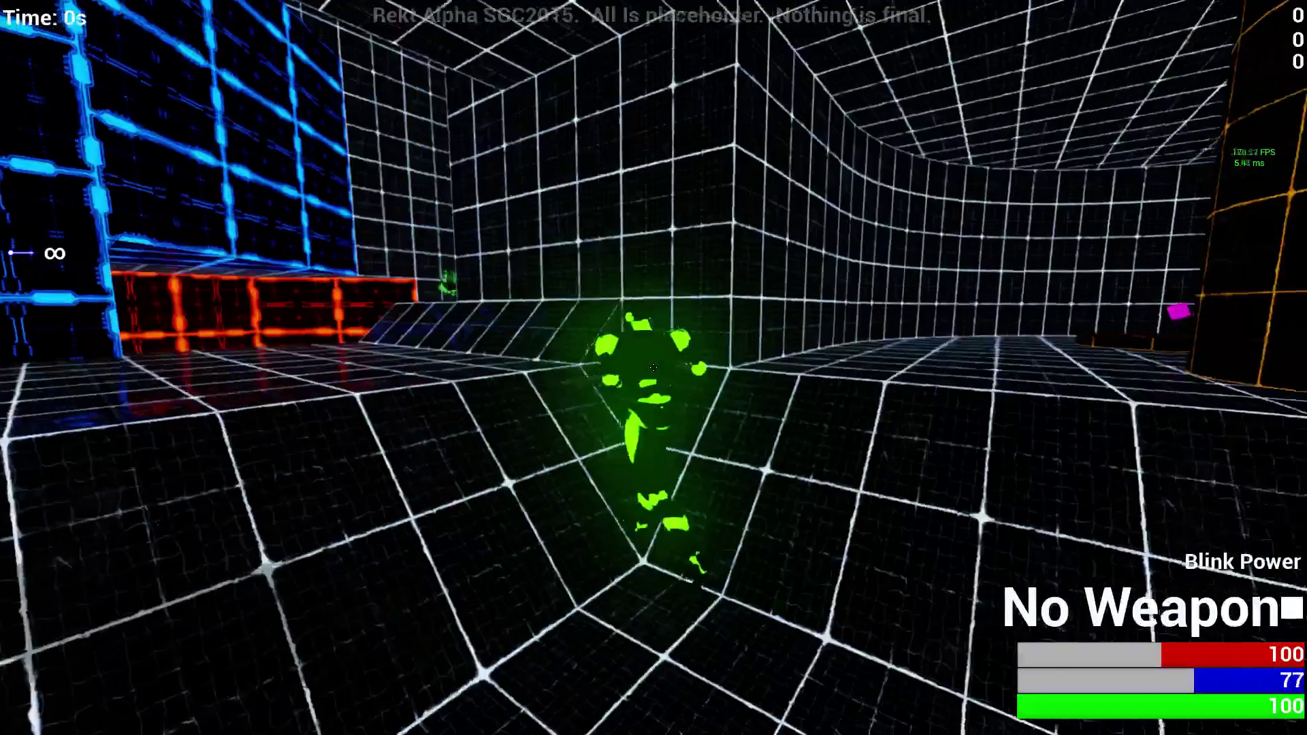
{"action": "key", "text": "Tab"}
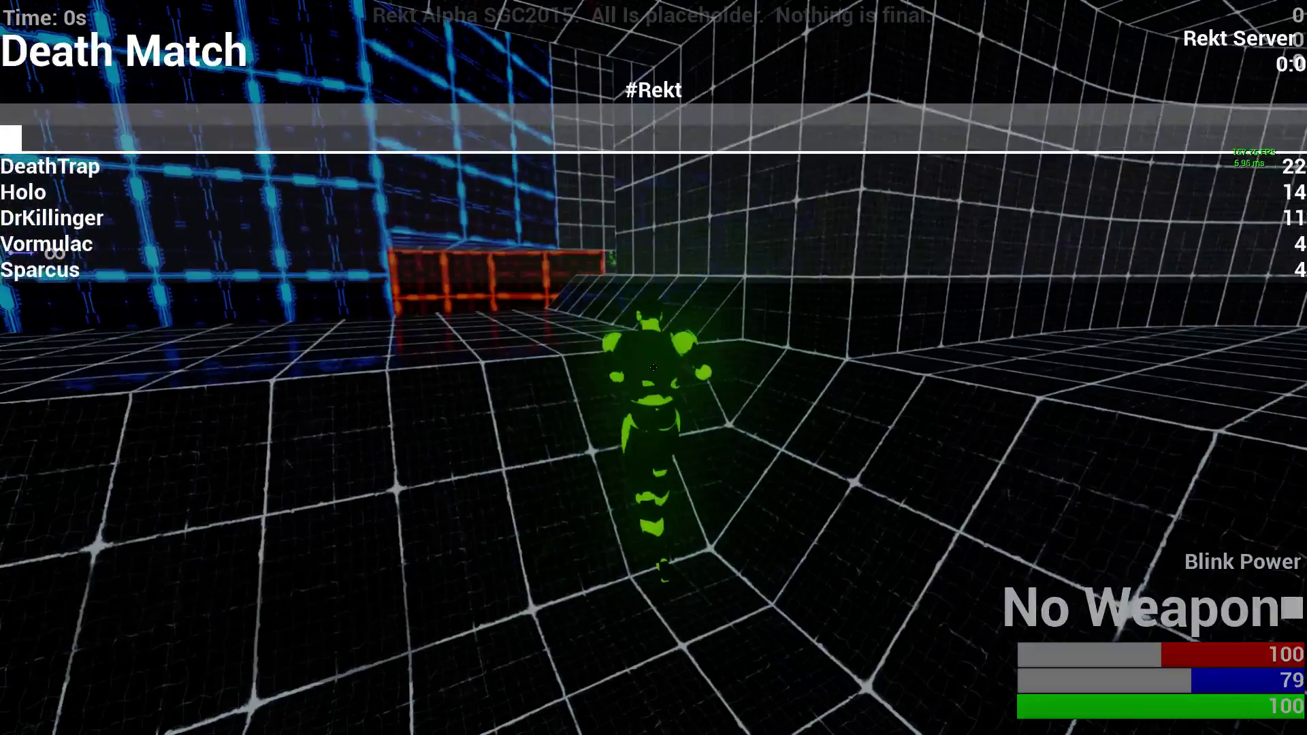
{"action": "key", "text": "Tab"}
{"action": "key", "text": "w"}
{"action": "key", "text": "Tab"}
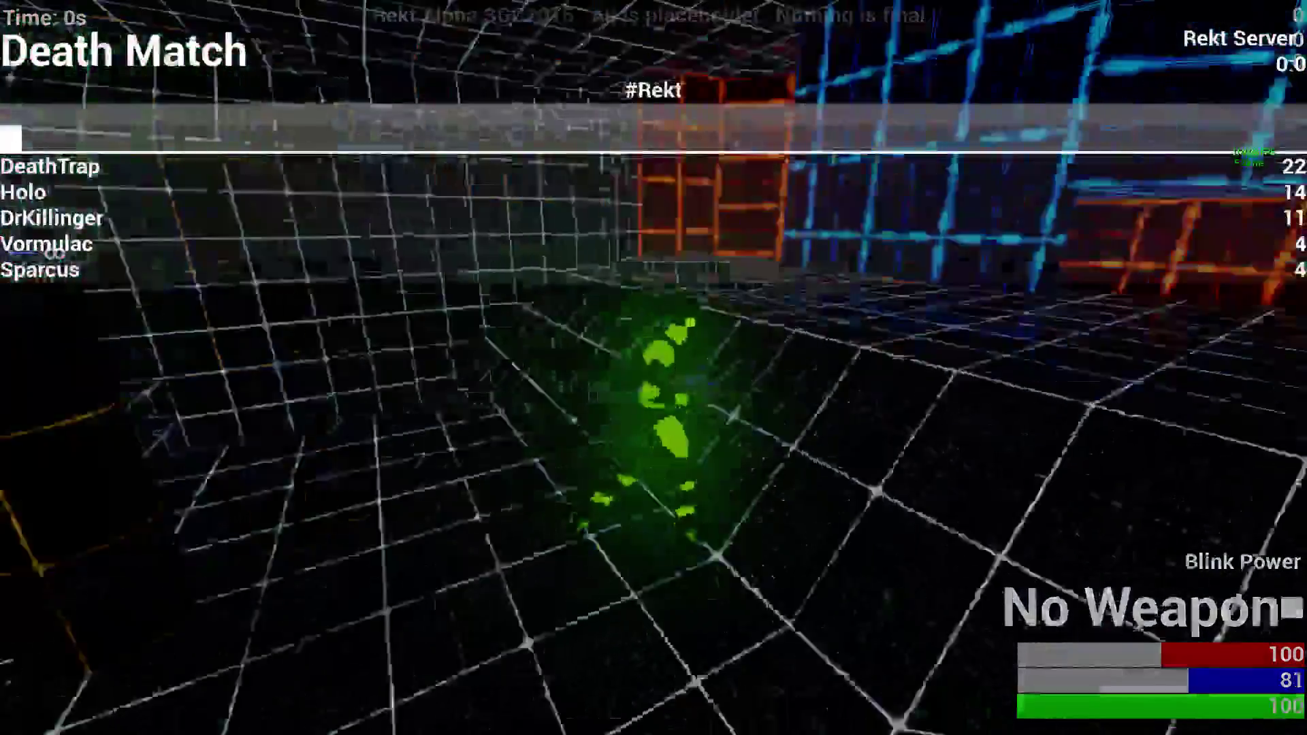
{"action": "key", "text": "w"}
{"action": "key", "text": "w"}
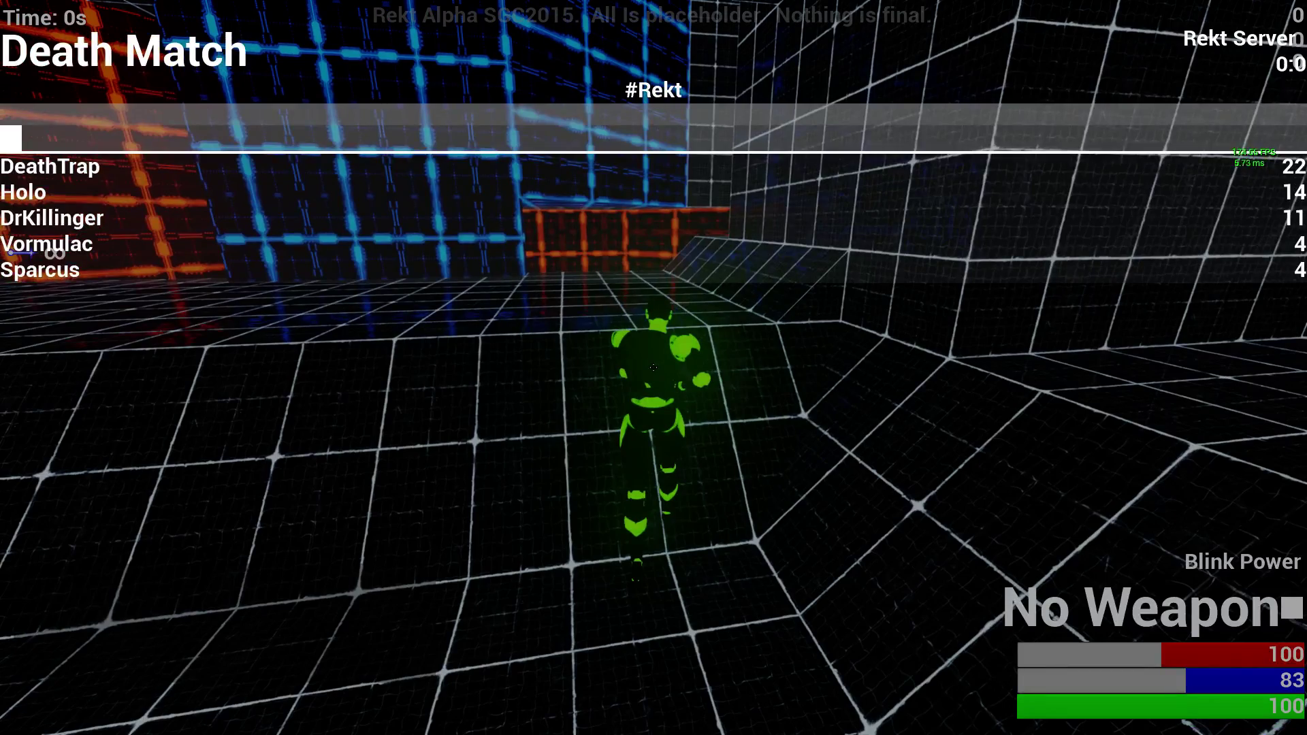
{"action": "key", "text": "Tab"}
Step: Roam the corridors past the orange platform until the countdown ends
{"action": "key", "text": "w"}
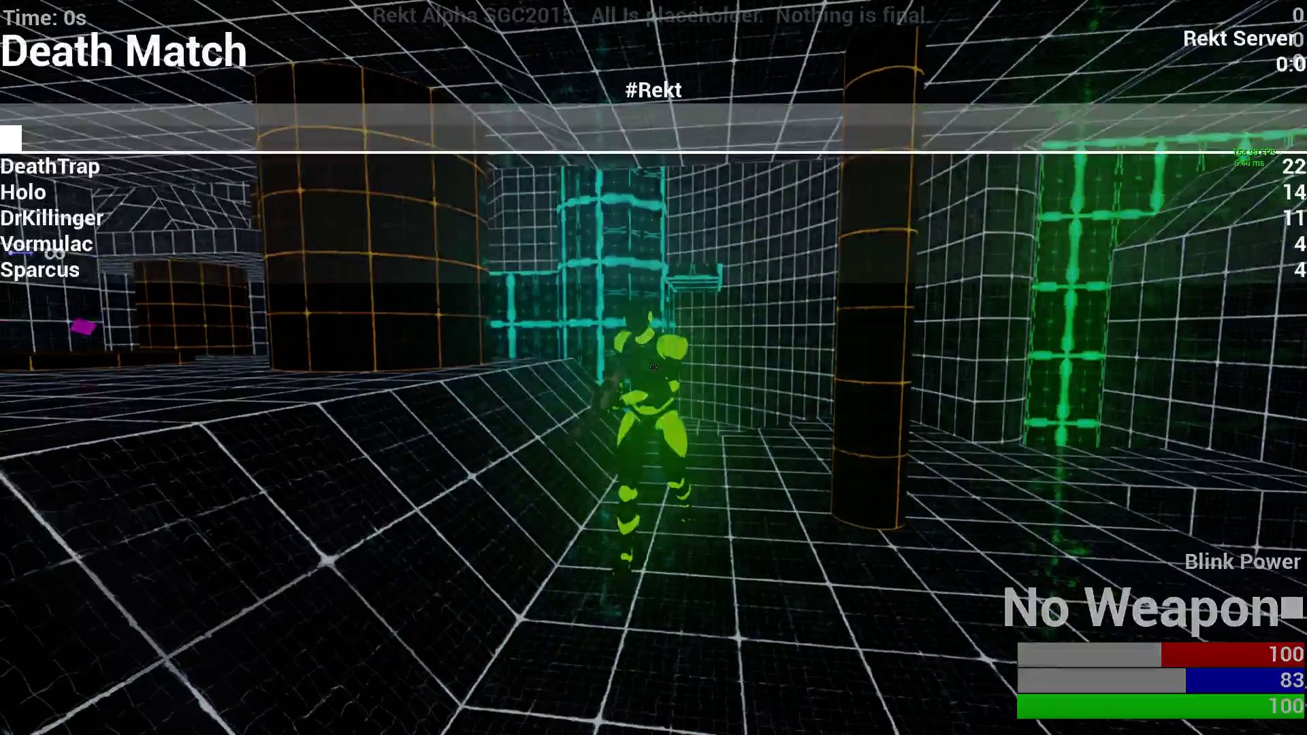
{"action": "key", "text": "w"}
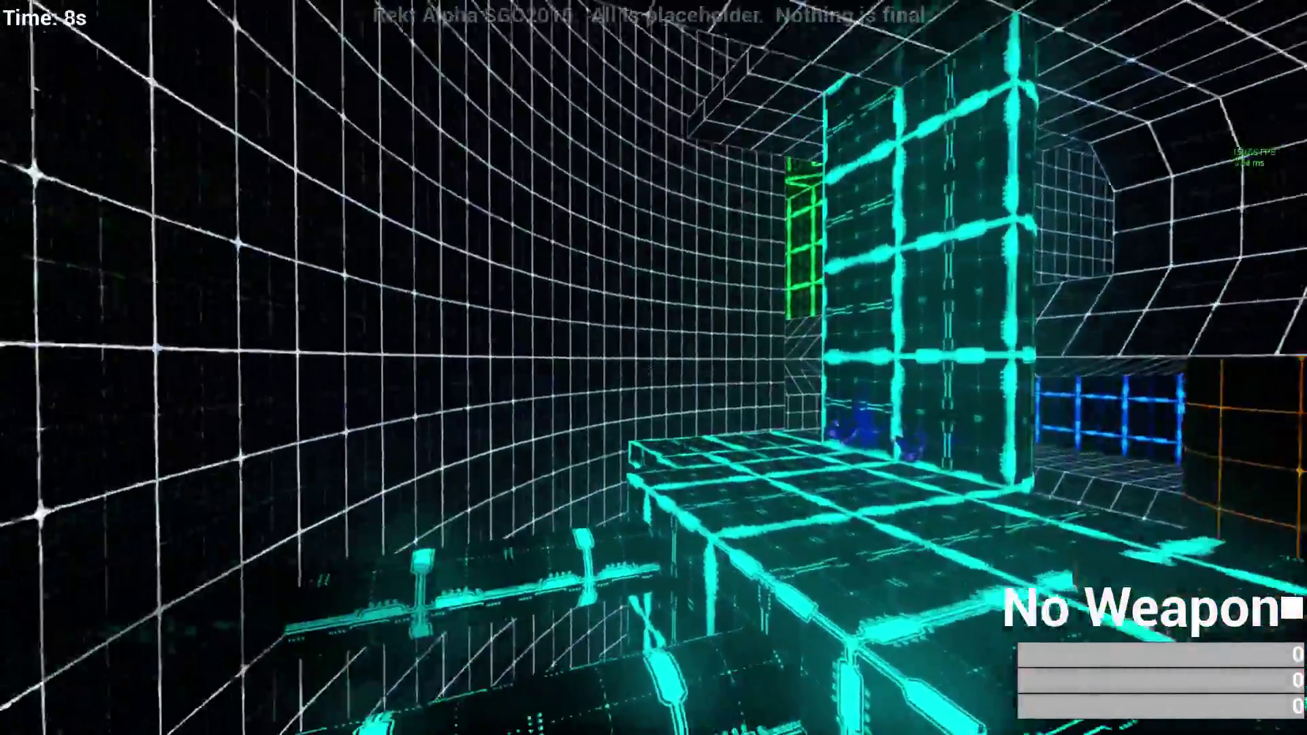
{"action": "key", "text": "w"}
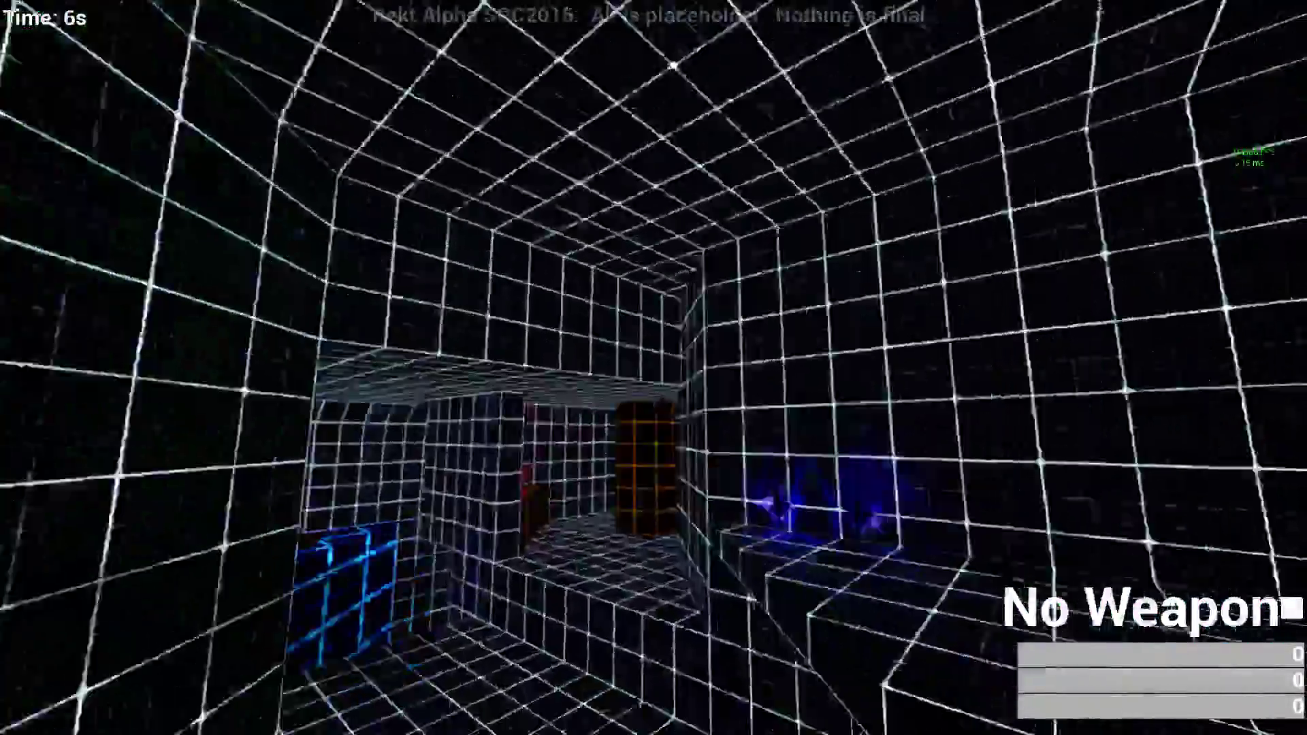
{"action": "key", "text": "w"}
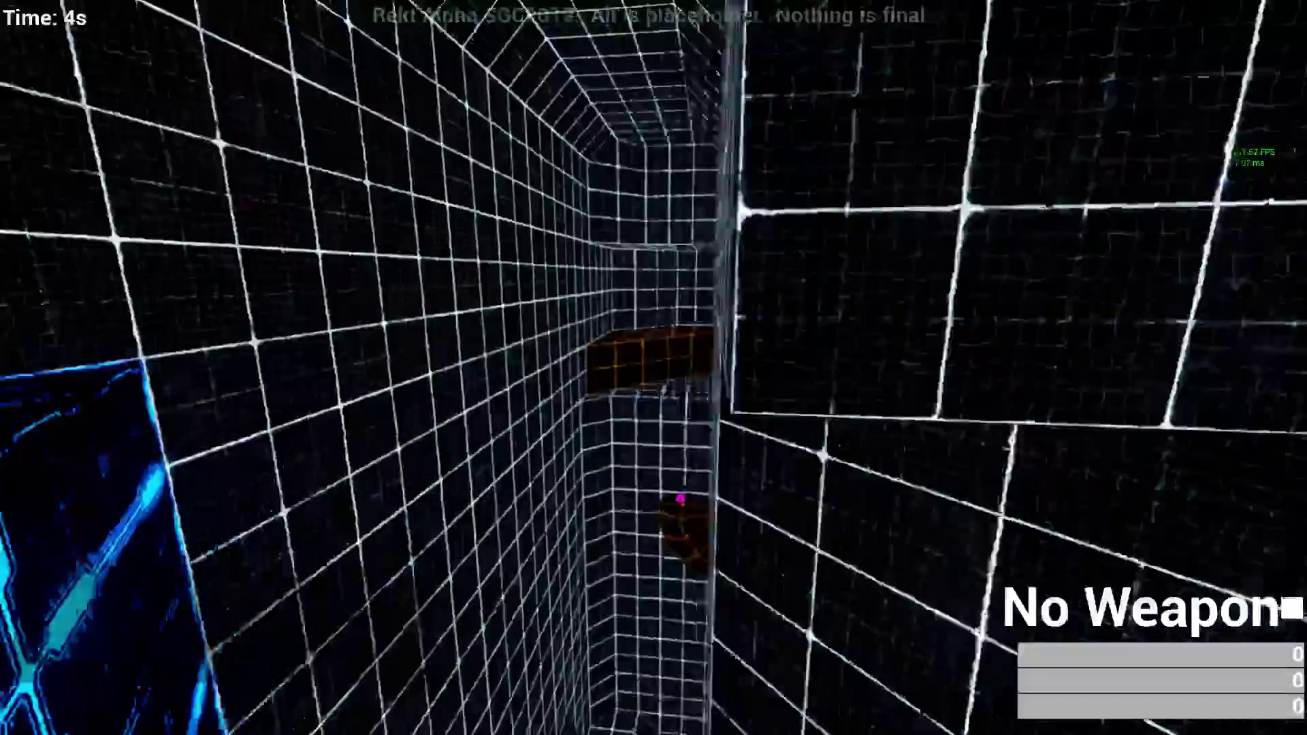
{"action": "key", "text": "w"}
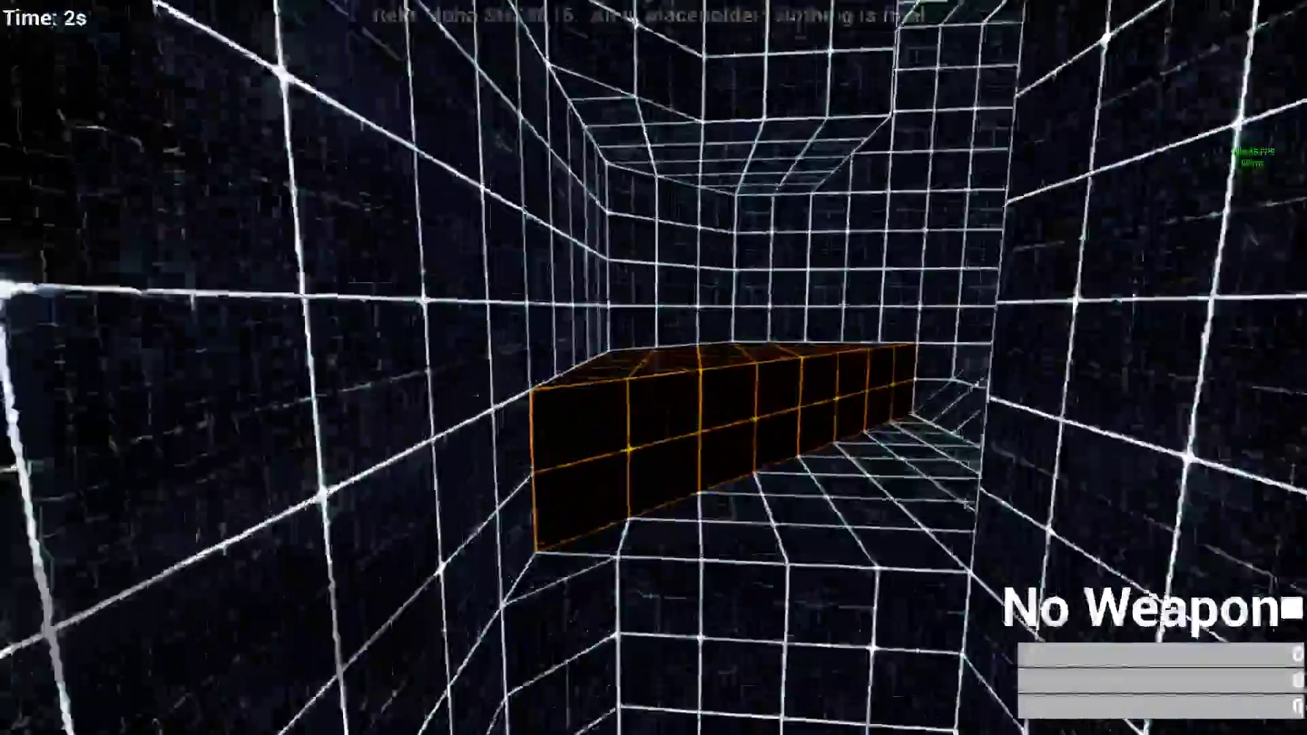
{"action": "key", "text": "w"}
{"action": "key", "text": "w"}
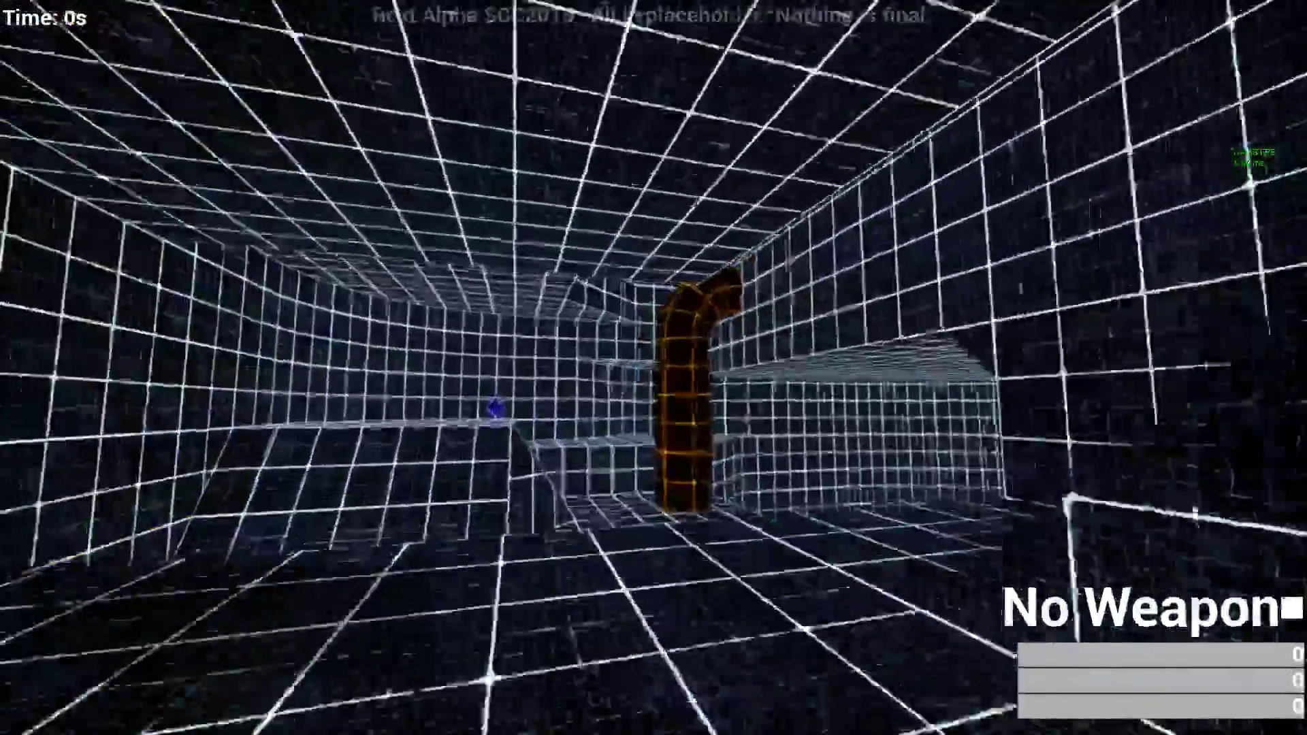
{"action": "key", "text": "w"}
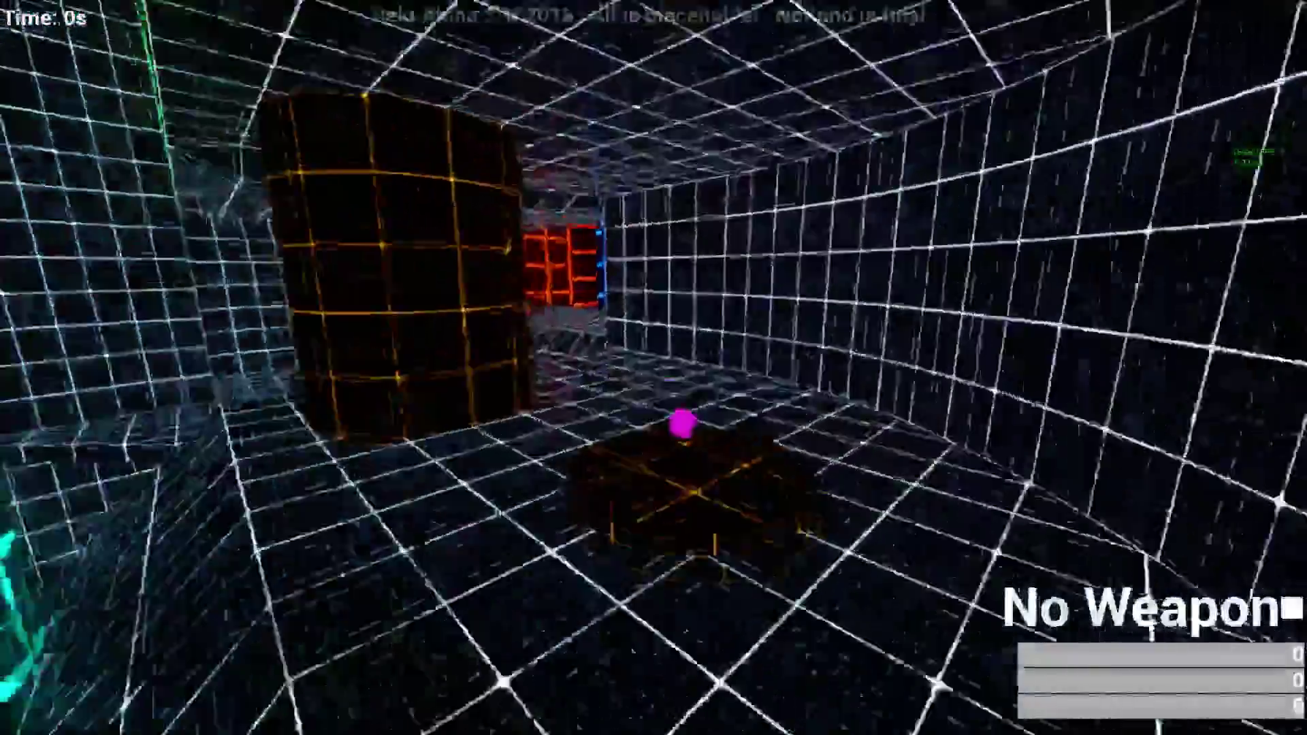
{"action": "key", "text": "w"}
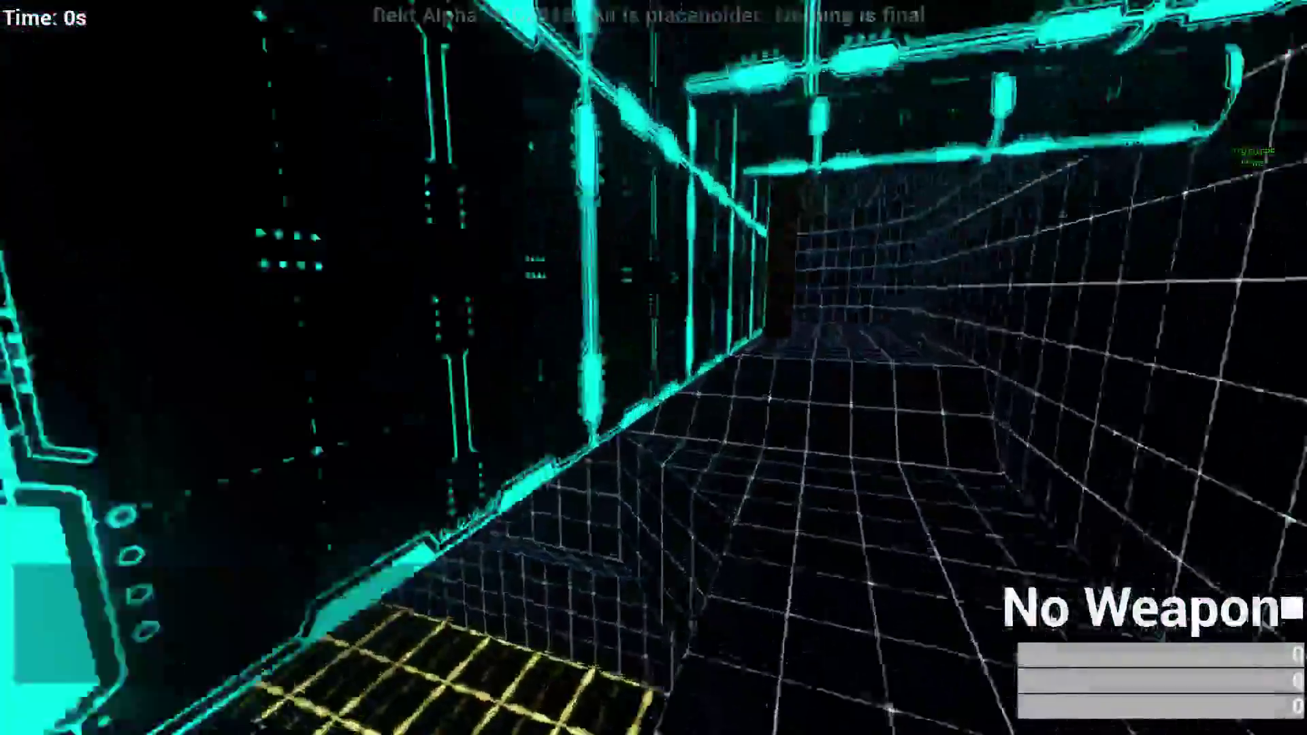
{"action": "key", "text": "w"}
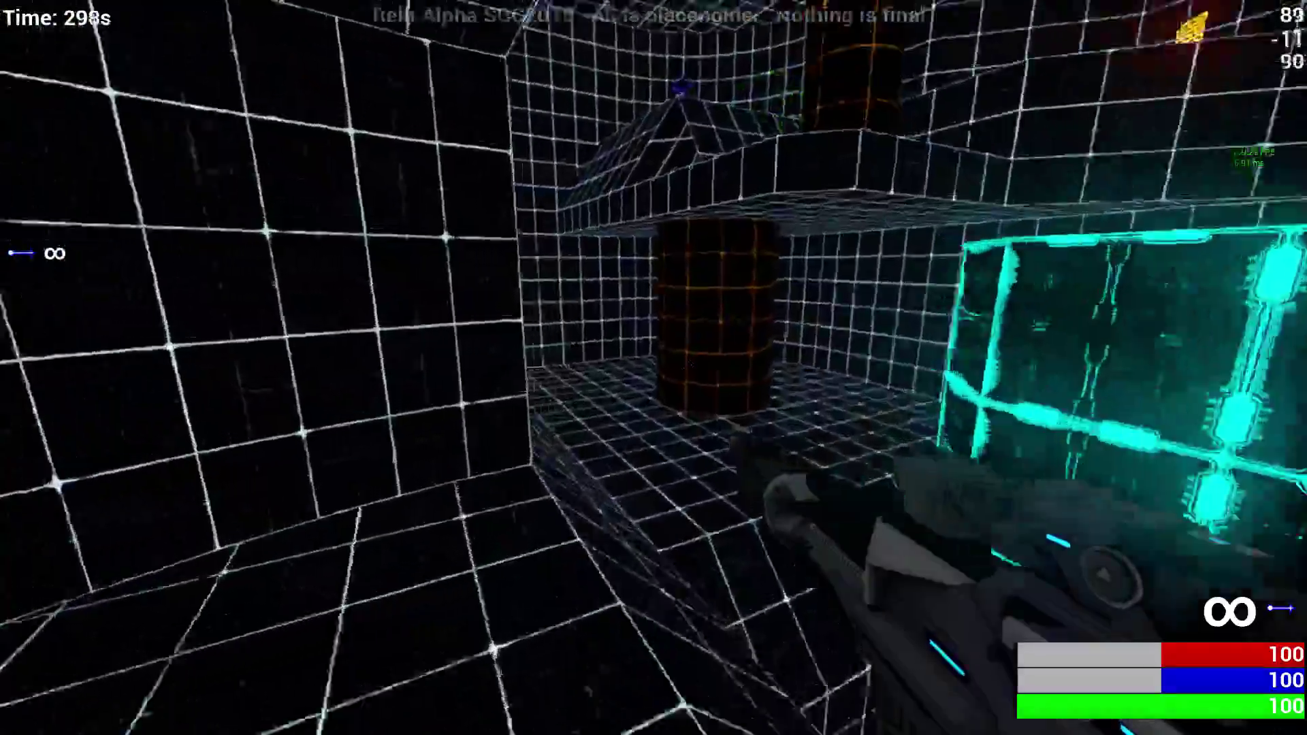
Step: Move through the level under fire toward the orange pillar
{"action": "key", "text": "w"}
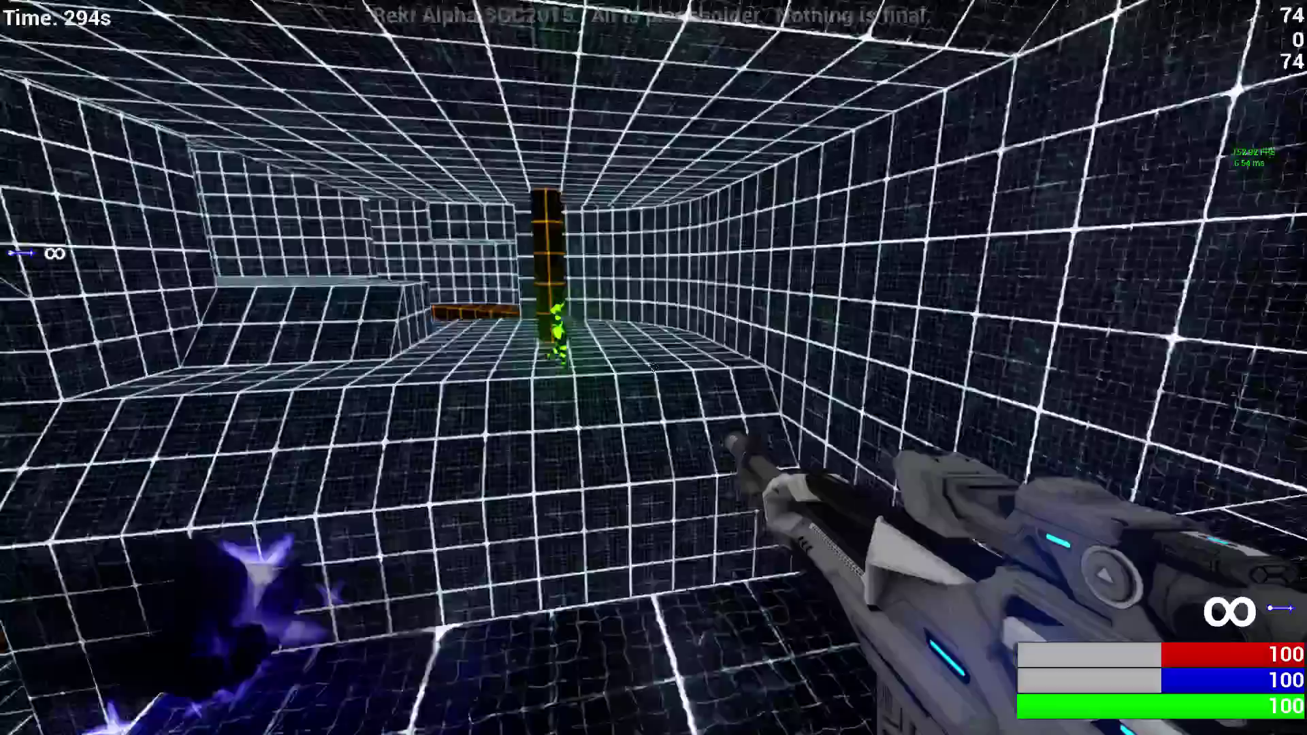
{"action": "key", "text": "w"}
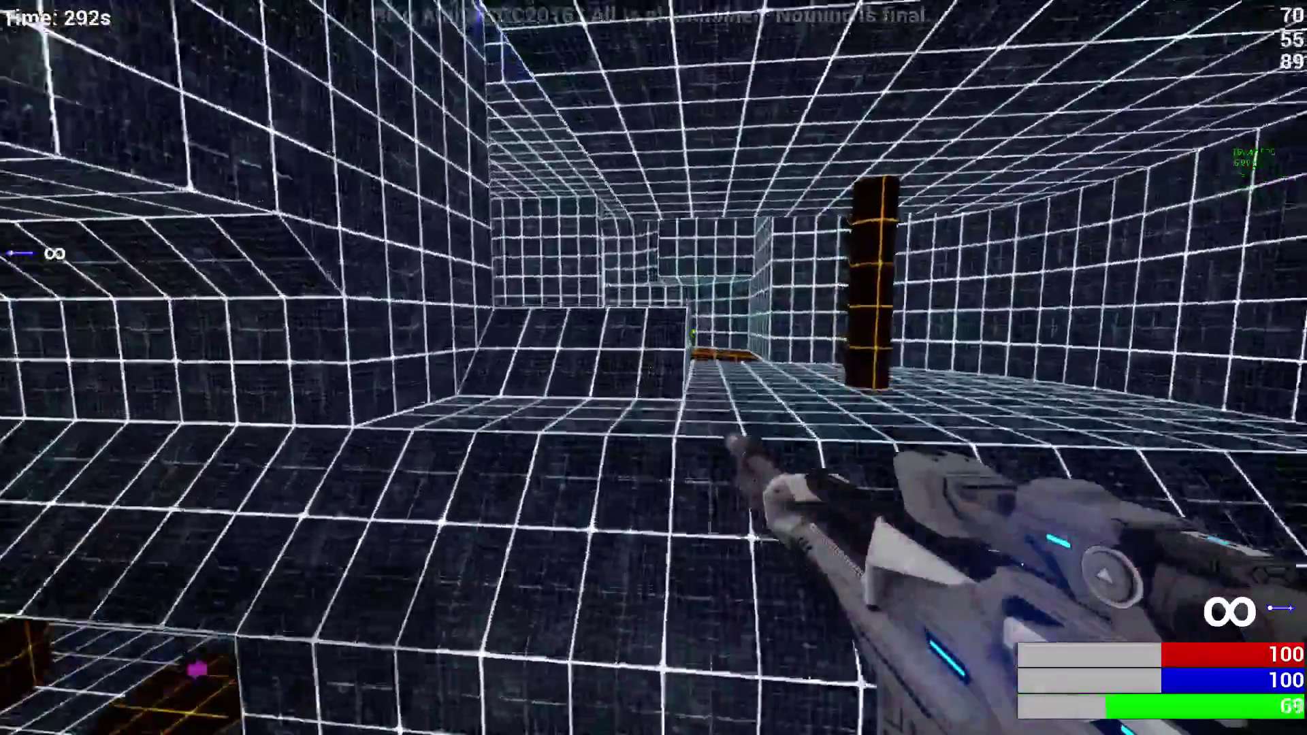
{"action": "key", "text": "w"}
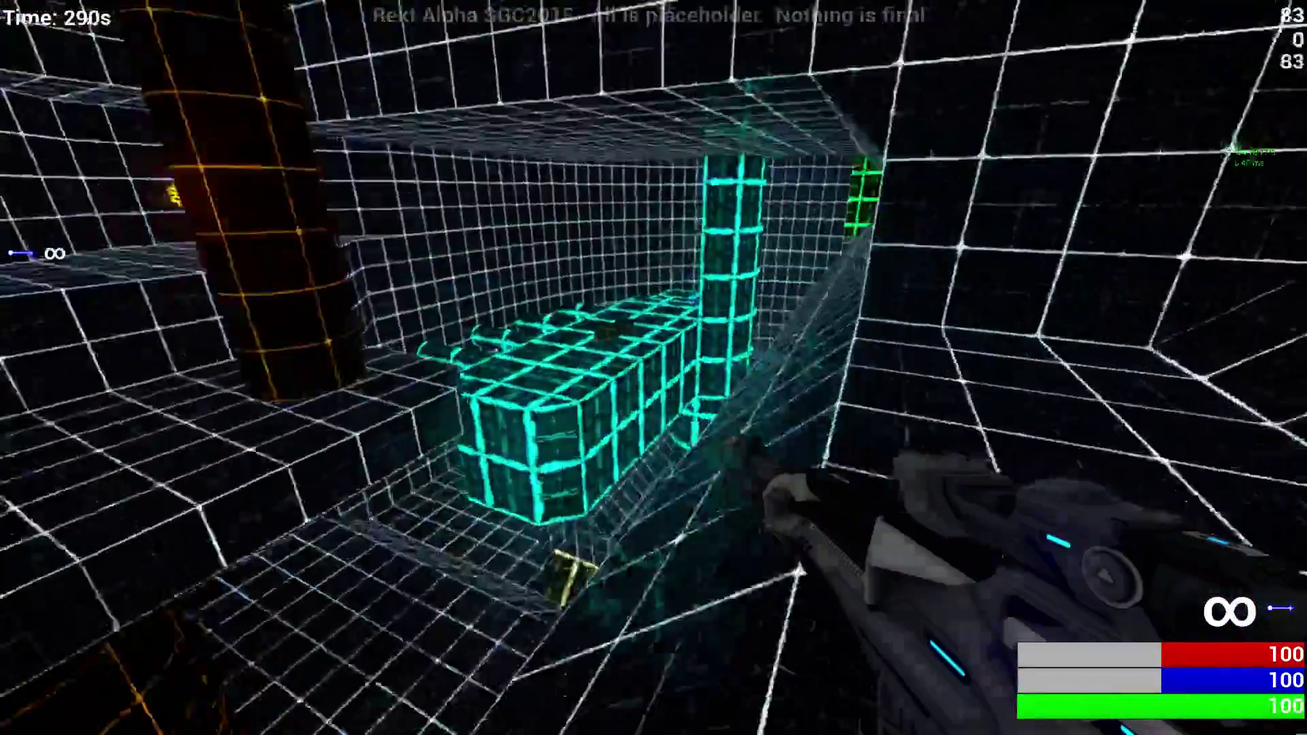
{"action": "key", "text": "w"}
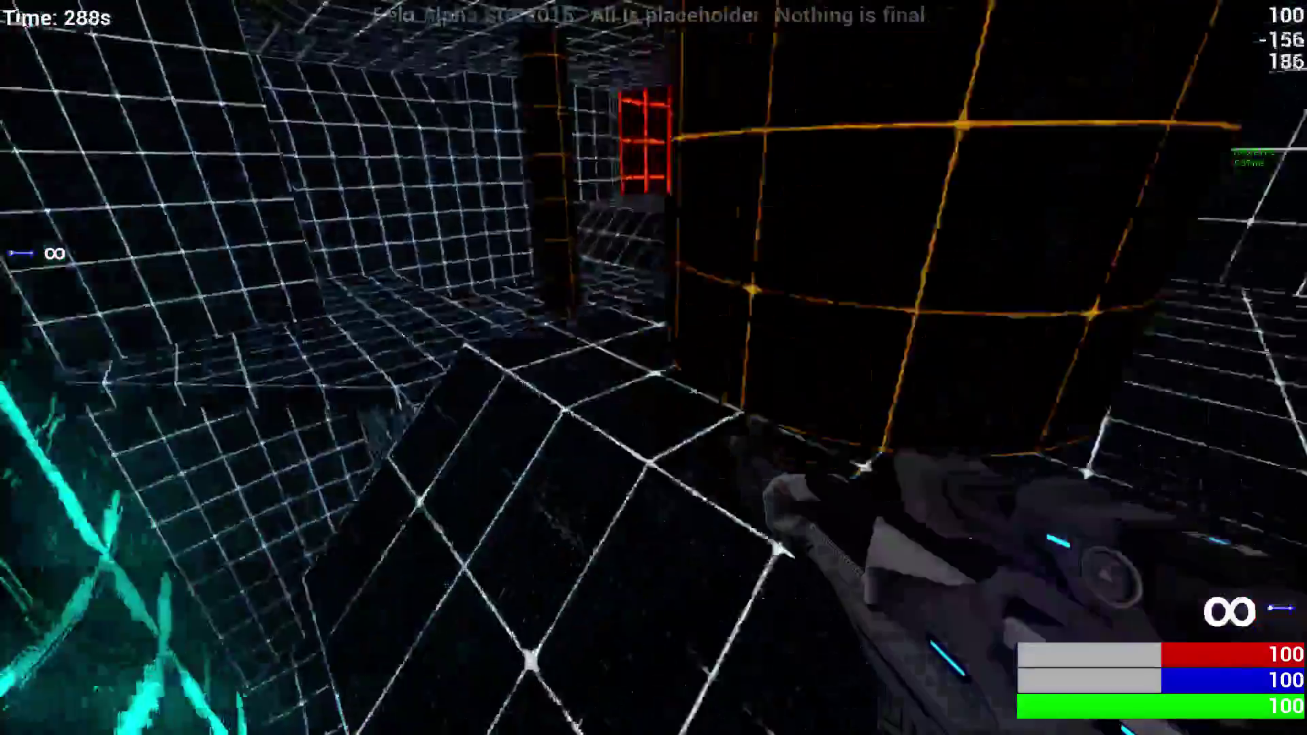
{"action": "key", "text": "w"}
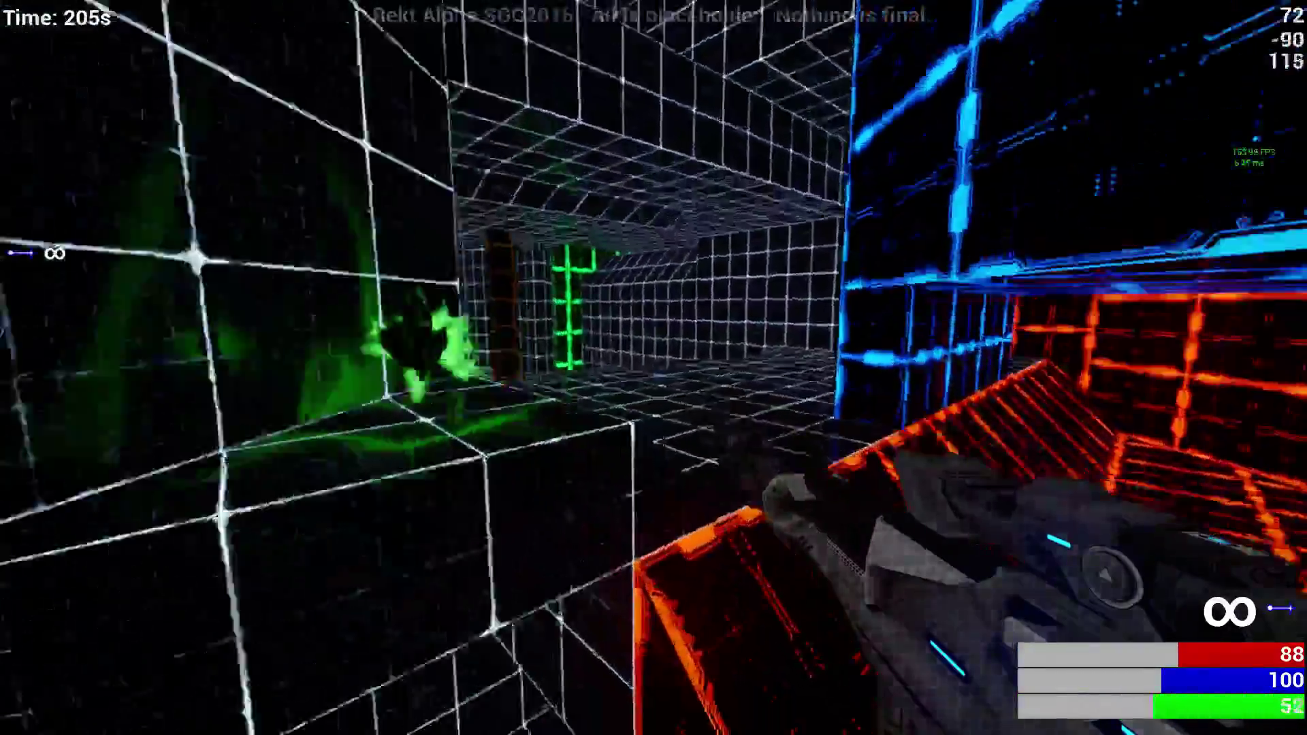
Step: Check the Death Match scoreboard, shoot at opponents, then check it again
{"action": "key", "text": "Tab"}
{"action": "key", "text": "Tab"}
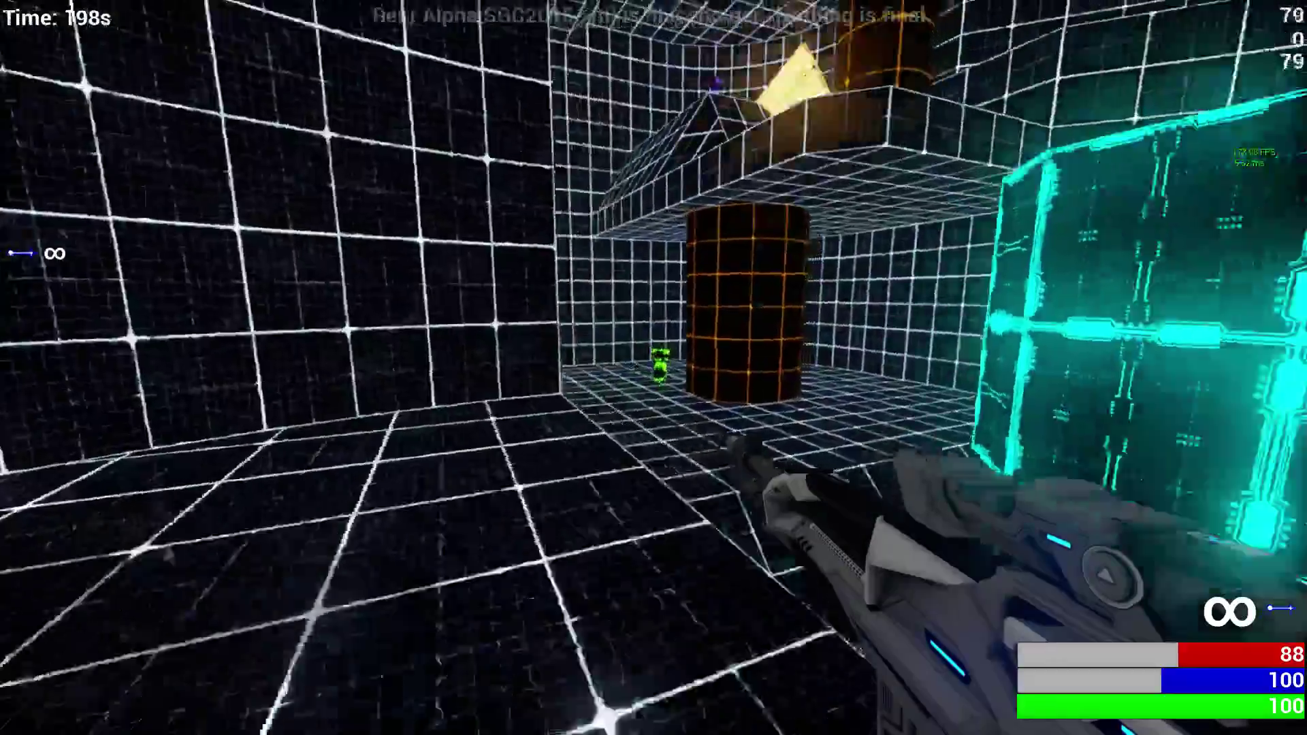
{"action": "left_click", "coordinate": [653, 368]}
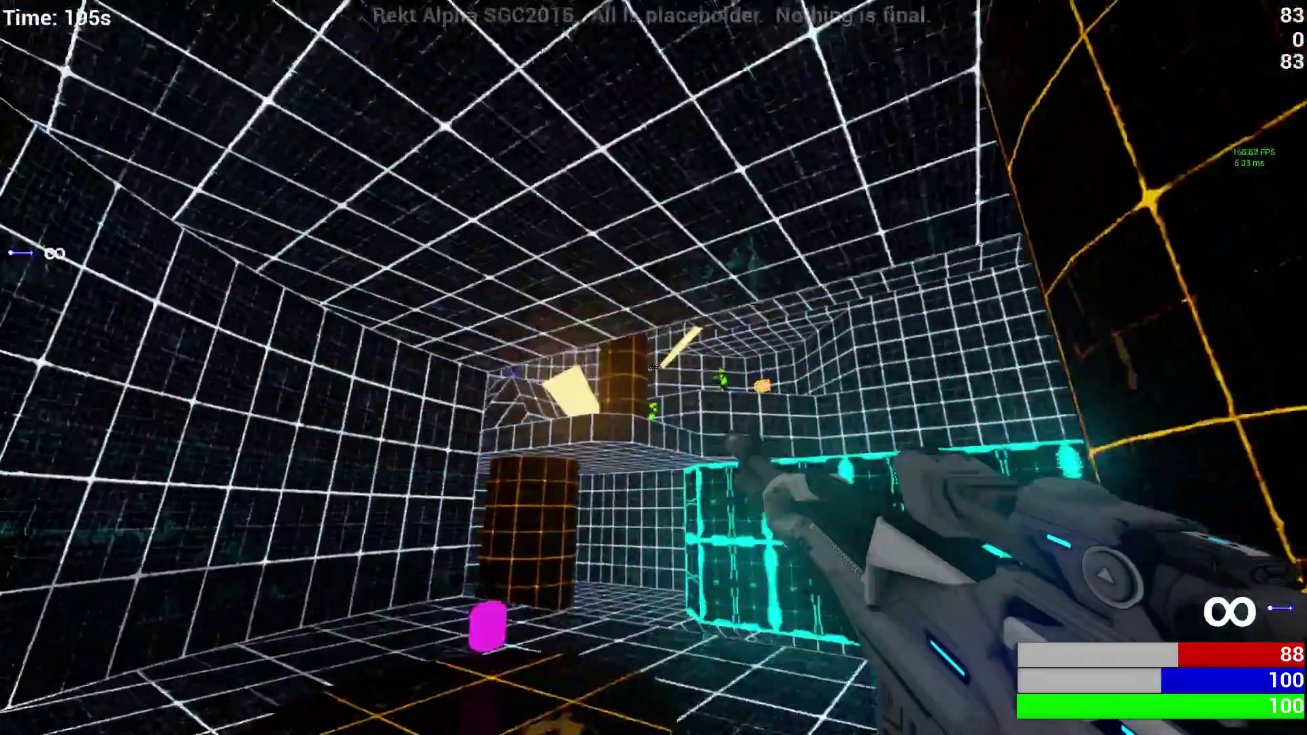
{"action": "left_click", "coordinate": [653, 368]}
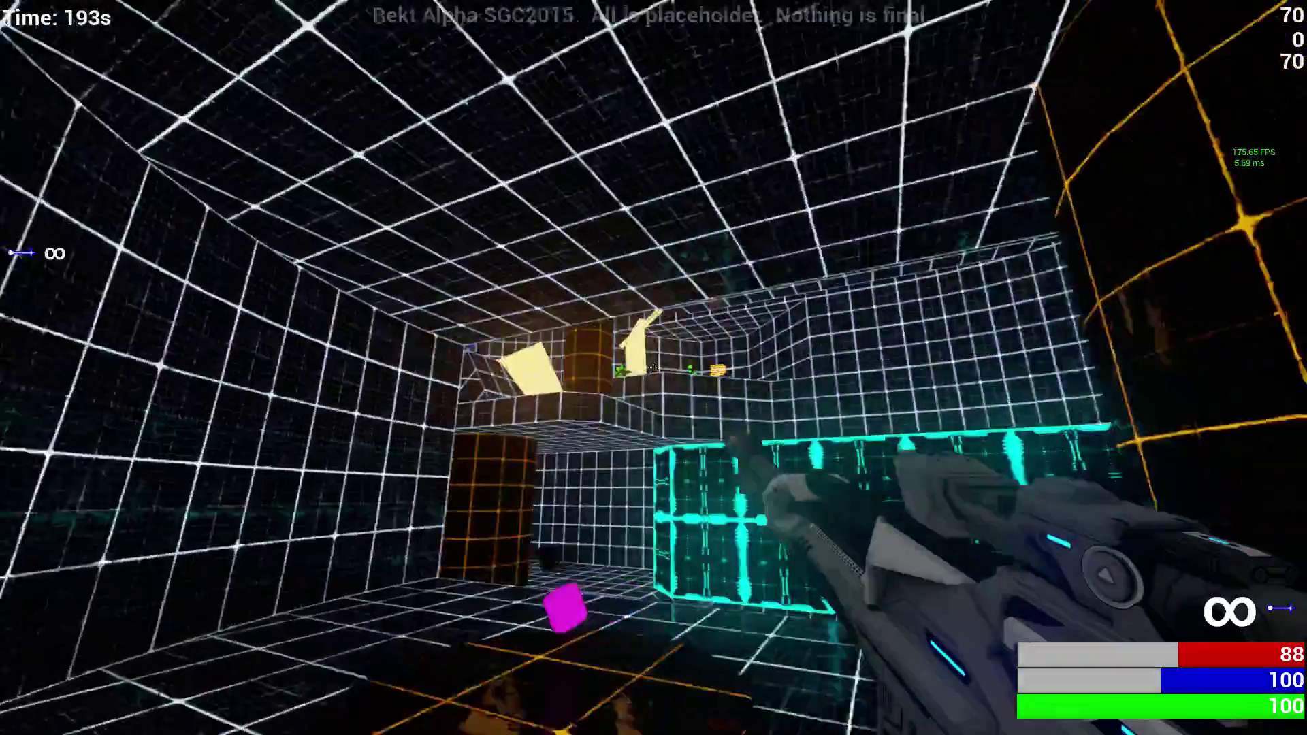
{"action": "left_click", "coordinate": [654, 368]}
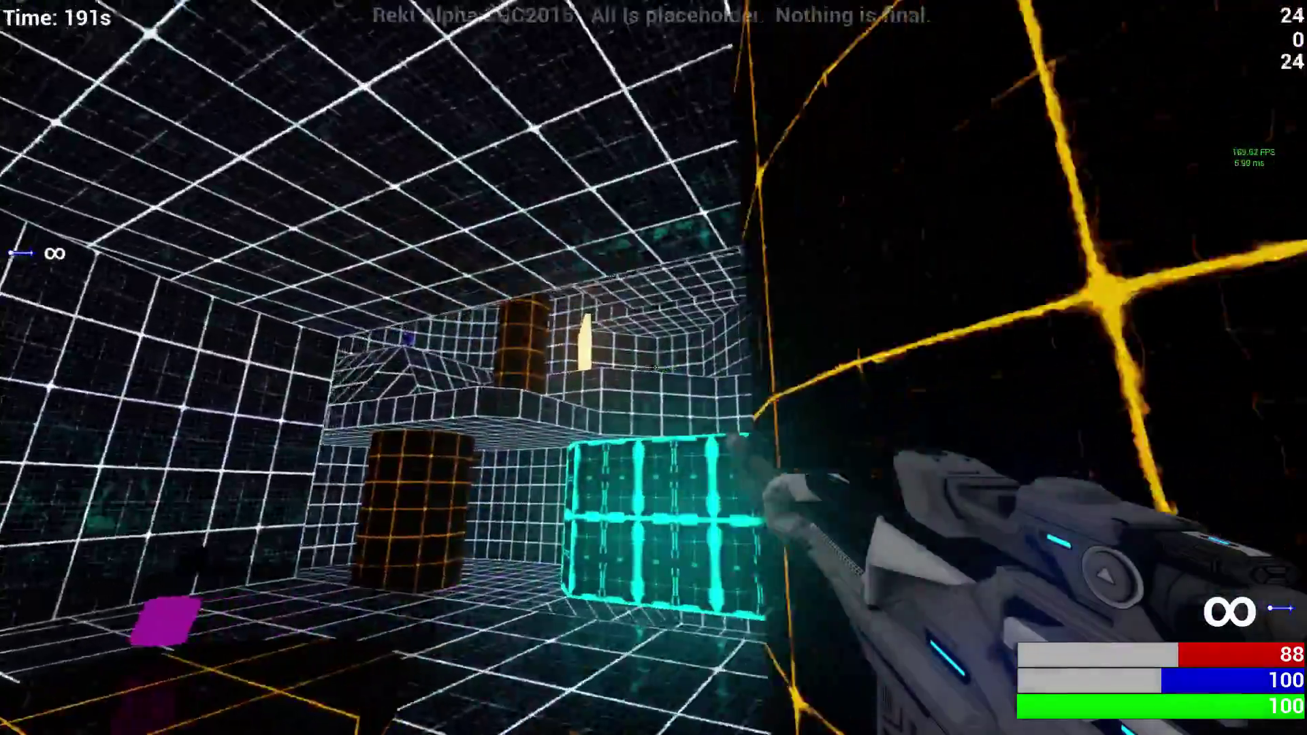
{"action": "left_click", "coordinate": [653, 367]}
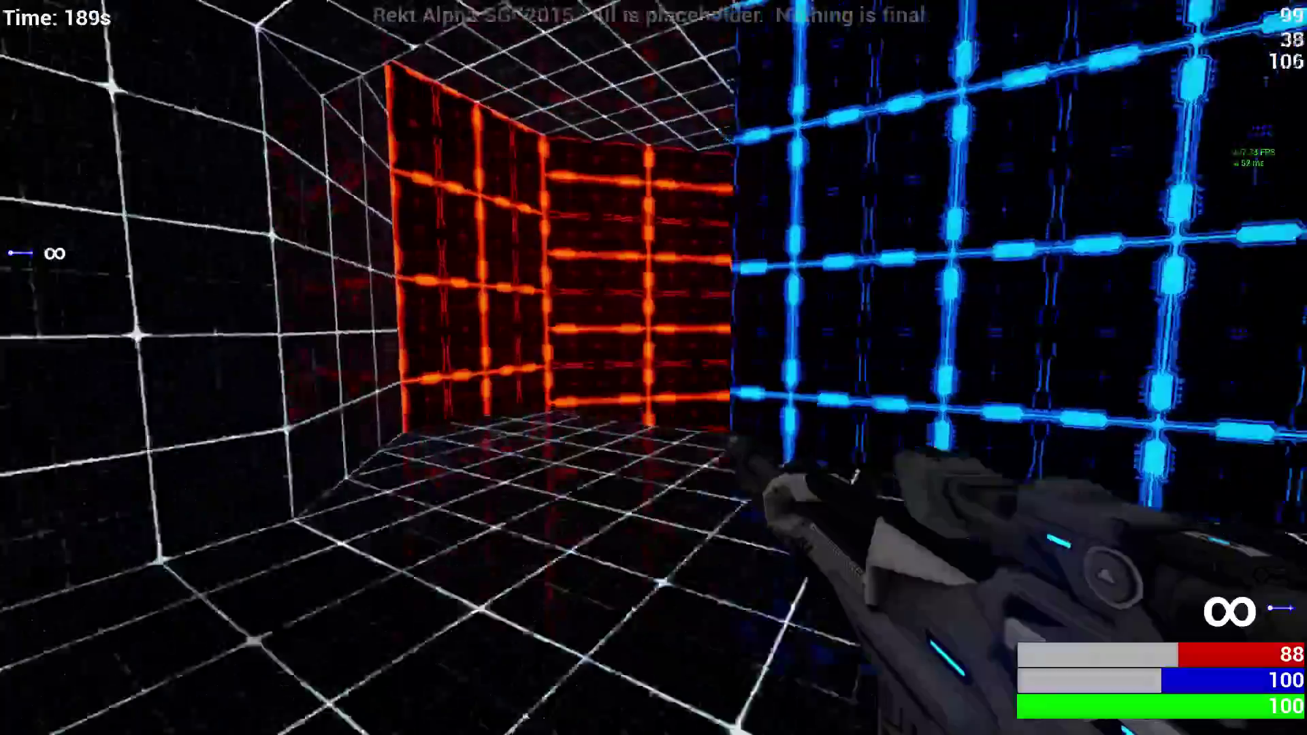
{"action": "key", "text": "Tab"}
{"action": "key", "text": "Tab"}
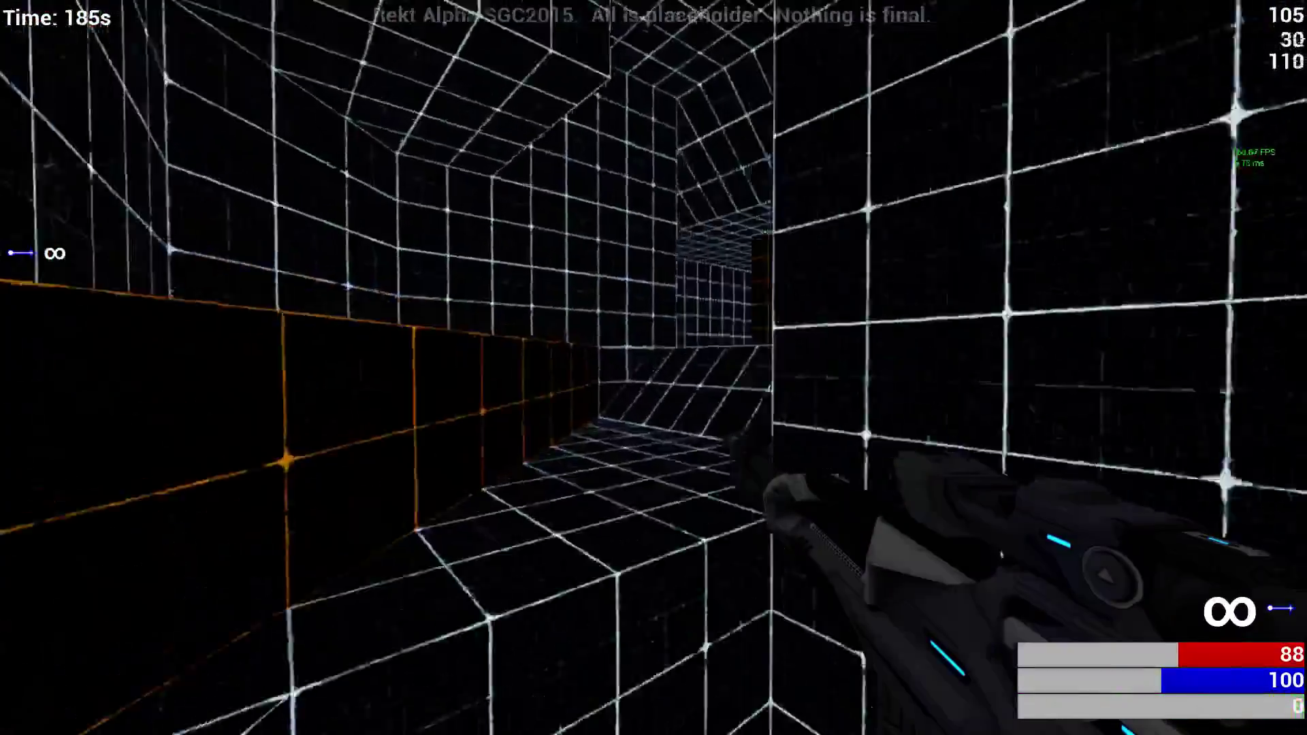
Step: Move along the wireframe corridor past the yellow wall toward the green opponent
{"action": "key", "text": "w"}
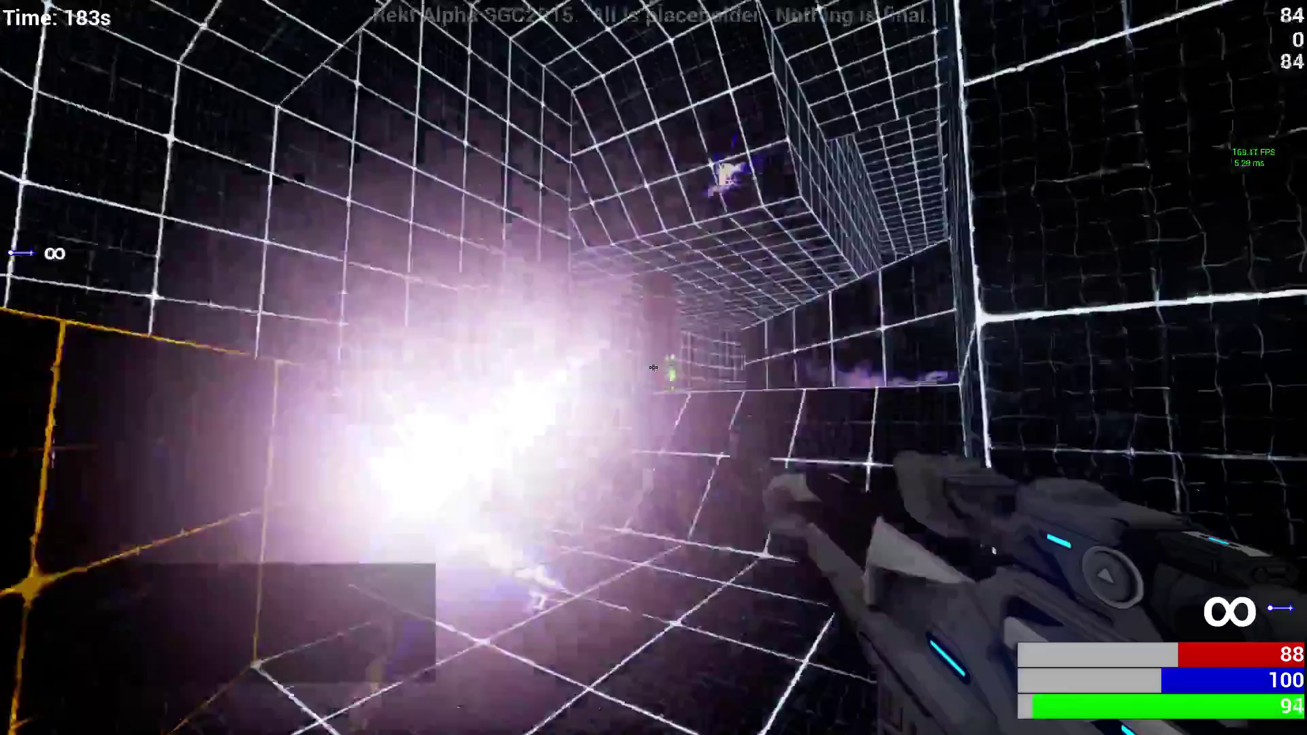
{"action": "key", "text": "w"}
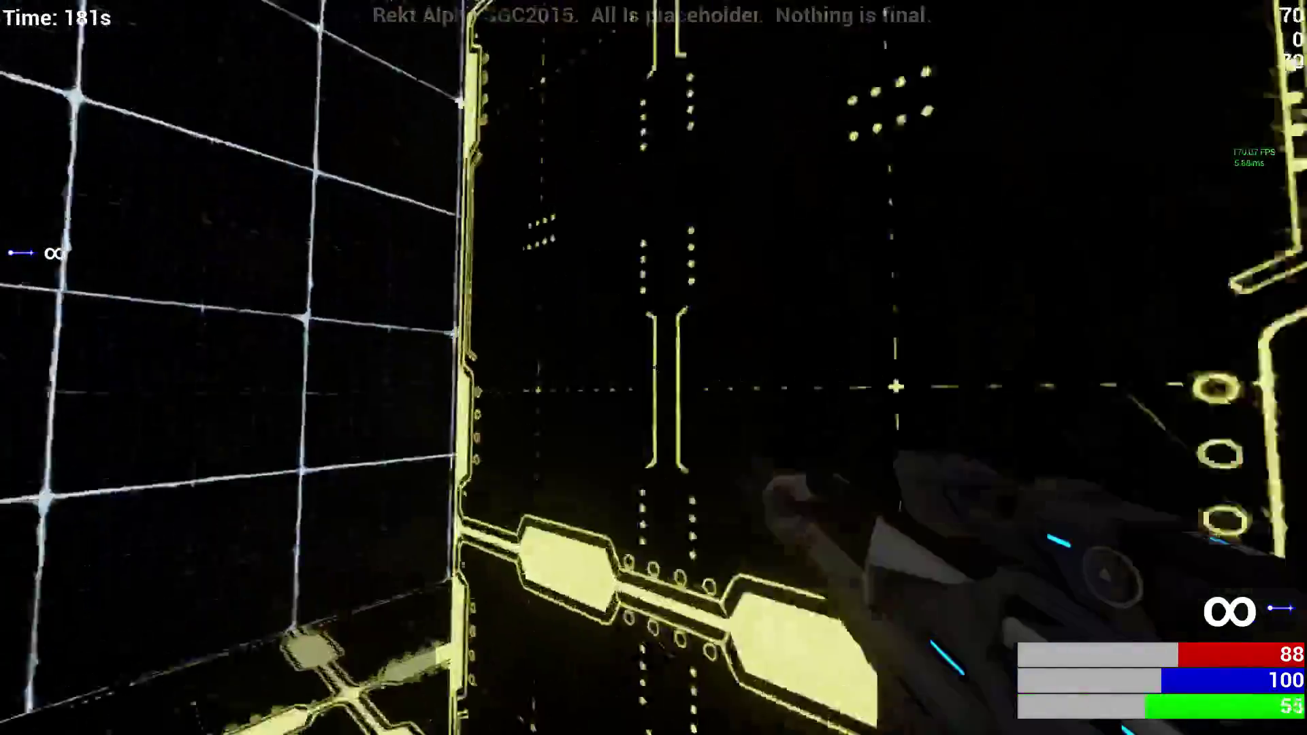
{"action": "key", "text": "w"}
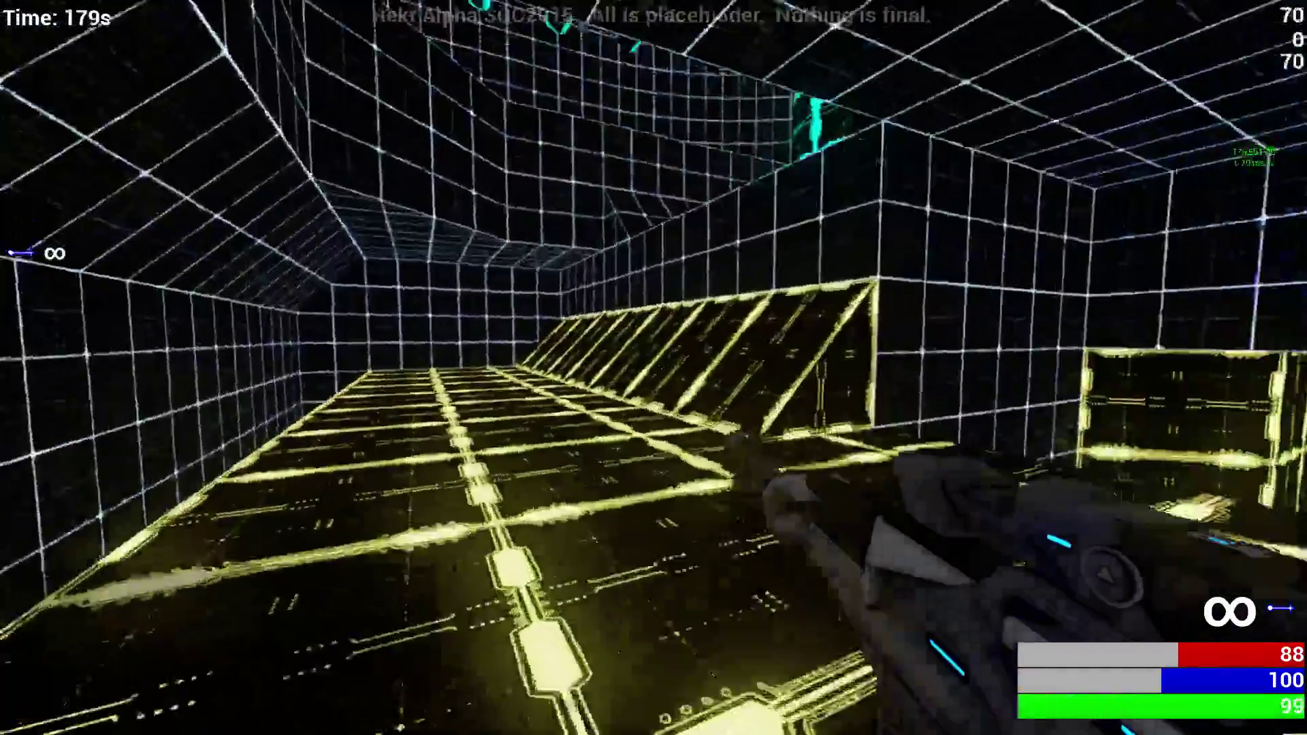
{"action": "key", "text": "w"}
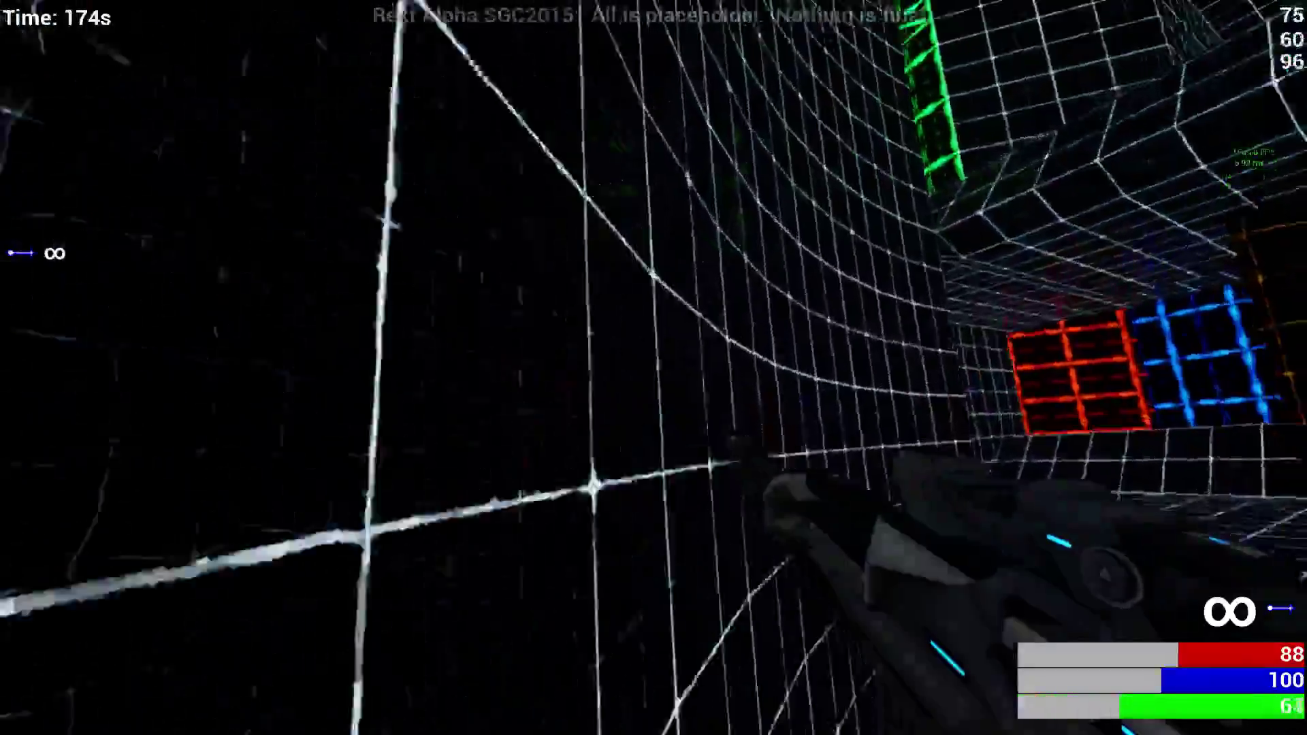
{"action": "key", "text": "w"}
{"action": "key", "text": "w"}
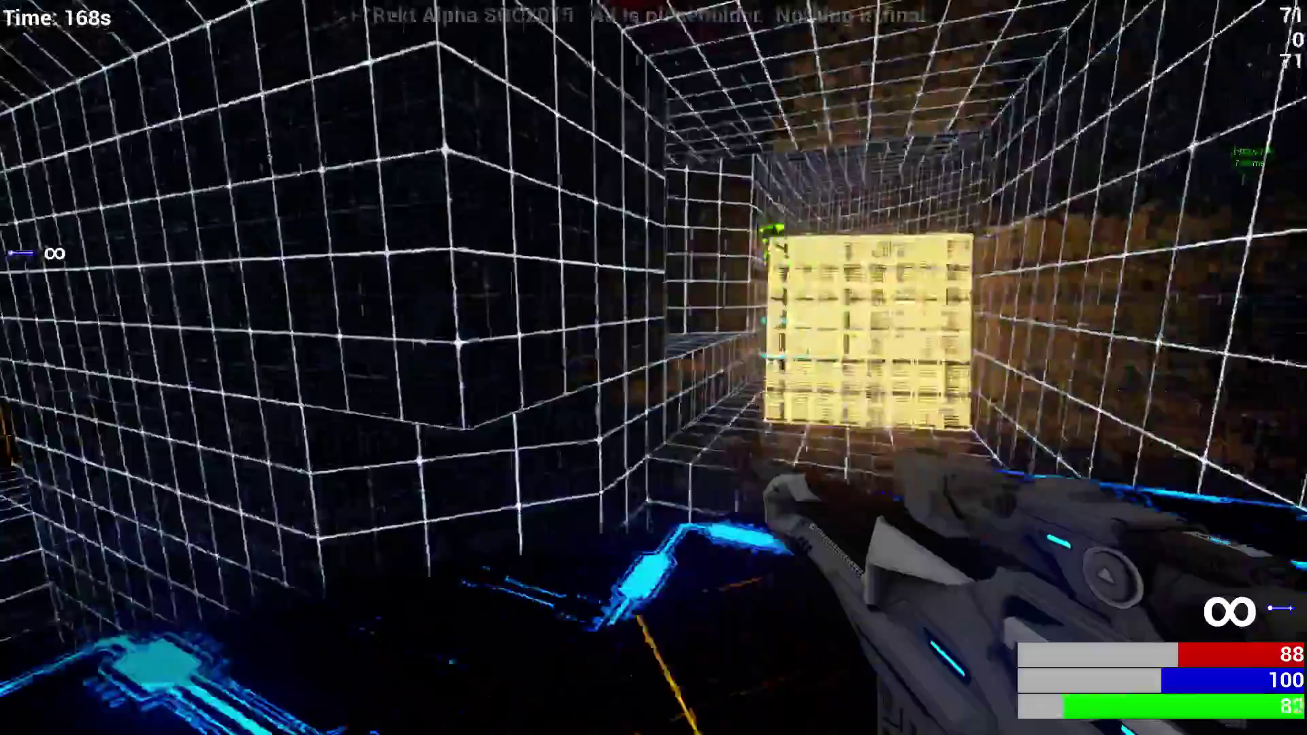
{"action": "key", "text": "w"}
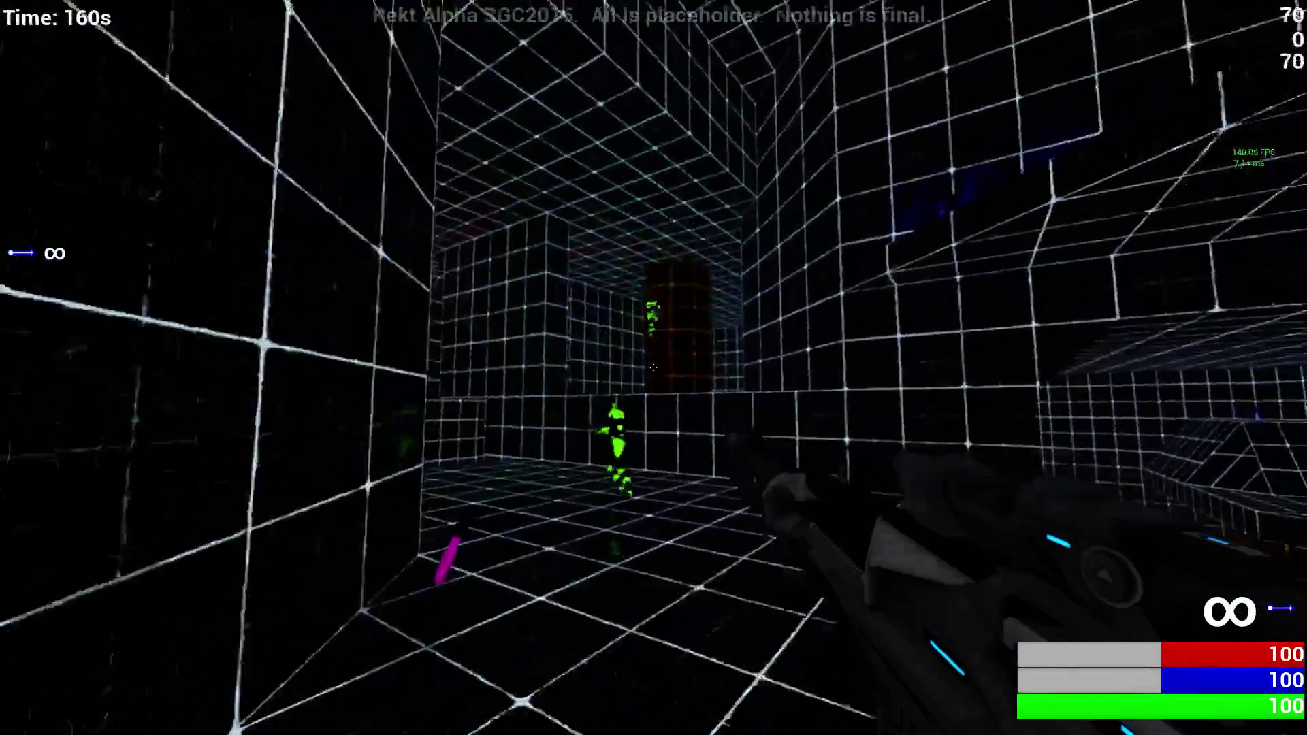
{"action": "key", "text": "w"}
{"action": "key", "text": "w"}
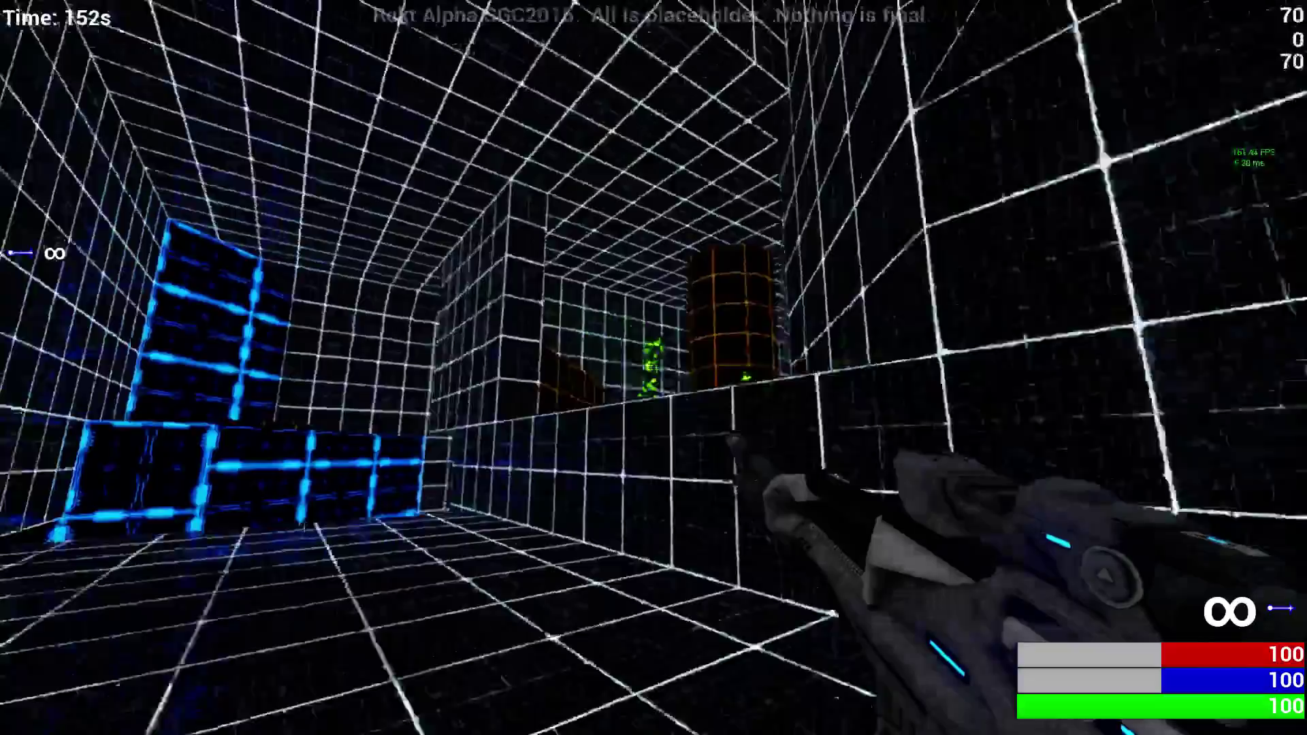
Step: Shoot the green opponent near the pillar, then view the scoreboard after dying
{"action": "left_click", "coordinate": [653, 368]}
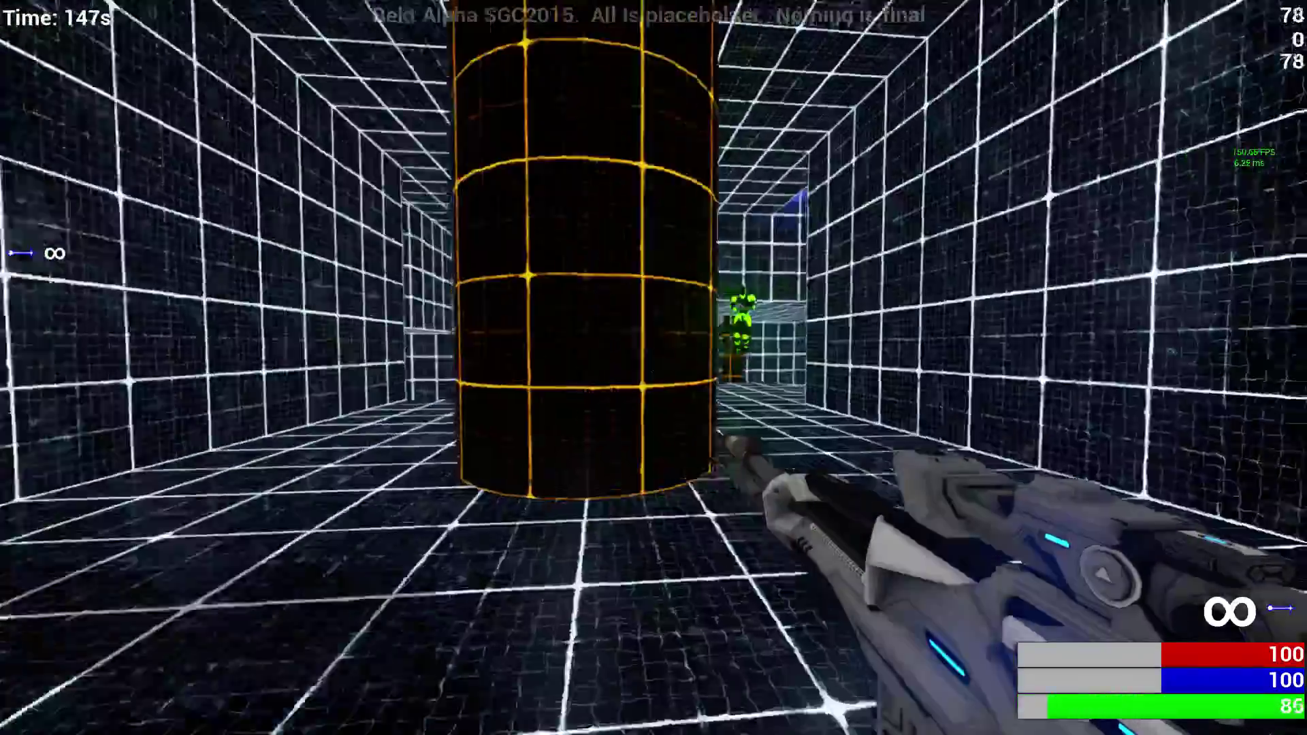
{"action": "left_click", "coordinate": [654, 367]}
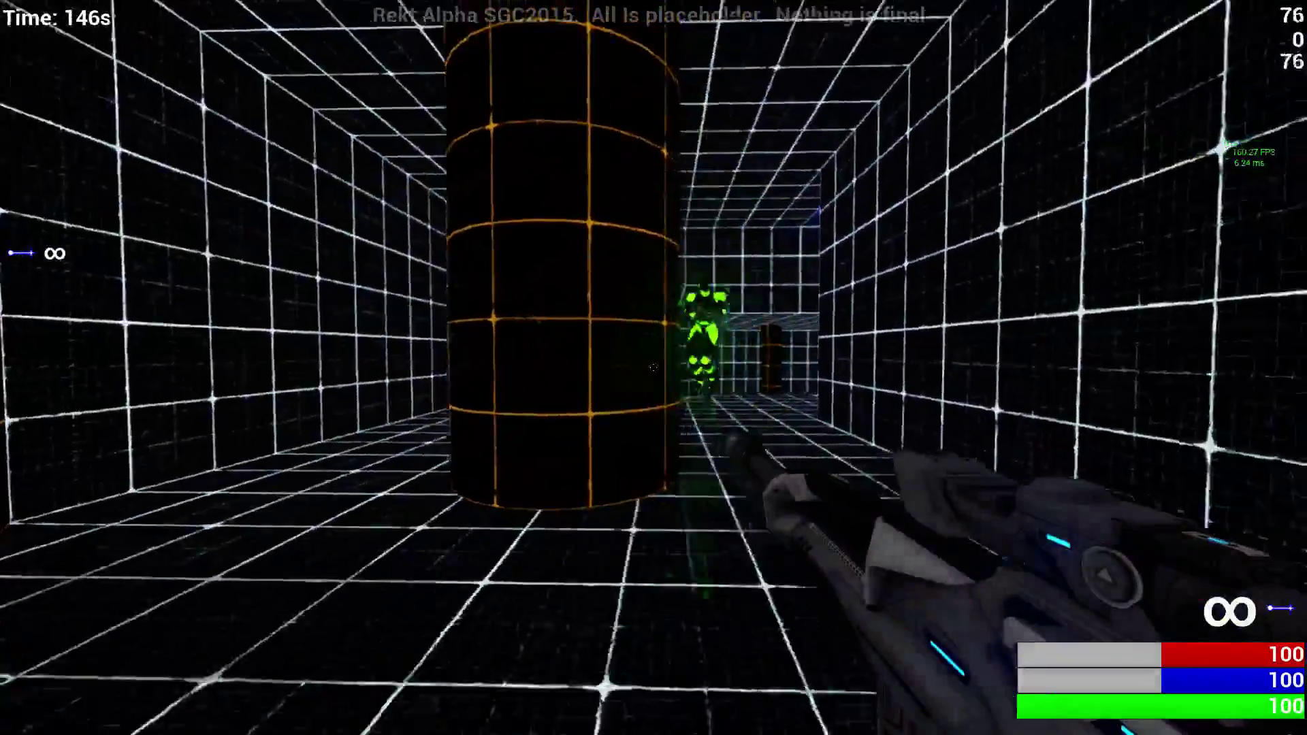
{"action": "left_click", "coordinate": [654, 368]}
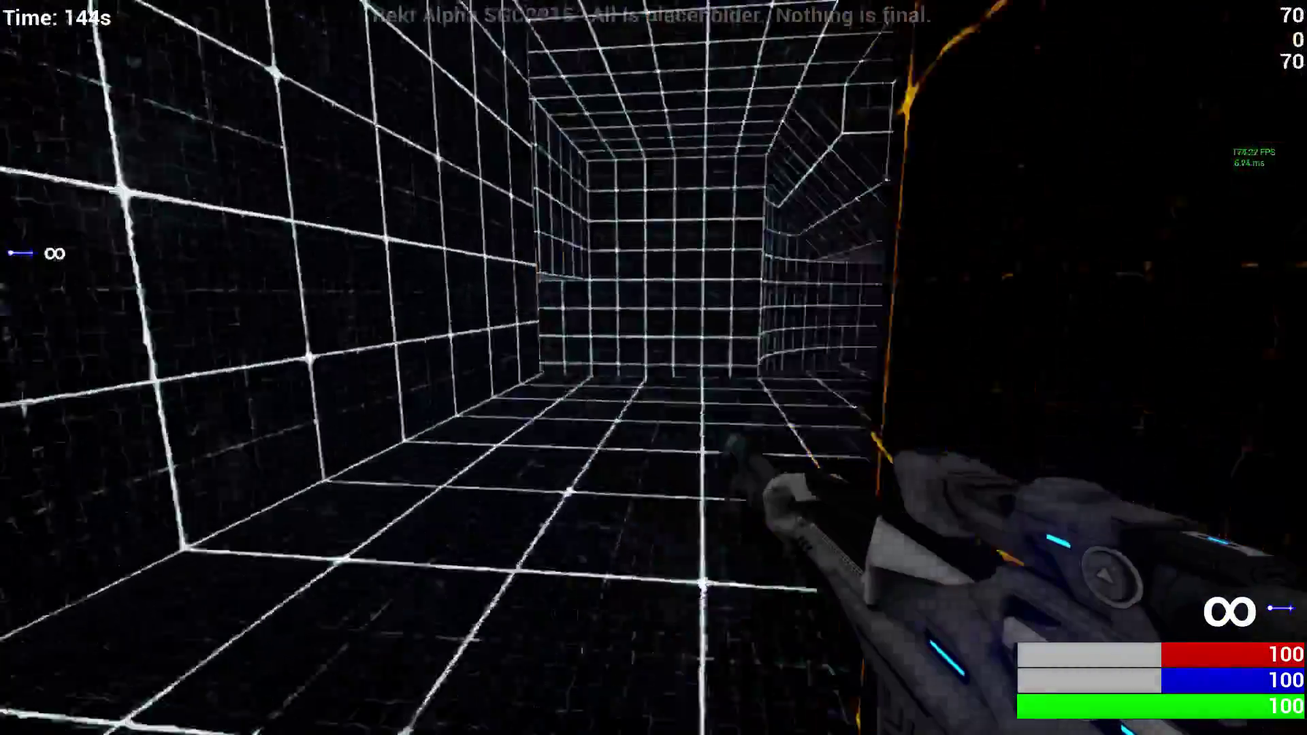
{"action": "left_click", "coordinate": [653, 367]}
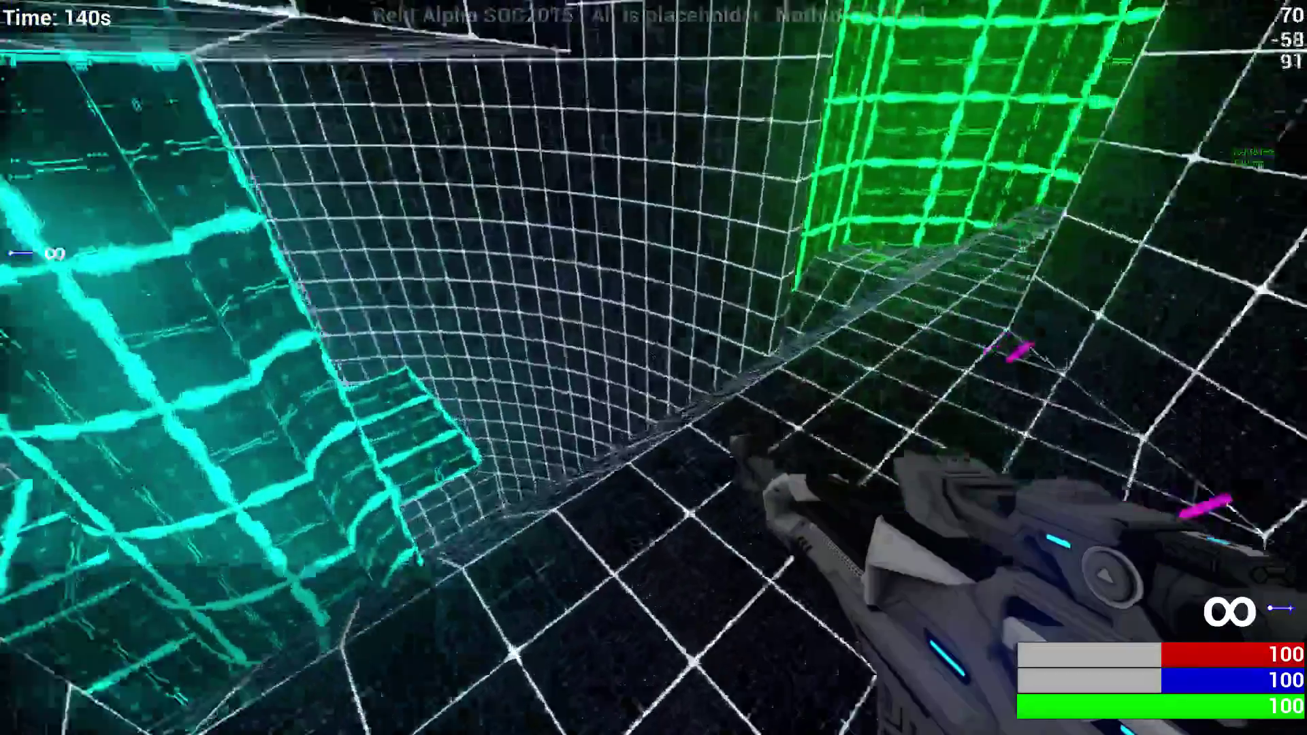
{"action": "key", "text": "Tab"}
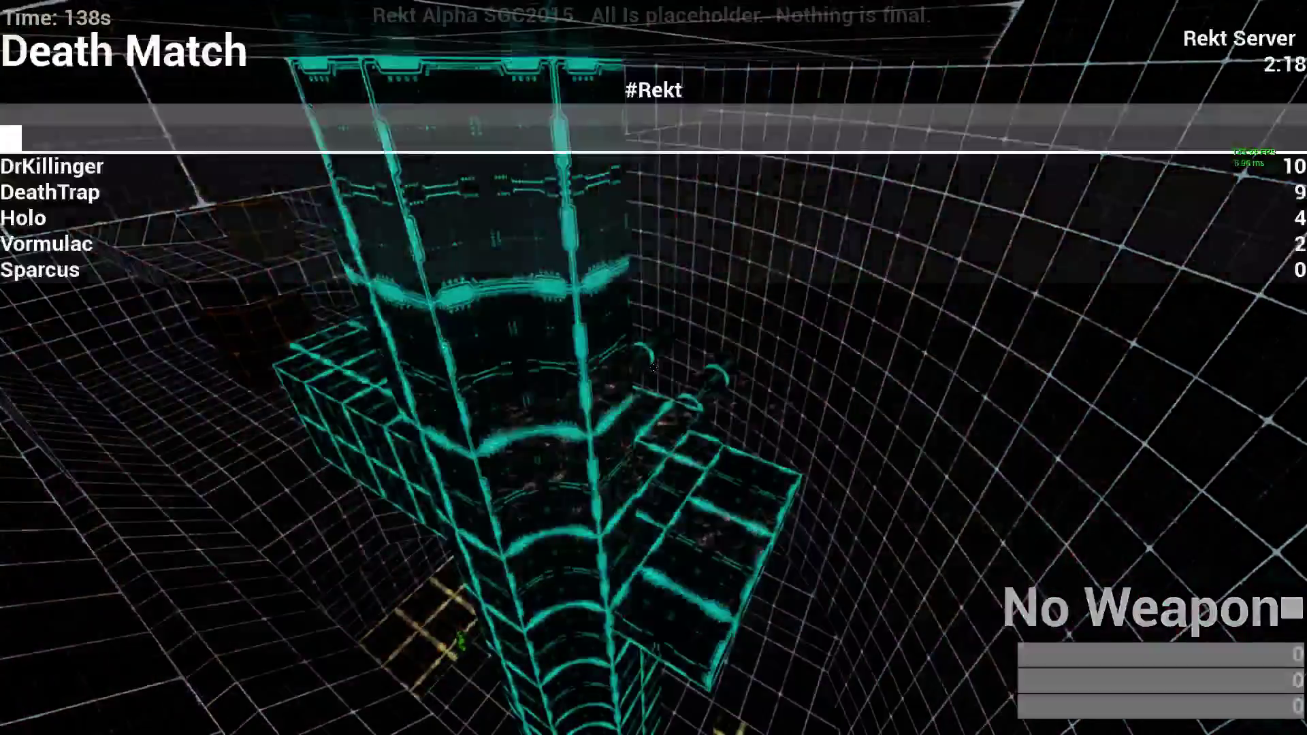
Step: Respawn into the match and glance at the Death Match scores
{"action": "key", "text": "Tab"}
{"action": "left_click", "coordinate": [654, 368]}
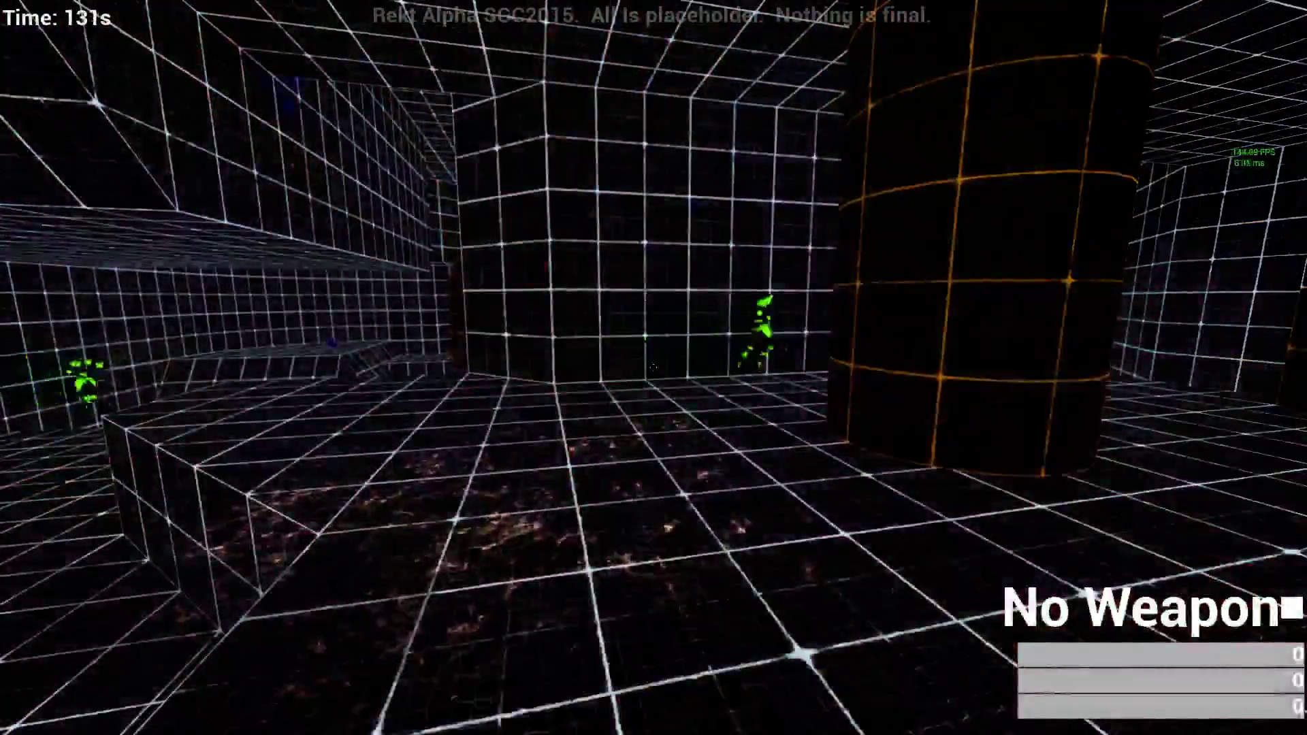
{"action": "key", "text": "Tab"}
{"action": "key", "text": "Tab"}
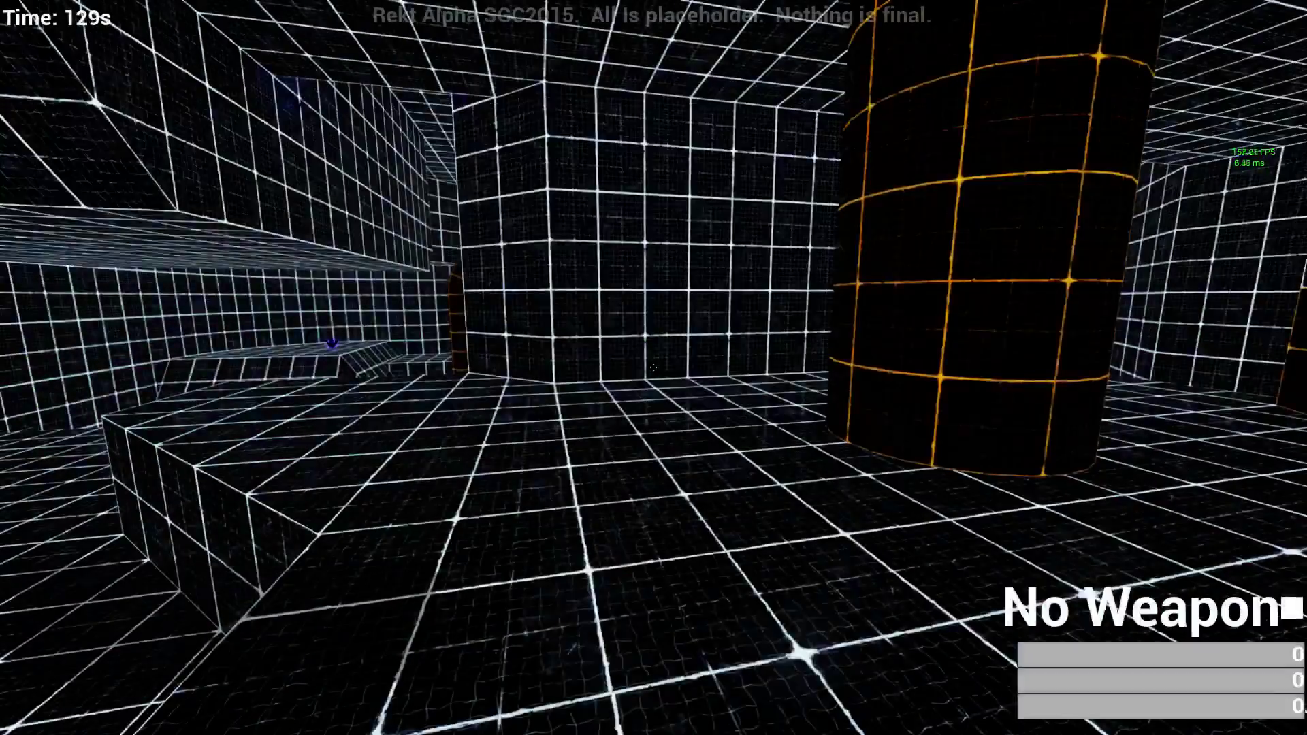
{"action": "left_click", "coordinate": [654, 367]}
Step: Advance along the grid corridor into another part of the arena
{"action": "key", "text": "w"}
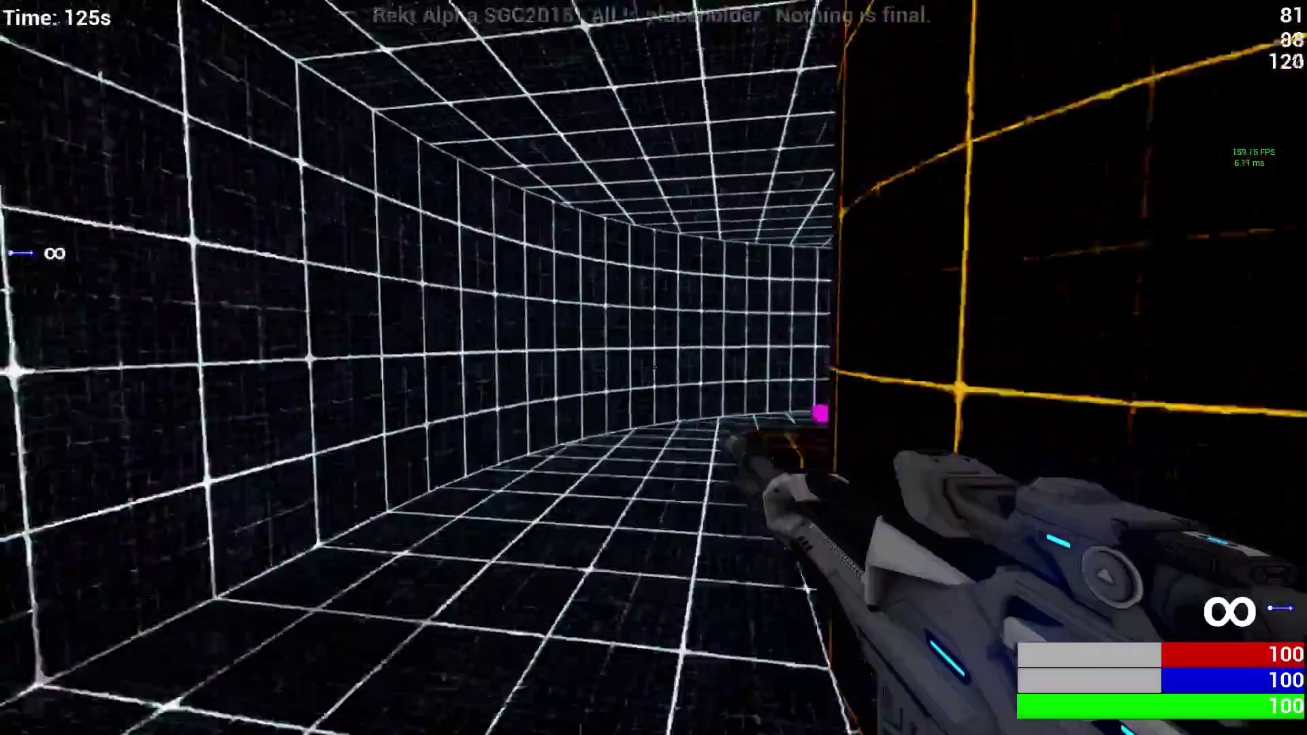
{"action": "key", "text": "w"}
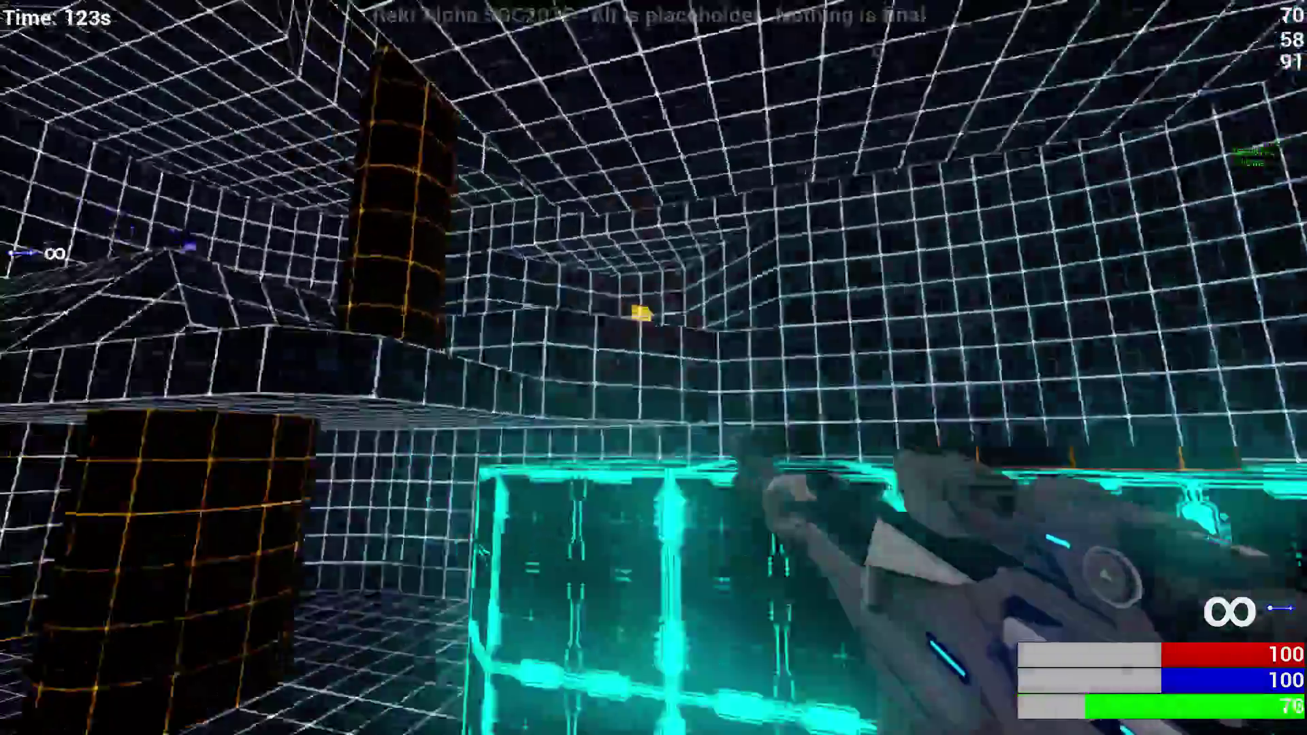
{"action": "key", "text": "w"}
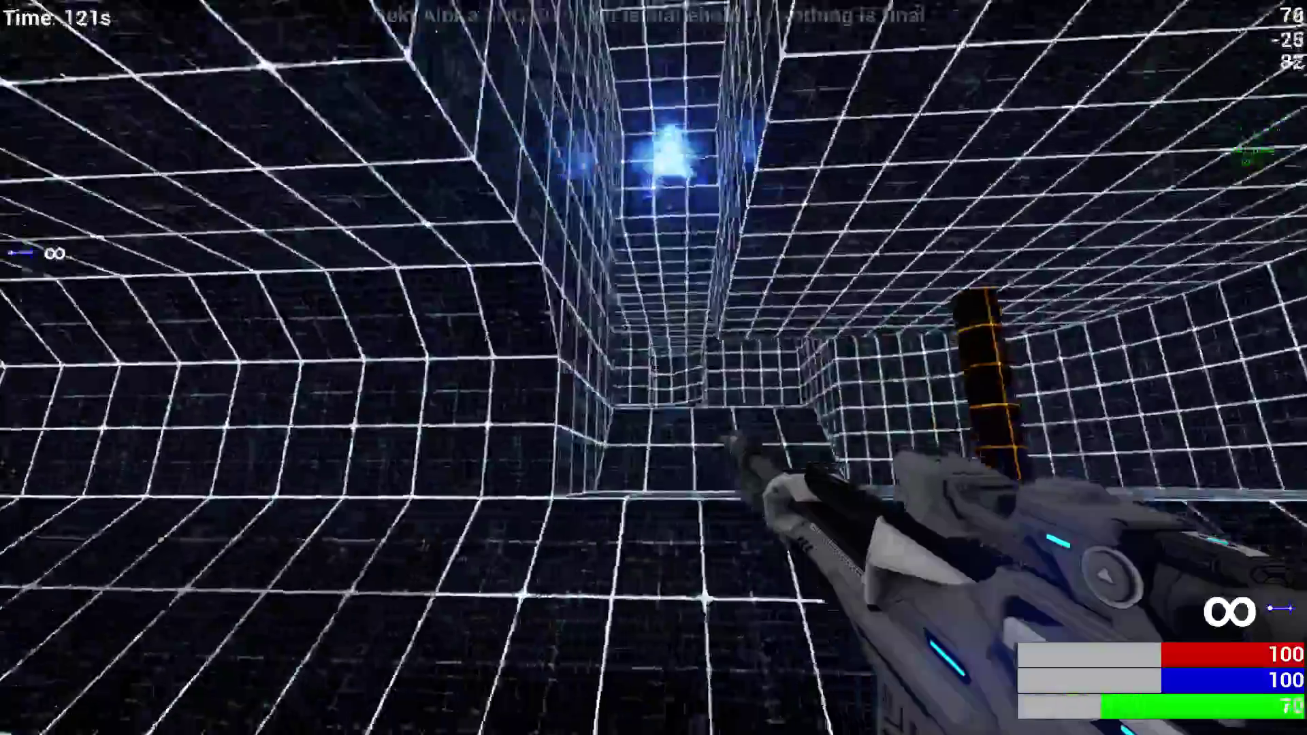
{"action": "key", "text": "w"}
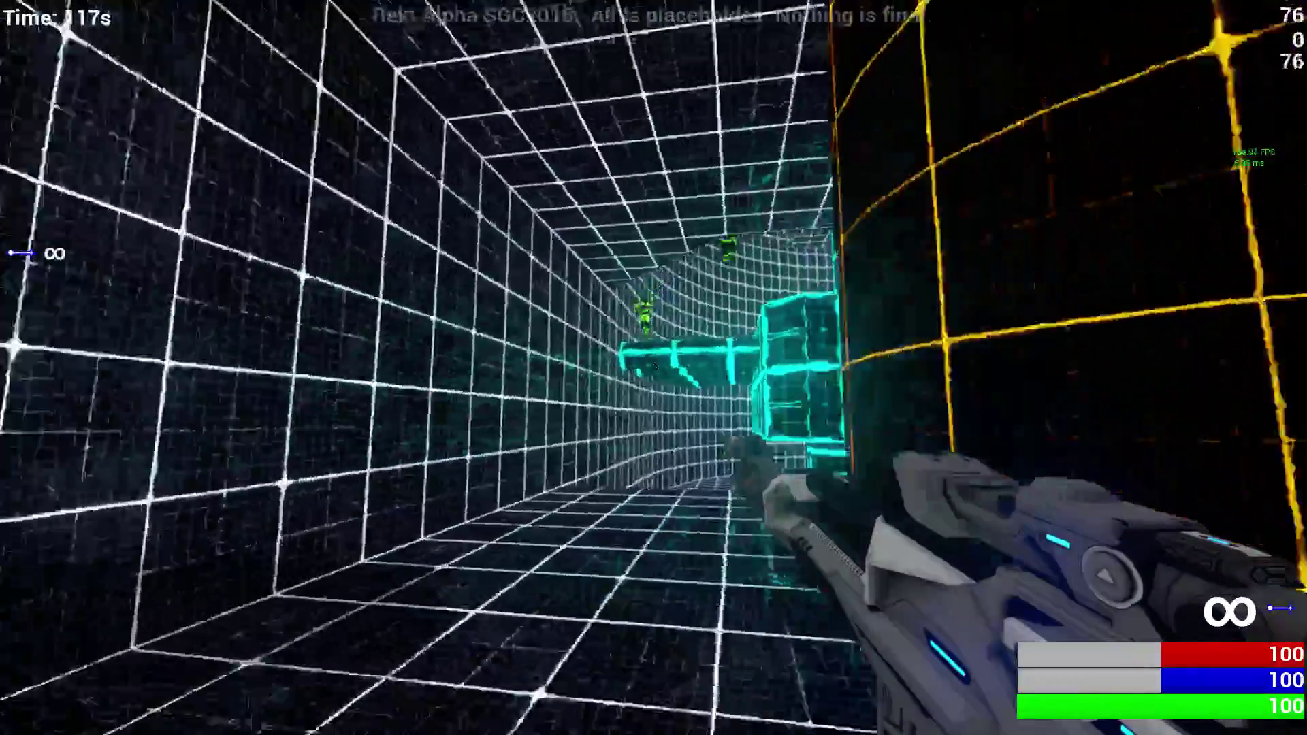
Step: Shoot at opponents while pushing down the next corridor until killed
{"action": "left_click", "coordinate": [654, 368]}
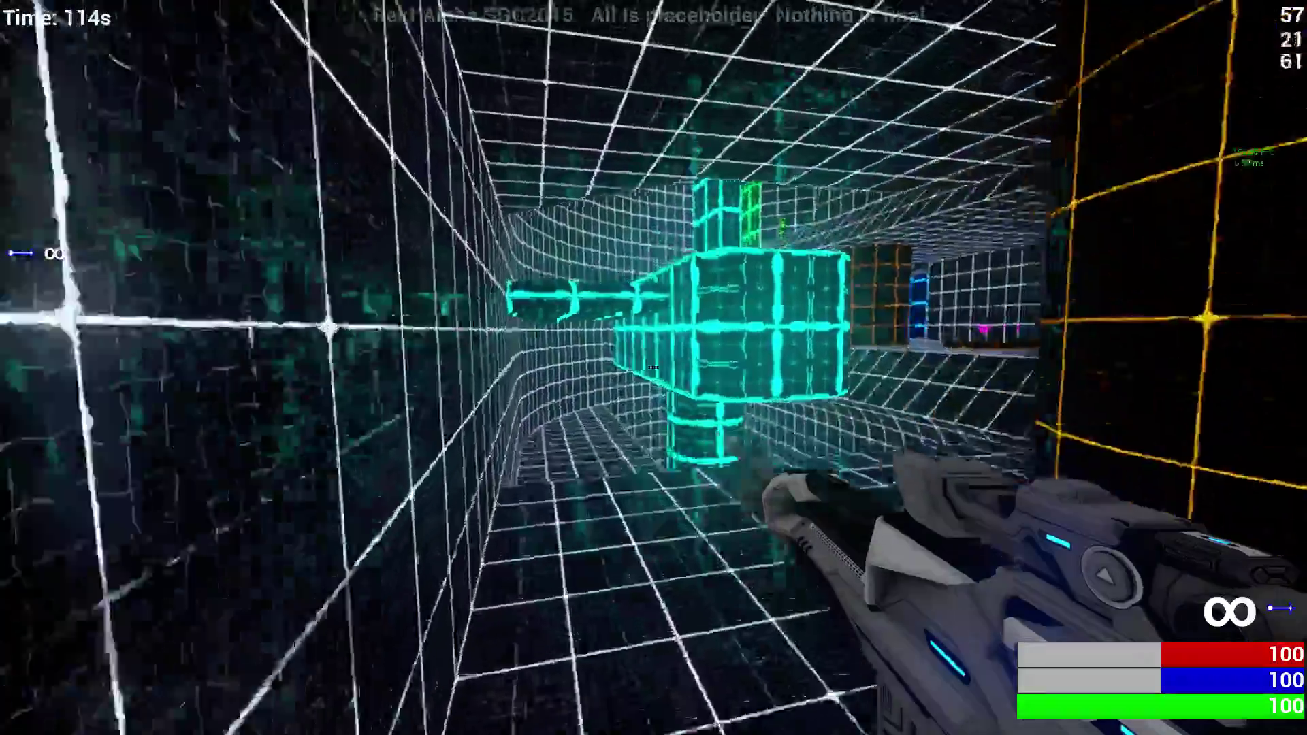
{"action": "left_click", "coordinate": [653, 368]}
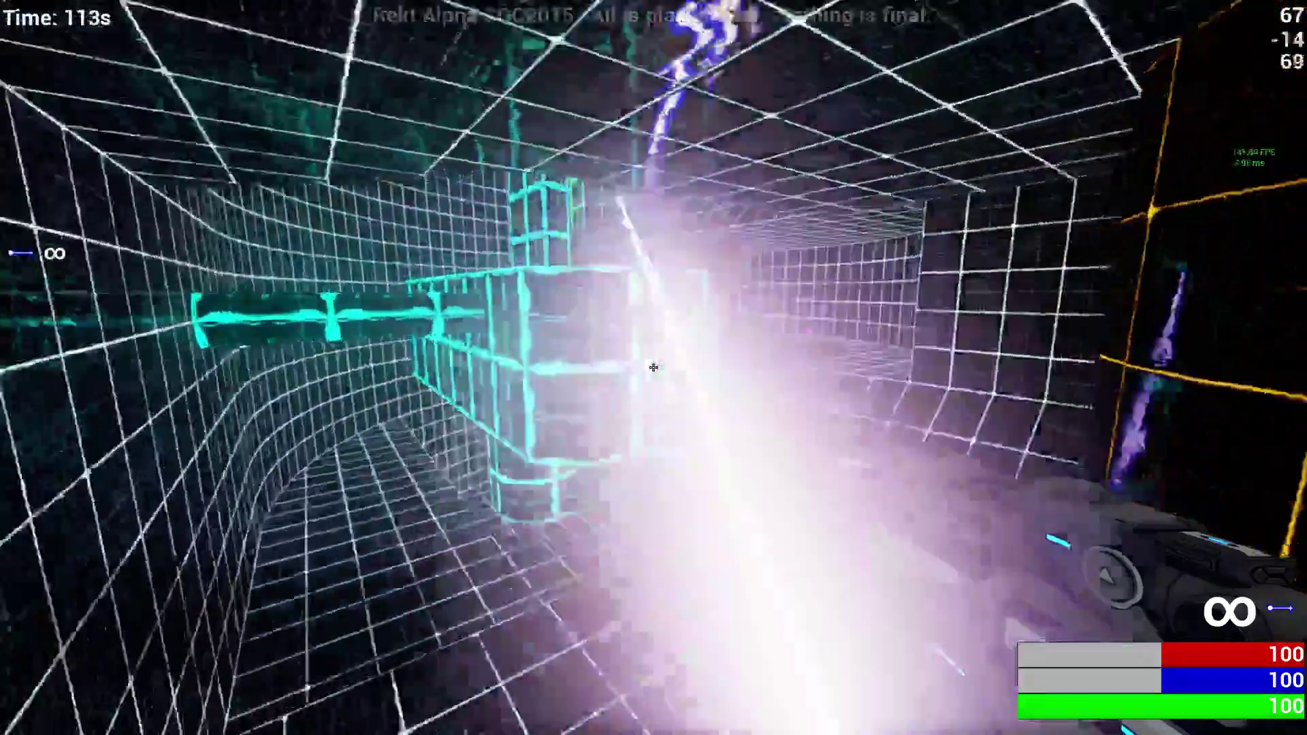
{"action": "key", "text": "w"}
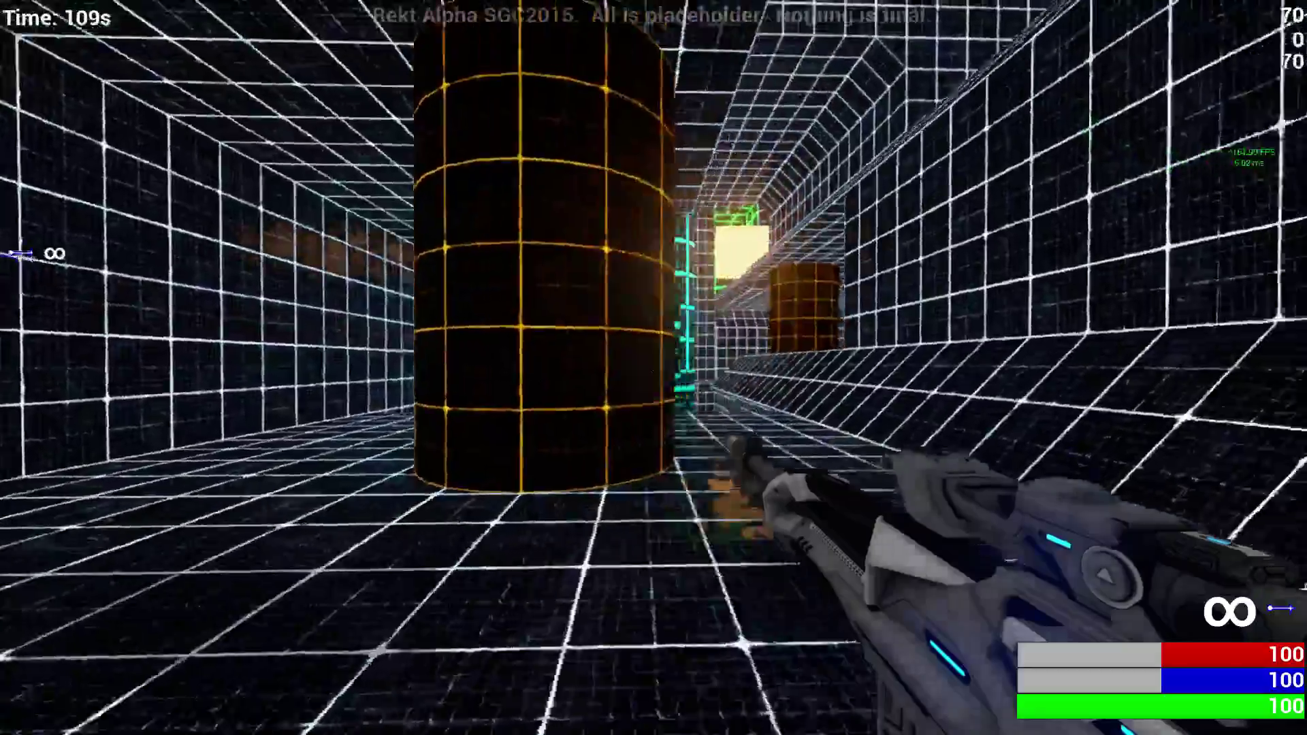
{"action": "key", "text": "w"}
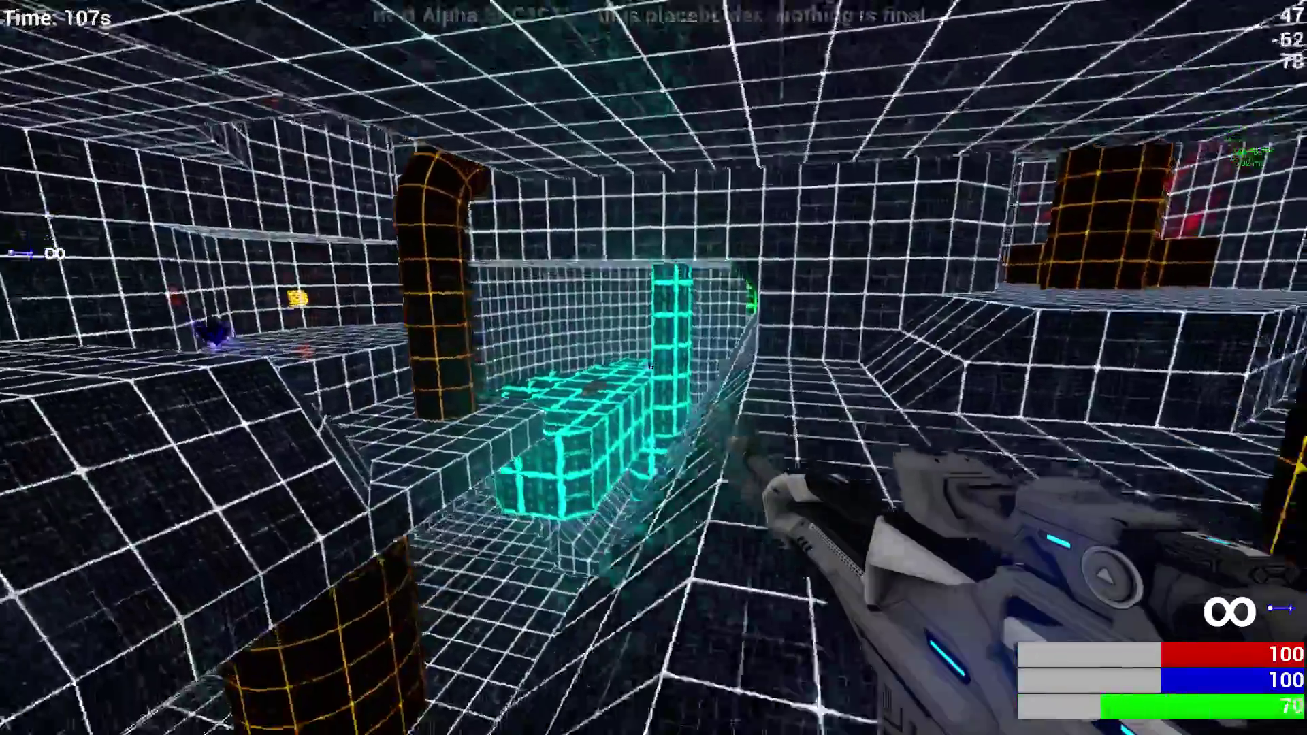
{"action": "key", "text": "w"}
{"action": "left_click", "coordinate": [654, 368]}
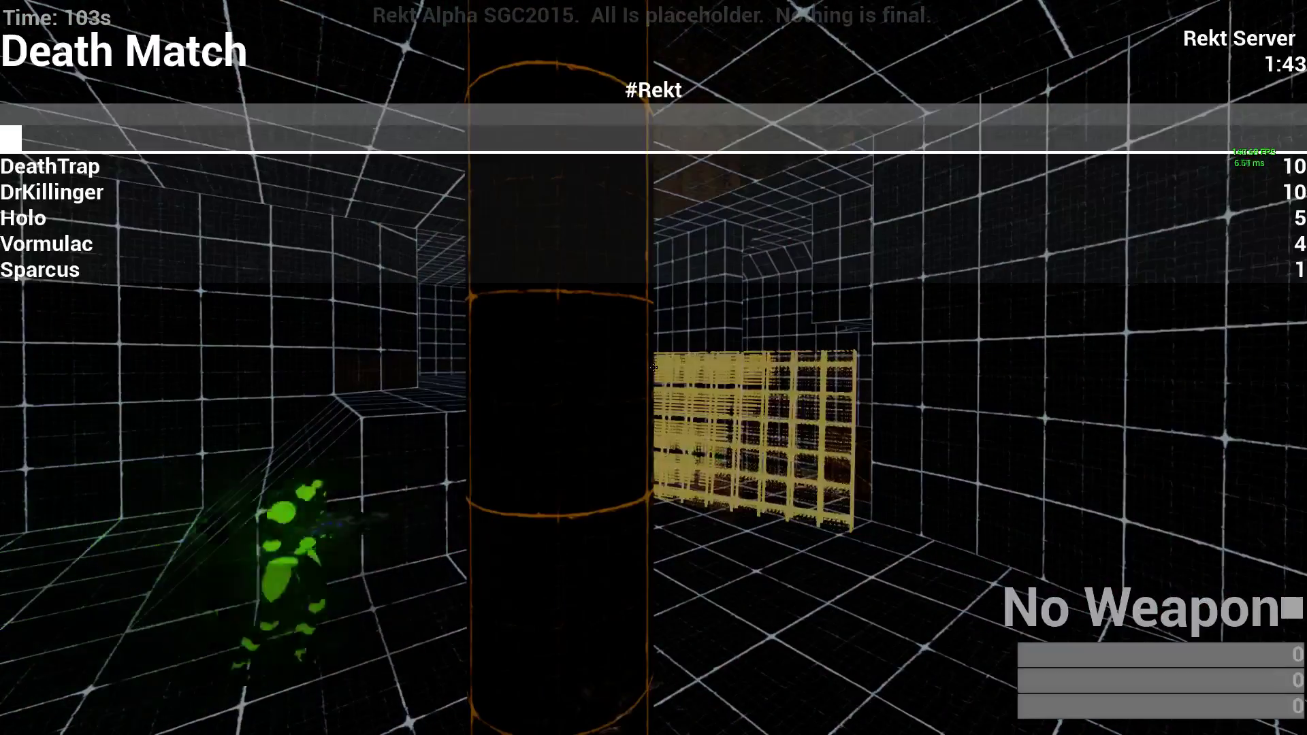
Step: Respawn, move past the grid pit into the orange and blue area, and check the scores
{"action": "left_click", "coordinate": [654, 368]}
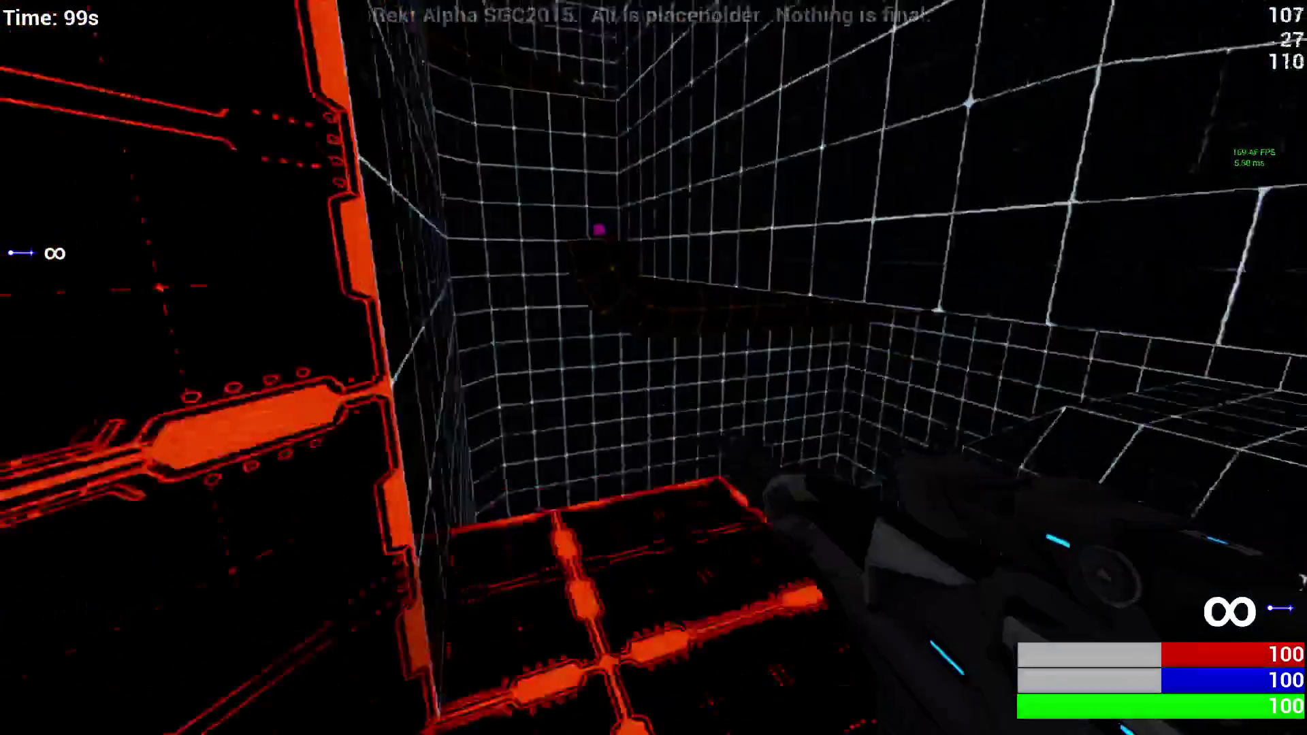
{"action": "key", "text": "w"}
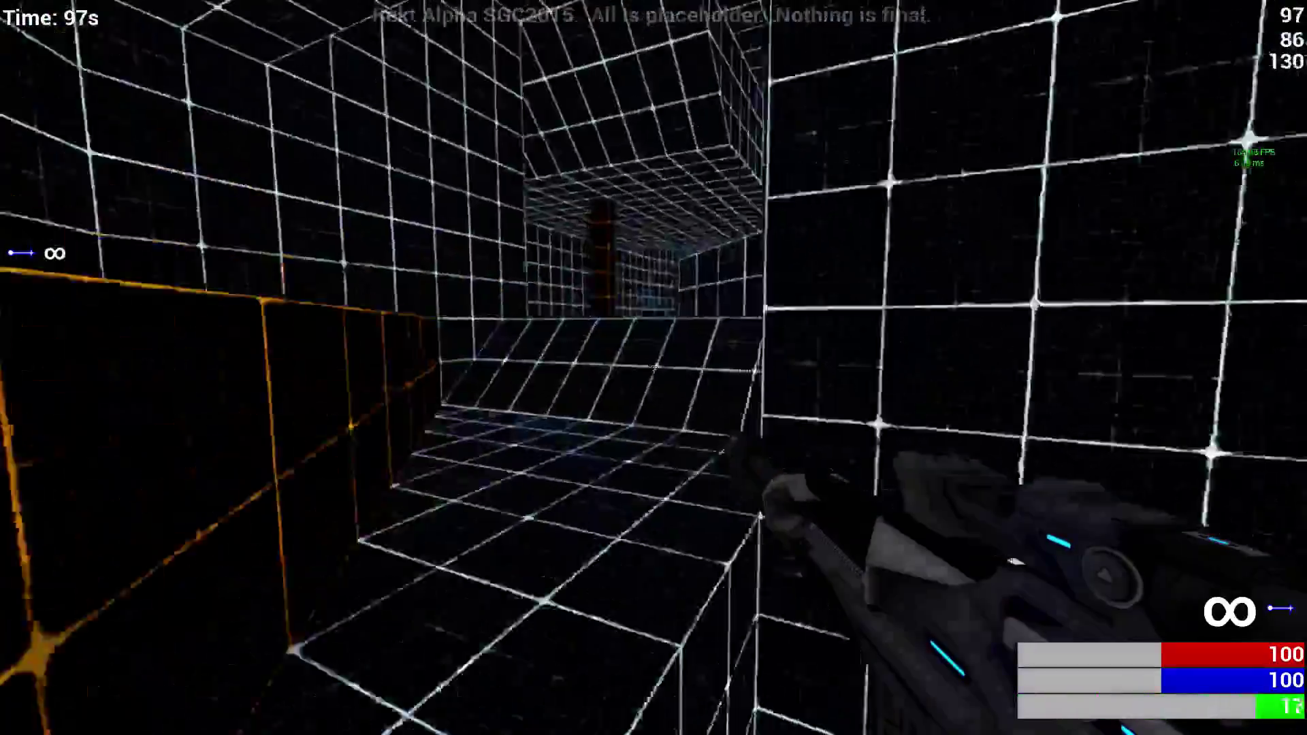
{"action": "key", "text": "w"}
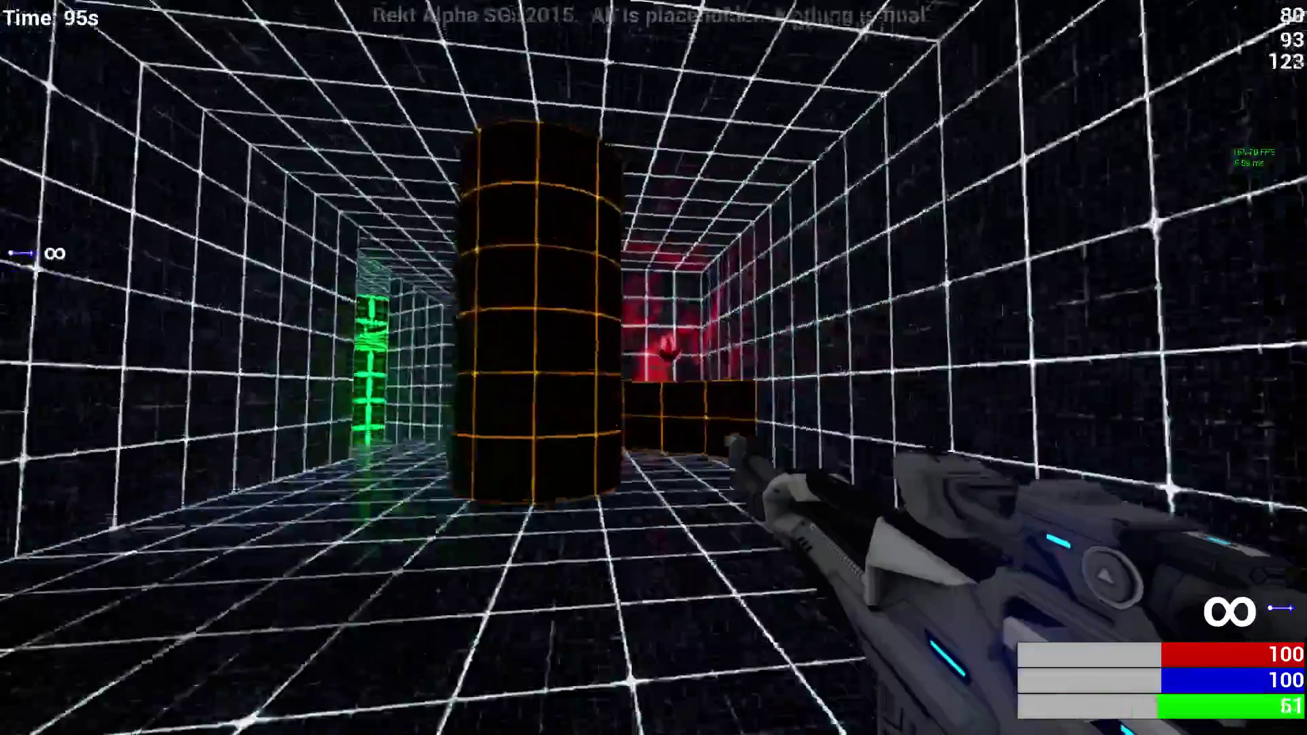
{"action": "key", "text": "w"}
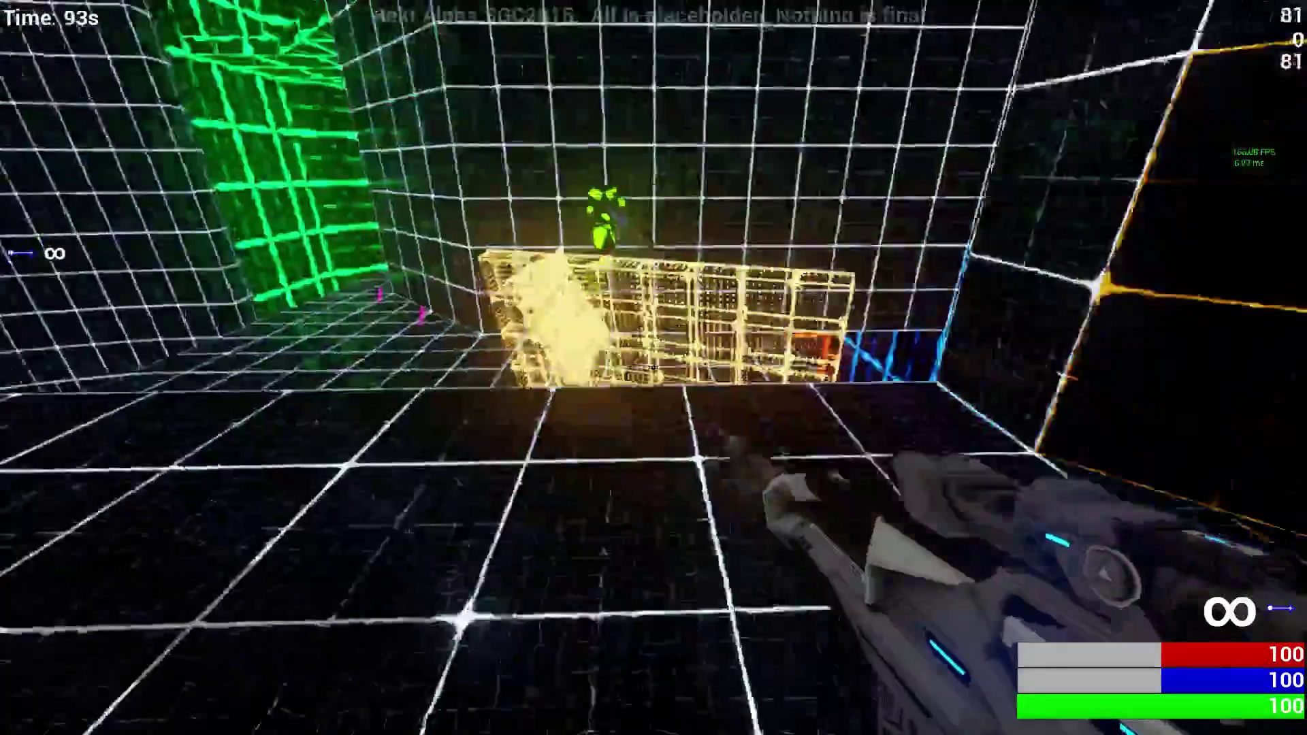
{"action": "key", "text": "w"}
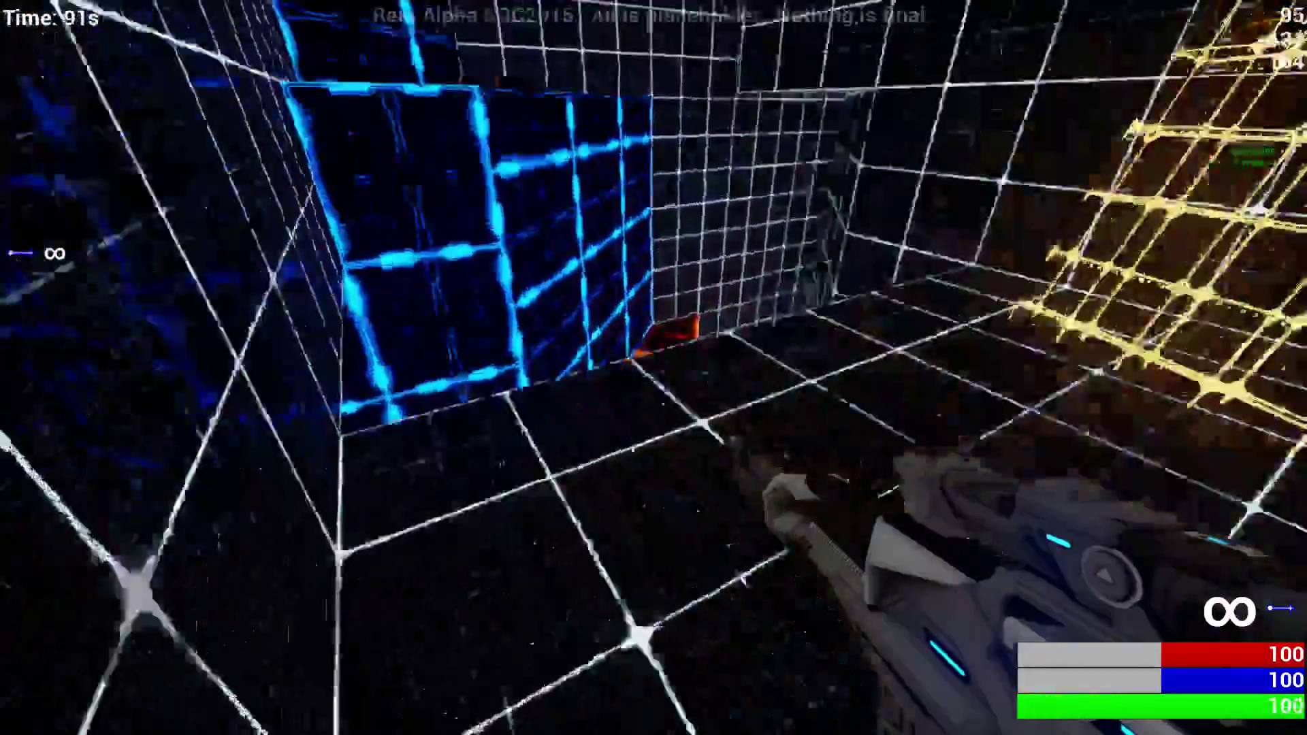
{"action": "key", "text": "w"}
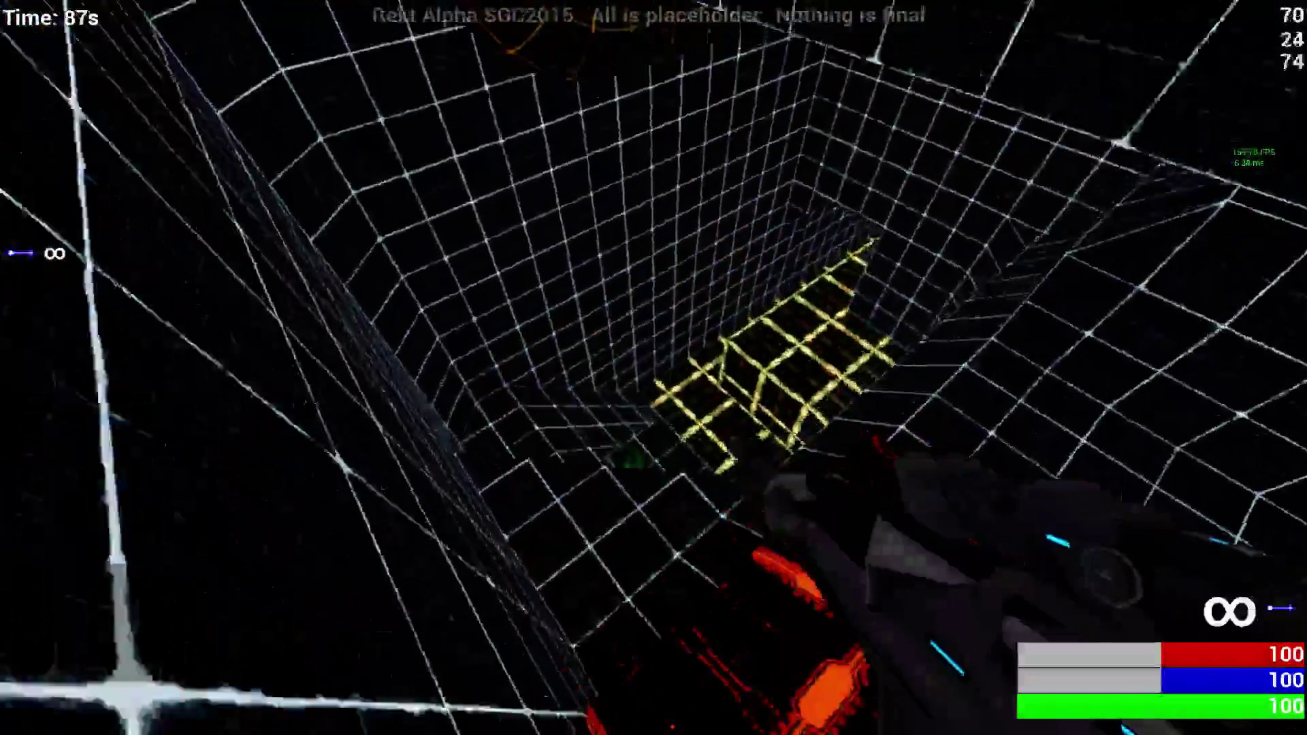
{"action": "key", "text": "Tab"}
{"action": "key", "text": "Tab"}
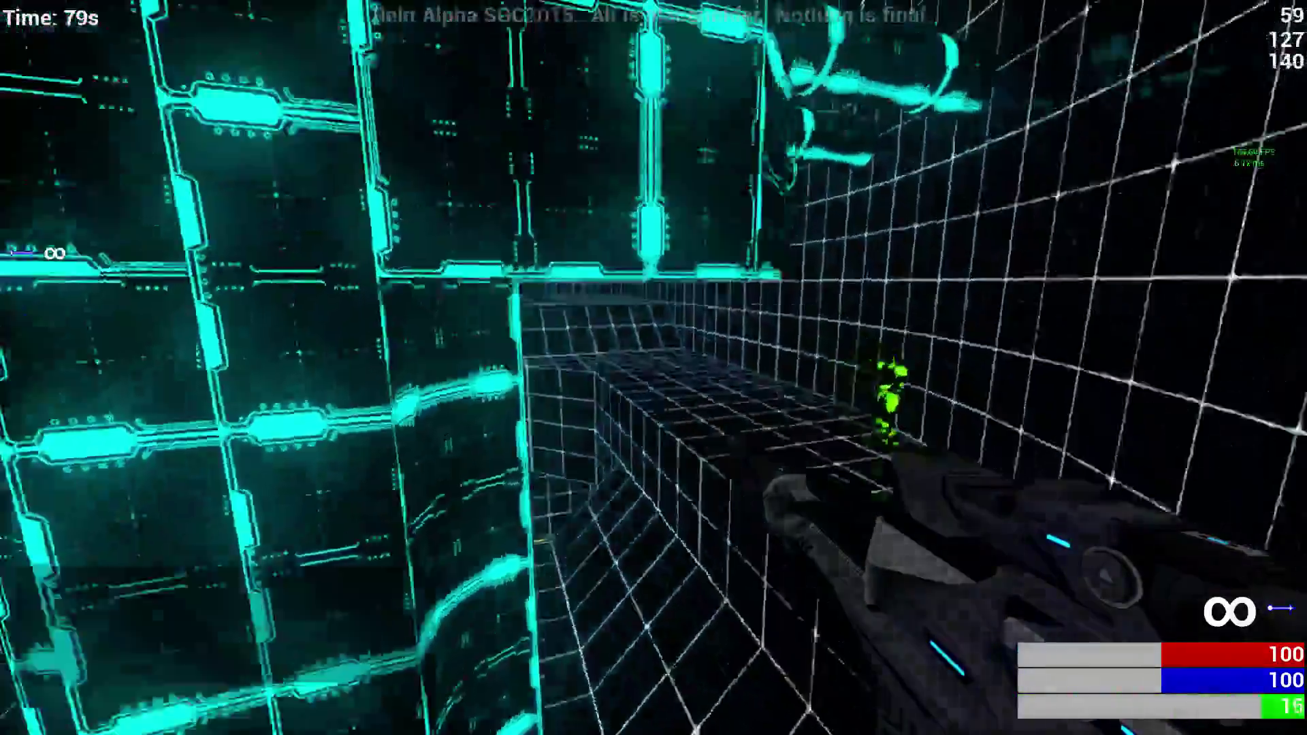
Step: Shoot at opponents ahead and below until the player is killed
{"action": "left_click", "coordinate": [654, 368]}
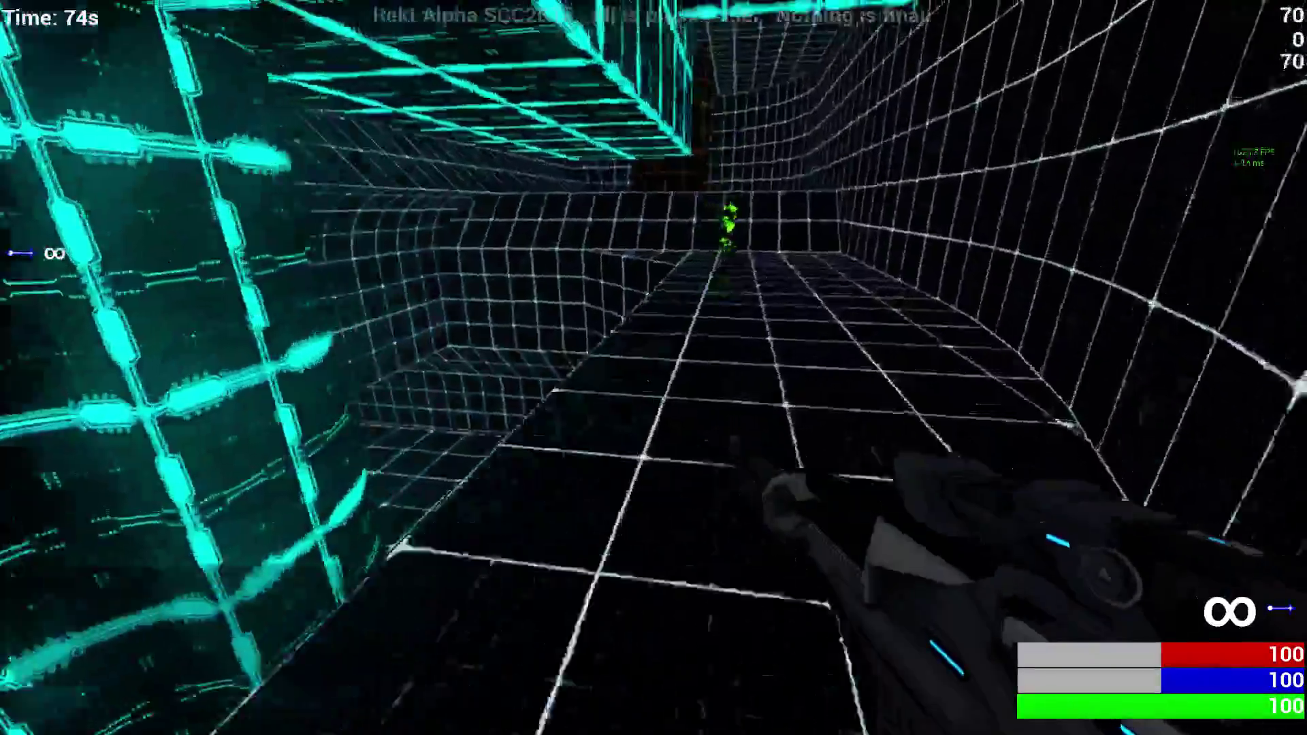
{"action": "left_click", "coordinate": [653, 369]}
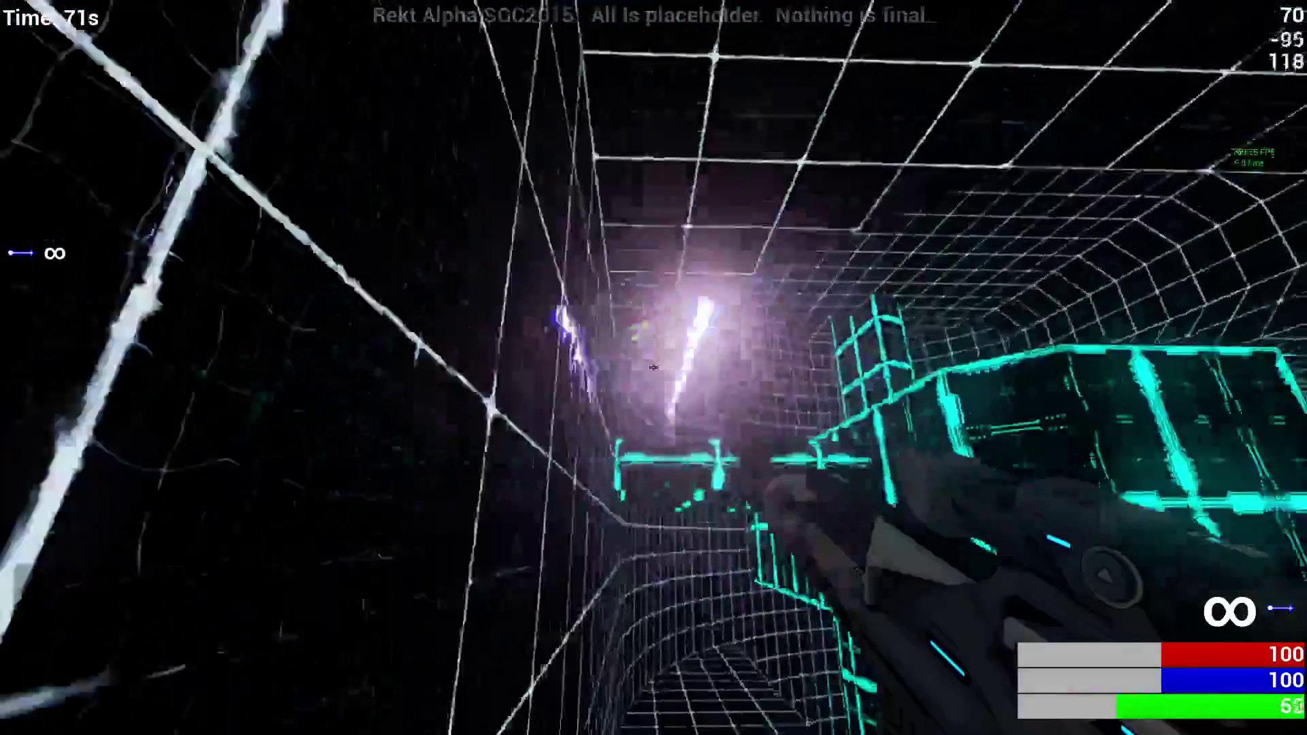
{"action": "left_click", "coordinate": [653, 367]}
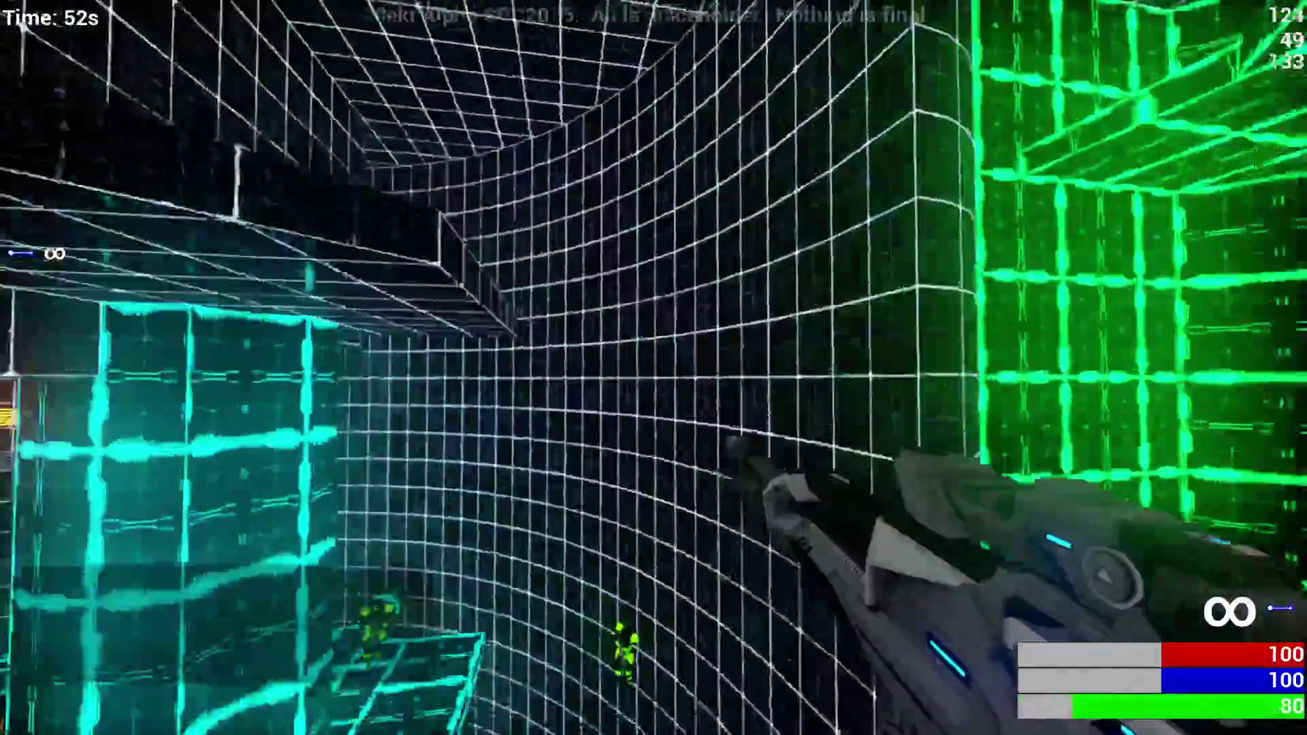
{"action": "left_click", "coordinate": [653, 367]}
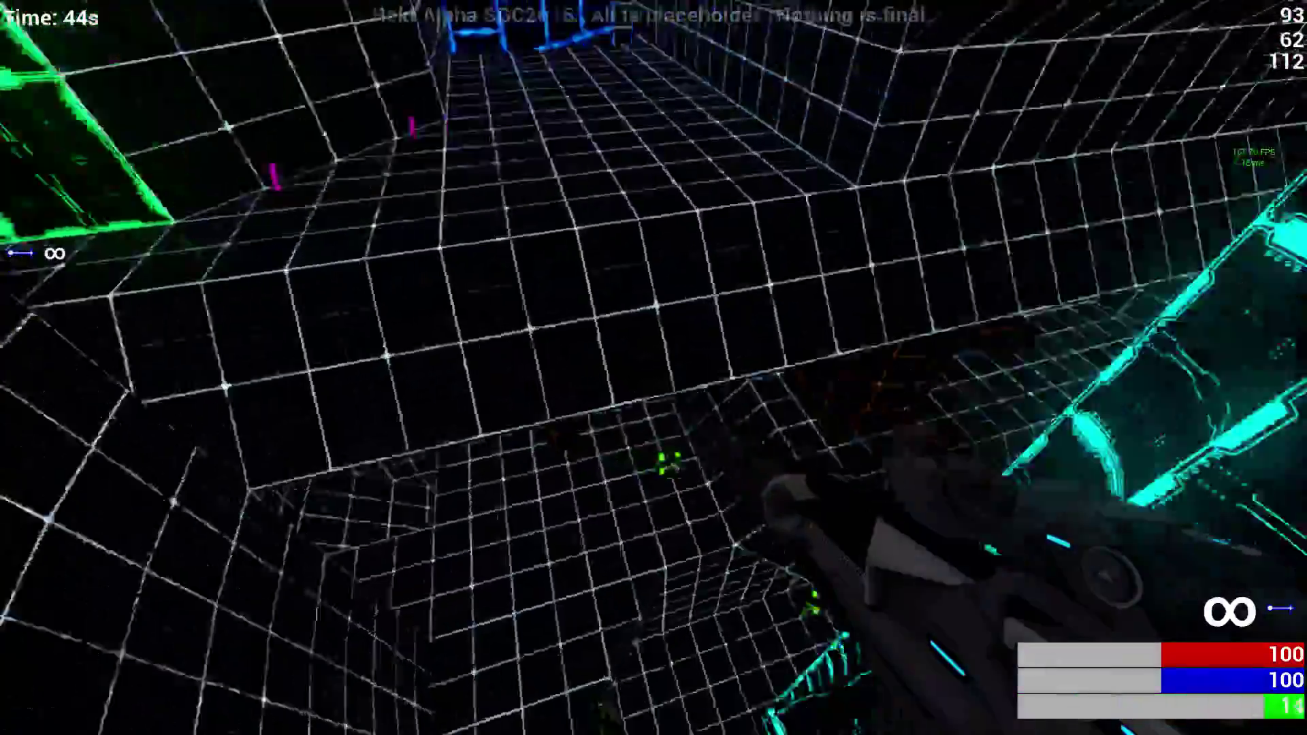
{"action": "left_click", "coordinate": [654, 368]}
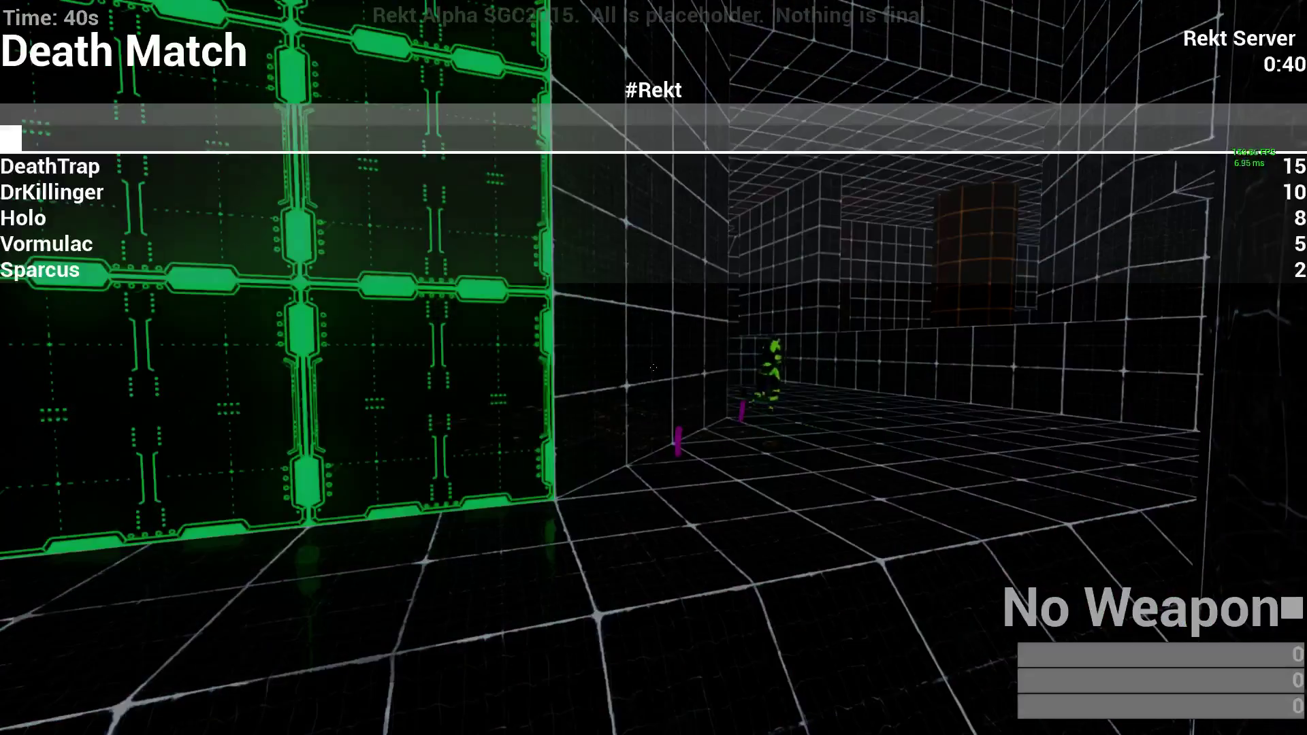
Step: Respawn, push past the orange pillars and fire twice at an opponent ahead
{"action": "left_click", "coordinate": [653, 368]}
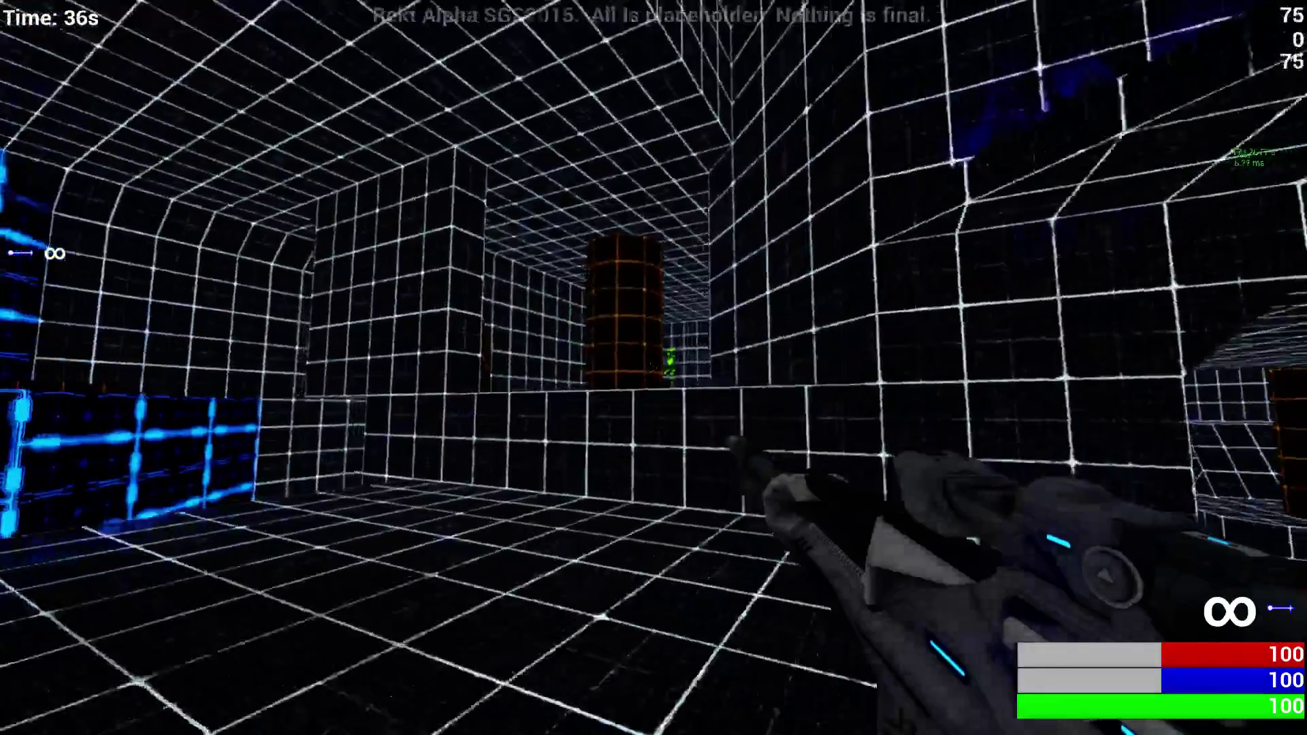
{"action": "key", "text": "w"}
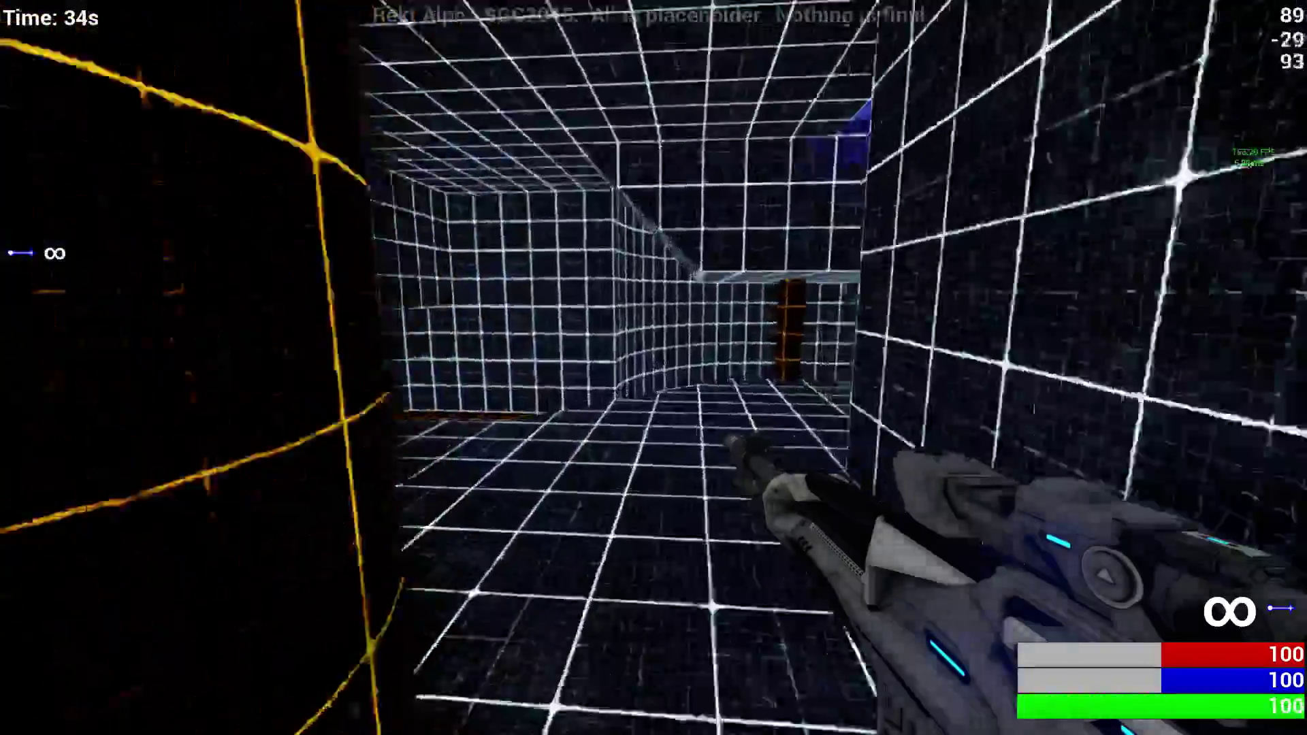
{"action": "key", "text": "w"}
{"action": "key", "text": "w"}
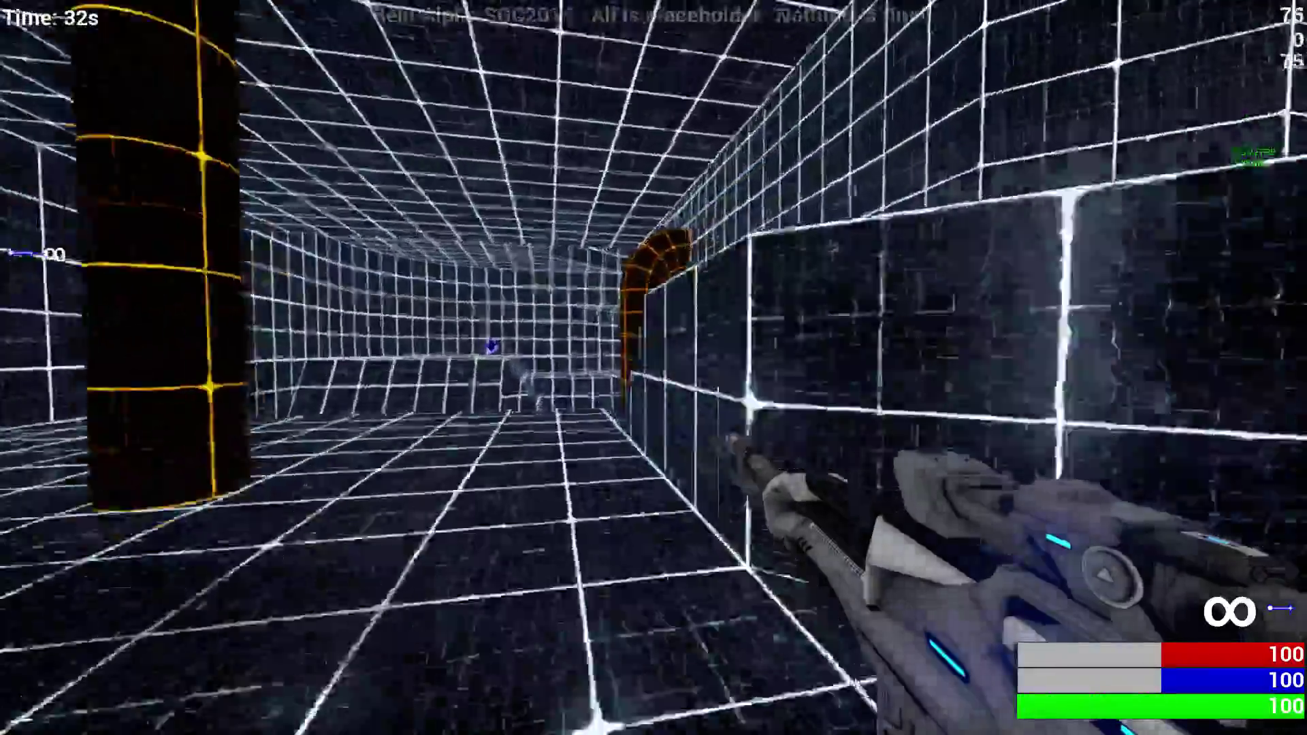
{"action": "left_click", "coordinate": [654, 367]}
{"action": "key", "text": "w"}
{"action": "left_click", "coordinate": [654, 368]}
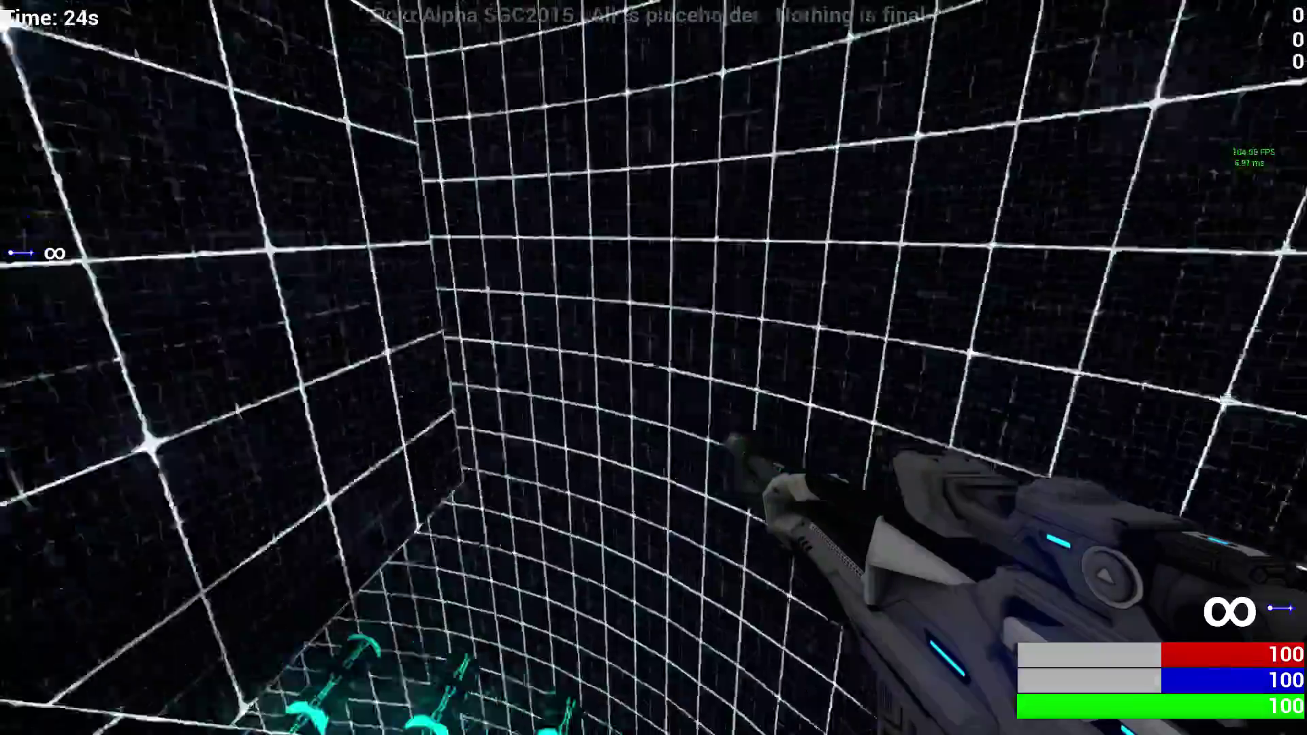
Step: Advance along the grid corridor, shooting at the opponent there
{"action": "key", "text": "w"}
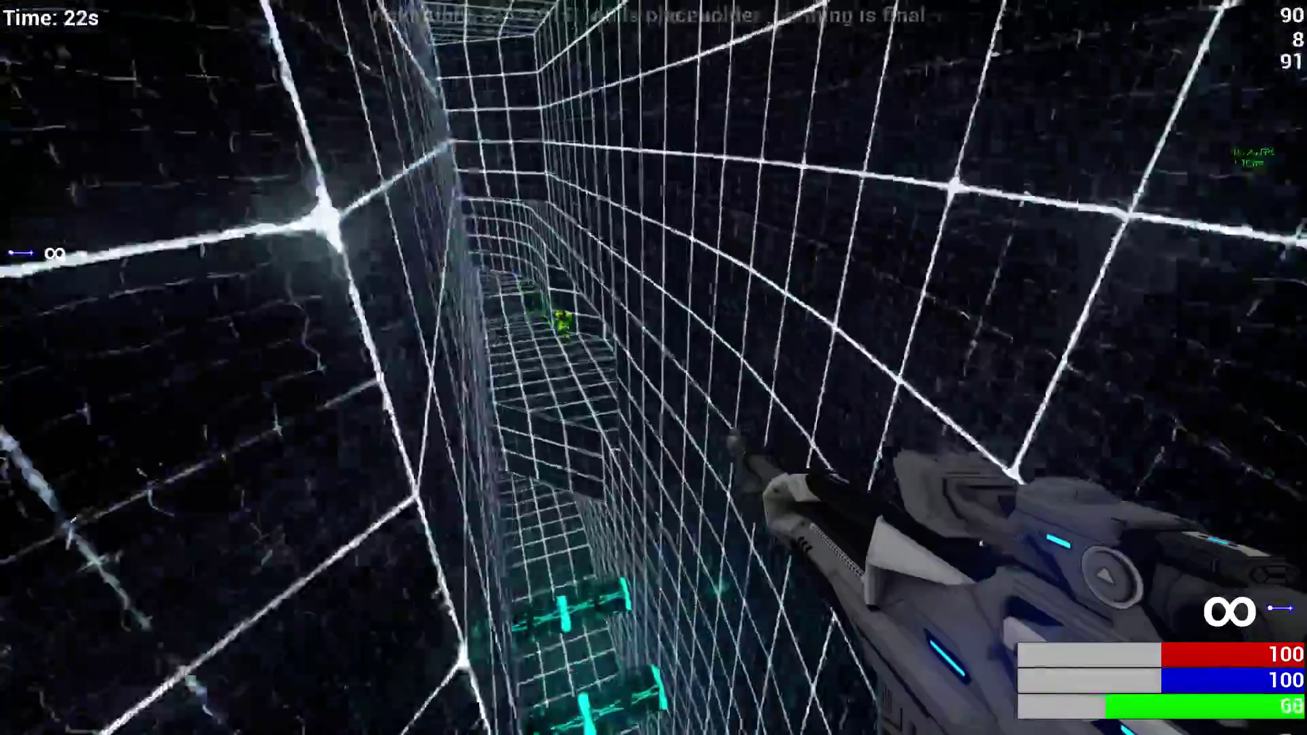
{"action": "key", "text": "w"}
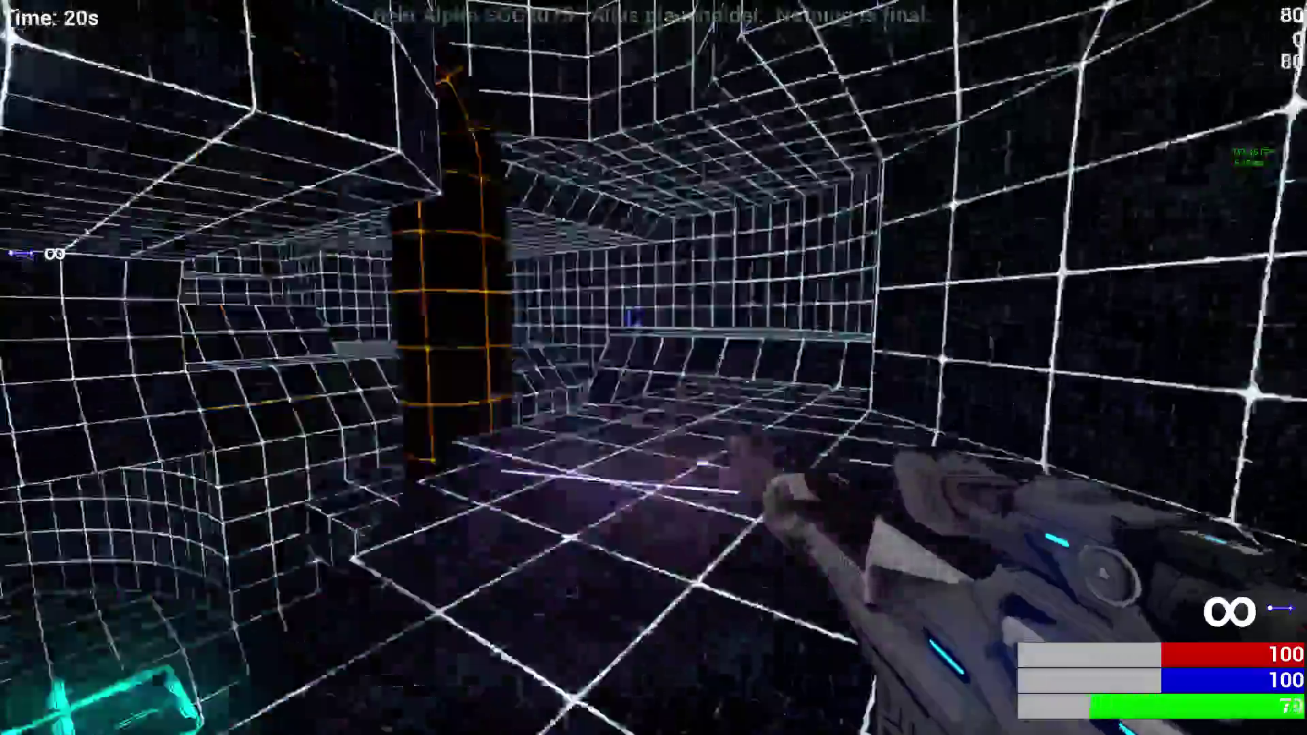
{"action": "key", "text": "w"}
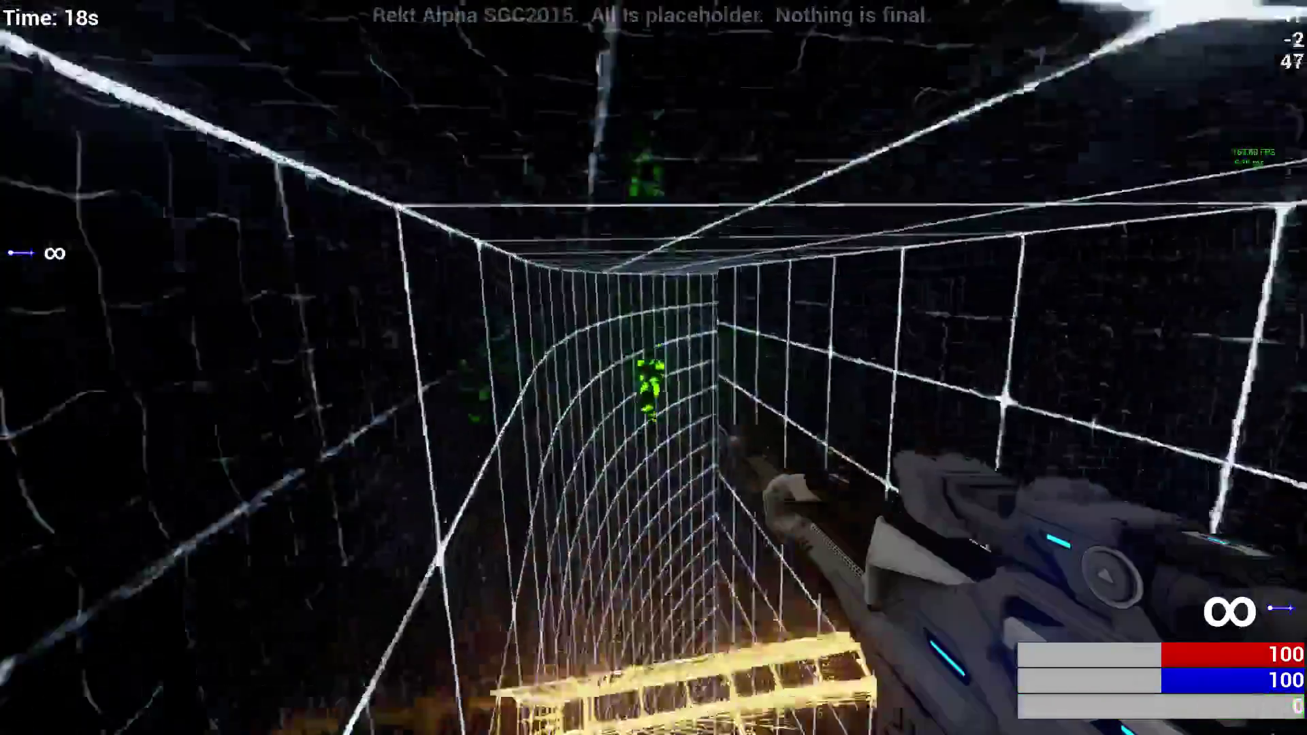
{"action": "left_click", "coordinate": [654, 368]}
{"action": "key", "text": "w"}
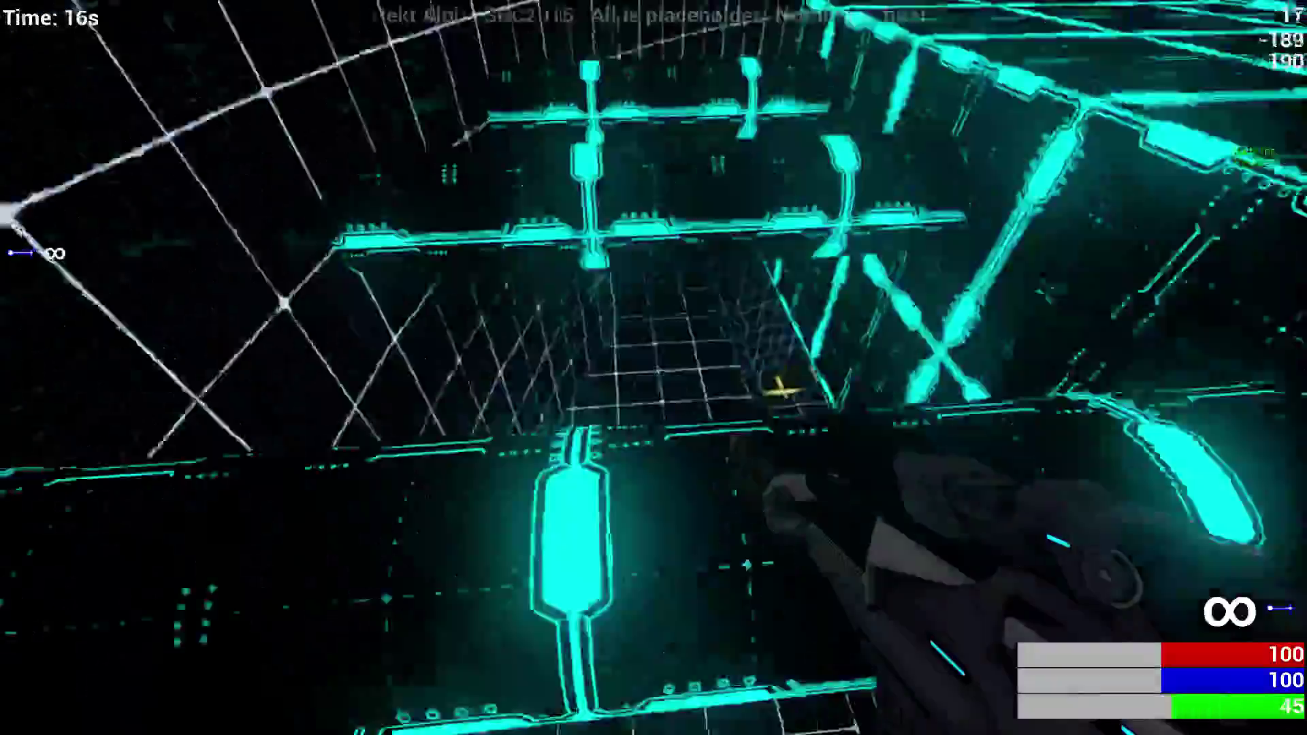
{"action": "left_click", "coordinate": [654, 368]}
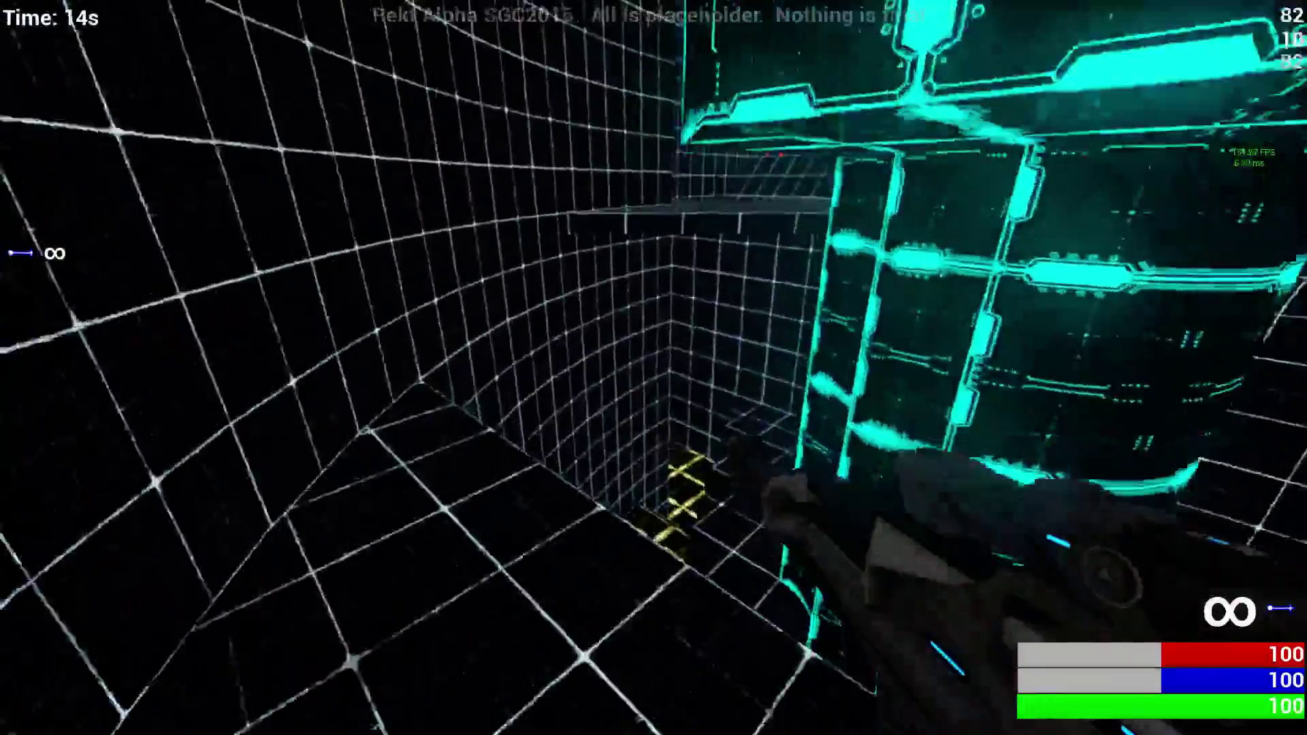
Step: Cross the yellow-floored pit and fire repeatedly at the green enemy ahead
{"action": "key", "text": "w"}
{"action": "key", "text": "w"}
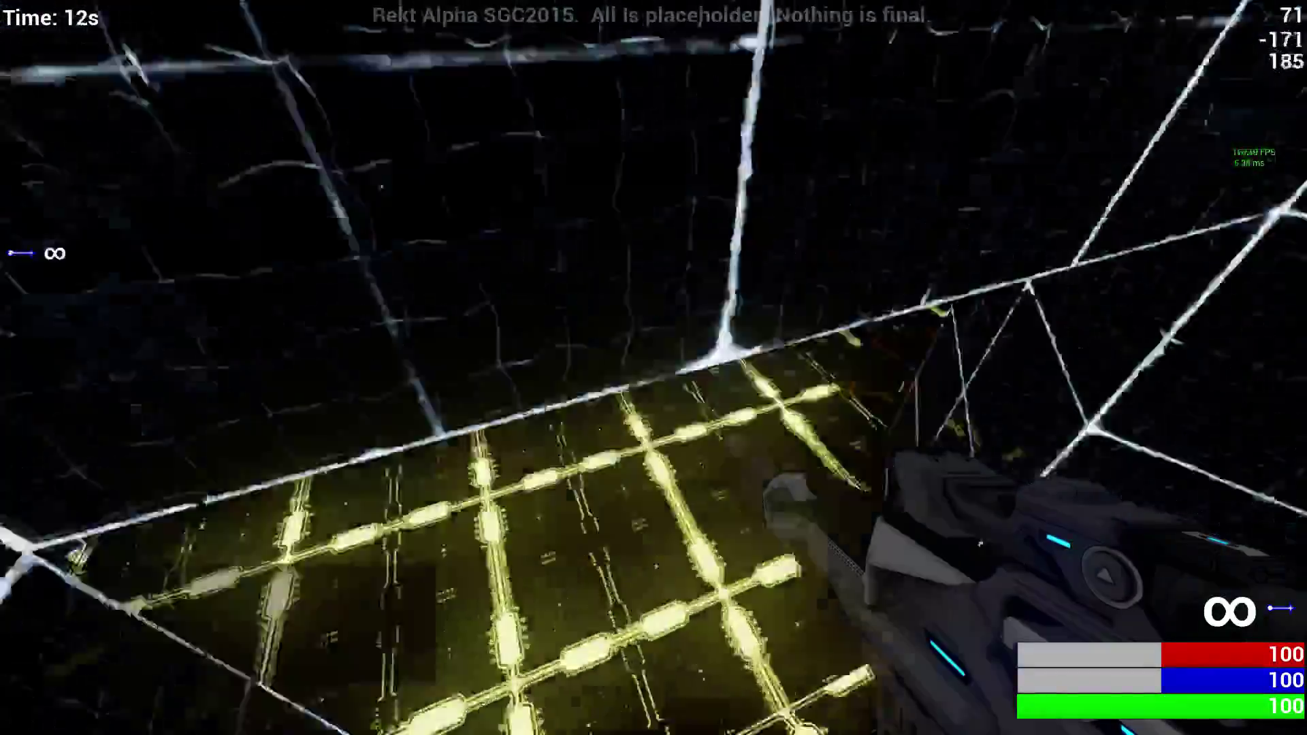
{"action": "key", "text": "w"}
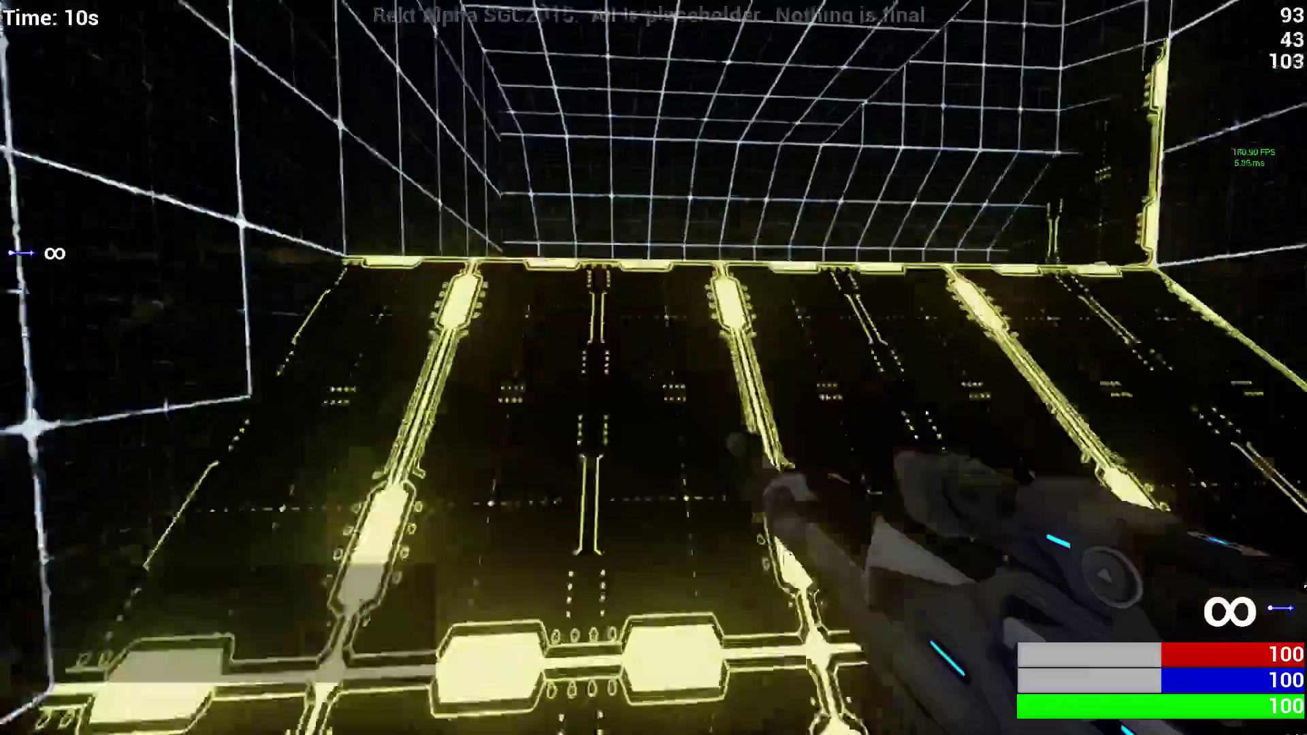
{"action": "key", "text": "w"}
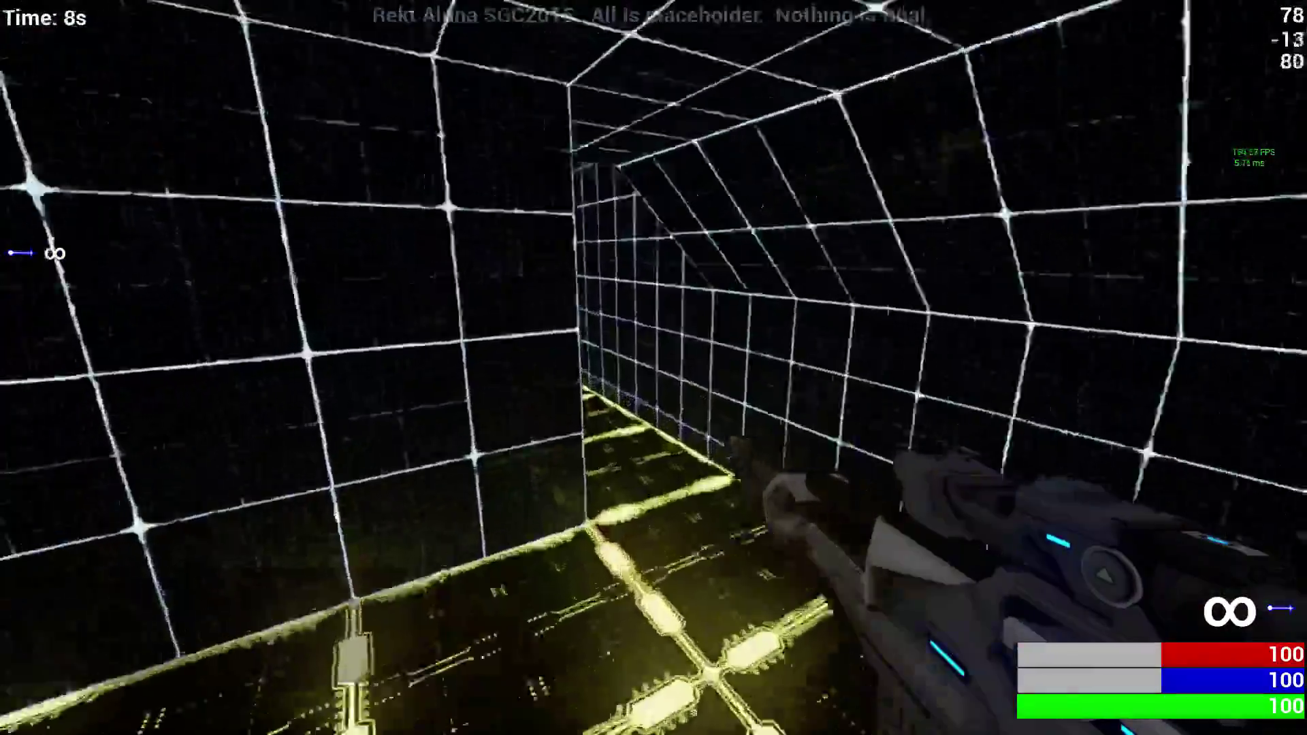
{"action": "key", "text": "w"}
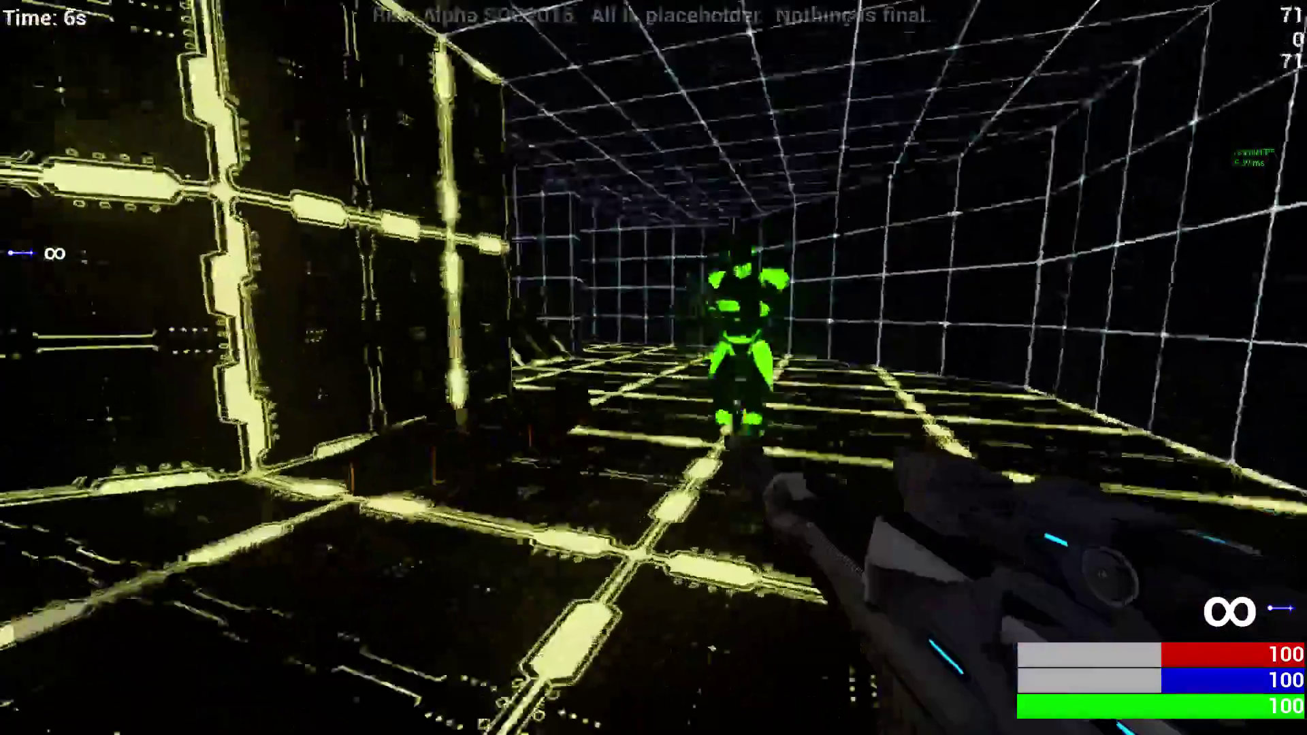
{"action": "left_click", "coordinate": [653, 368]}
{"action": "key", "text": "w"}
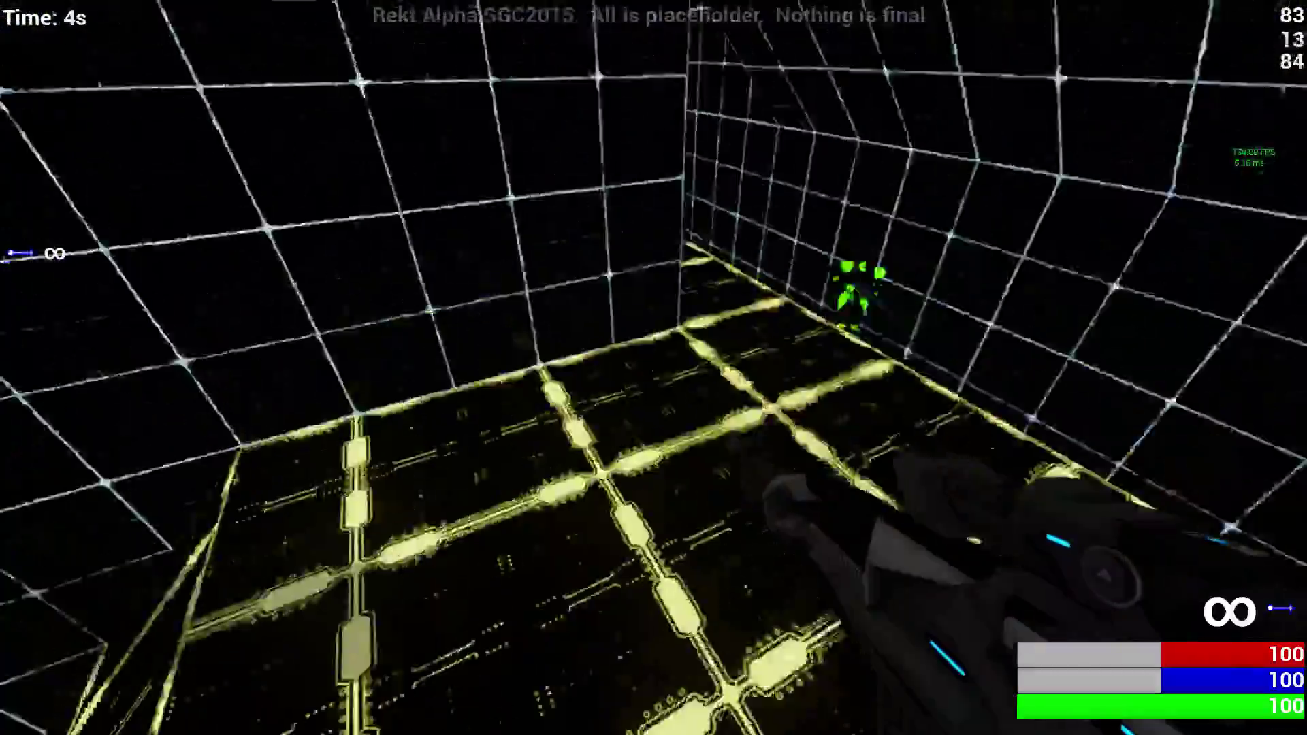
{"action": "left_click", "coordinate": [654, 368]}
{"action": "key", "text": "w"}
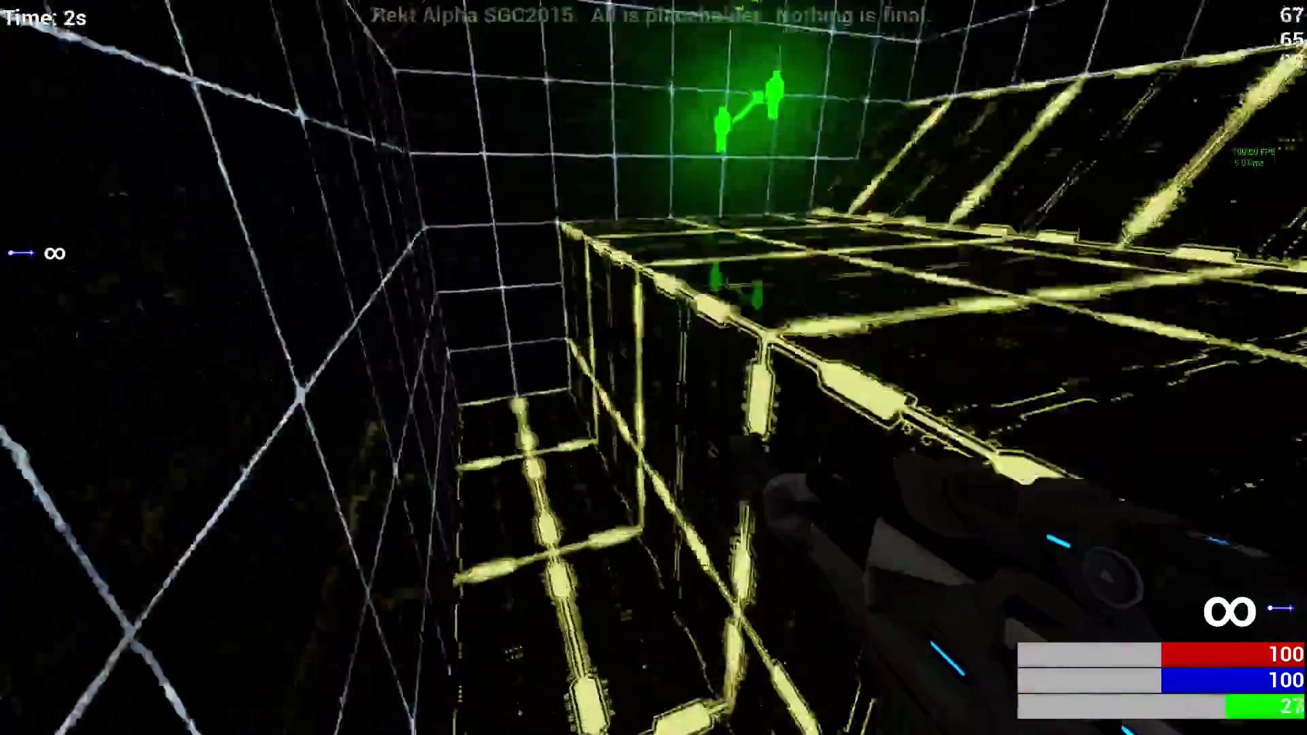
{"action": "left_click", "coordinate": [654, 368]}
{"action": "key", "text": "w"}
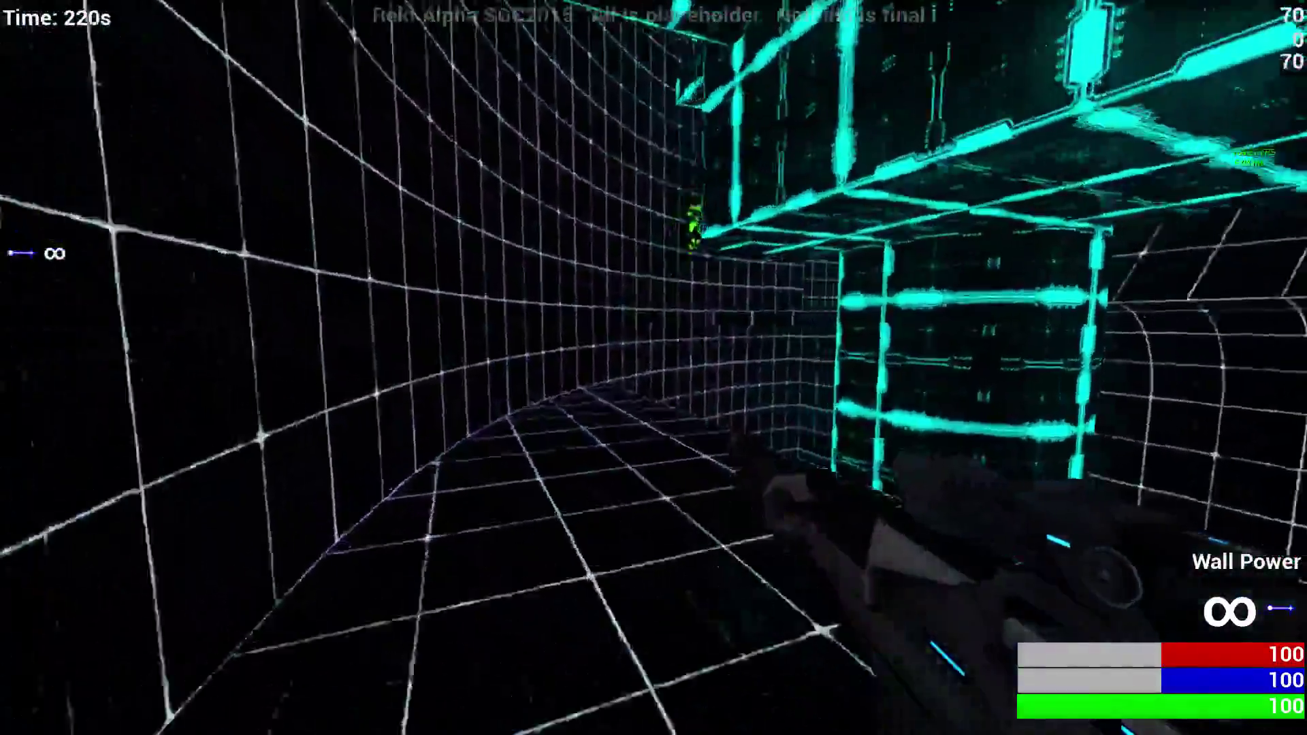
Step: Spawn a yellow grid wall directly in front of the player with Wall Power
{"action": "left_click", "coordinate": [653, 368]}
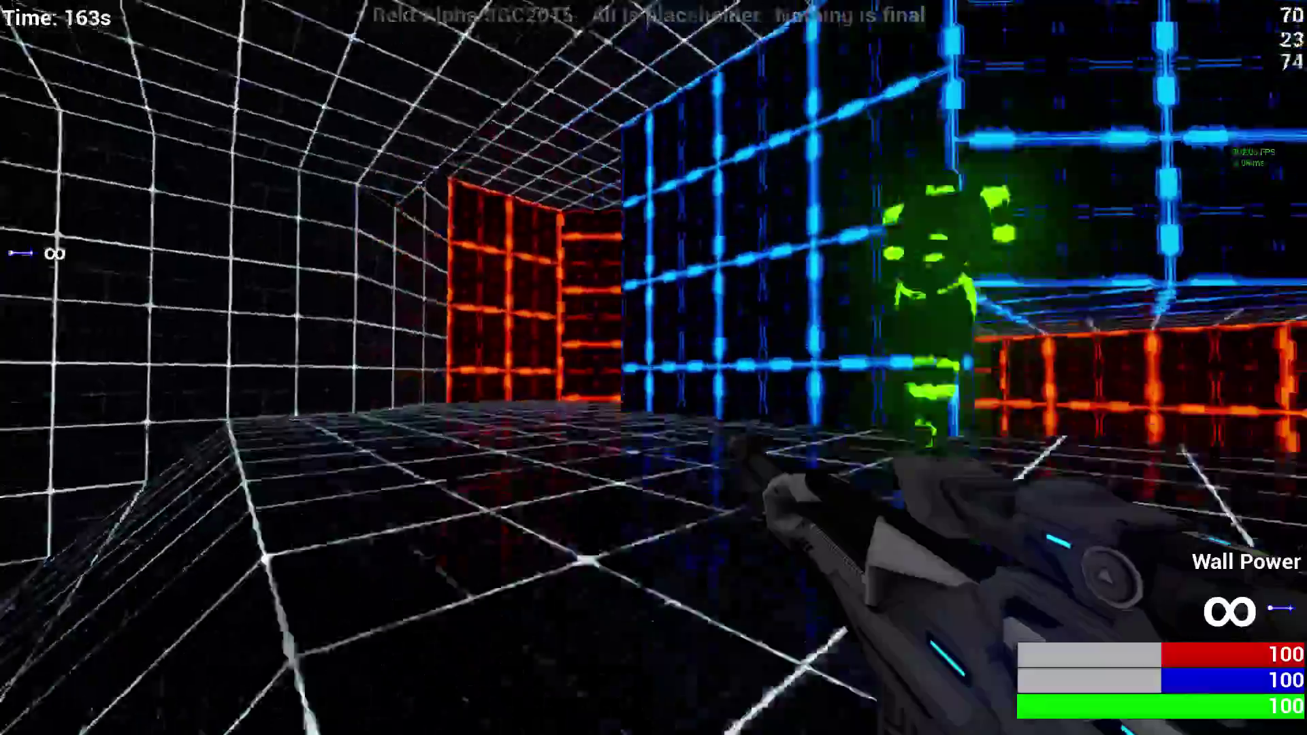
Step: Raise two grid walls, then turn and head down the yellow-floored corridor
{"action": "left_click", "coordinate": [654, 367]}
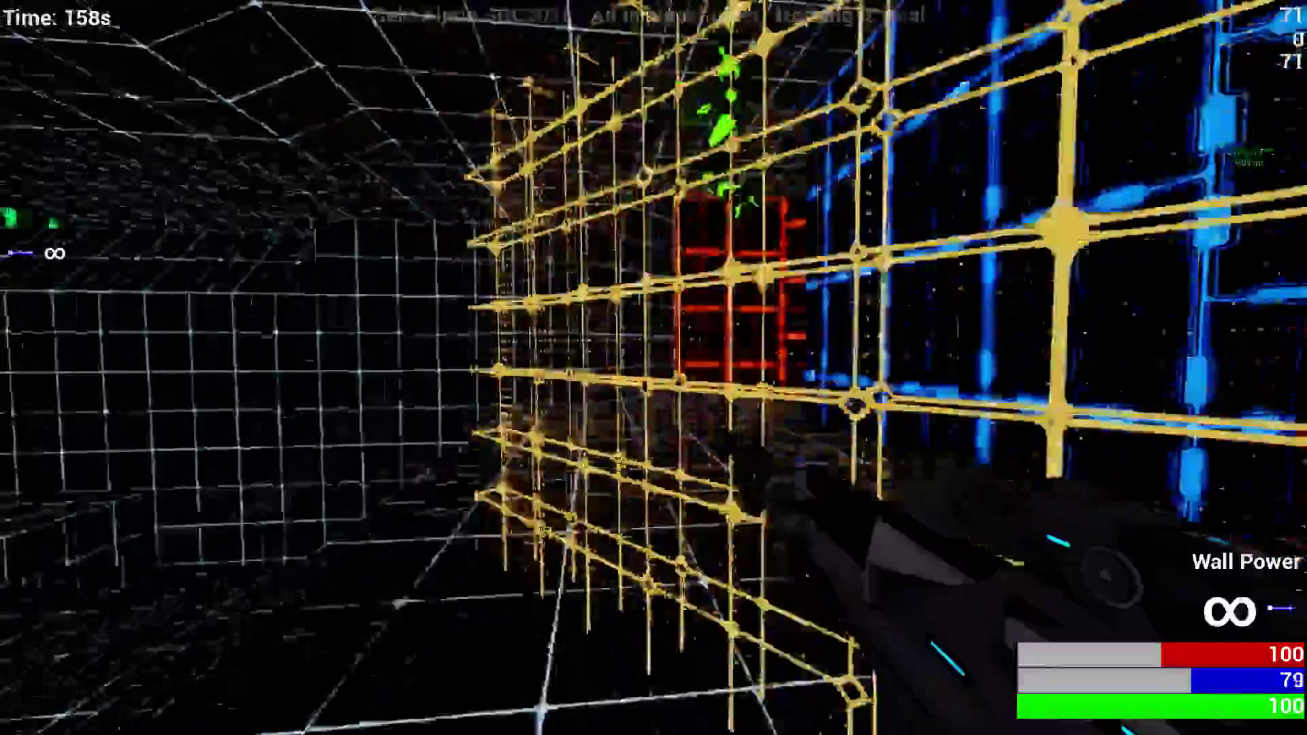
{"action": "left_click", "coordinate": [654, 368]}
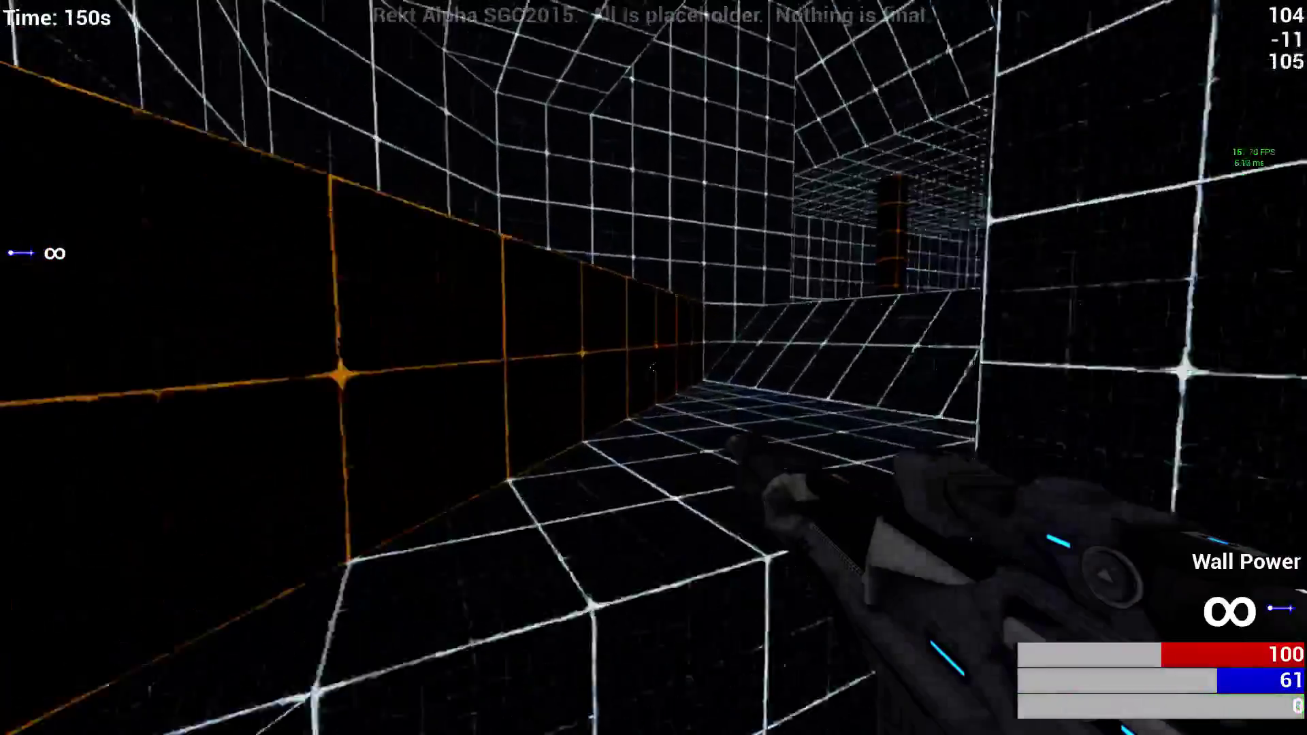
{"action": "left_click_drag", "start_coordinate": [654, 367], "coordinate": [654, 511]}
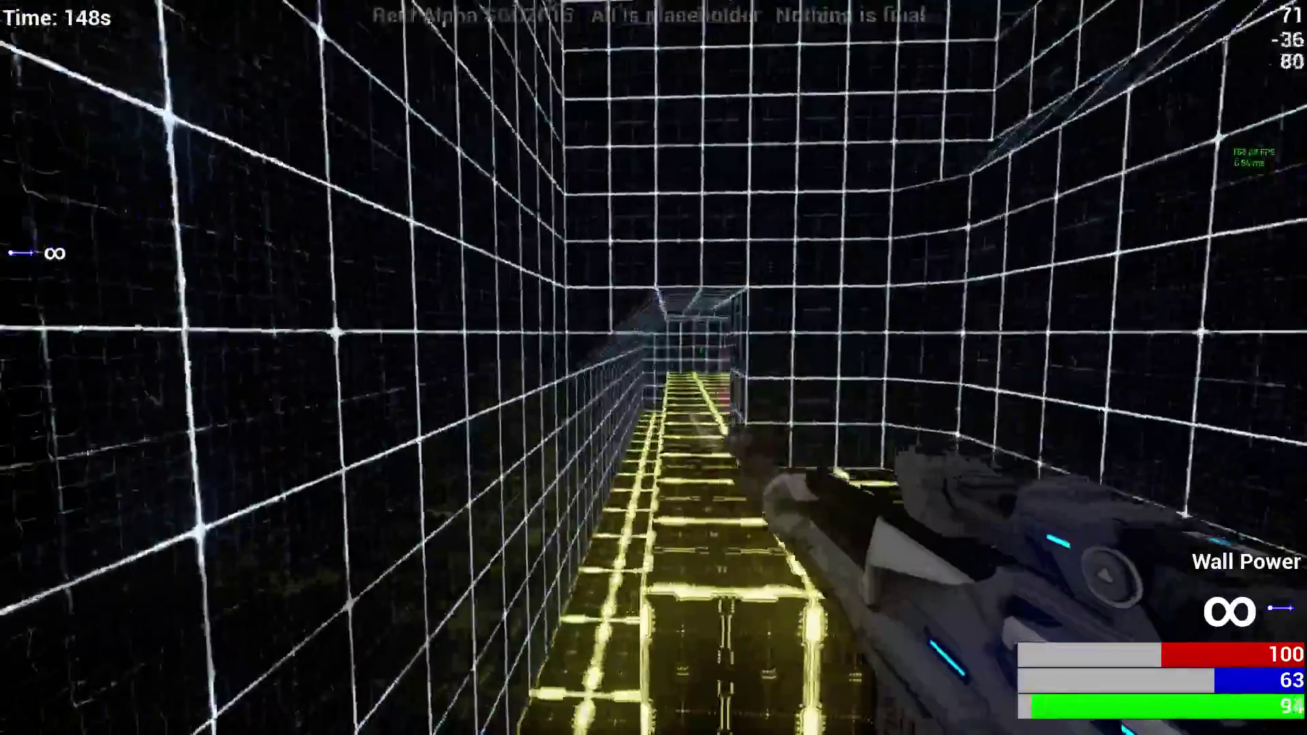
{"action": "key", "text": "w"}
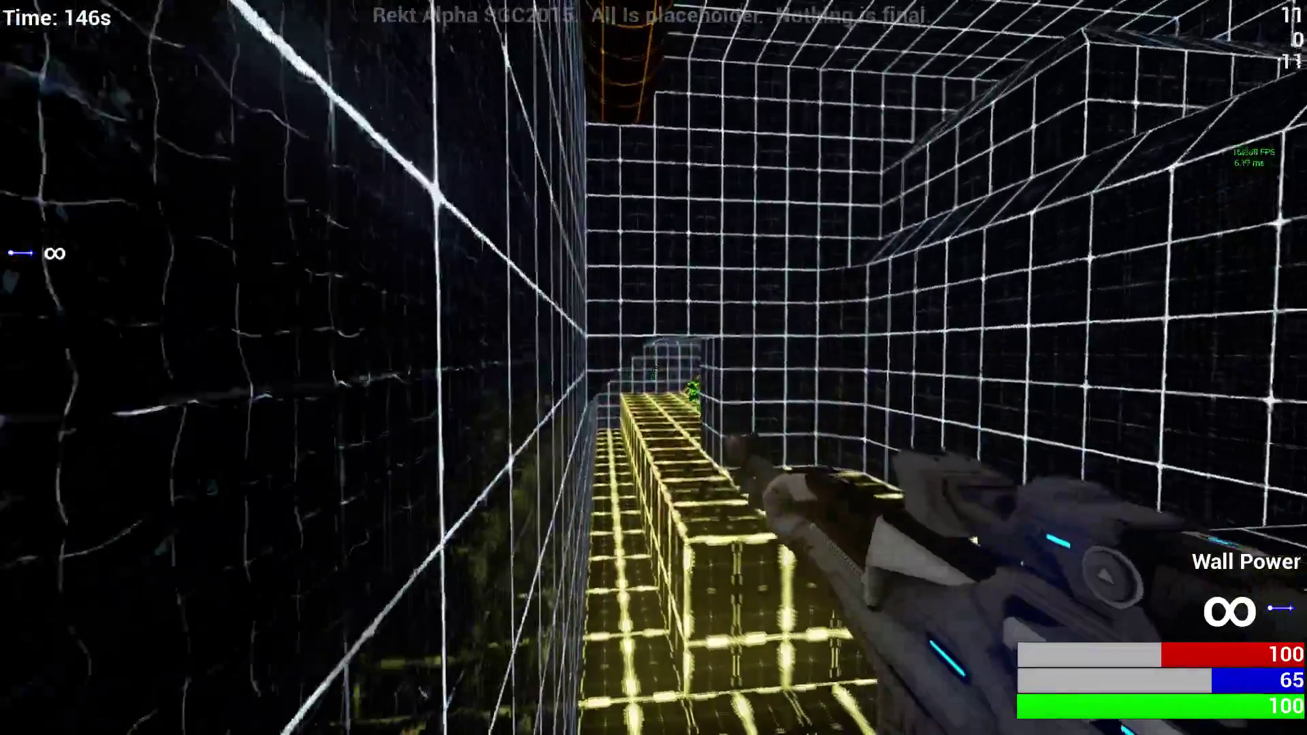
{"action": "key", "text": "w"}
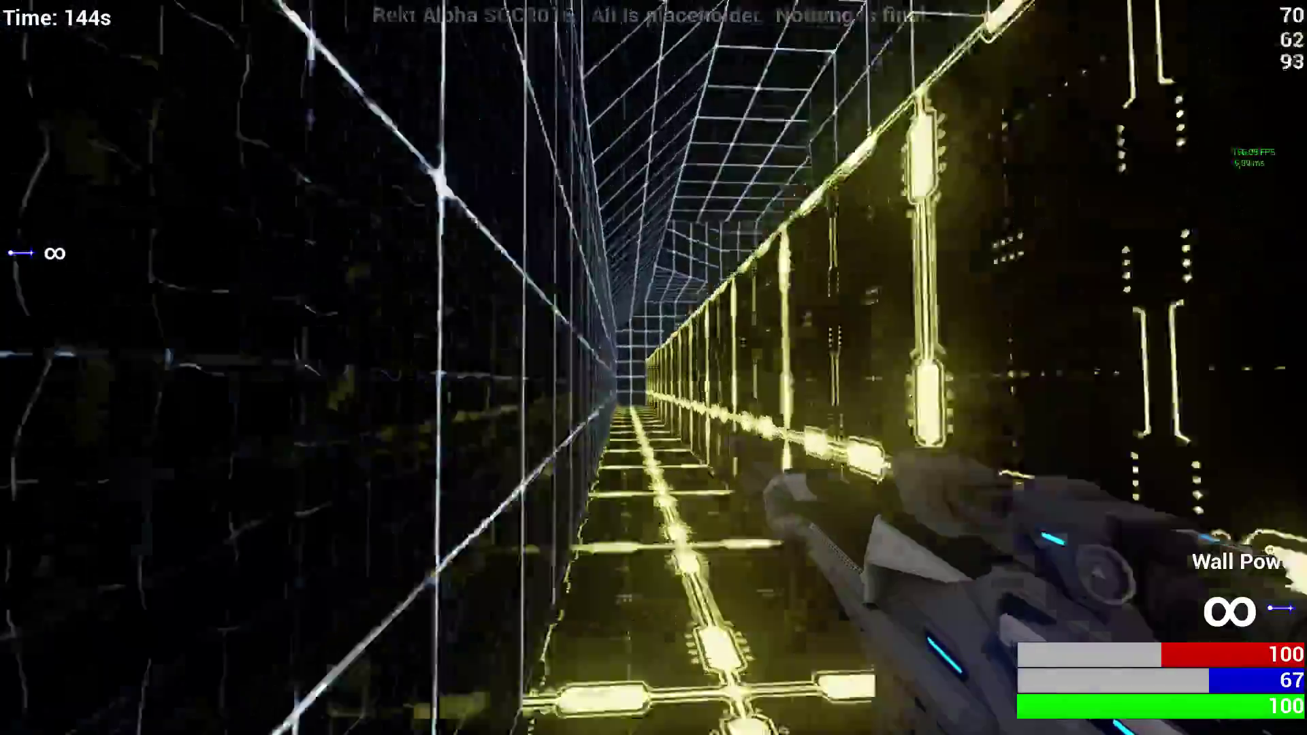
Step: Move through the tall room and orange-pillar room toward the green figure
{"action": "key", "text": "w"}
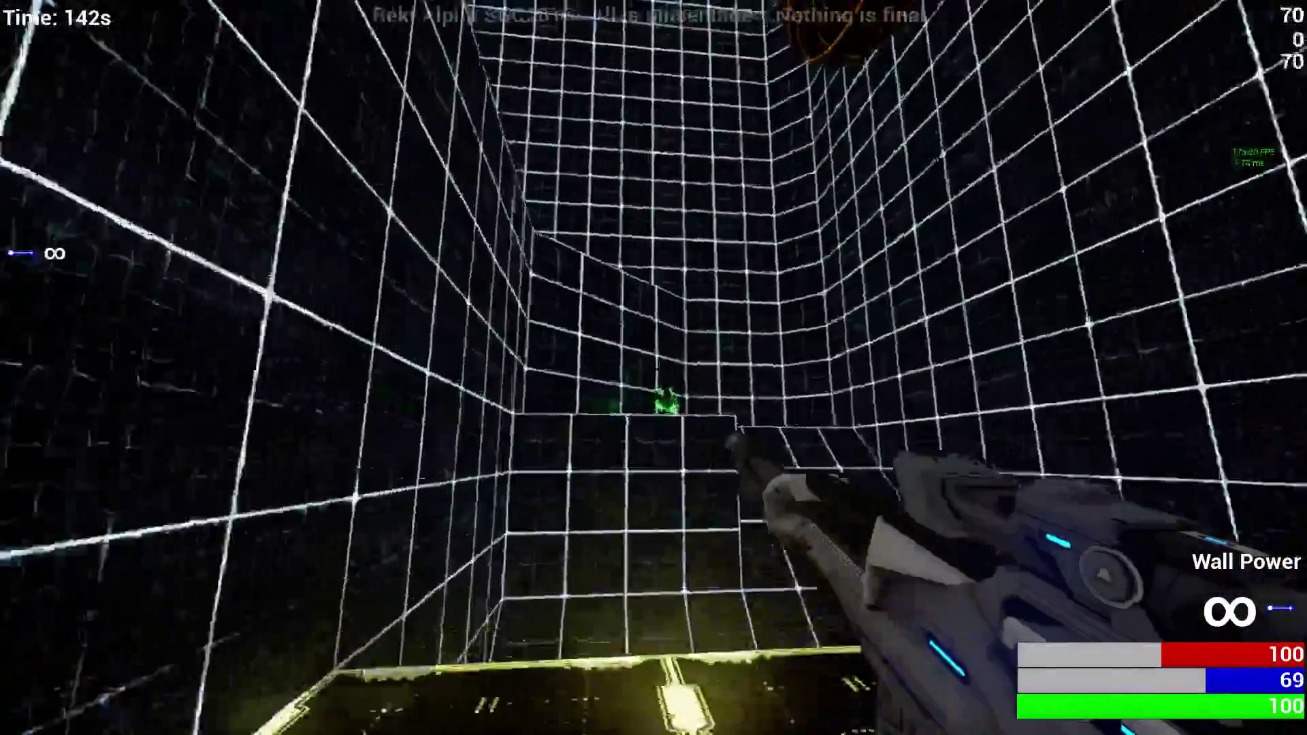
{"action": "key", "text": "w"}
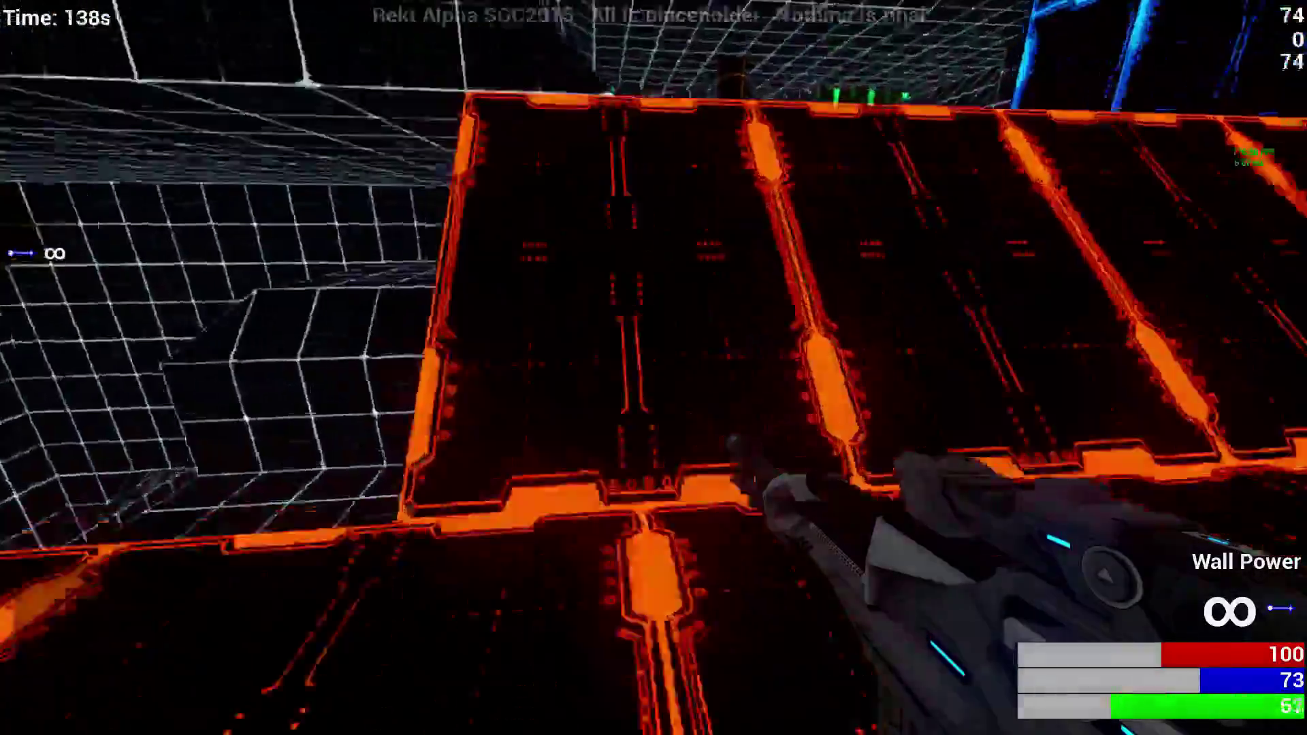
{"action": "key", "text": "w"}
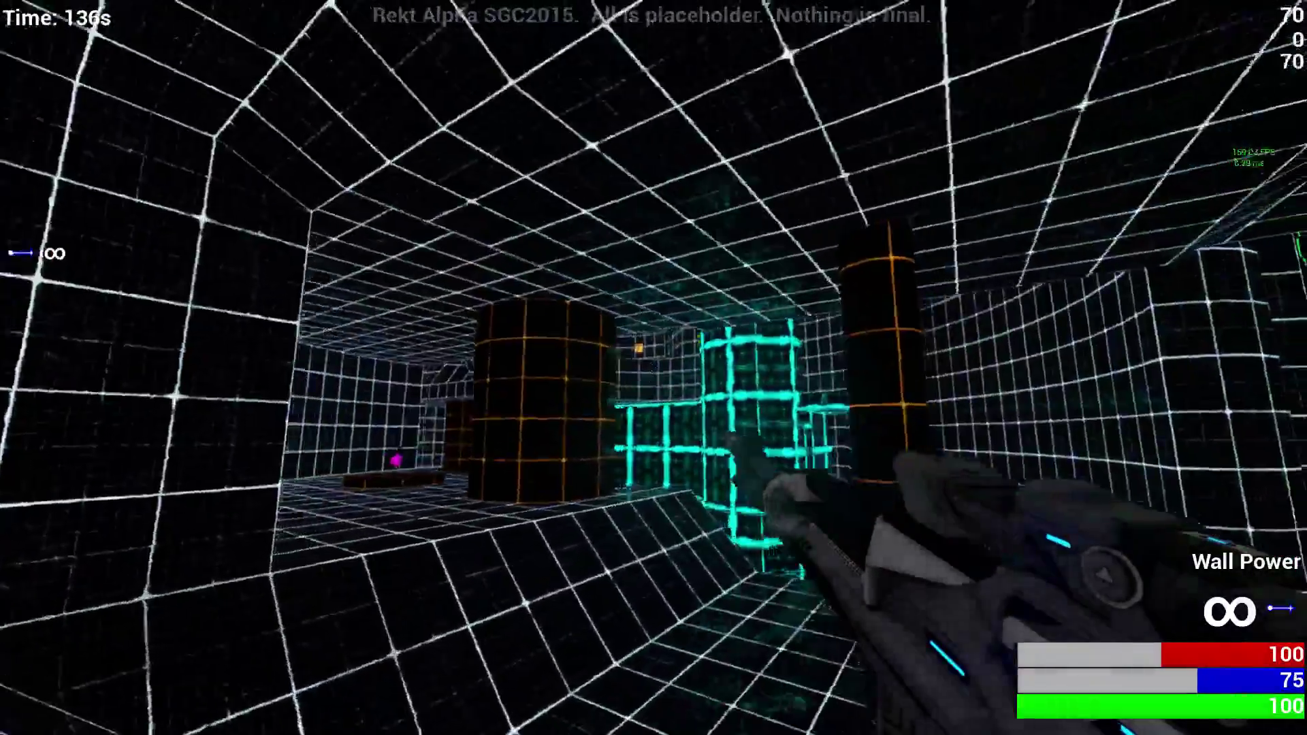
{"action": "key", "text": "w"}
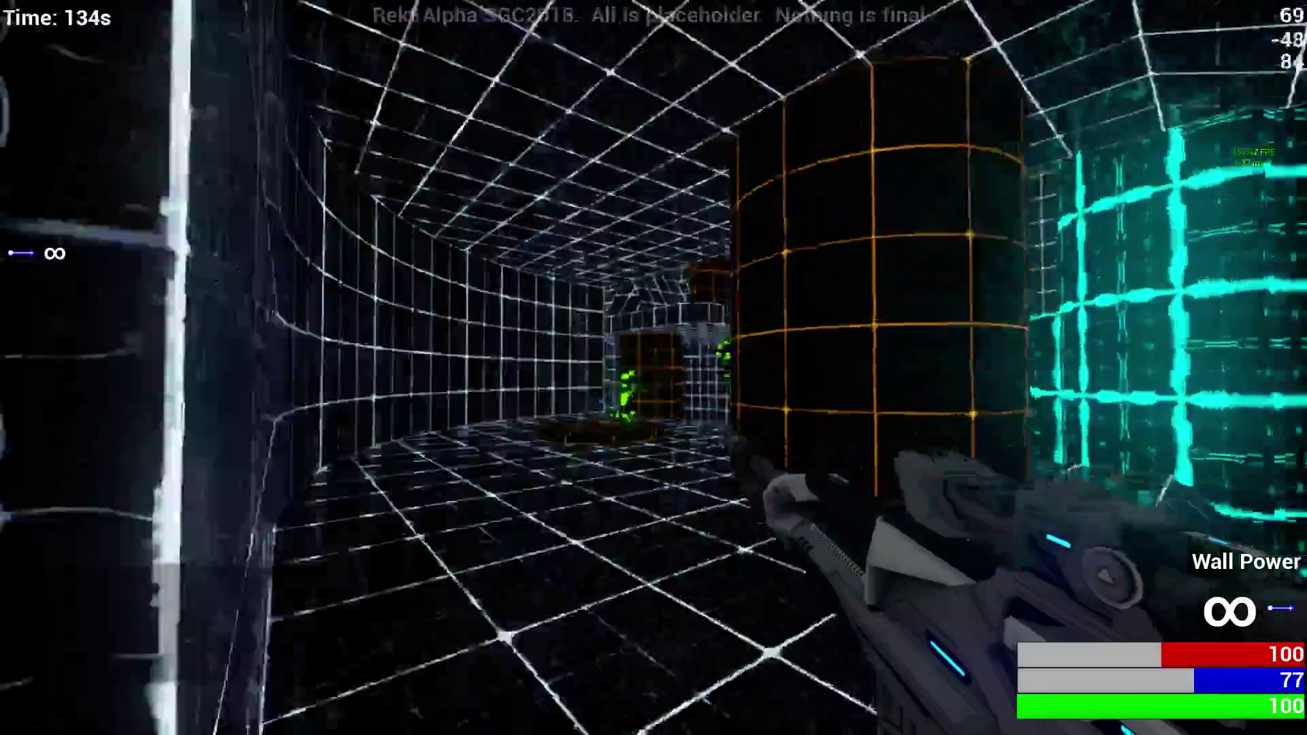
{"action": "key", "text": "w"}
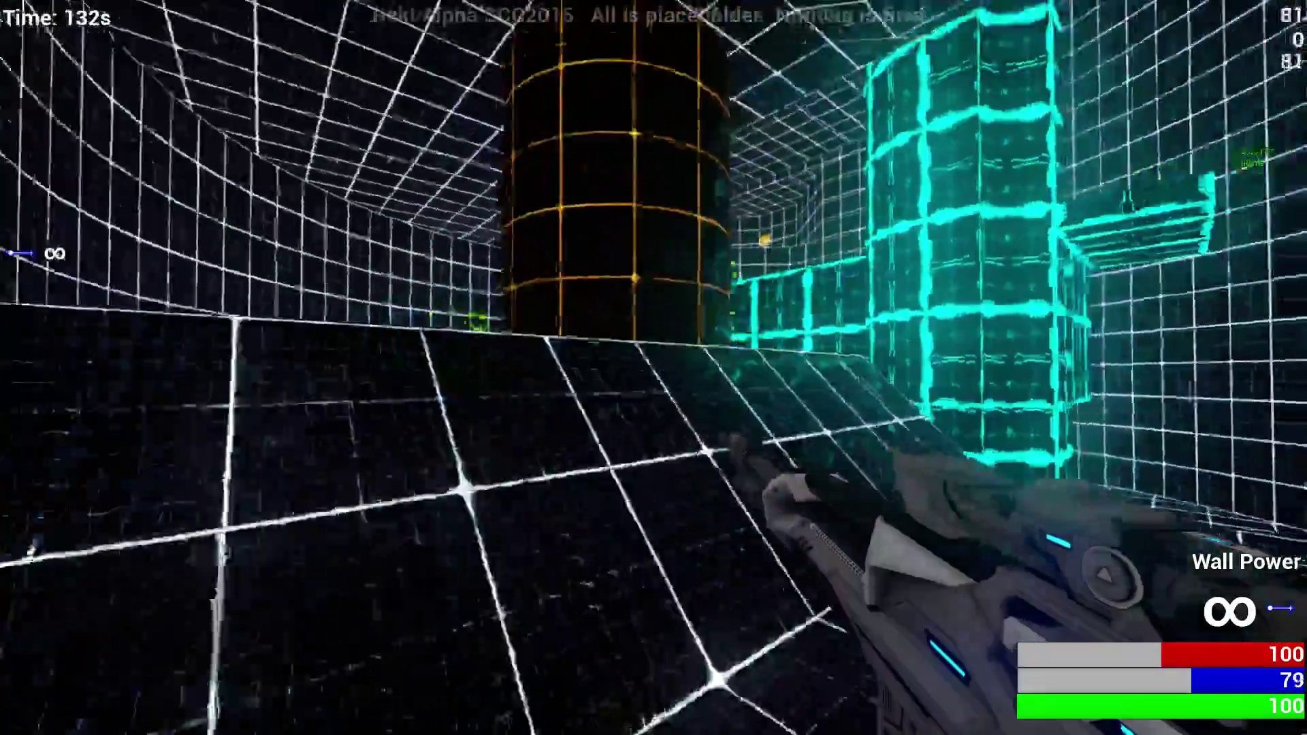
{"action": "key", "text": "w"}
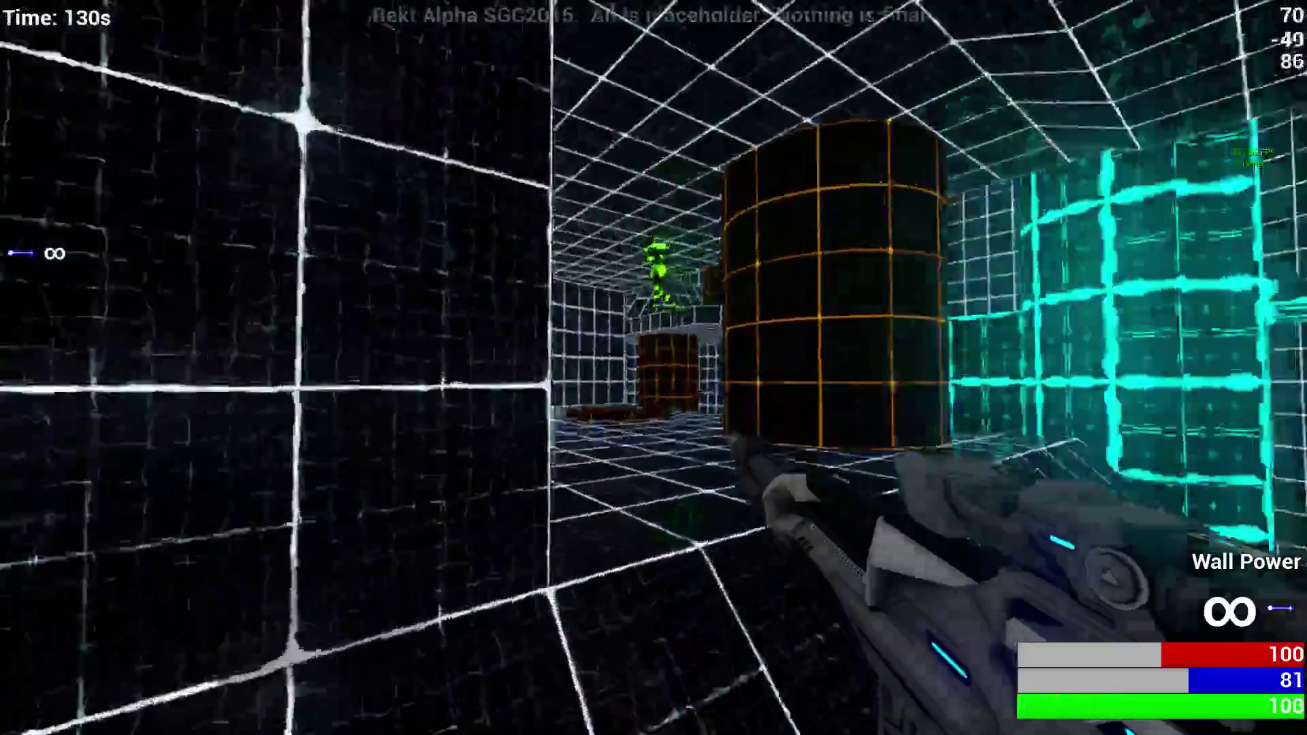
Step: Circle the orange pillar and shoot at the green enemy while tracking it
{"action": "key", "text": "w"}
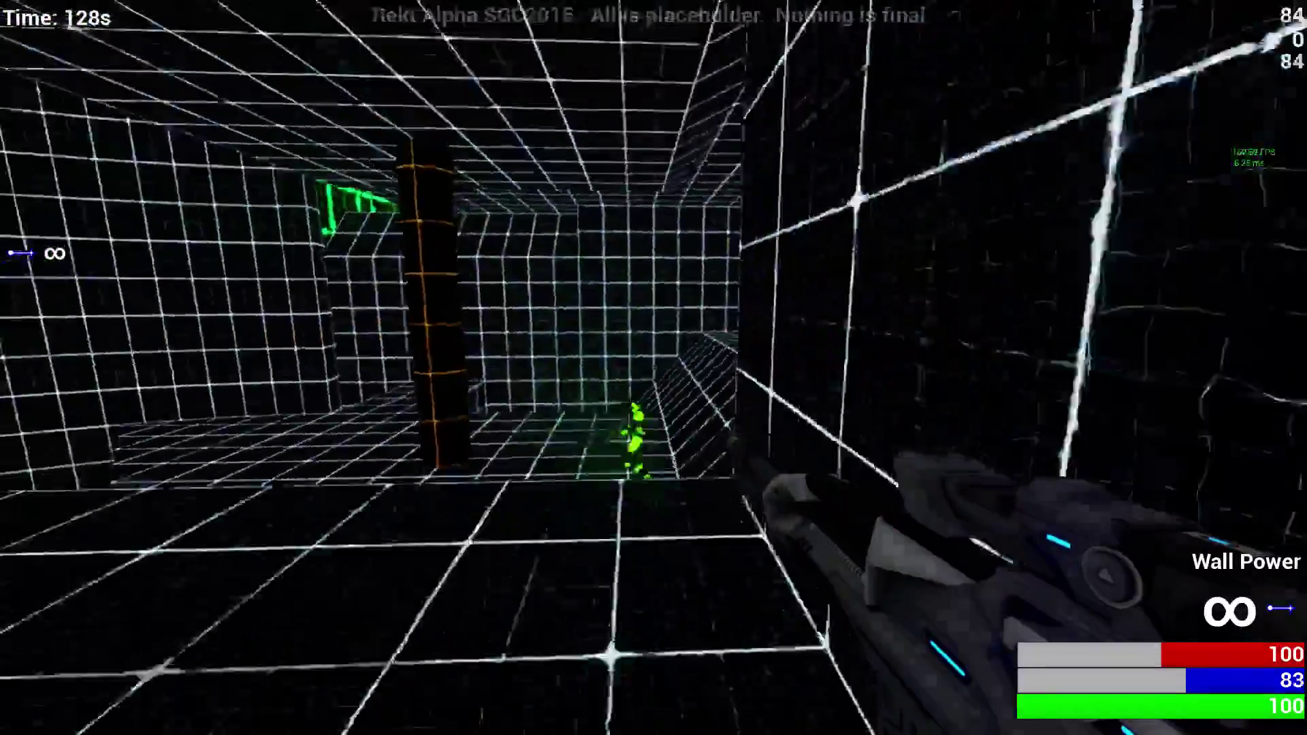
{"action": "key", "text": "w"}
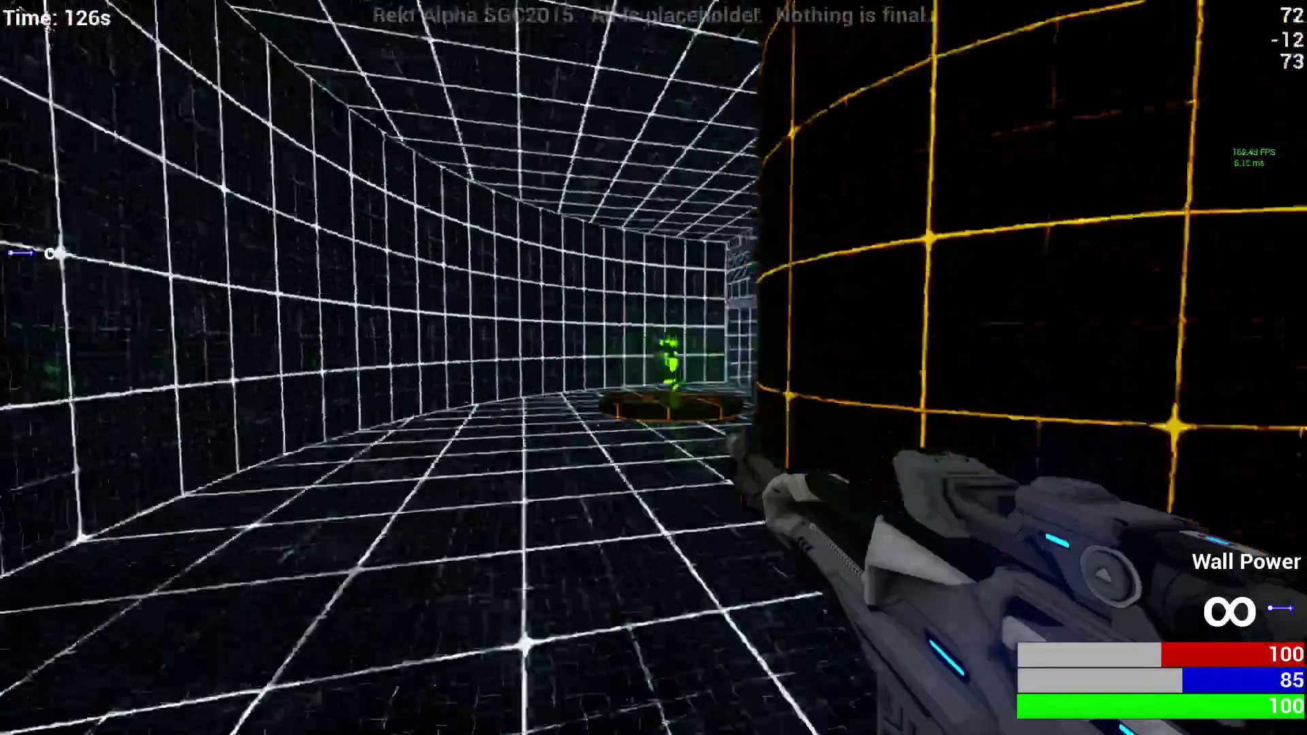
{"action": "key", "text": "w"}
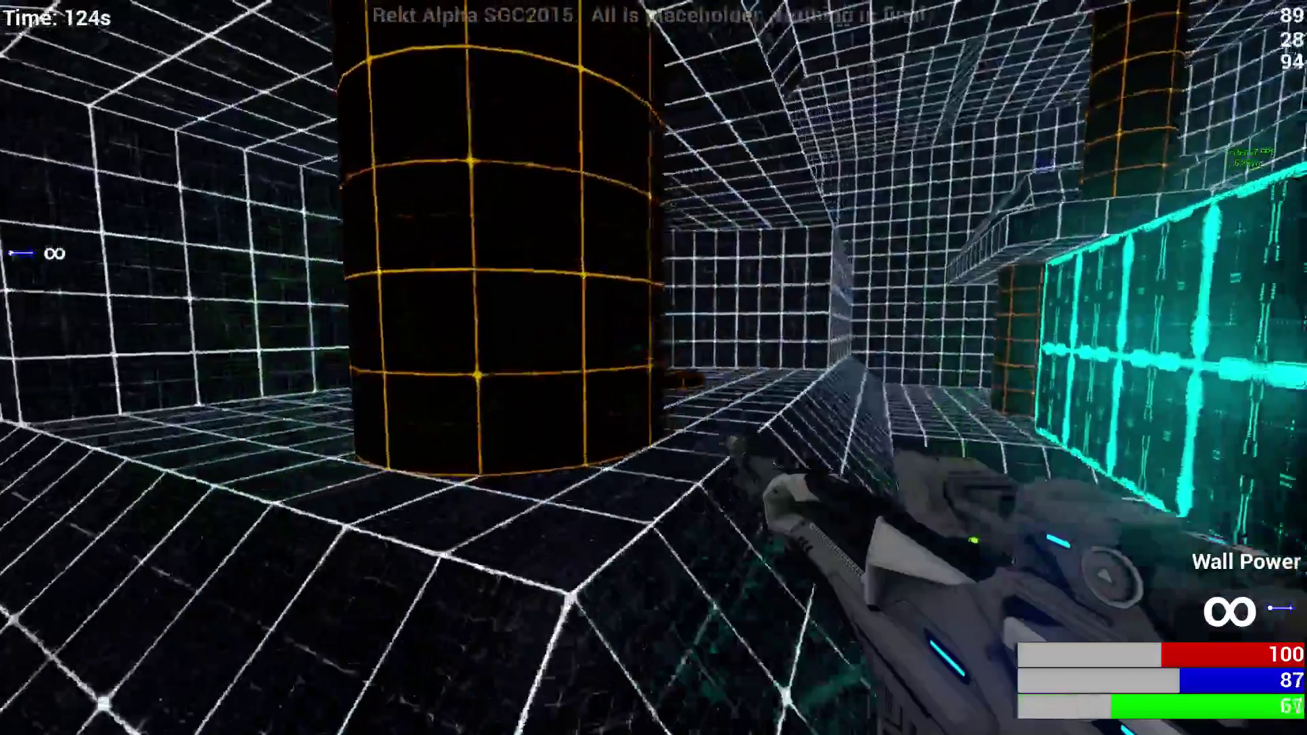
{"action": "key", "text": "w"}
{"action": "left_click", "coordinate": [653, 368]}
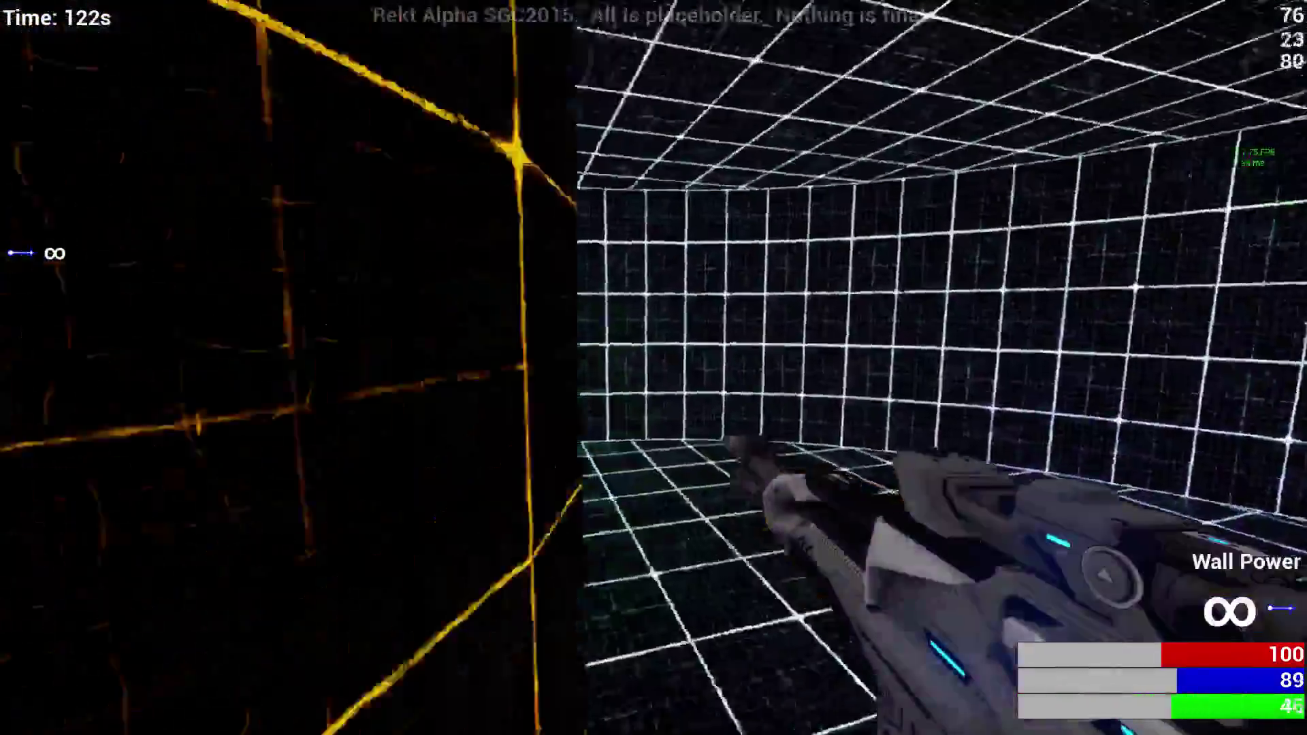
{"action": "key", "text": "w"}
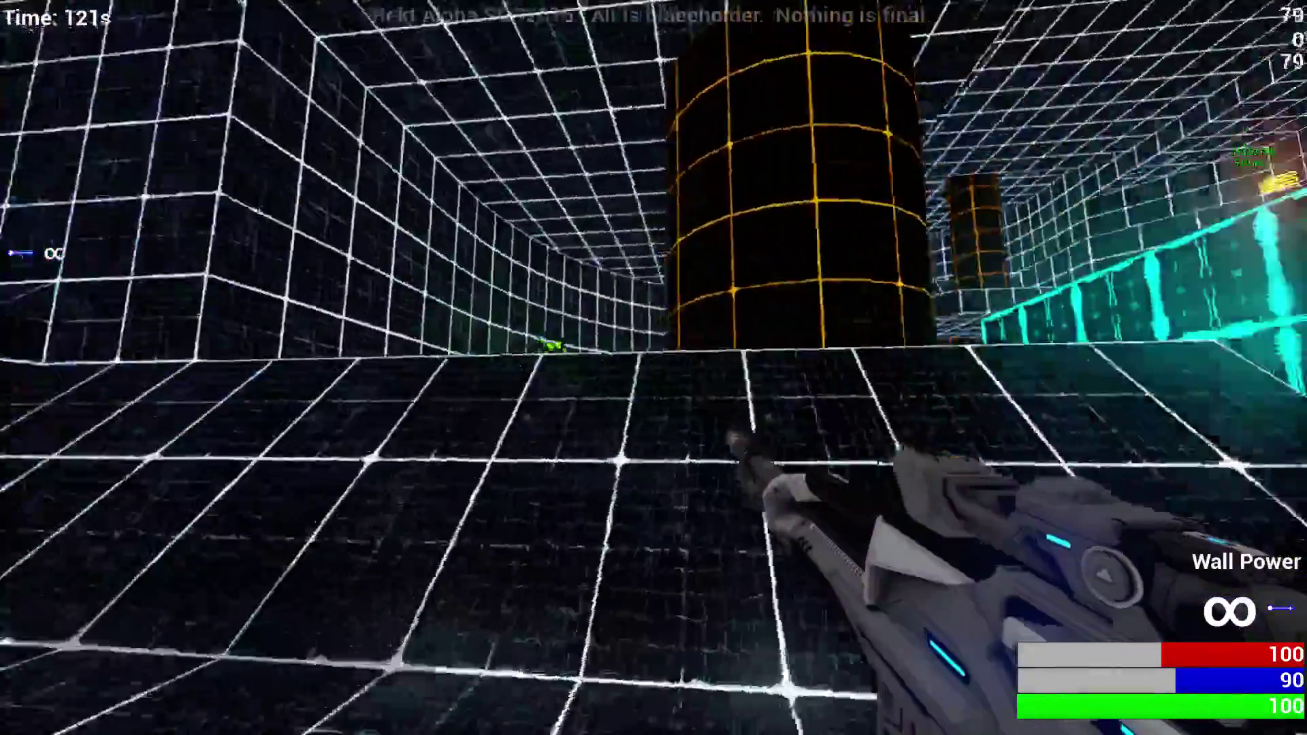
Step: Fire at the green enemy and chase it into the orange-and-blue room
{"action": "left_click", "coordinate": [653, 369]}
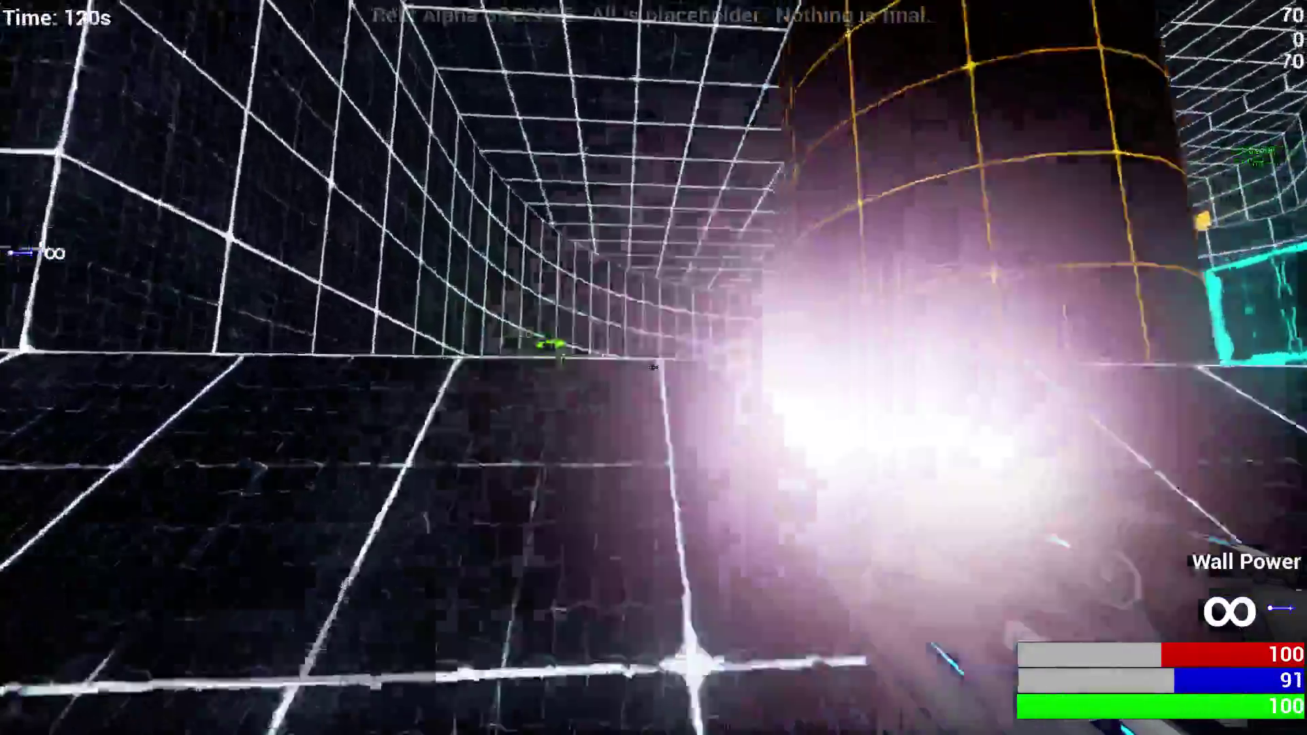
{"action": "key", "text": "w"}
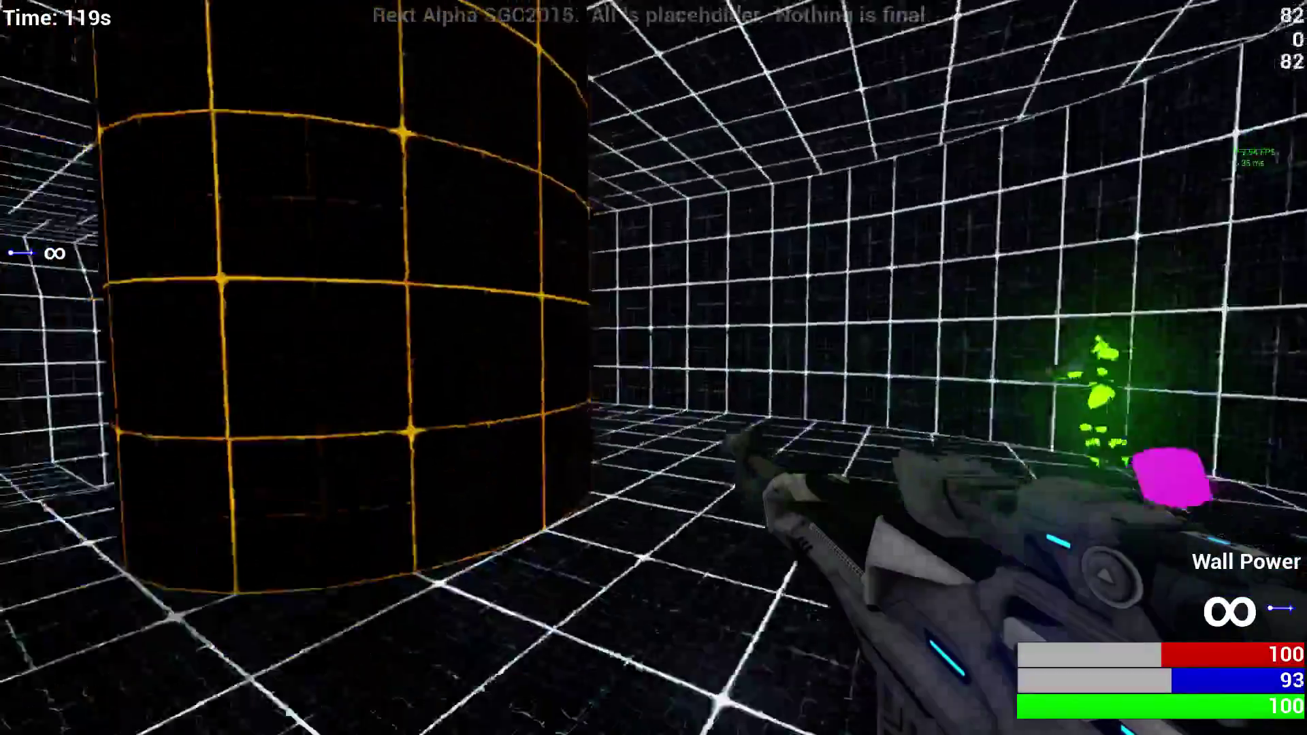
{"action": "left_click", "coordinate": [654, 367]}
{"action": "key", "text": "w"}
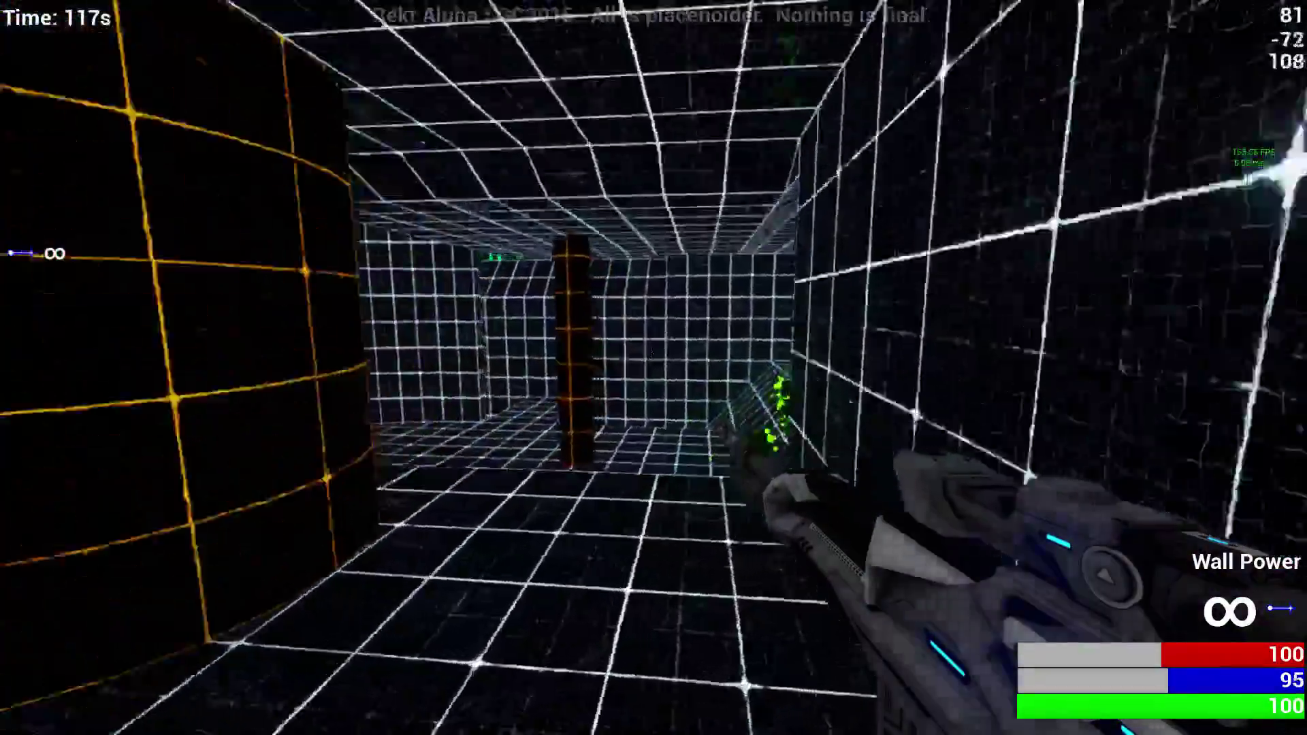
{"action": "key", "text": "w"}
{"action": "left_click", "coordinate": [654, 368]}
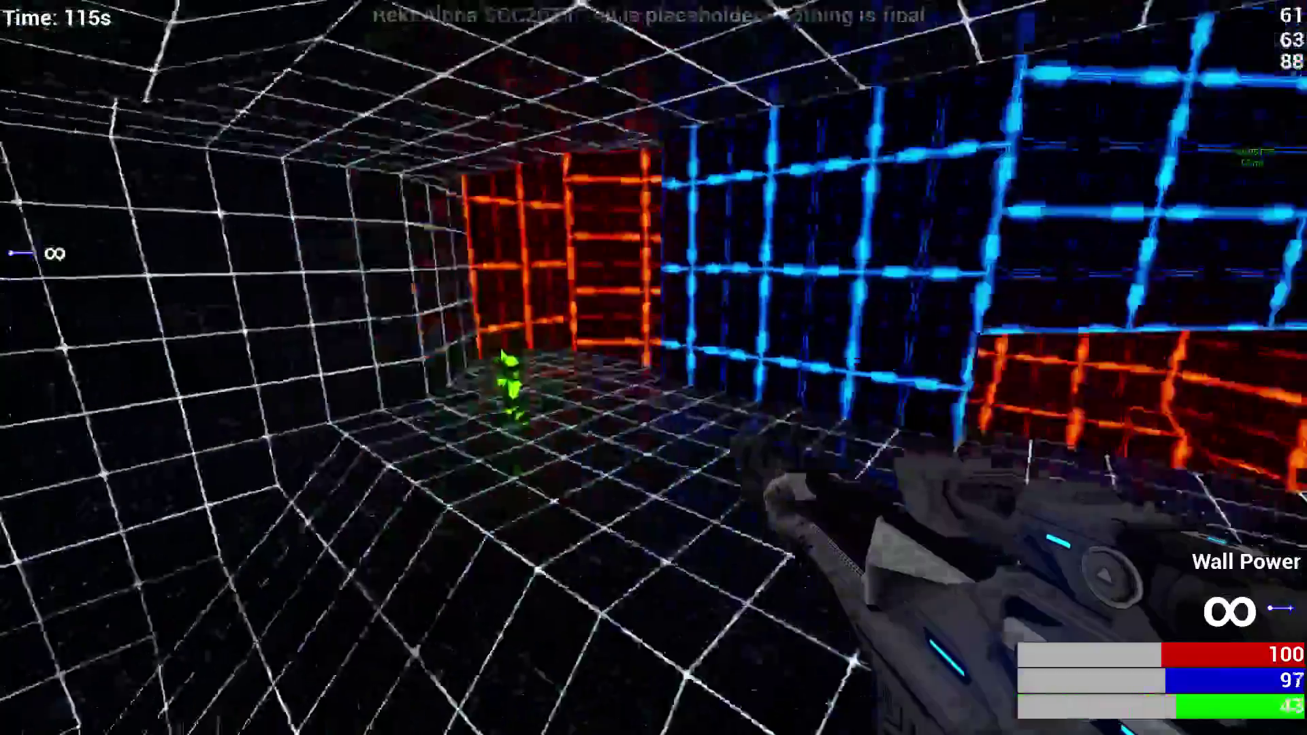
{"action": "left_click", "coordinate": [654, 368]}
Step: Dodge and trade beam shots with the green opponent across the orange platform
{"action": "key", "text": "w"}
{"action": "left_click", "coordinate": [654, 367]}
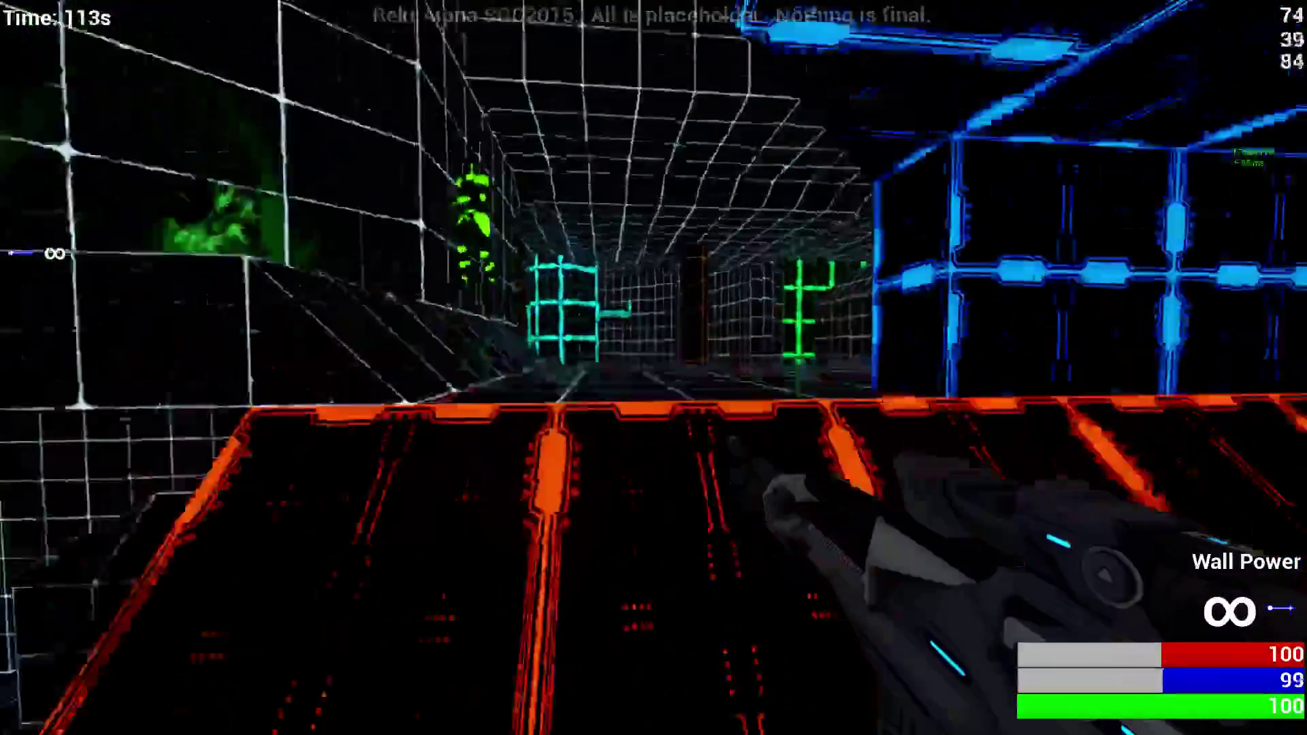
{"action": "left_click", "coordinate": [653, 368]}
{"action": "key", "text": "w"}
{"action": "left_click", "coordinate": [654, 368]}
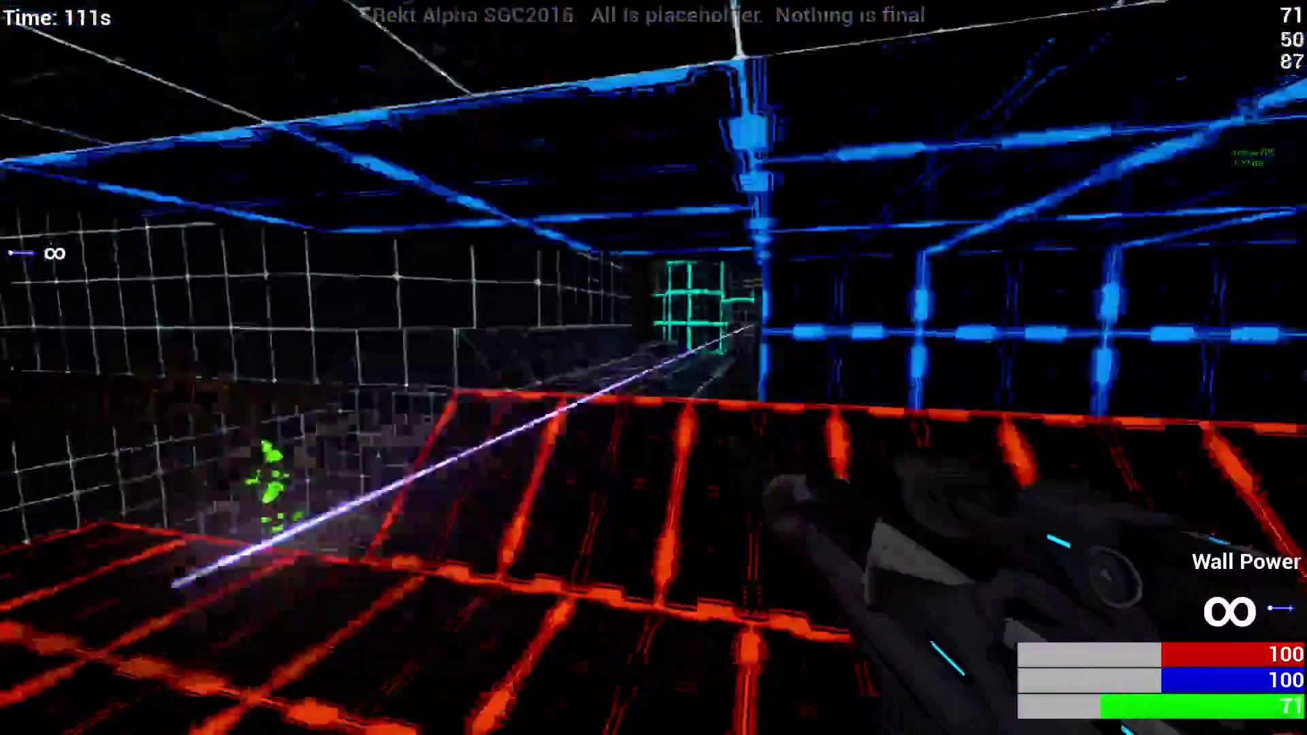
{"action": "key", "text": "w"}
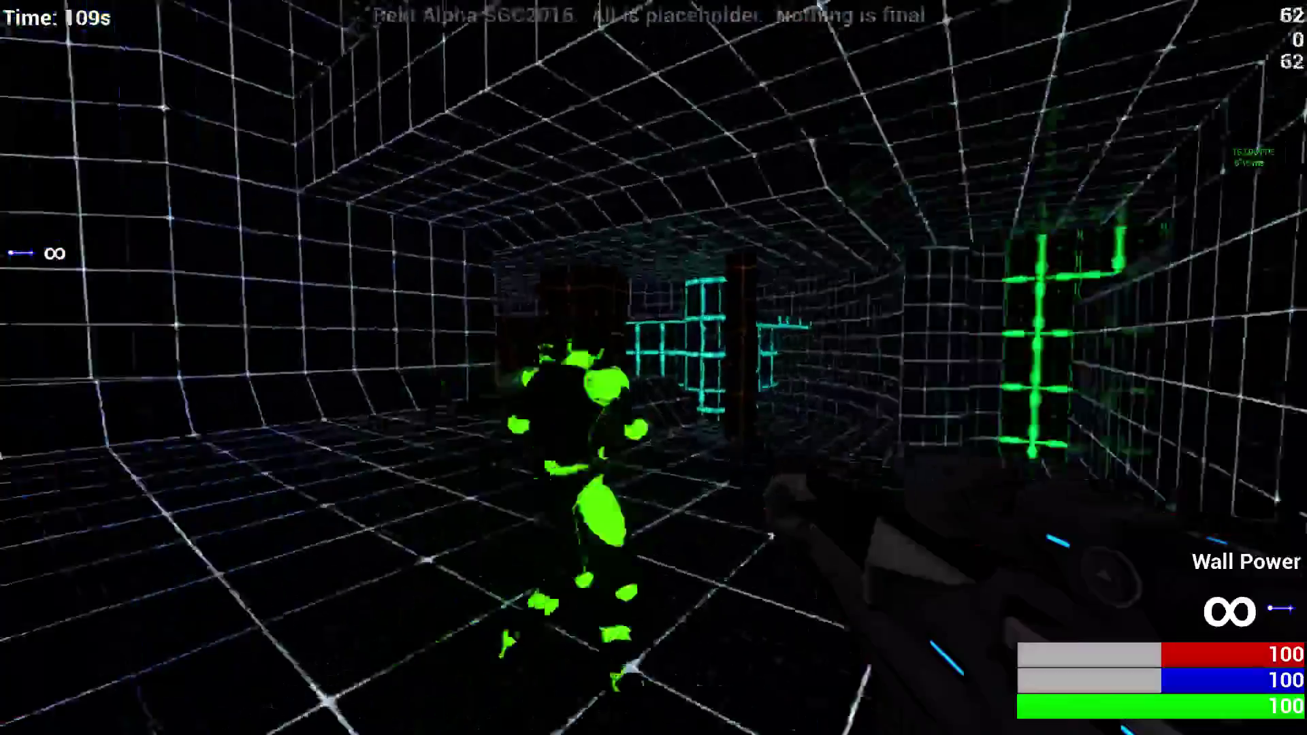
Step: Turn toward the opponents and fire at them while advancing
{"action": "key", "text": "w"}
{"action": "left_click", "coordinate": [653, 368]}
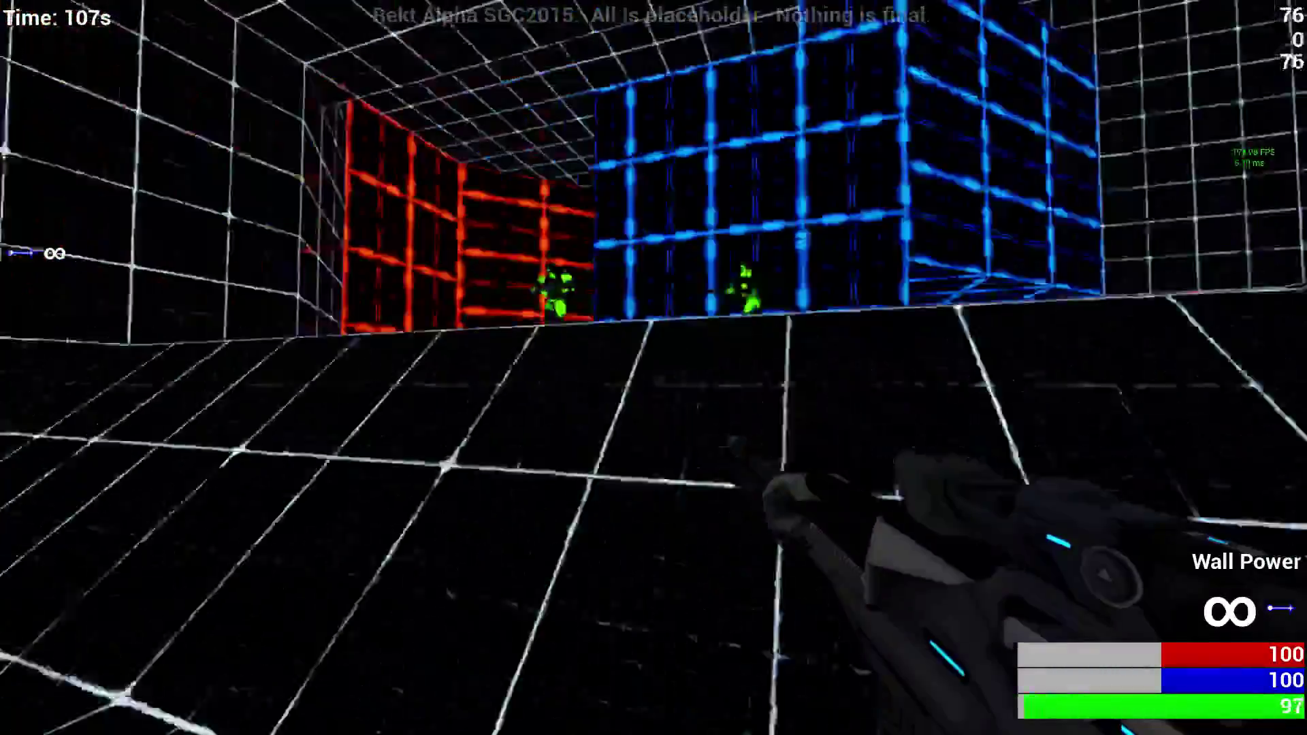
{"action": "key", "text": "w"}
{"action": "left_click", "coordinate": [653, 368]}
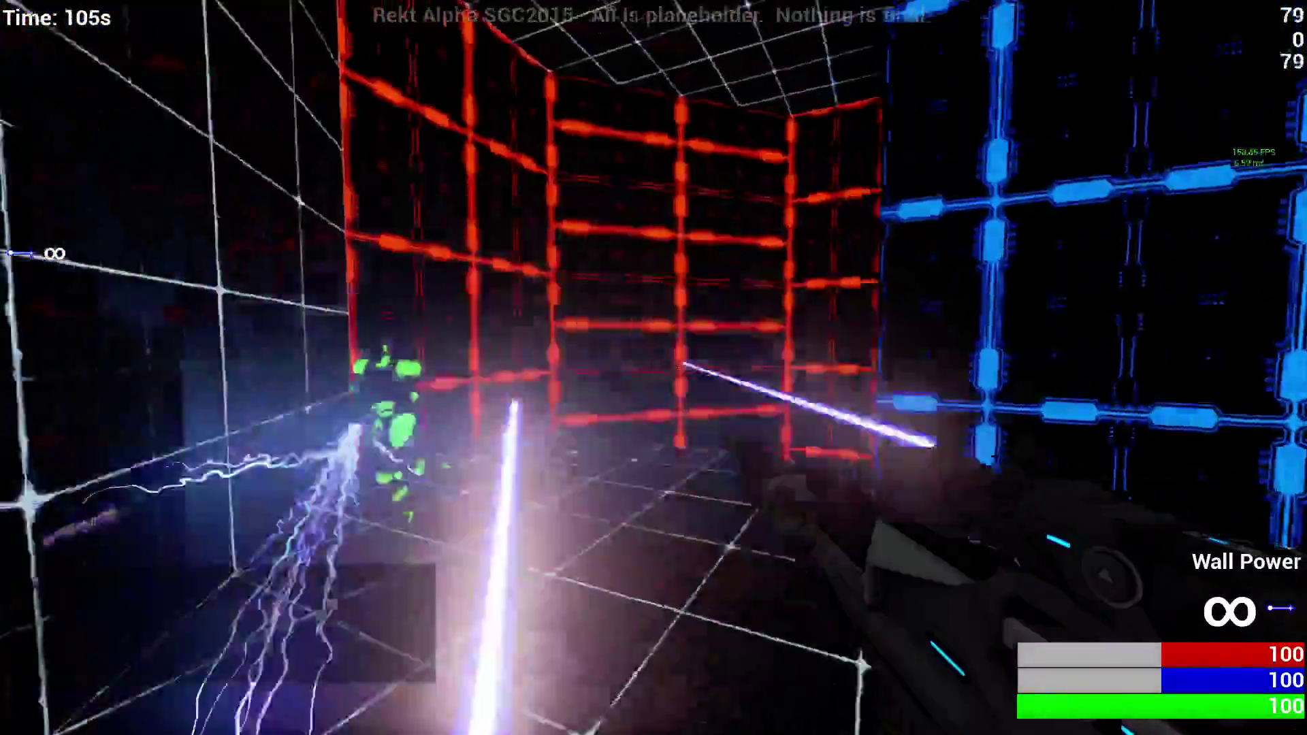
{"action": "key", "text": "w"}
{"action": "left_click", "coordinate": [653, 367]}
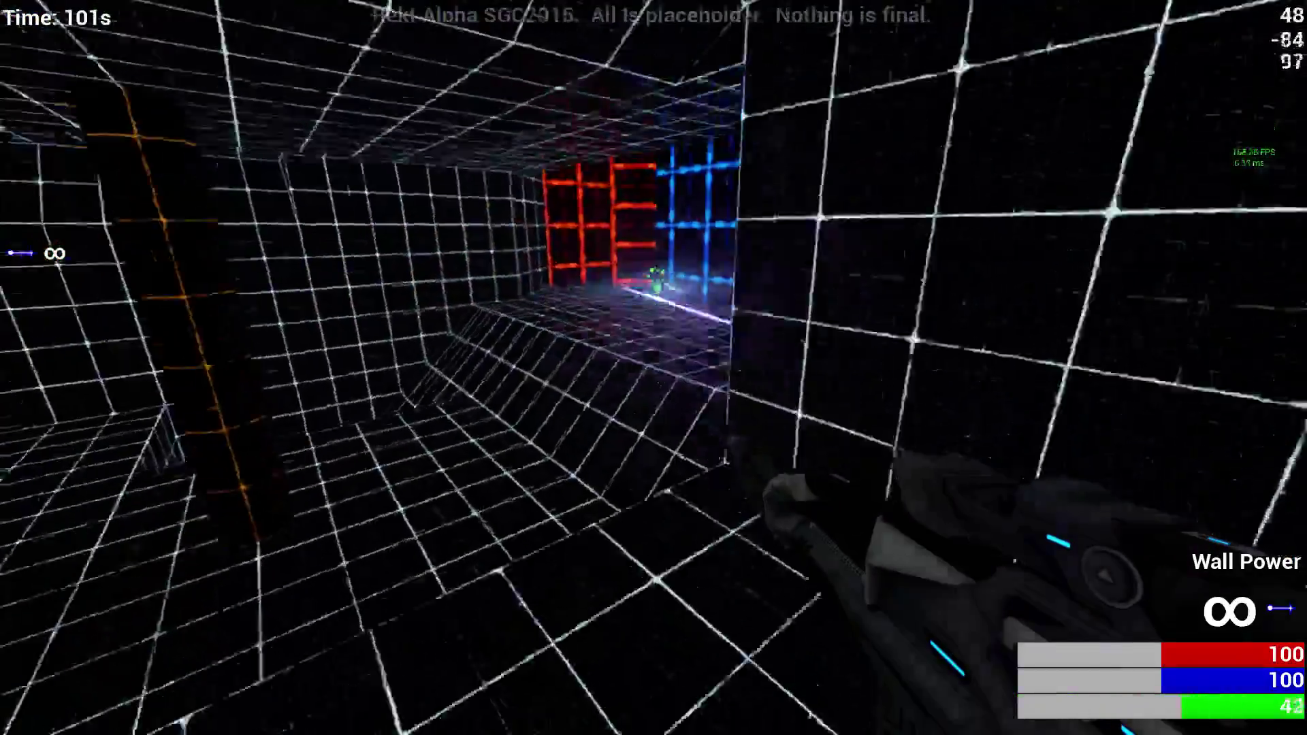
Step: Close in, strafe left toward the enemies and keep shooting
{"action": "key", "text": "w"}
{"action": "left_click", "coordinate": [654, 367]}
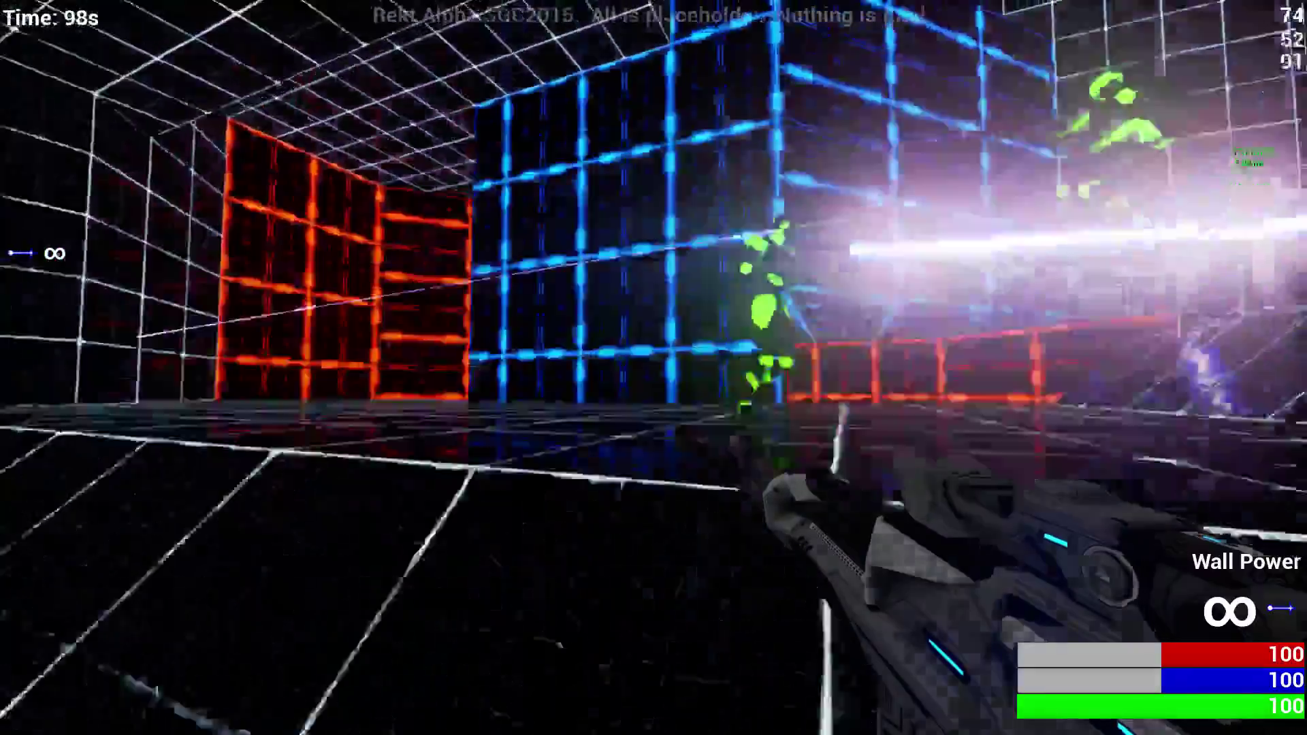
{"action": "key", "text": "w"}
{"action": "left_click", "coordinate": [653, 368]}
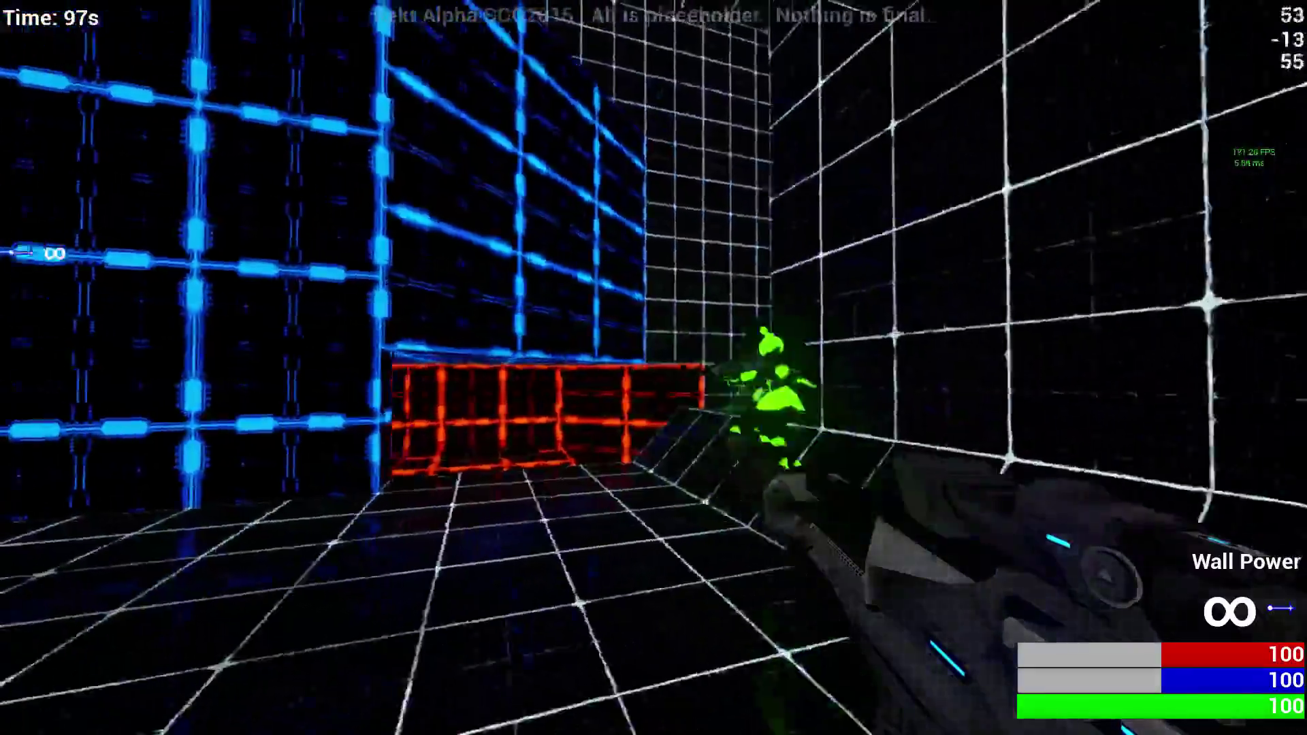
{"action": "key", "text": "w"}
{"action": "left_click", "coordinate": [653, 367]}
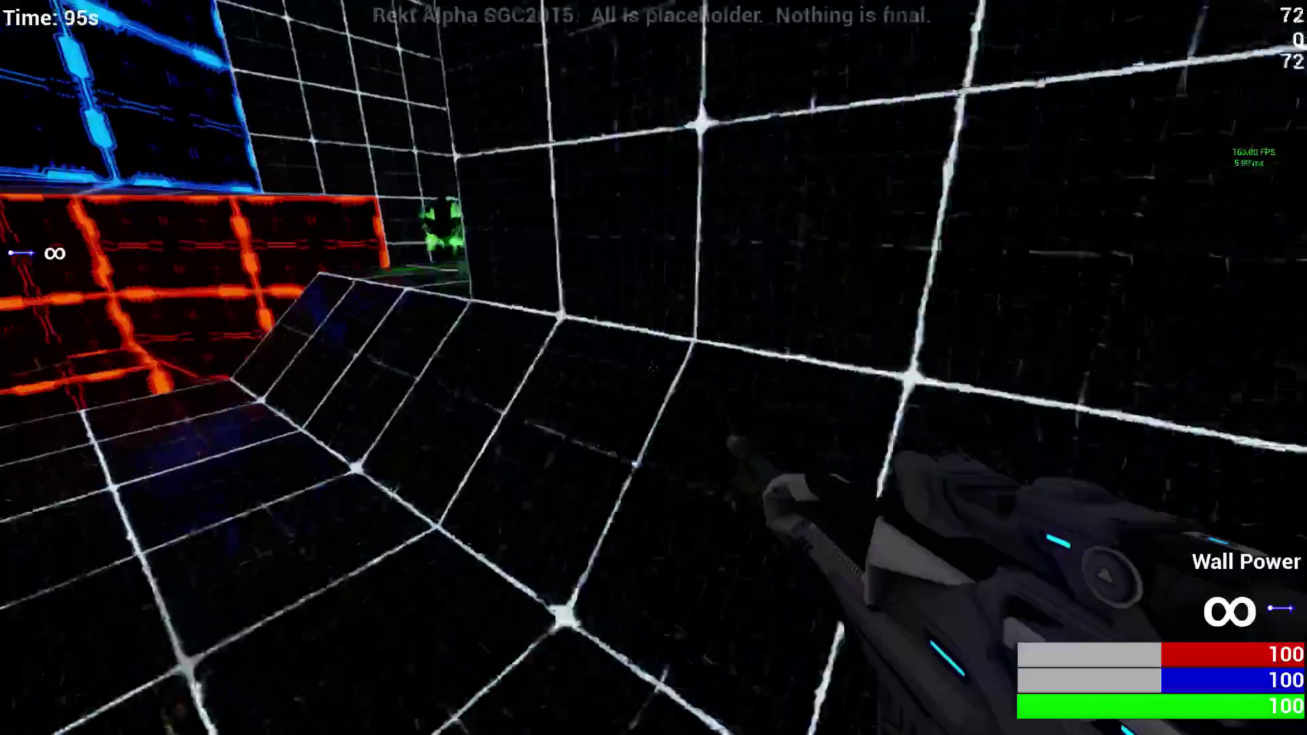
Step: Move through the grid rooms into position and fire at an opponent
{"action": "key", "text": "w"}
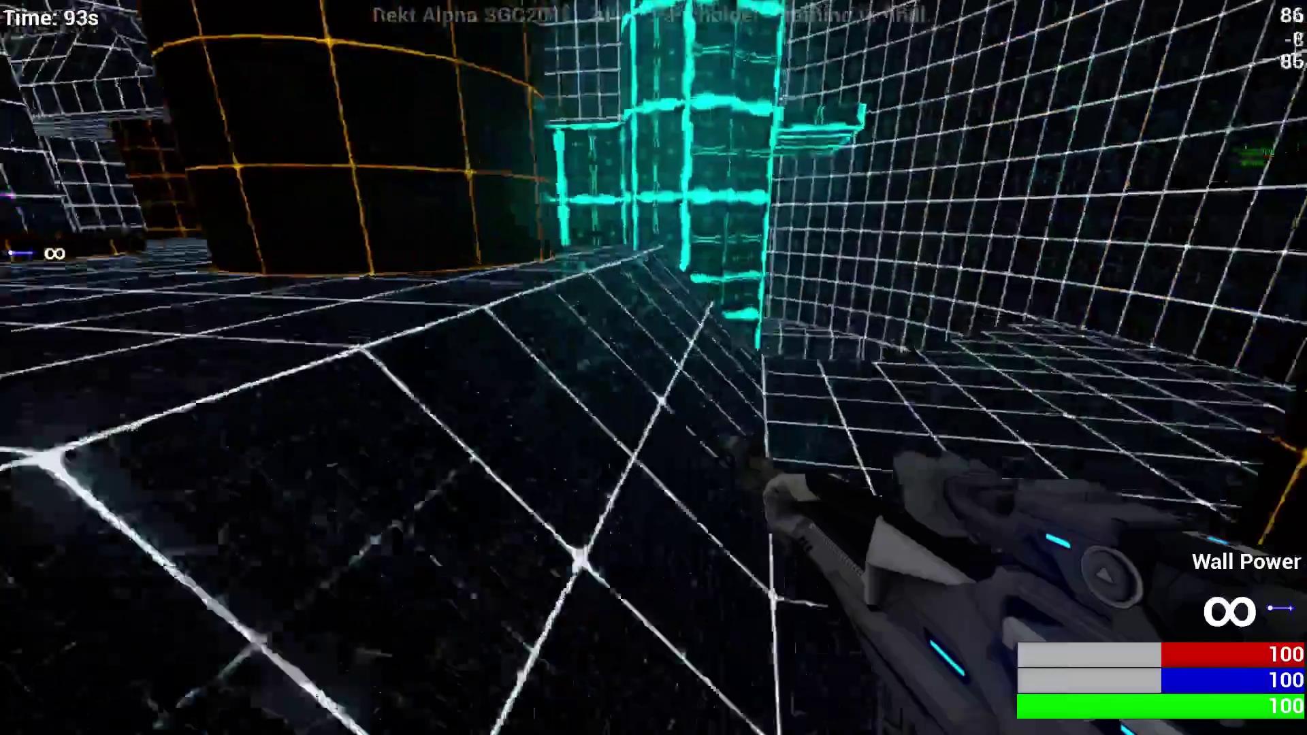
{"action": "key", "text": "w"}
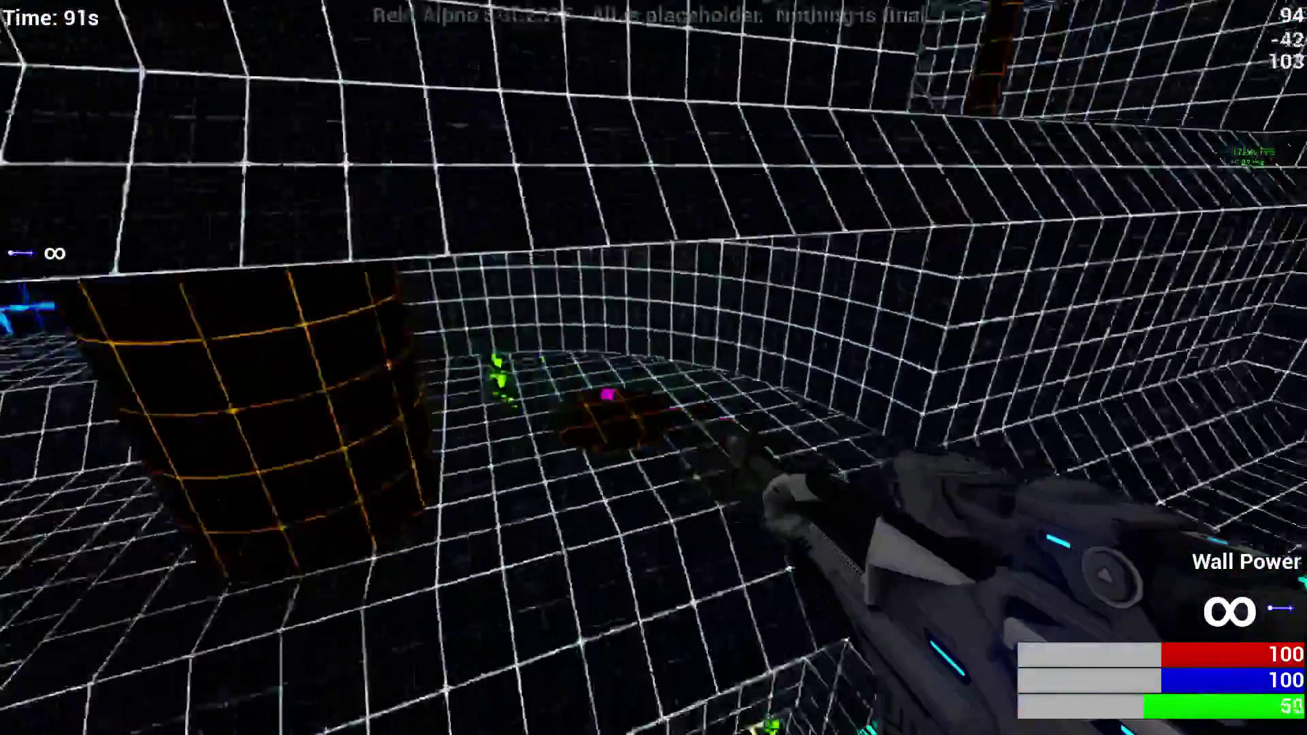
{"action": "key", "text": "w"}
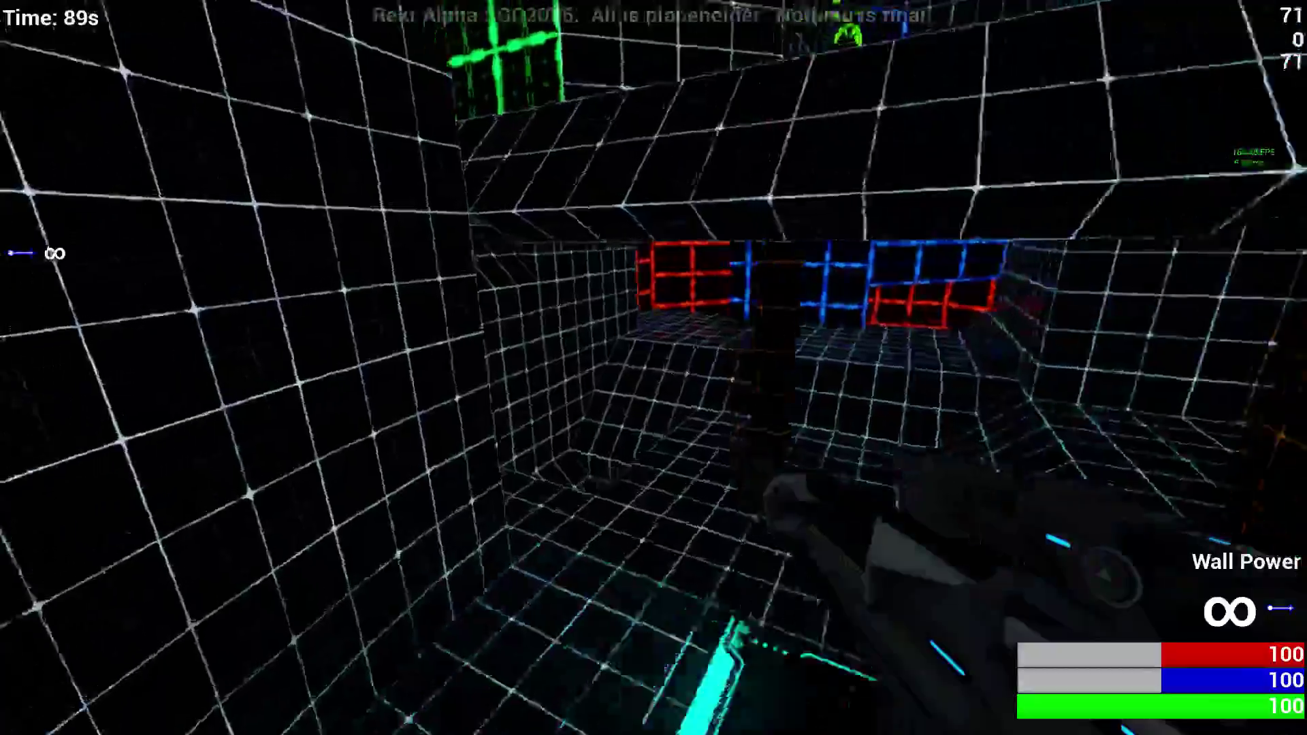
{"action": "key", "text": "w"}
{"action": "left_click", "coordinate": [654, 368]}
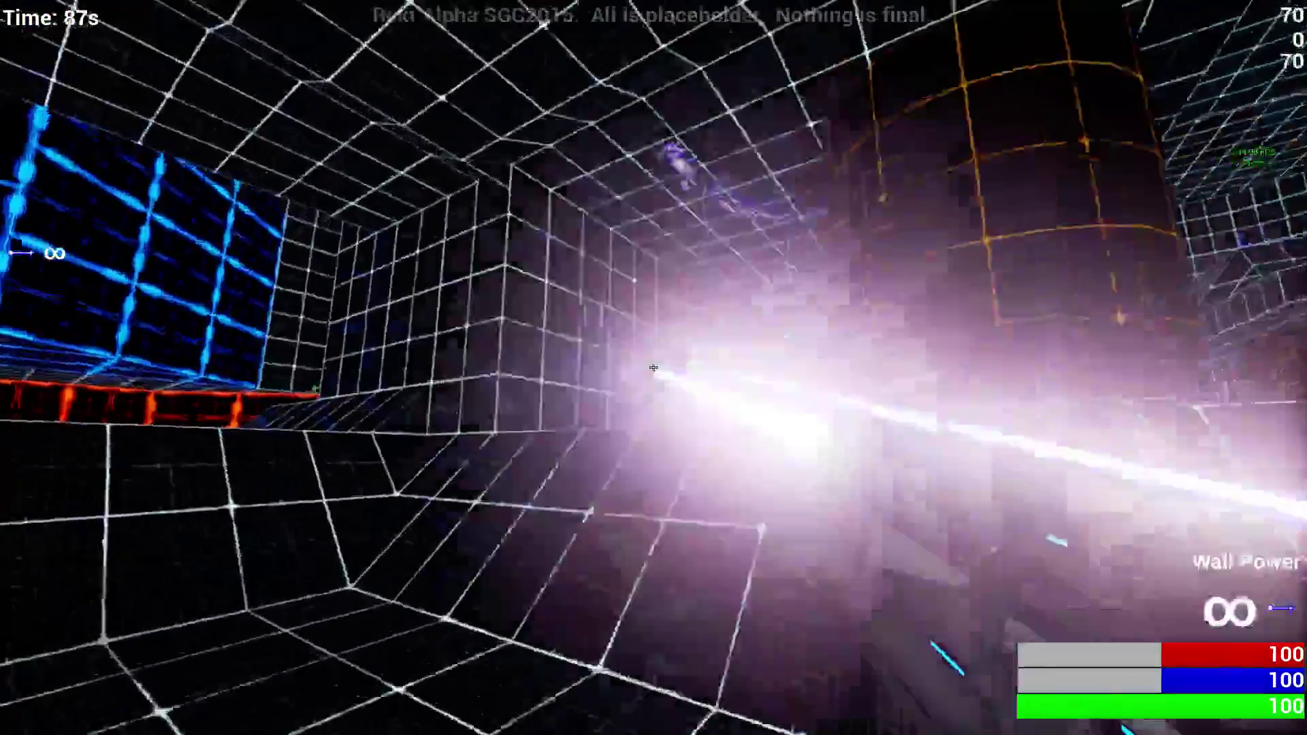
{"action": "key", "text": "w"}
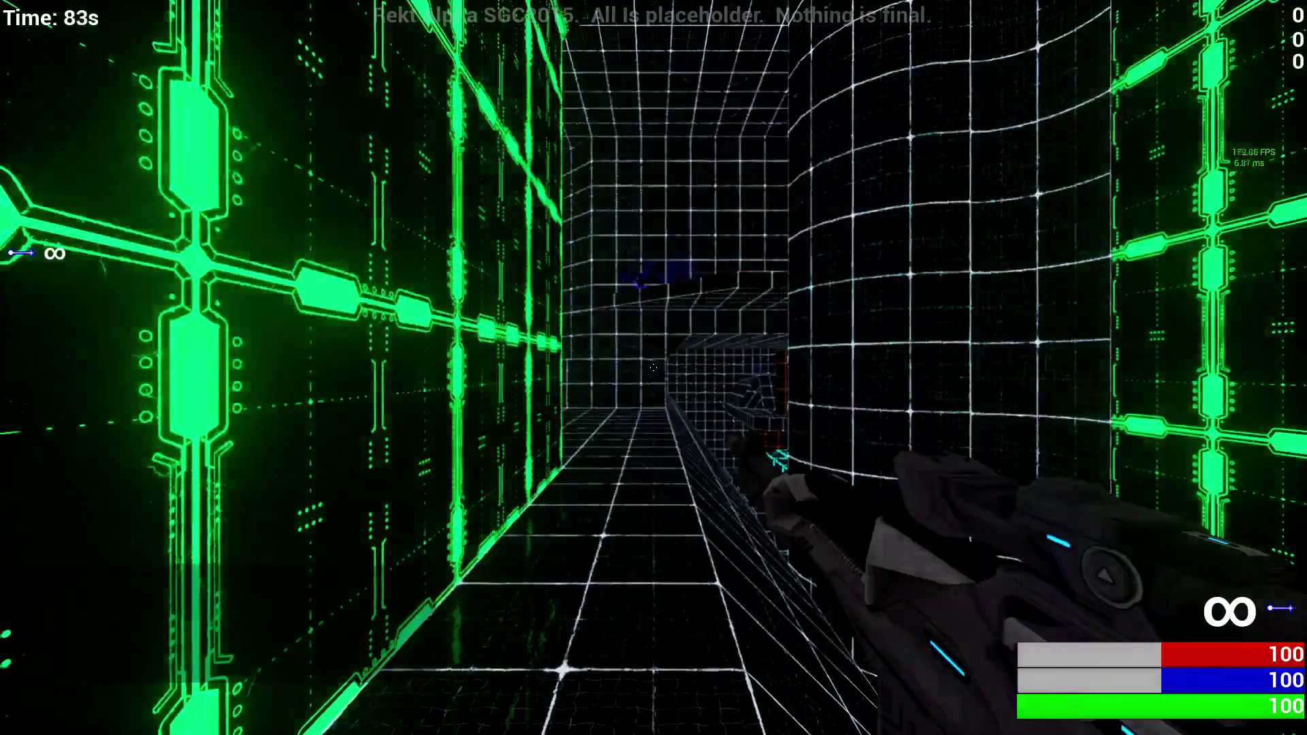
Step: Run past the blue-lit blocks and cyan structure toward the large cyan cube
{"action": "key", "text": "w"}
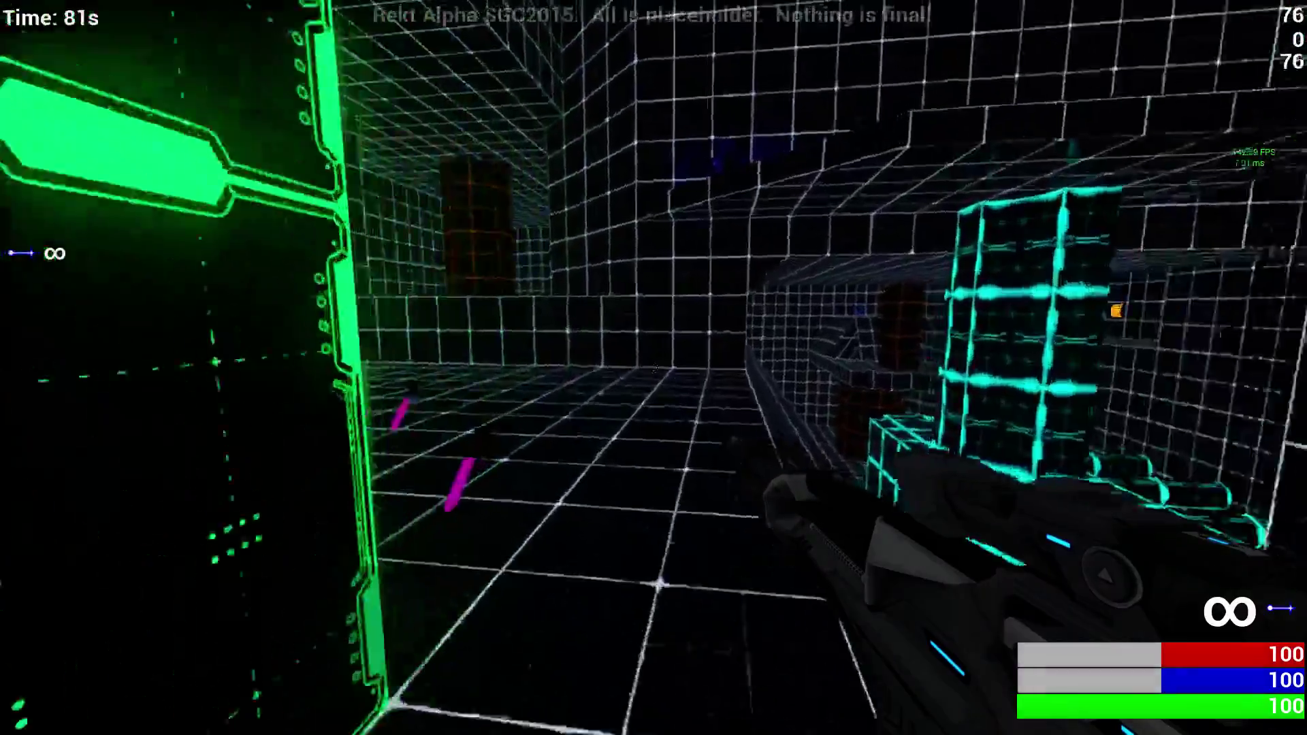
{"action": "key", "text": "w"}
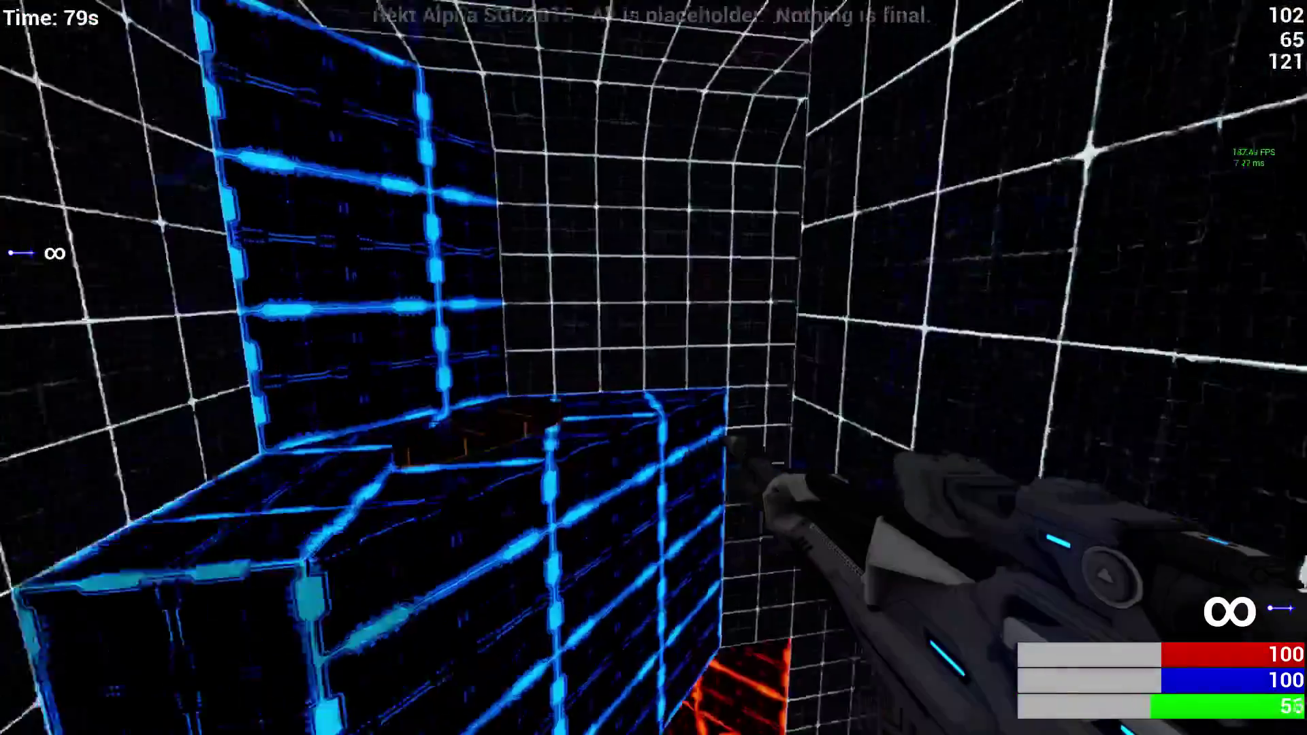
{"action": "key", "text": "w"}
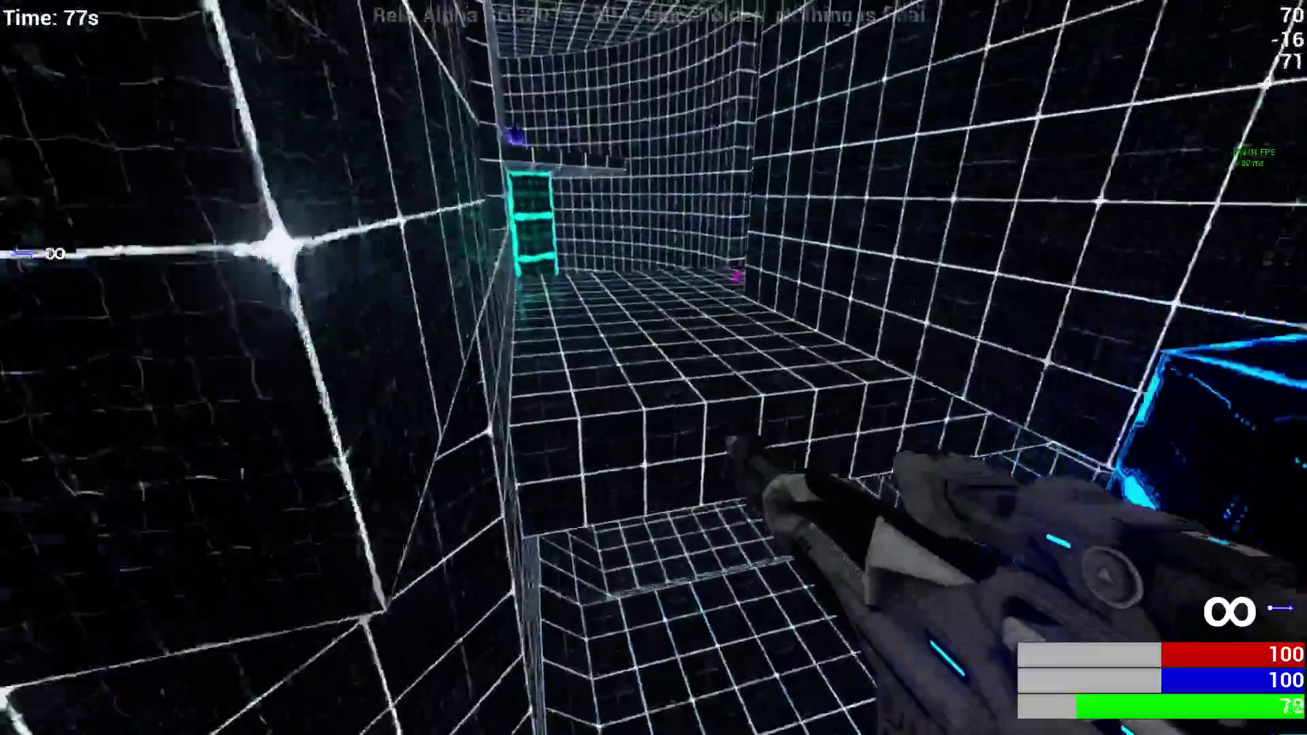
{"action": "key", "text": "w"}
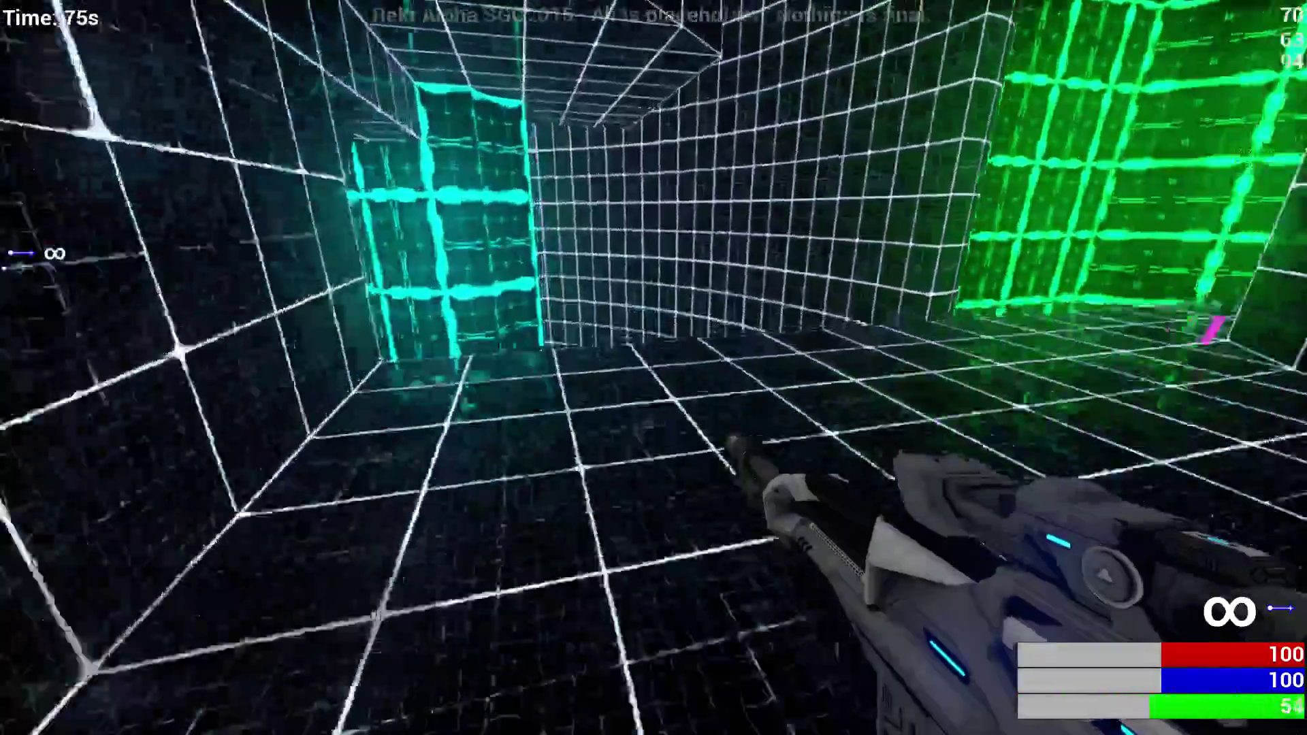
{"action": "key", "text": "w"}
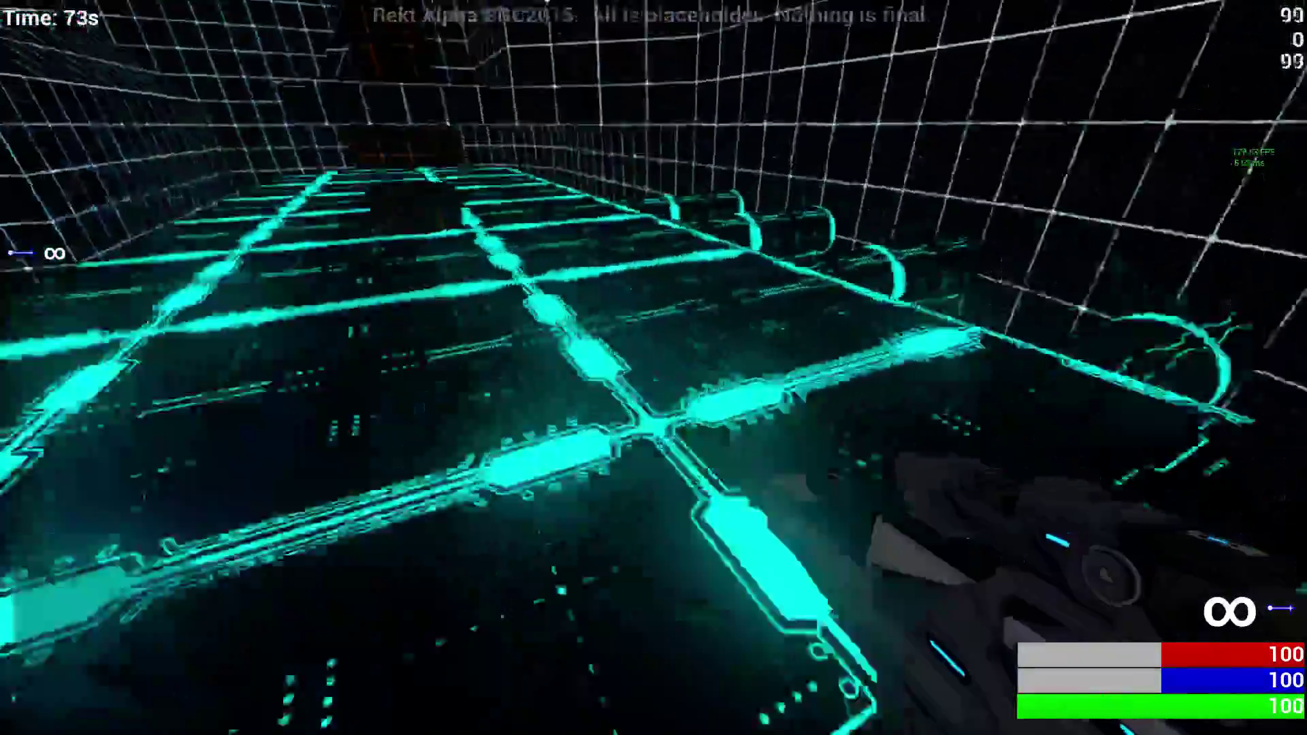
{"action": "key", "text": "w"}
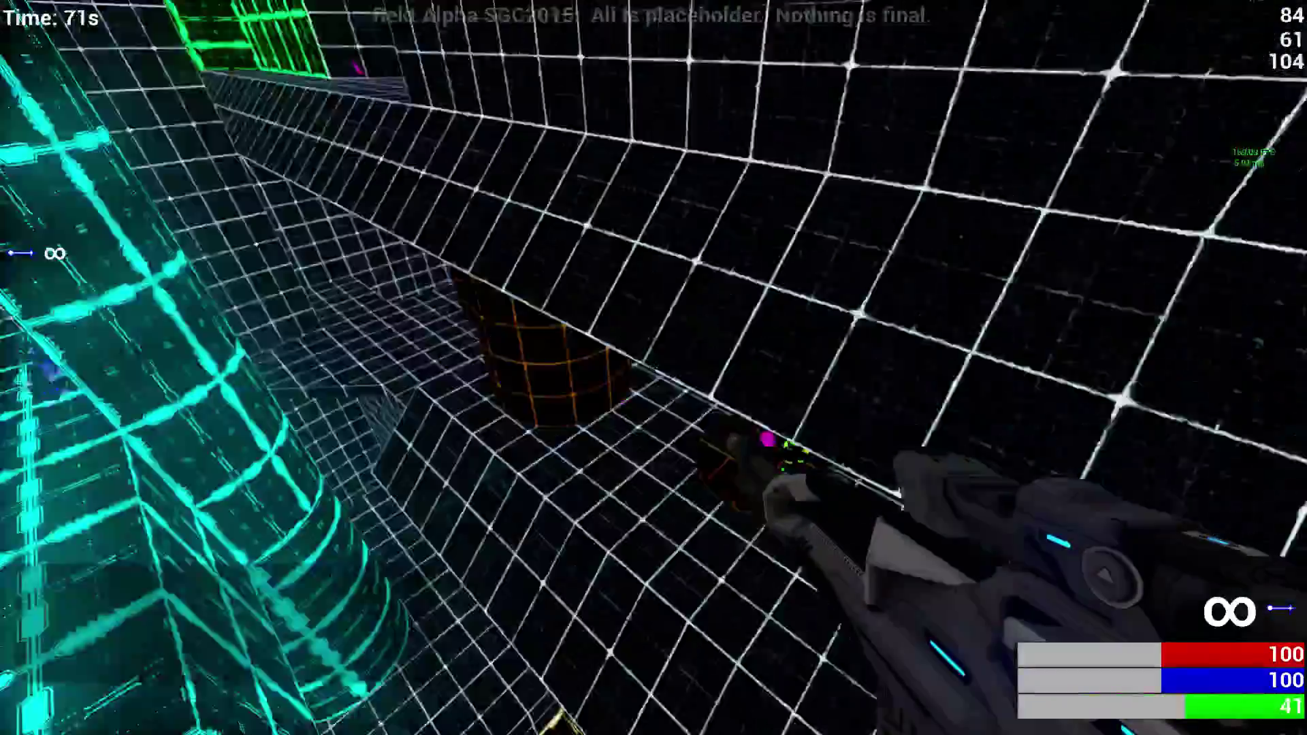
{"action": "key", "text": "w"}
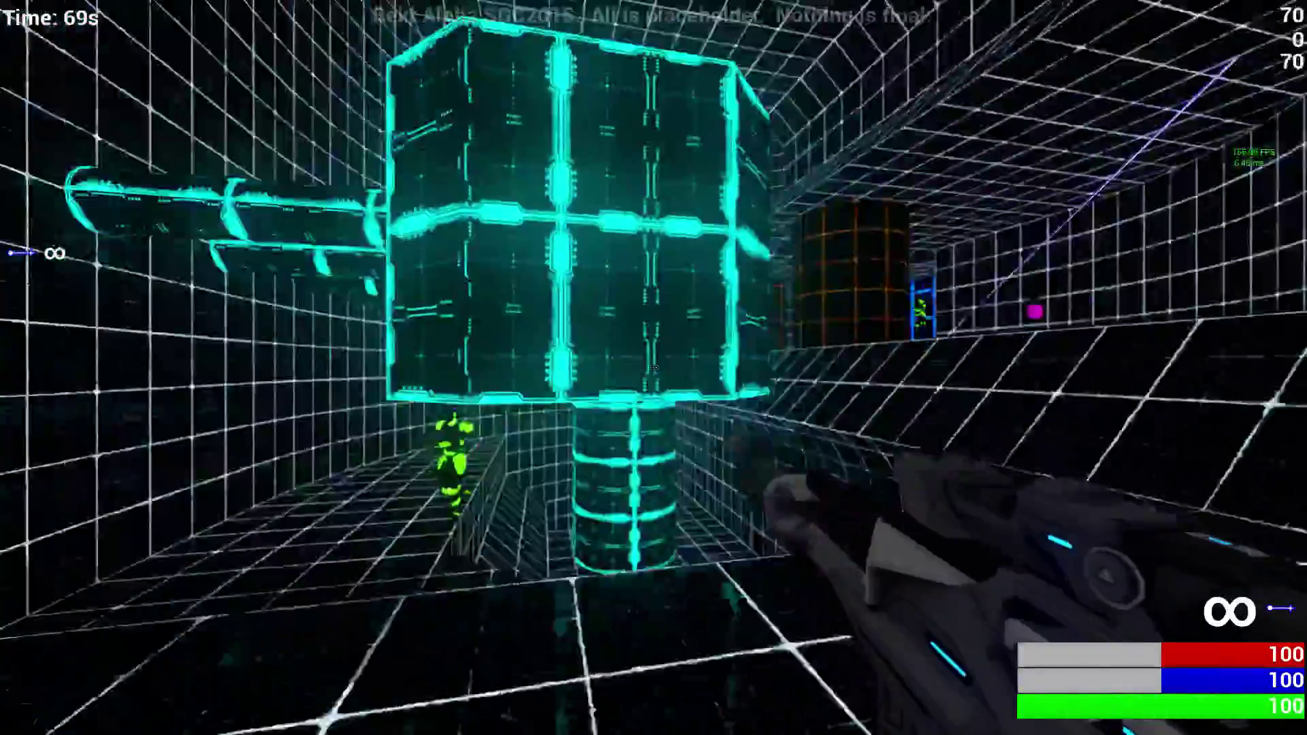
Step: Shoot at two more opponents, then continue along the grid corridor
{"action": "key", "text": "w"}
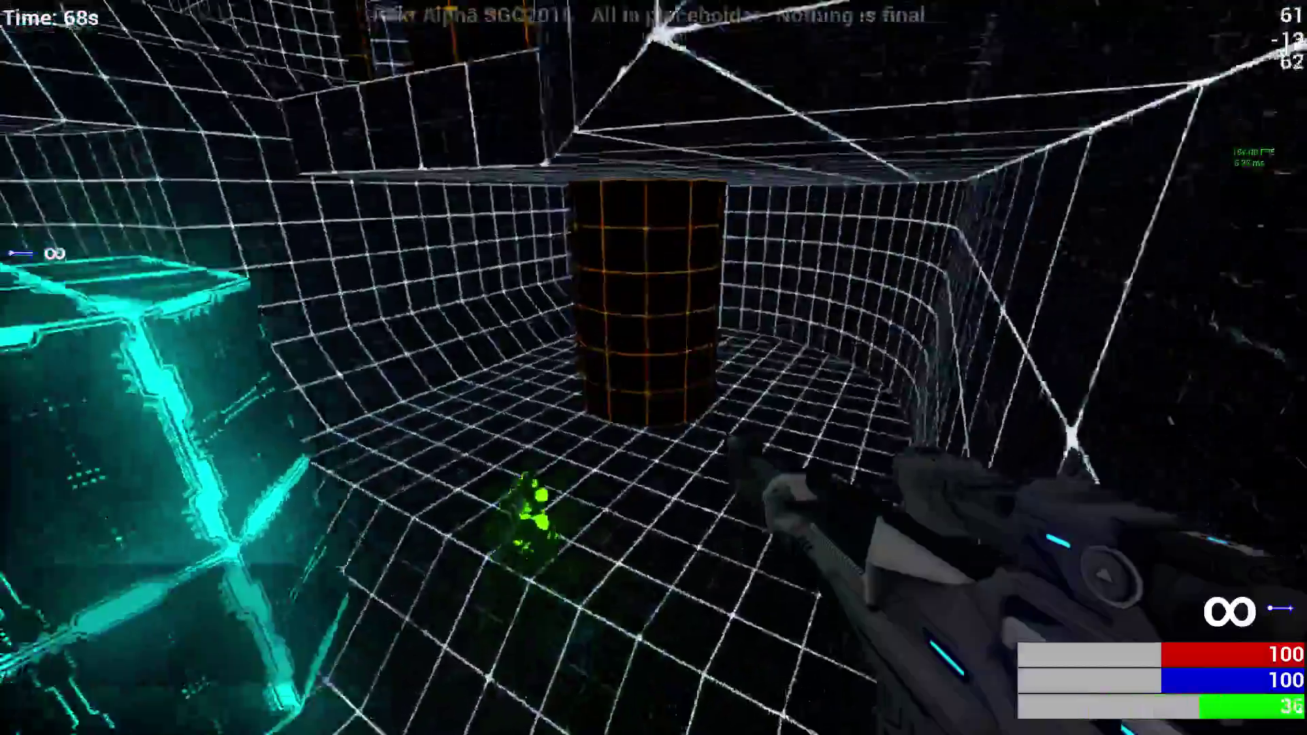
{"action": "left_click", "coordinate": [653, 368]}
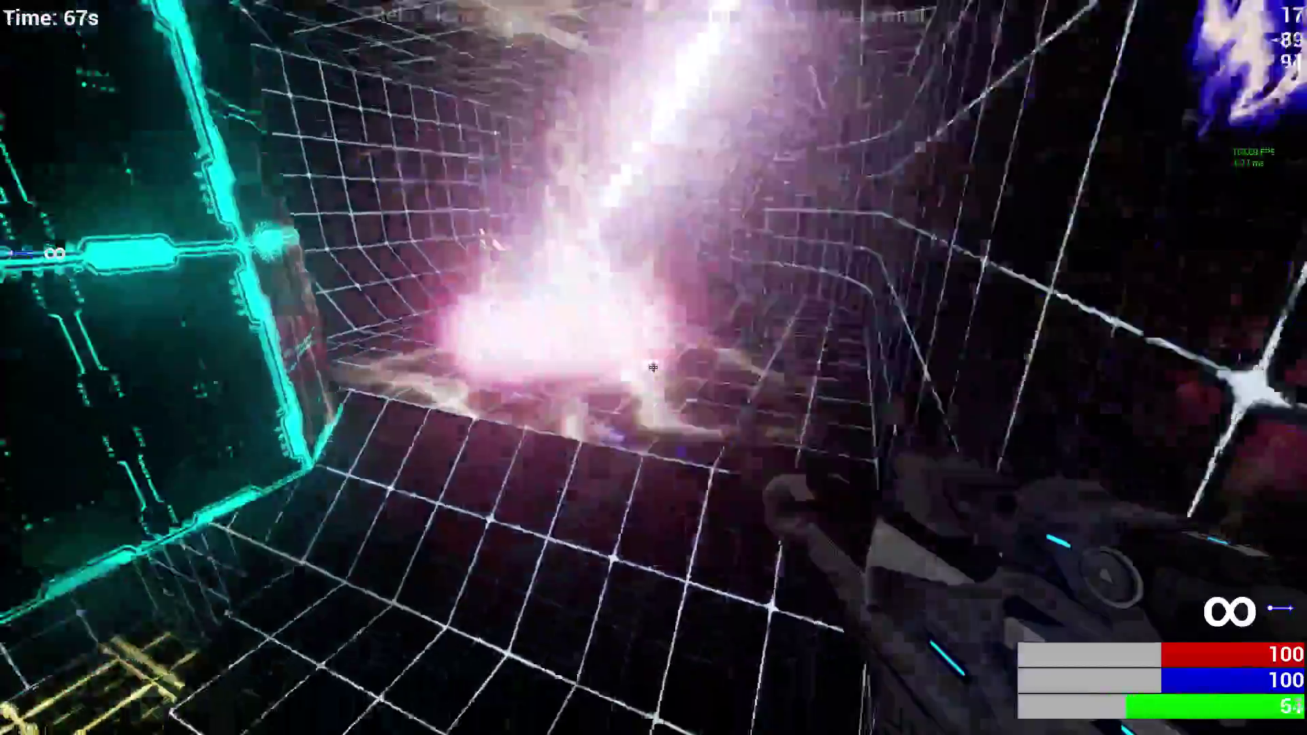
{"action": "key", "text": "w"}
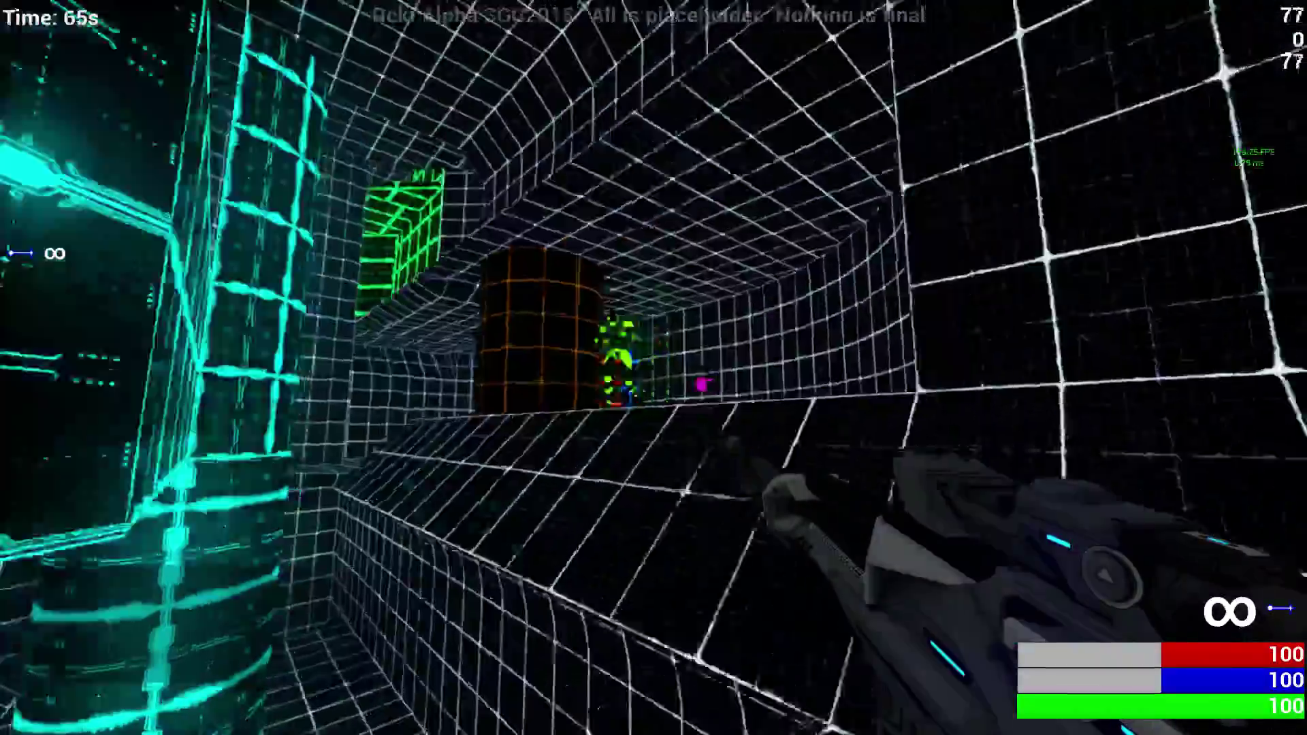
{"action": "left_click", "coordinate": [653, 368]}
{"action": "key", "text": "w"}
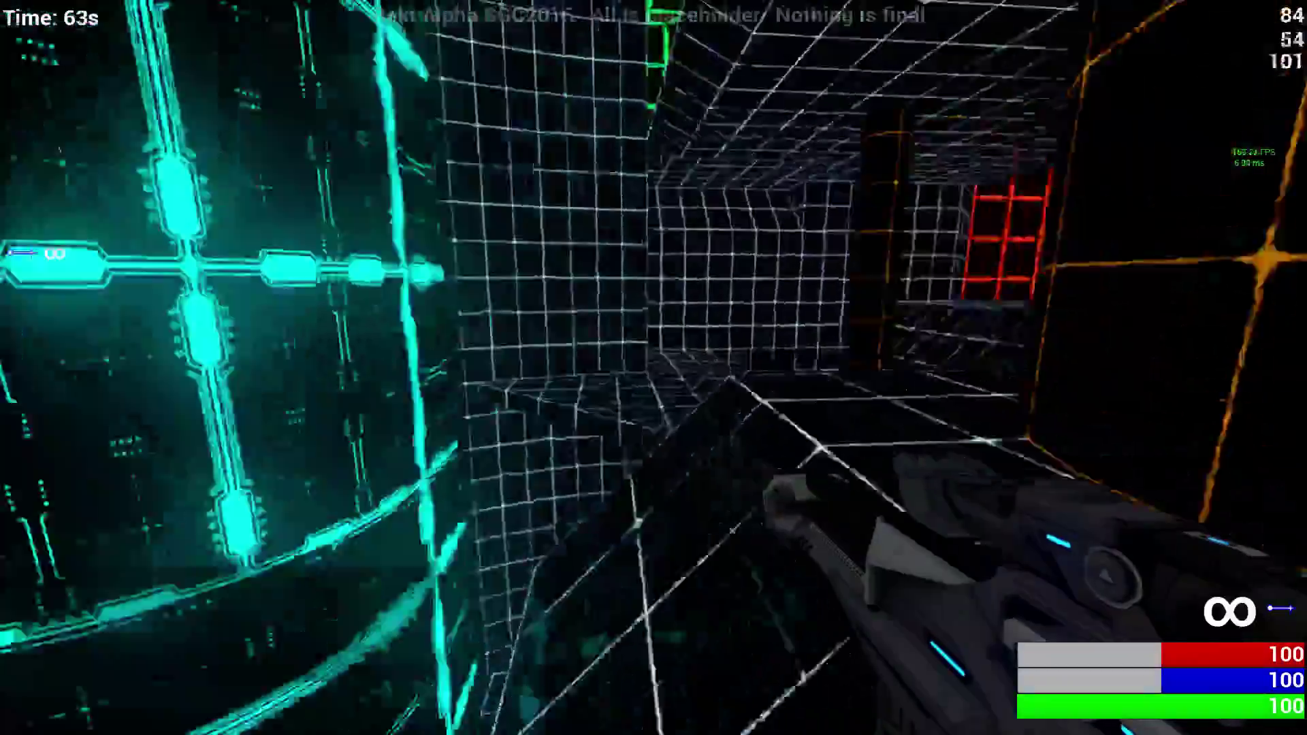
{"action": "key", "text": "w"}
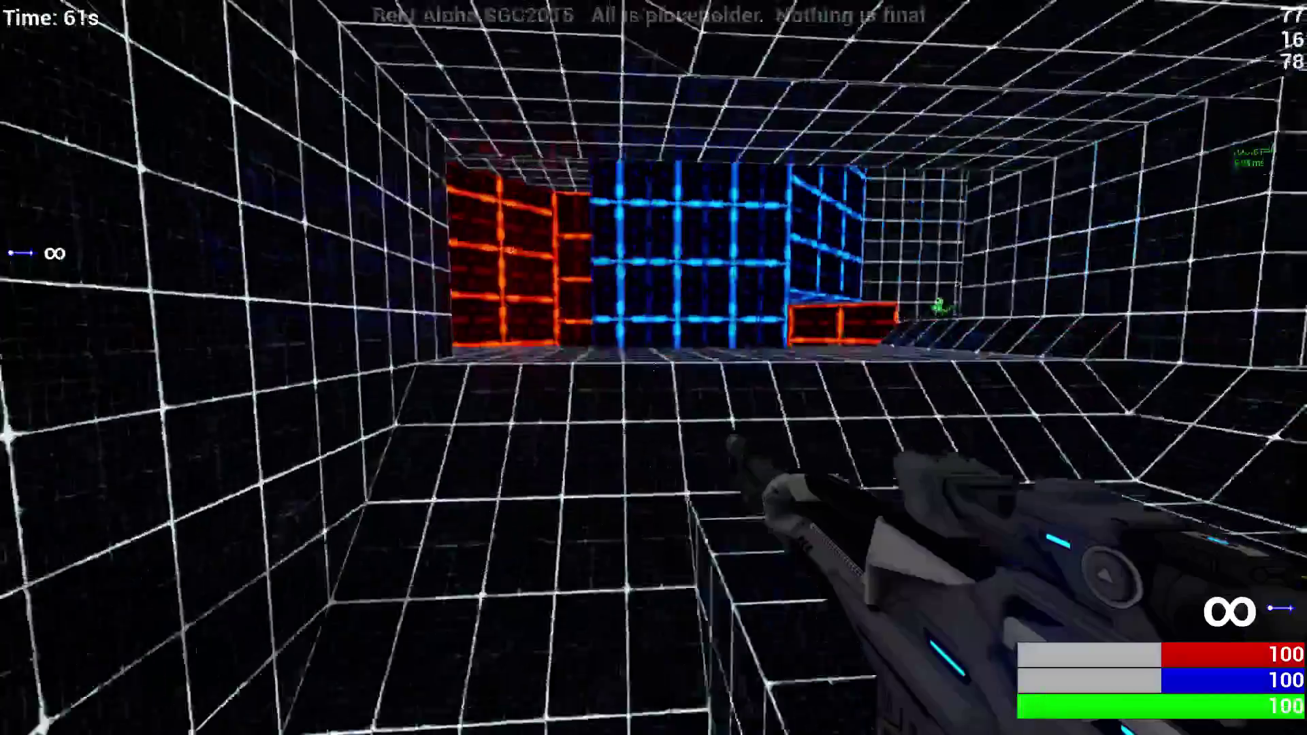
{"action": "key", "text": "w"}
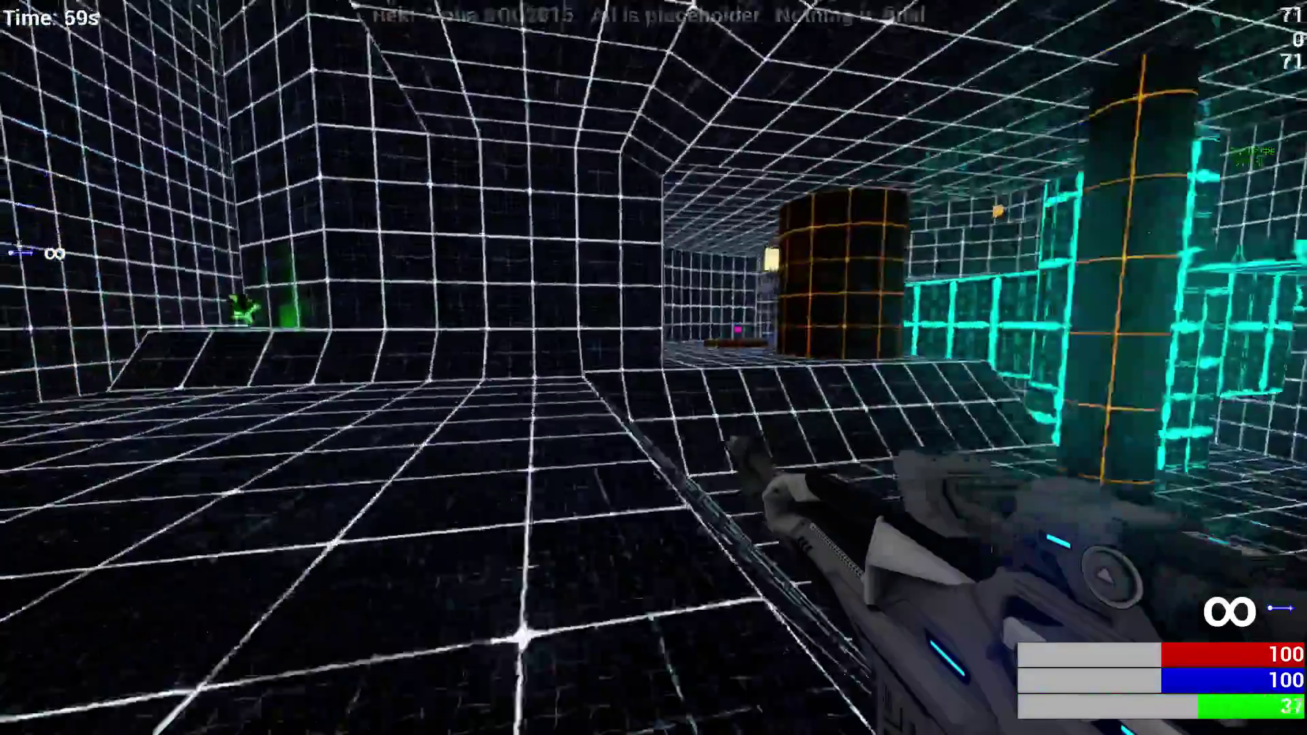
{"action": "key", "text": "w"}
{"action": "type", "text": "TeamSay ha"}
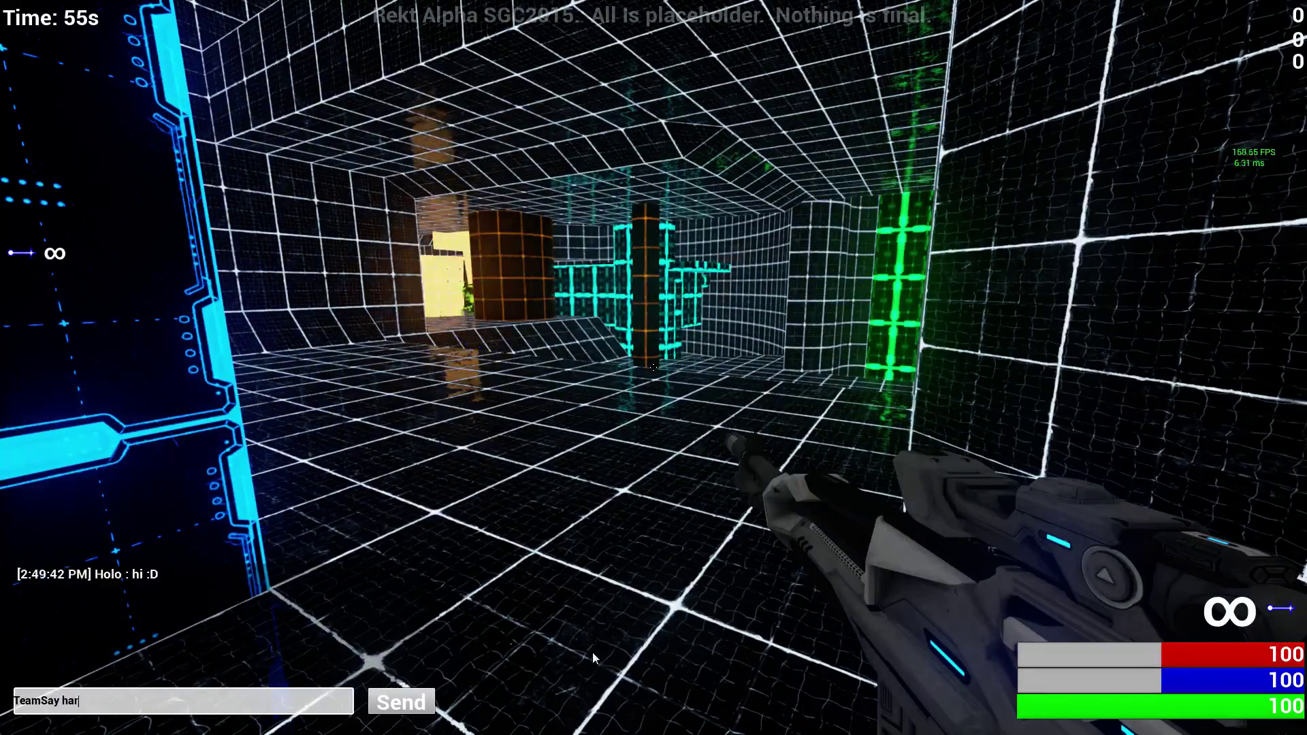
{"action": "type", "text": "ro"}
Step: Send the team chat reply, then respawn after getting fragged
{"action": "key", "text": "Return"}
{"action": "key", "text": "w"}
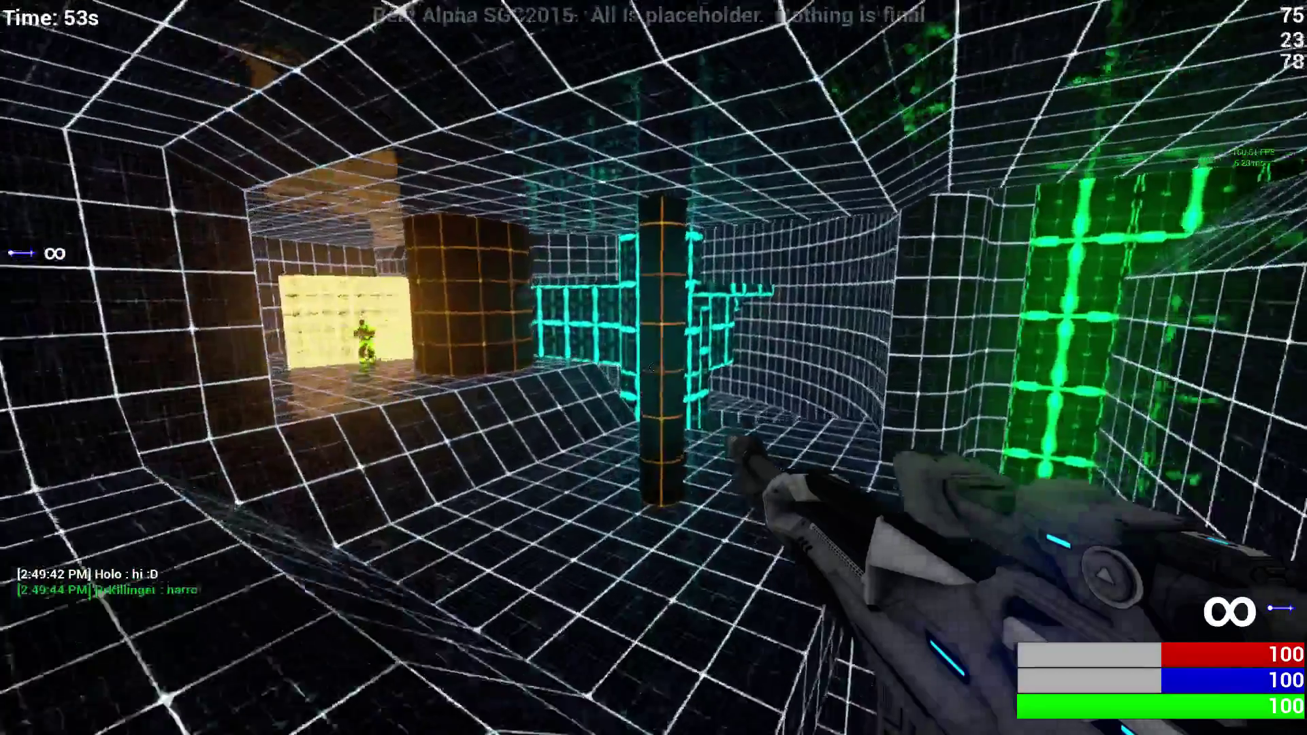
{"action": "key", "text": "w"}
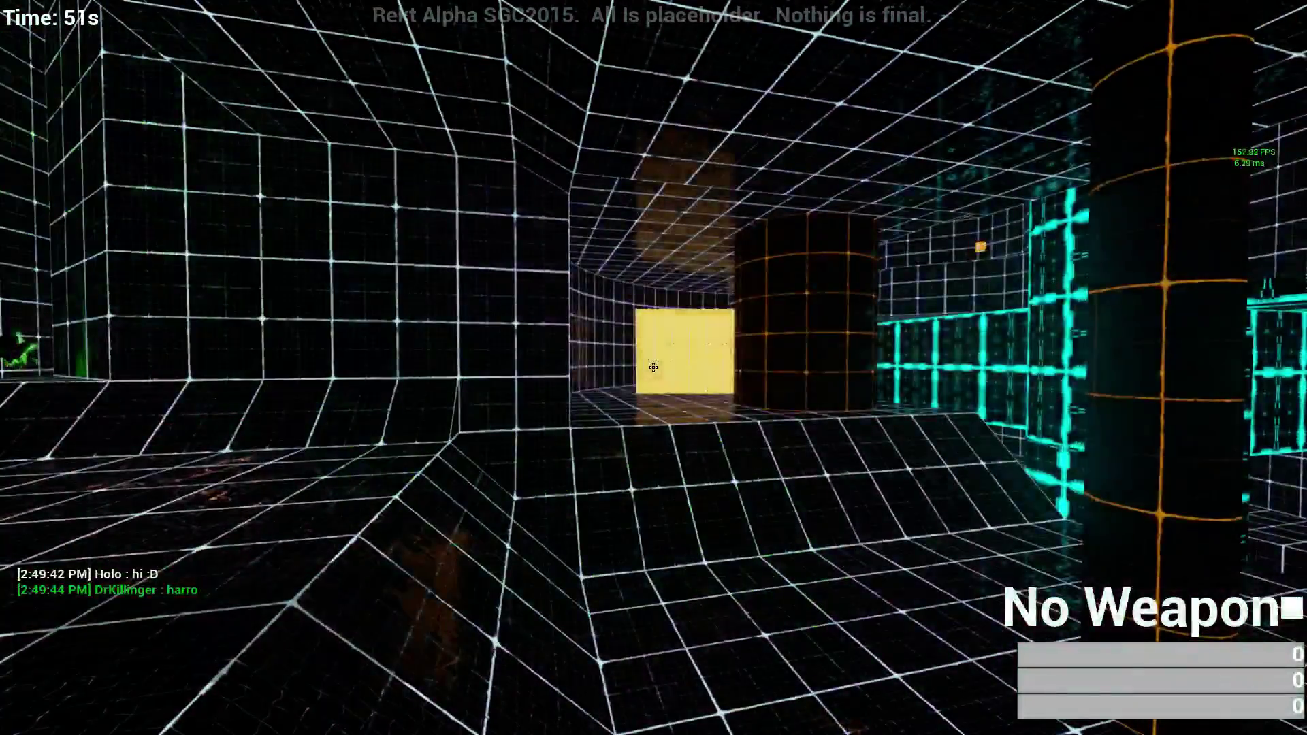
{"action": "left_click", "coordinate": [653, 367]}
{"action": "key", "text": "w"}
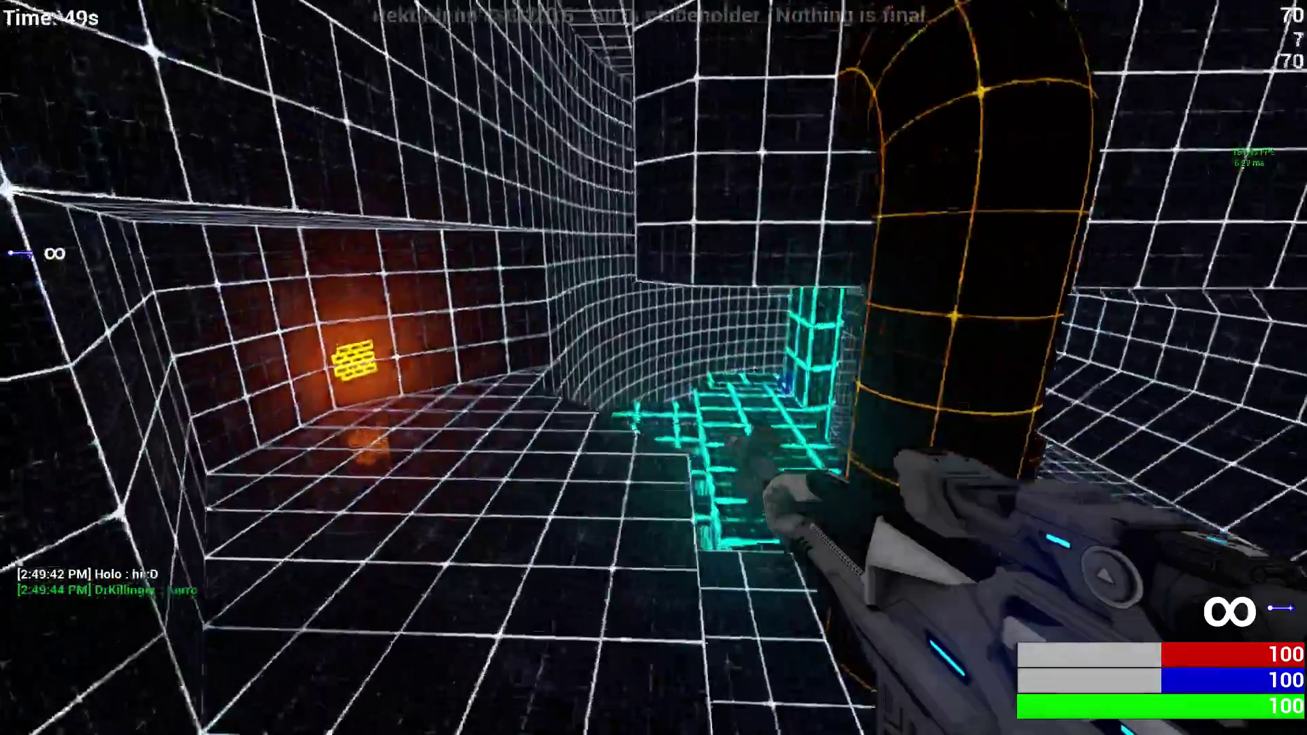
Step: Glance at the Death Match scores, then keep moving and fire at an opponent
{"action": "key", "text": "Tab"}
{"action": "key", "text": "Tab"}
{"action": "key", "text": "w"}
{"action": "left_click", "coordinate": [654, 368]}
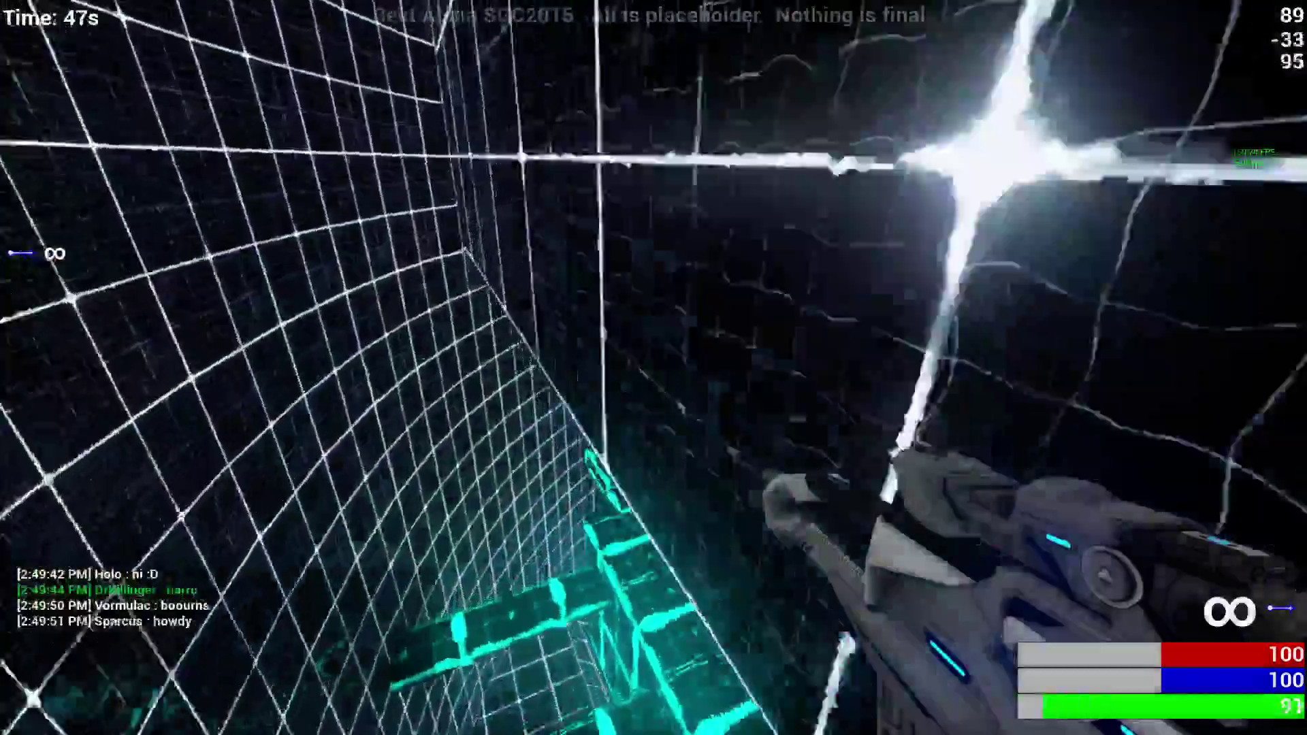
{"action": "key", "text": "w"}
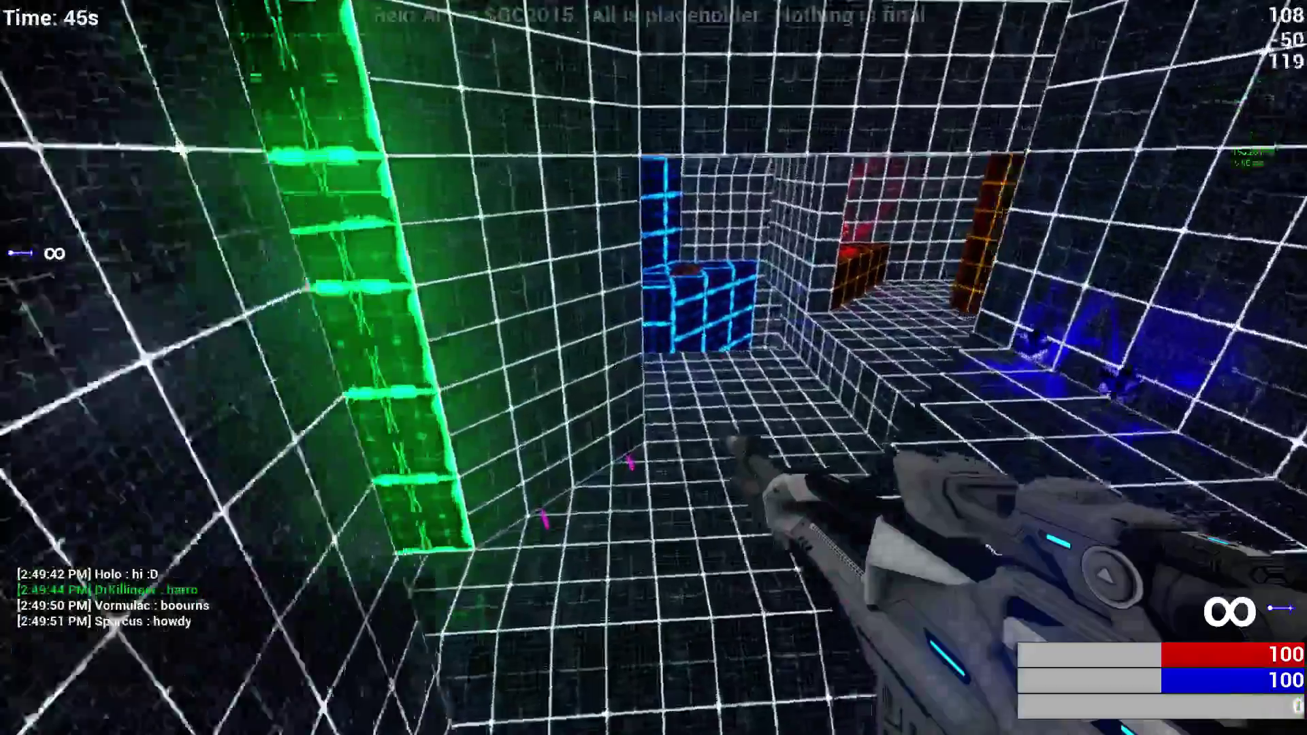
{"action": "key", "text": "w"}
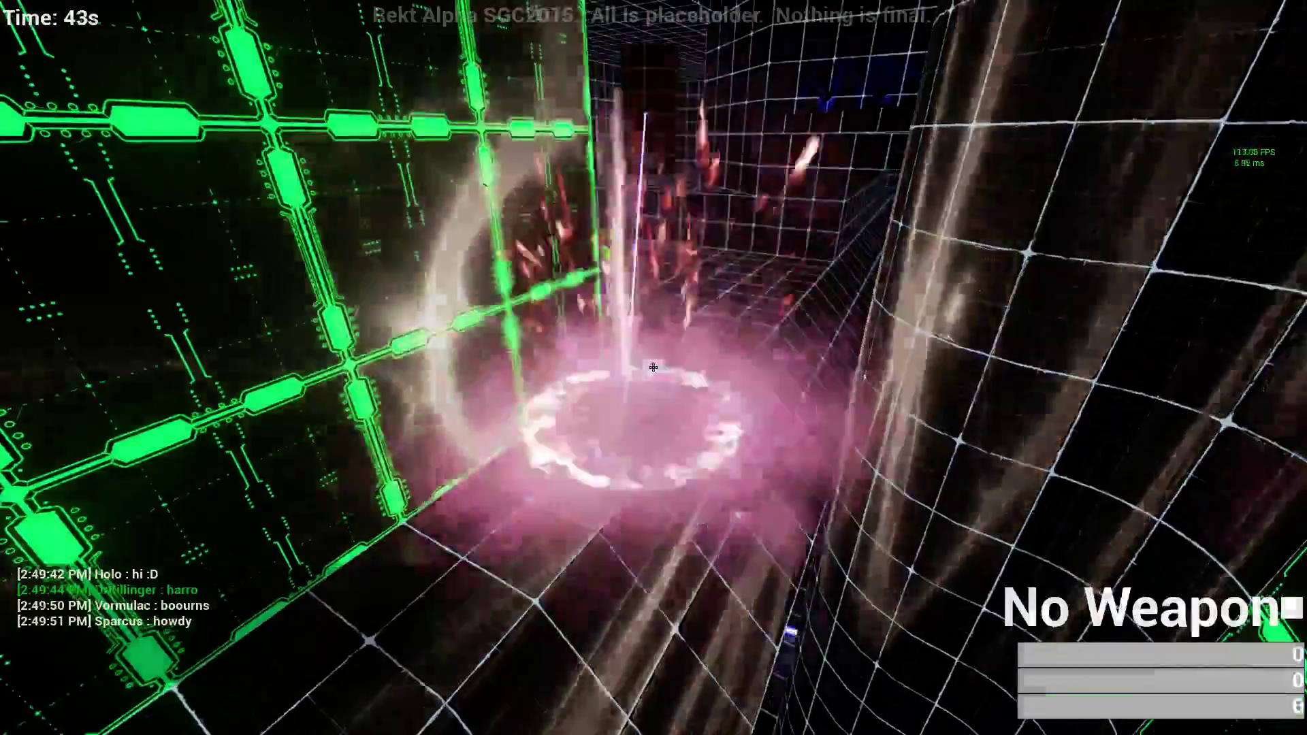
Step: Respawn after another death and advance over the cyan platform area
{"action": "left_click", "coordinate": [653, 369]}
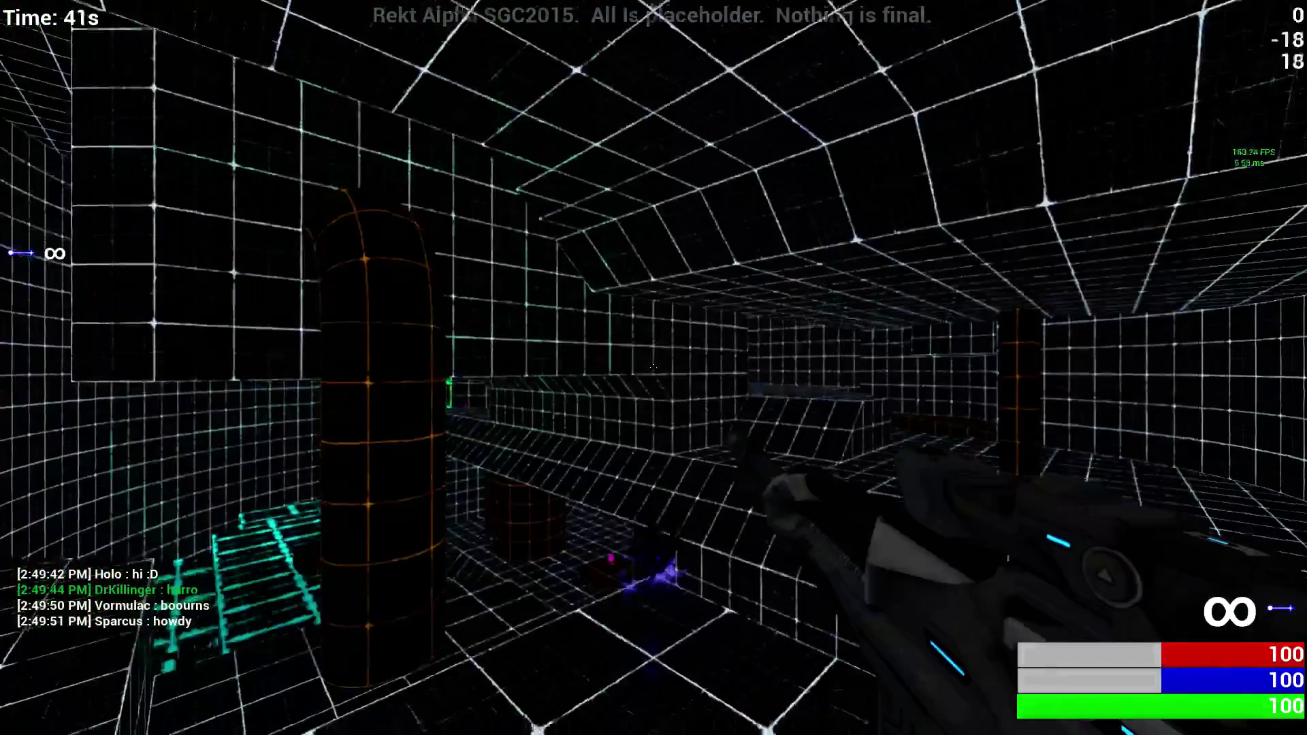
{"action": "key", "text": "w"}
{"action": "key", "text": "w"}
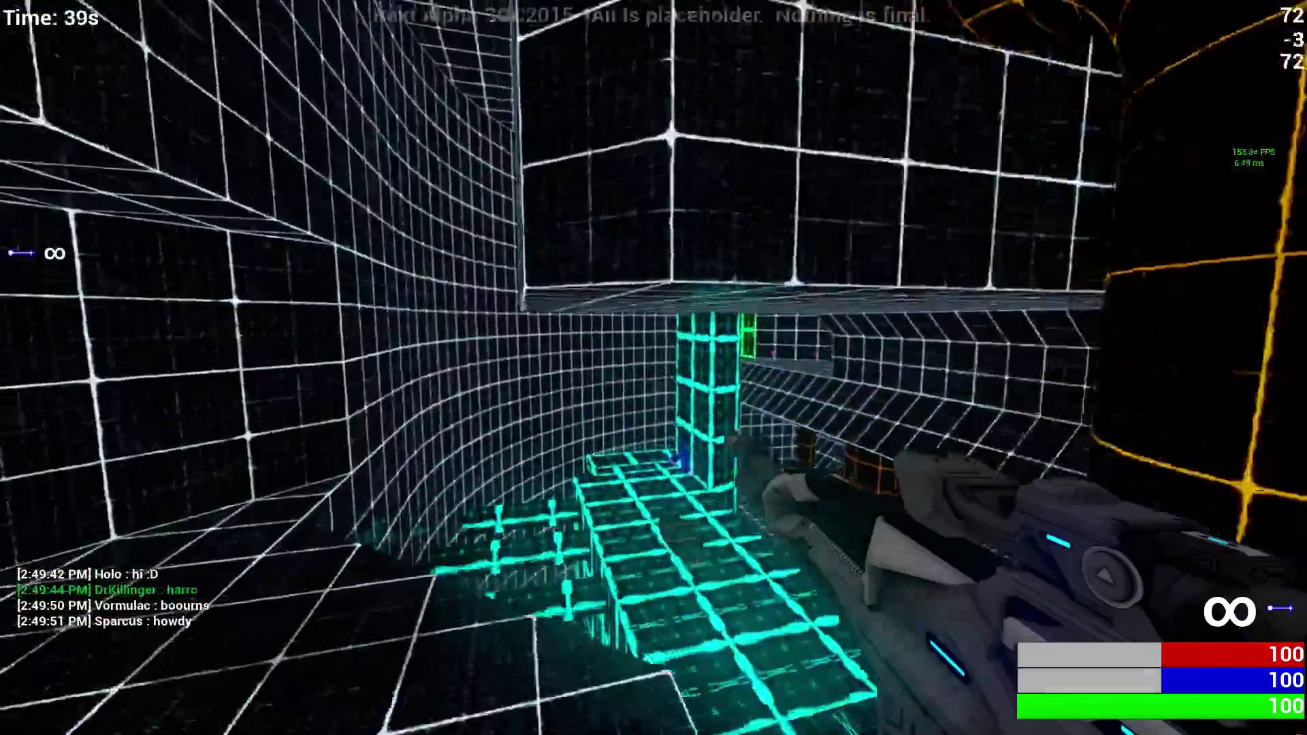
{"action": "key", "text": "w"}
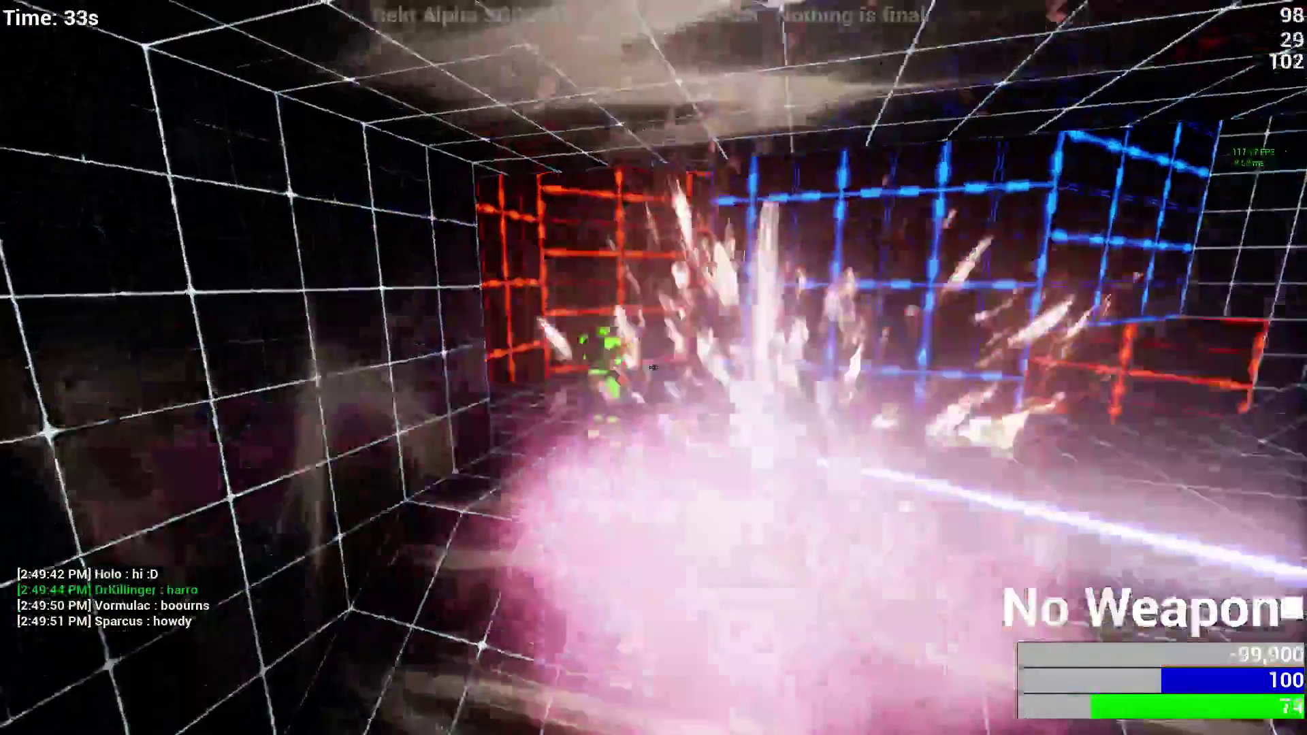
Step: Check the standings, then grab the armor pickup and head down the yellow-lit corridor
{"action": "key", "text": "Tab"}
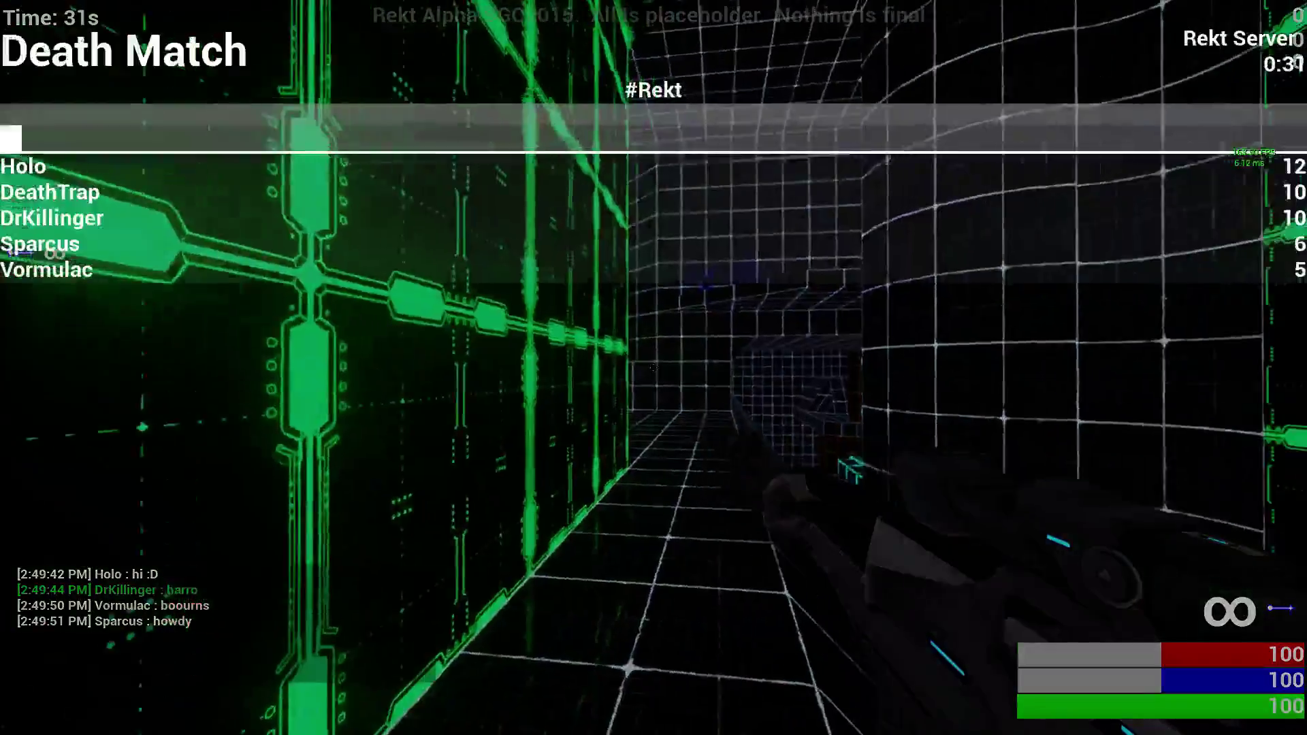
{"action": "key", "text": "Tab"}
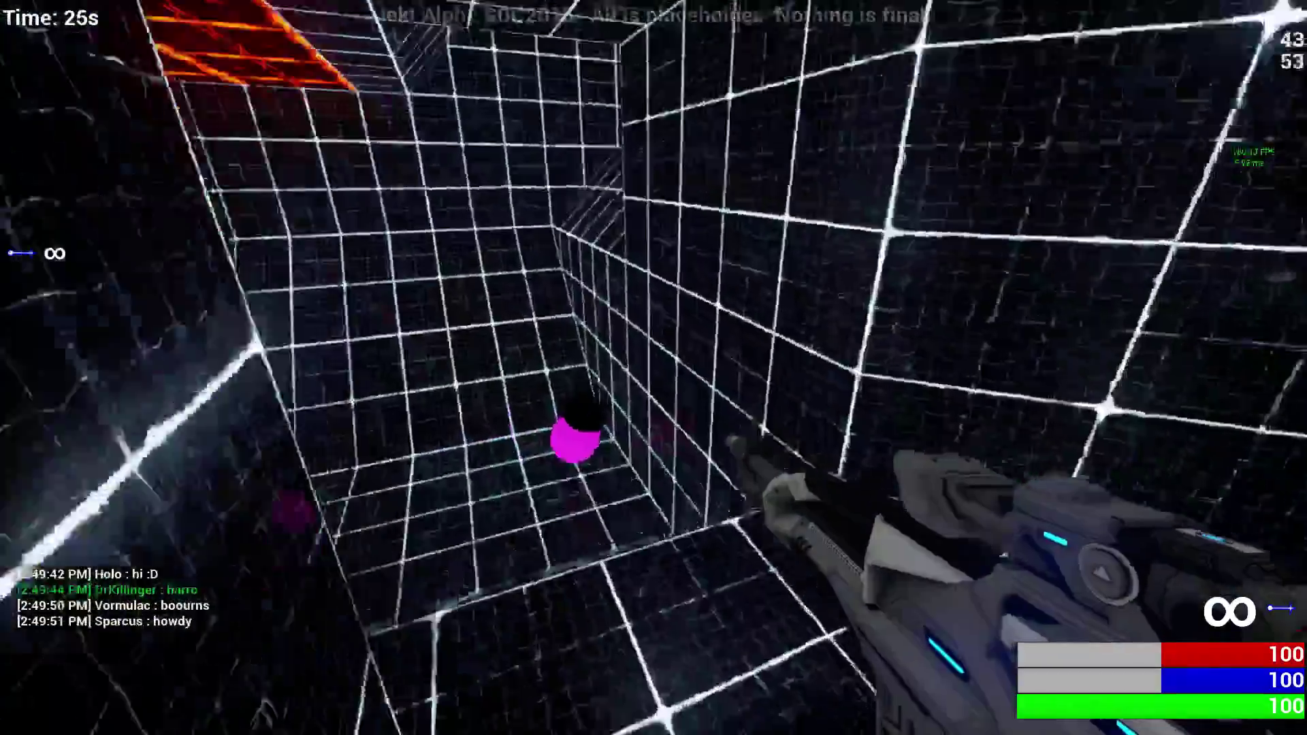
{"action": "key", "text": "w"}
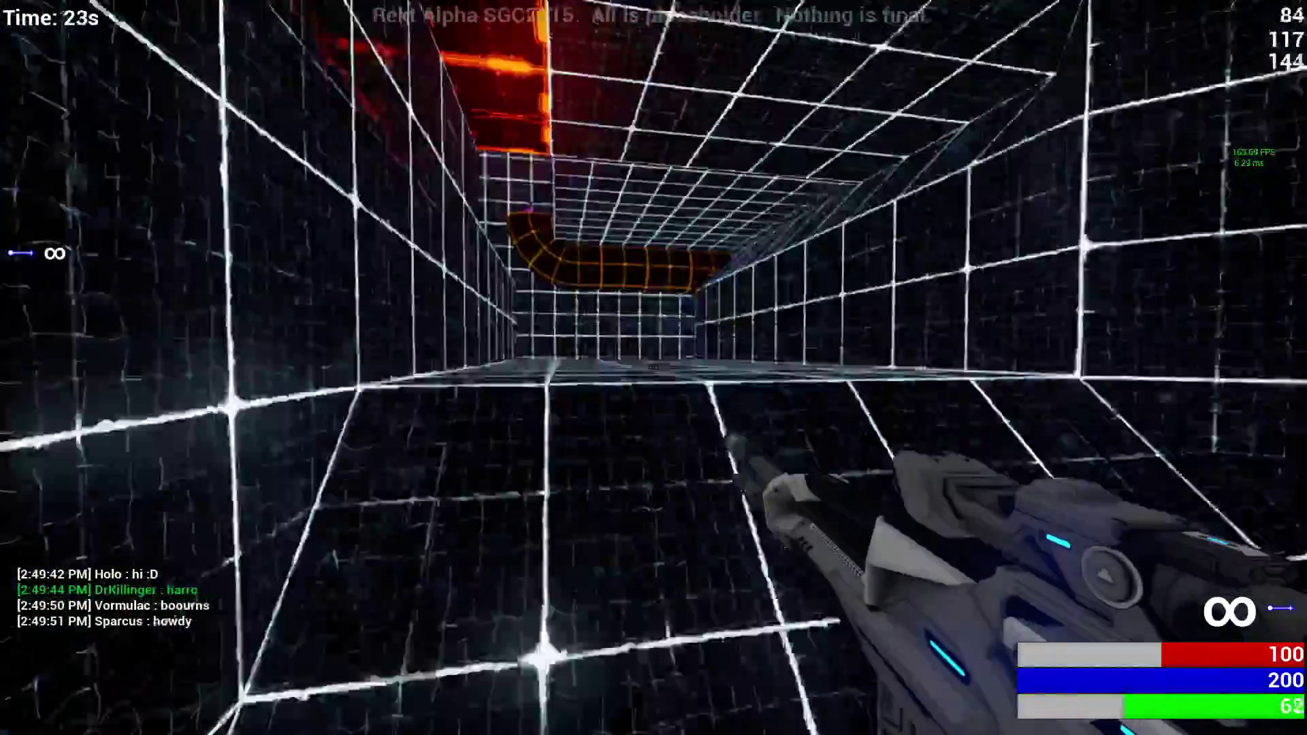
{"action": "key", "text": "w"}
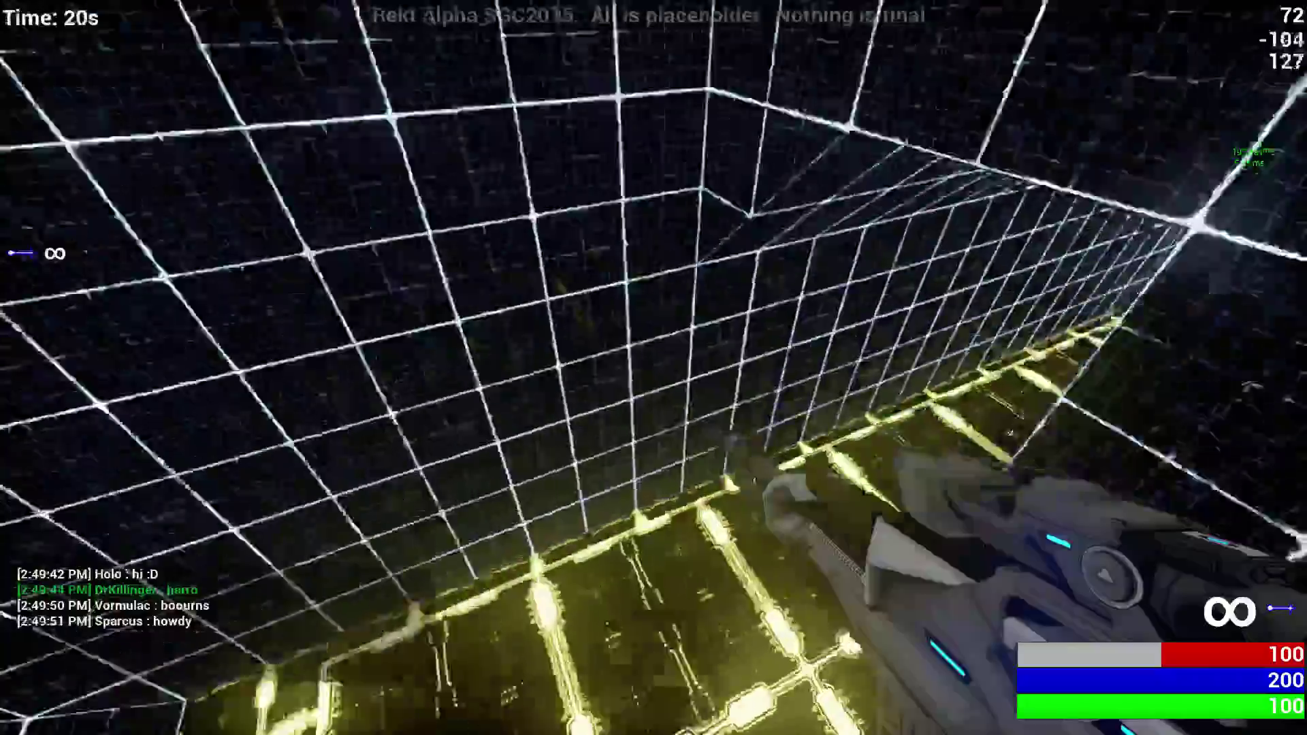
{"action": "key", "text": "w"}
Step: Fire at opponents down the corridor while advancing through the level
{"action": "left_click", "coordinate": [653, 367]}
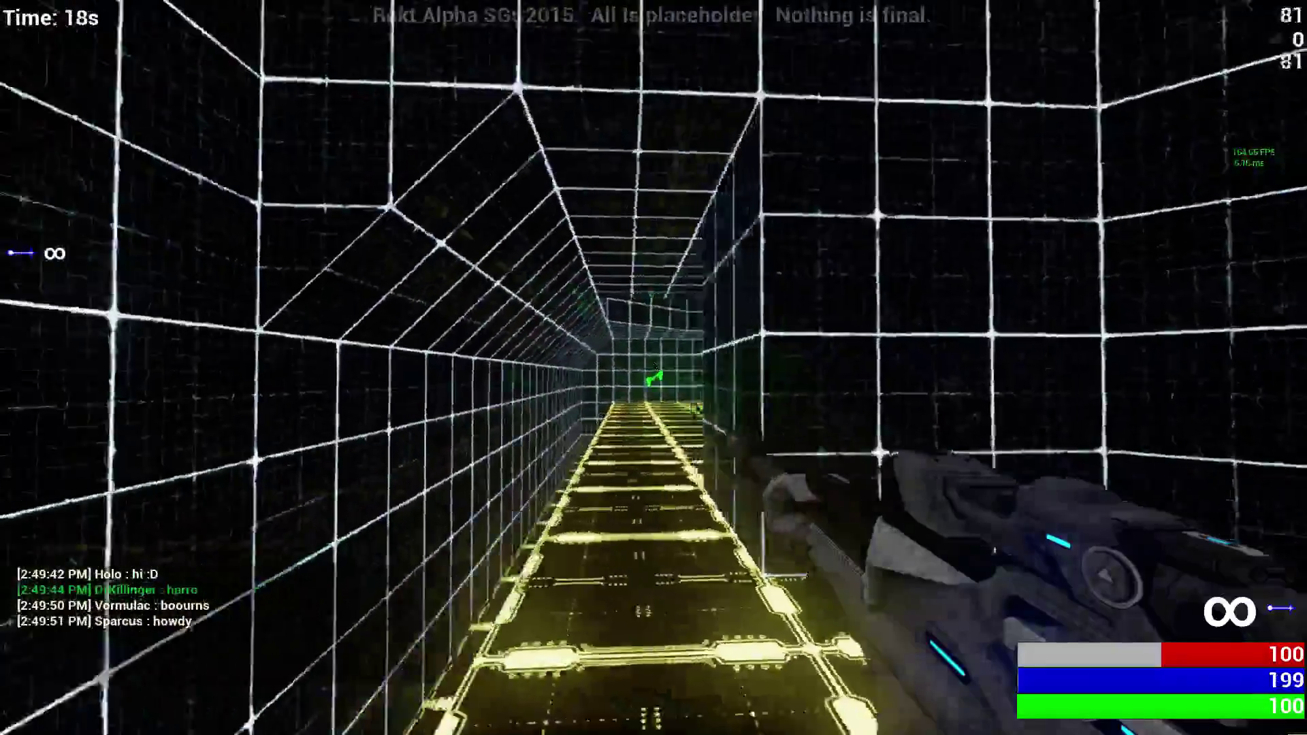
{"action": "key", "text": "w"}
{"action": "left_click", "coordinate": [654, 368]}
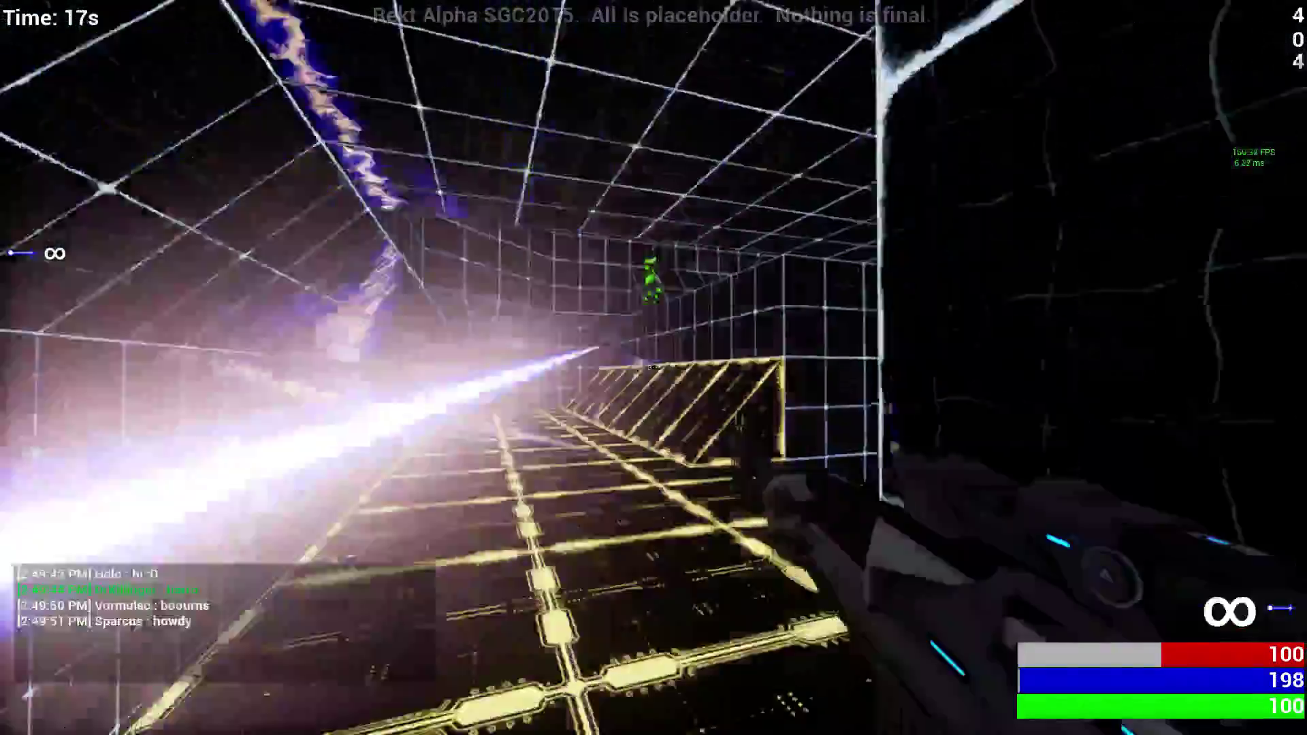
{"action": "key", "text": "w"}
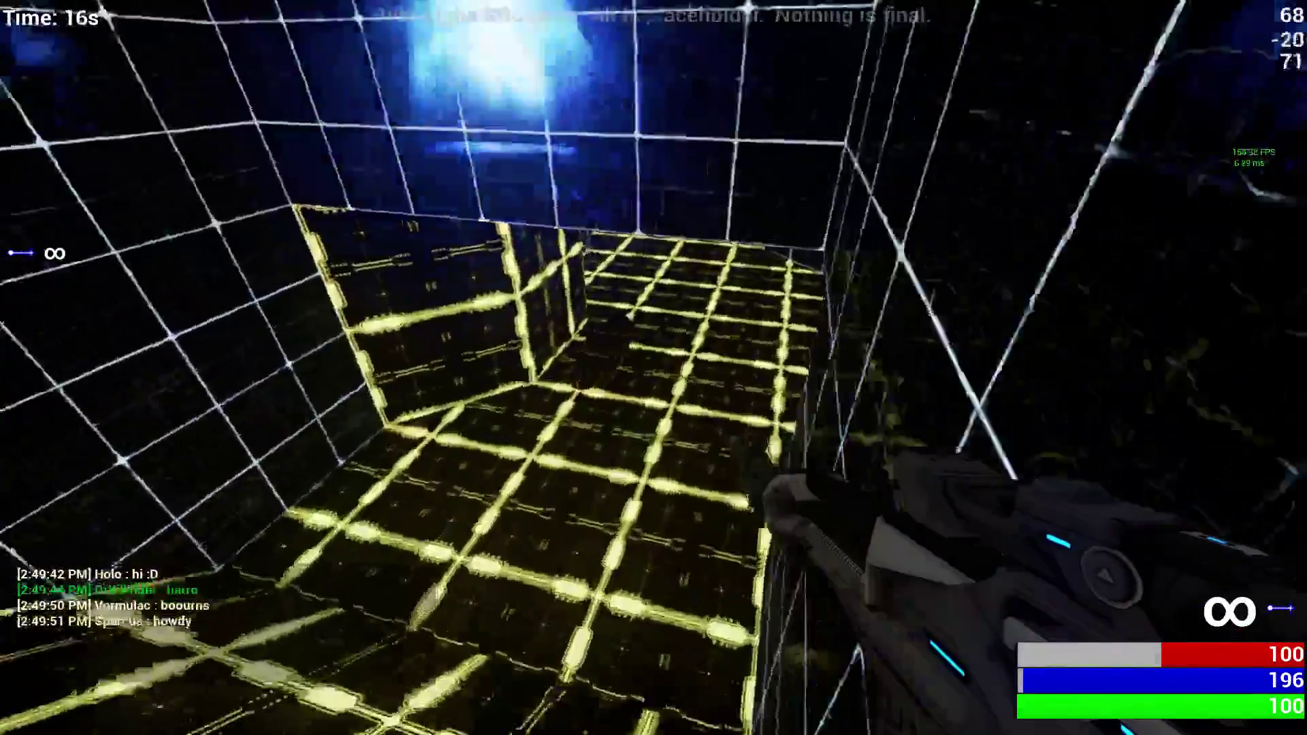
{"action": "key", "text": "w"}
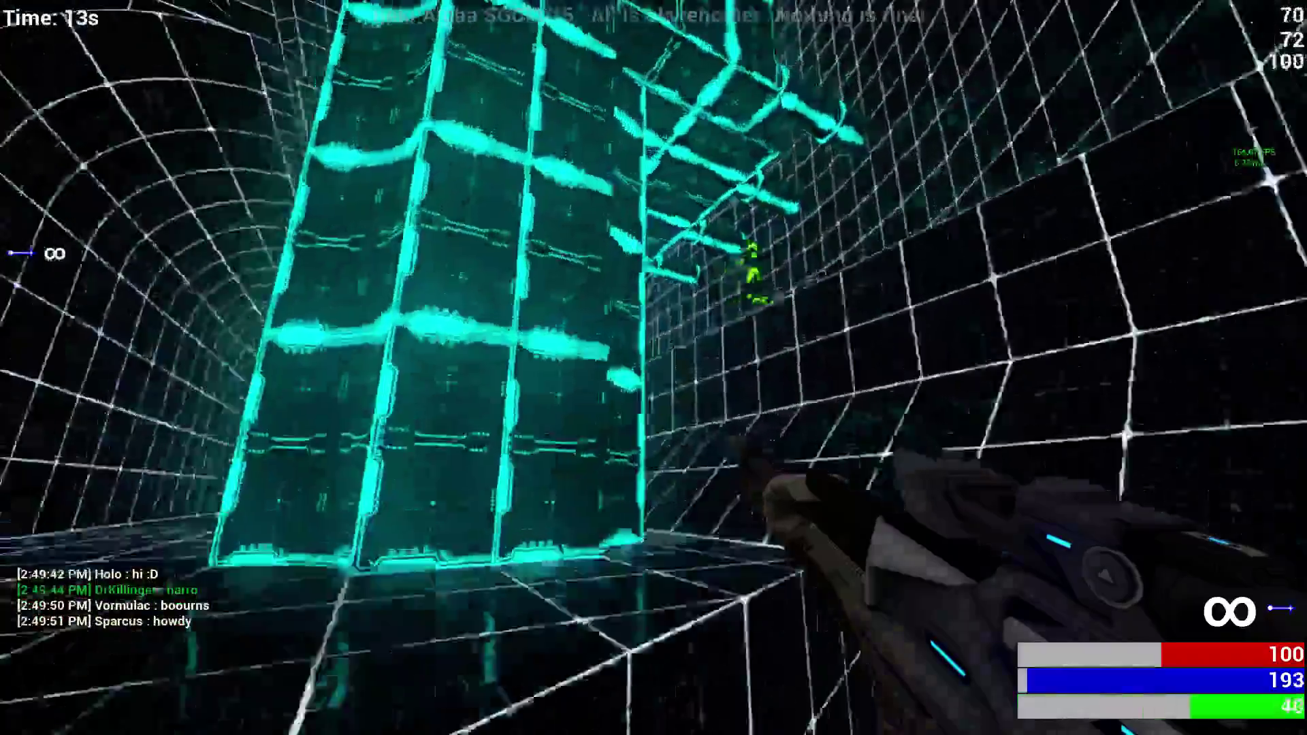
{"action": "left_click", "coordinate": [654, 368]}
Step: Keep shooting the corridor opponent under fire, finishing on the green-lit enemy
{"action": "key", "text": "w"}
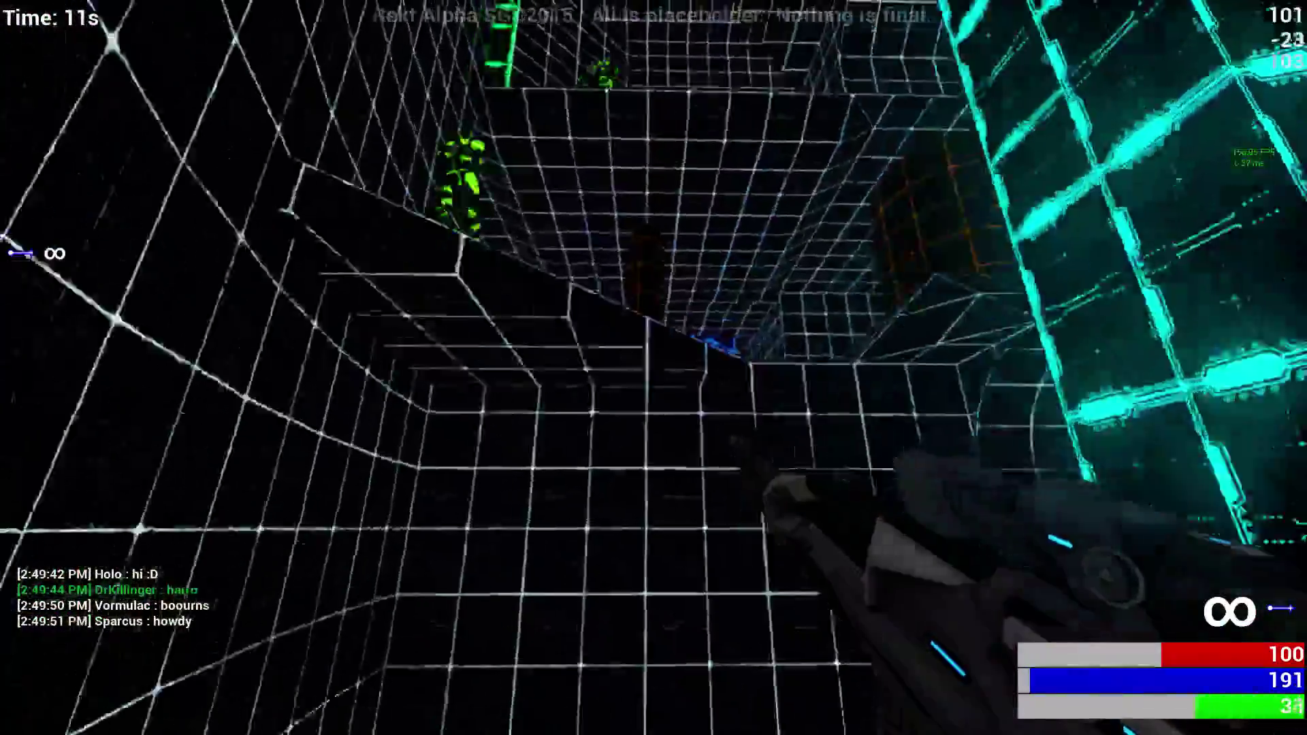
{"action": "left_click", "coordinate": [654, 368]}
{"action": "key", "text": "w"}
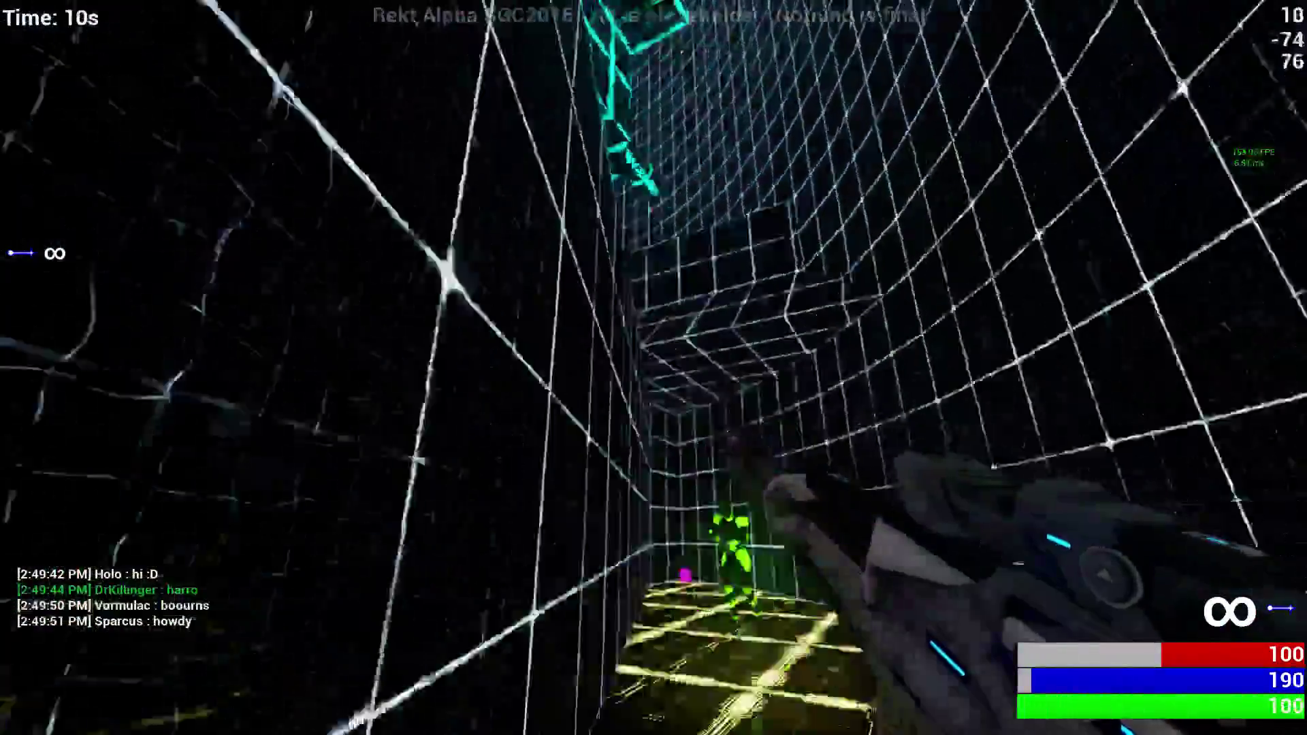
{"action": "left_click", "coordinate": [653, 367]}
{"action": "key", "text": "w"}
{"action": "left_click", "coordinate": [654, 368]}
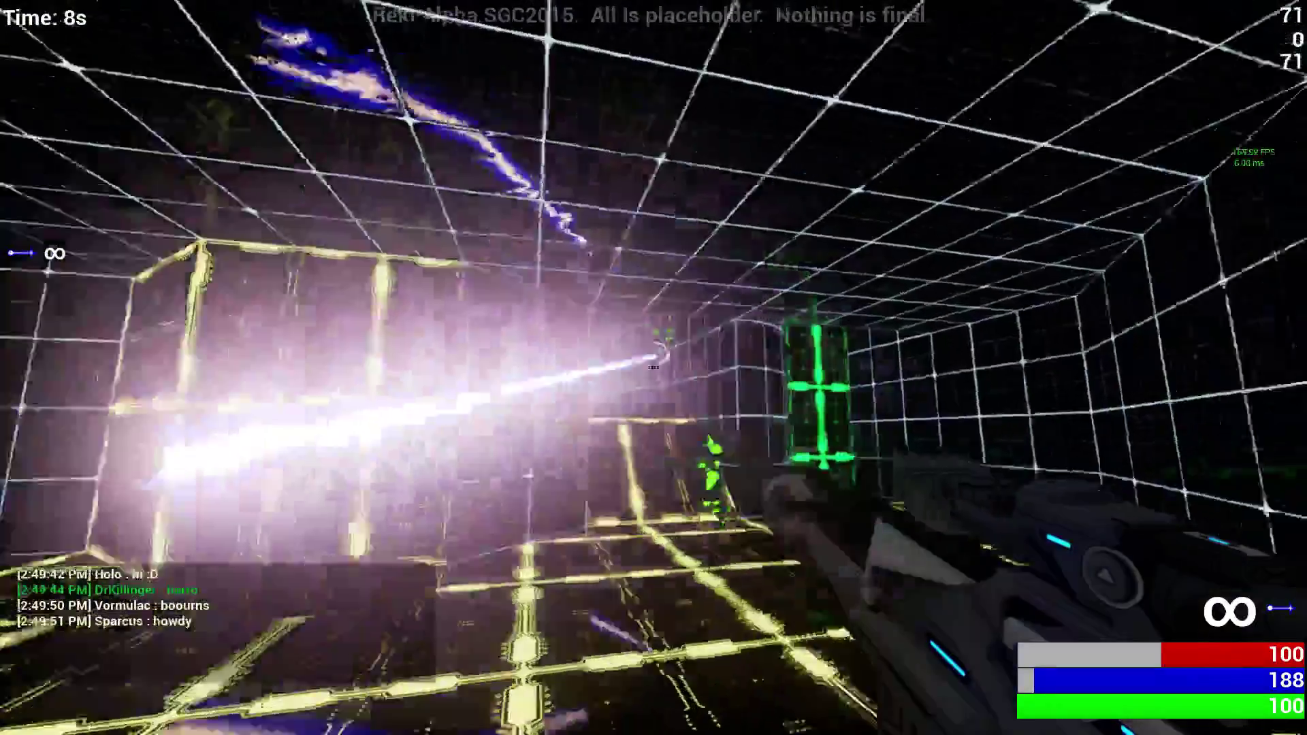
Step: Check the standings once more and move into the arena through the final seconds
{"action": "key", "text": "Tab"}
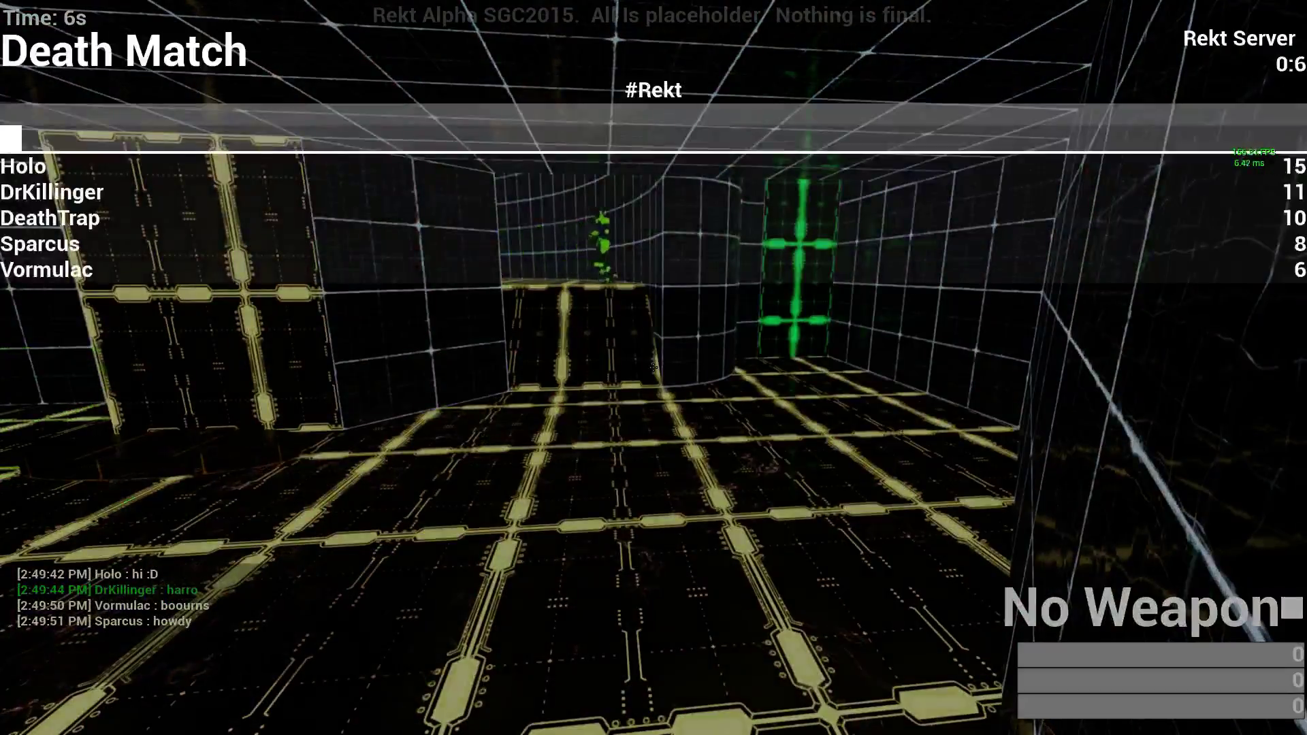
{"action": "key", "text": "Tab"}
{"action": "key", "text": "w"}
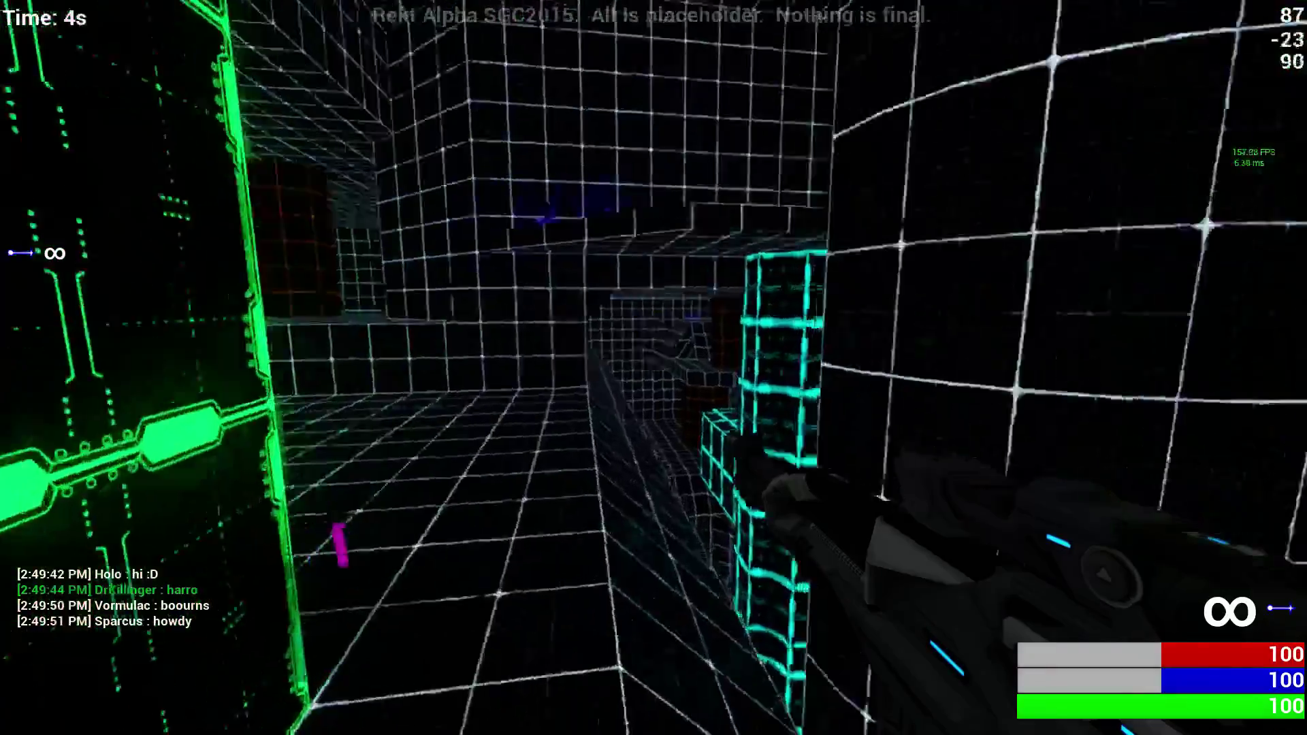
{"action": "key", "text": "w"}
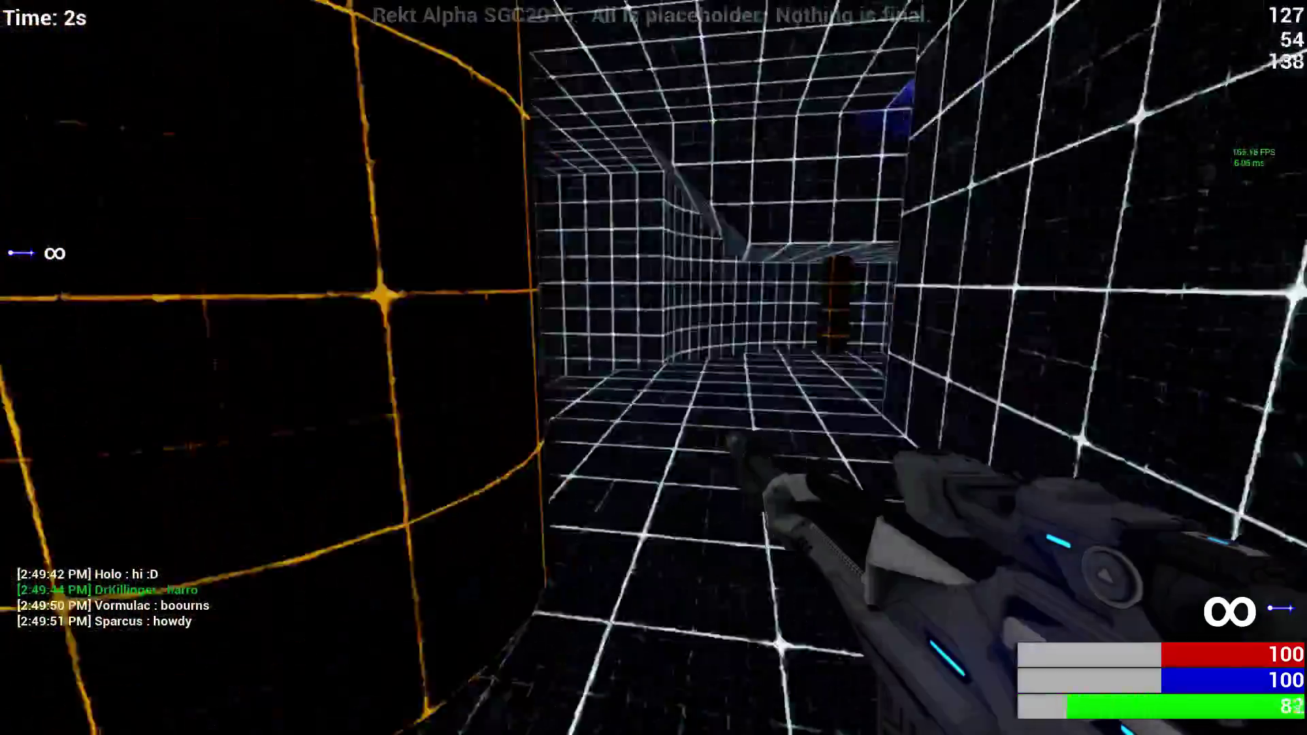
{"action": "key", "text": "w"}
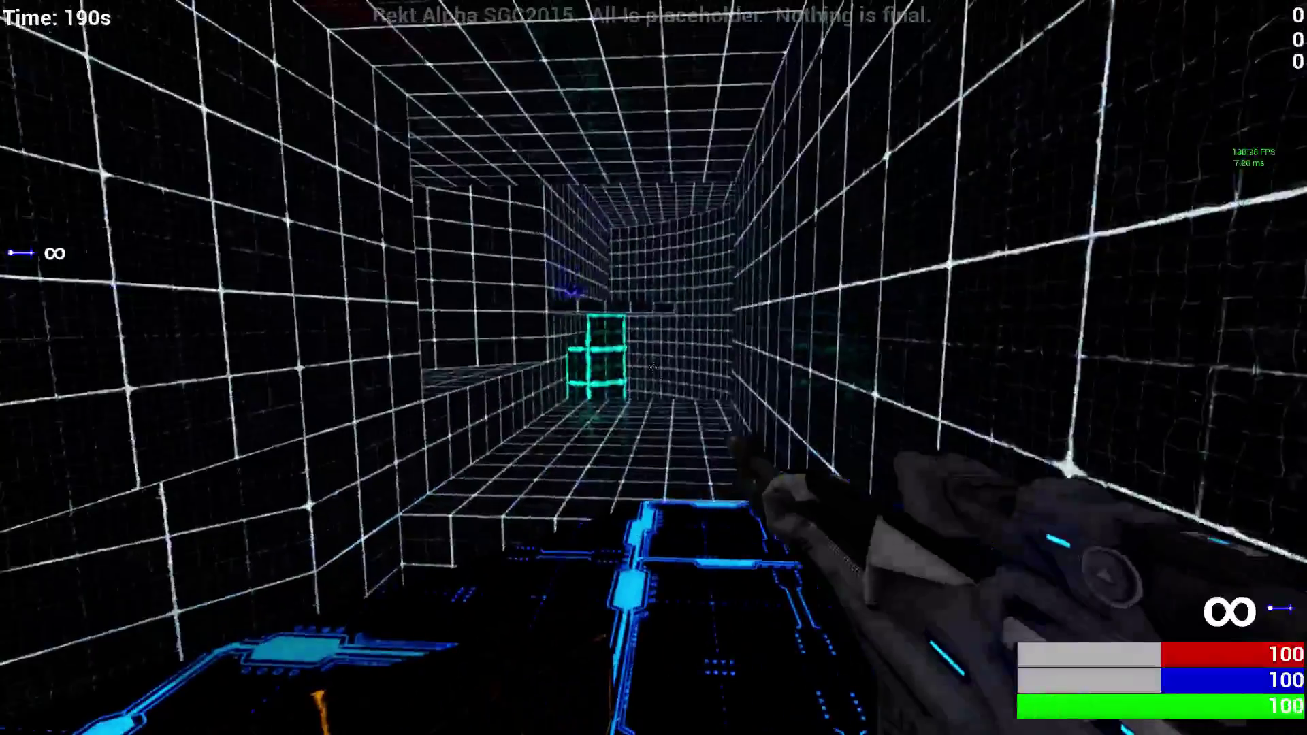
Step: Bring up the #REKT settings dialog on the Audio tab with Escape
{"action": "key", "text": "Escape"}
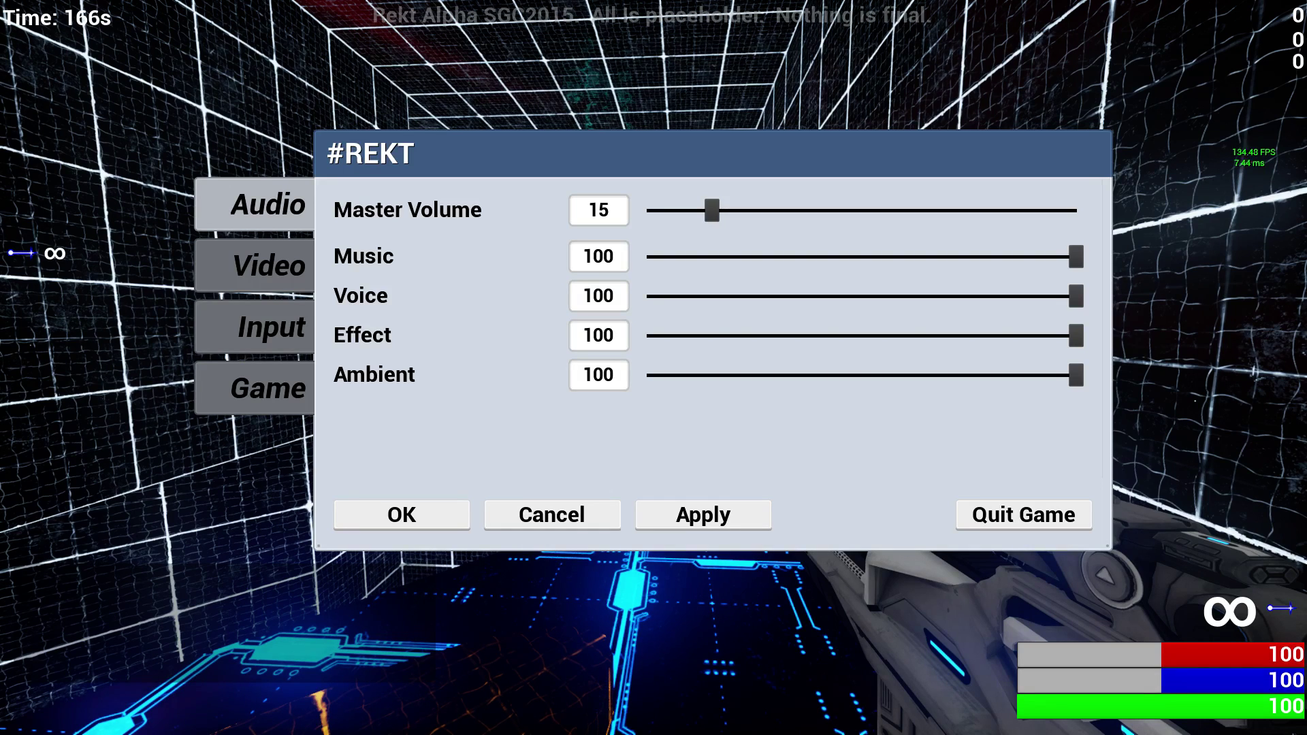
{"action": "left_click", "coordinate": [269, 266]}
{"action": "mouse_move", "coordinate": [1102, 215]}
{"action": "left_mouse_down"}
{"action": "mouse_move", "coordinate": [1113, 422]}
{"action": "mouse_move", "coordinate": [1101, 194]}
{"action": "left_mouse_up"}
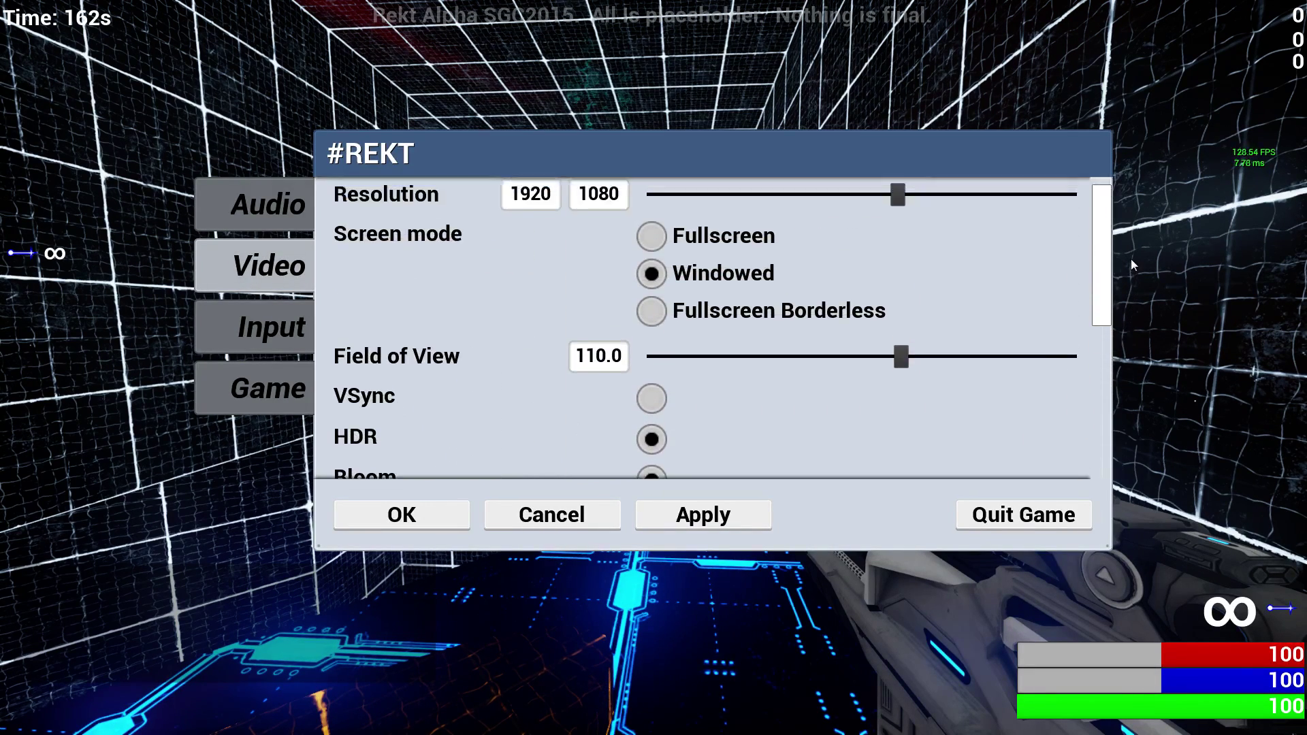
{"action": "left_click", "coordinate": [302, 328]}
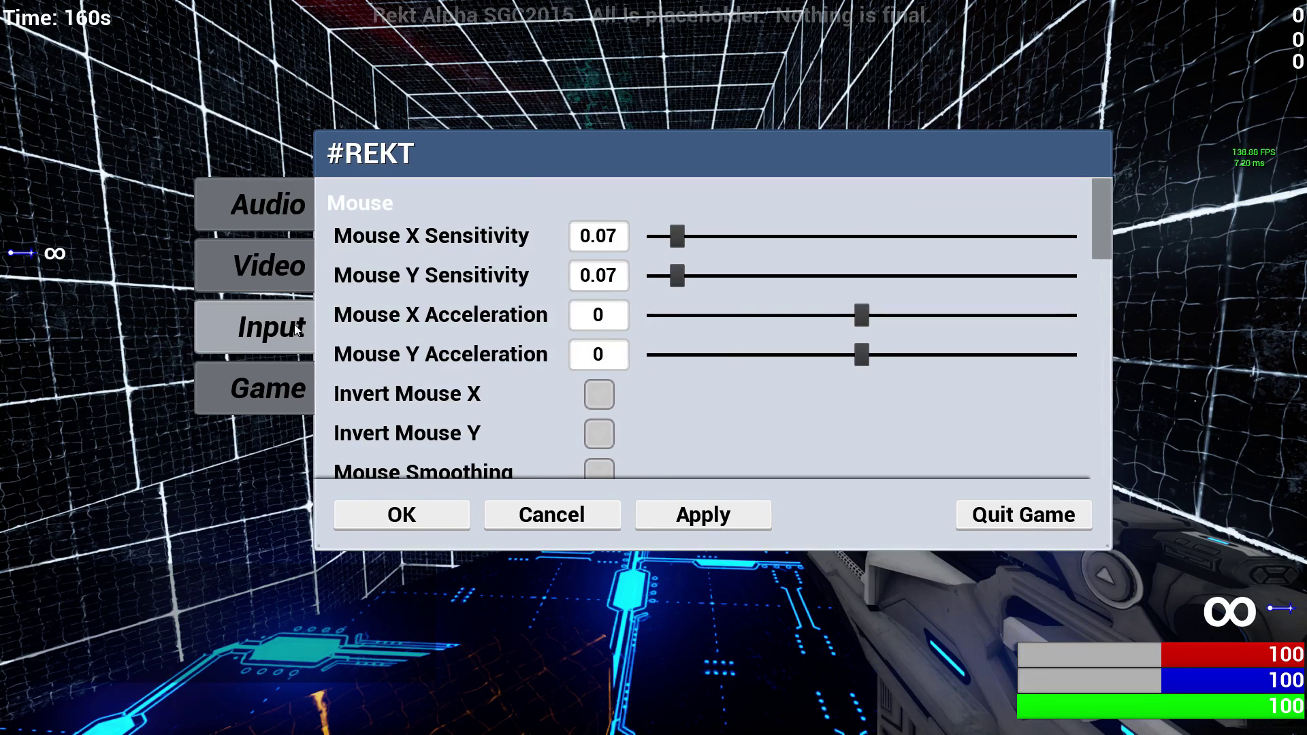
{"action": "mouse_move", "coordinate": [1099, 216]}
{"action": "left_mouse_down"}
{"action": "mouse_move", "coordinate": [1151, 413]}
{"action": "mouse_move", "coordinate": [1162, 245]}
{"action": "mouse_move", "coordinate": [1151, 208]}
{"action": "left_mouse_up"}
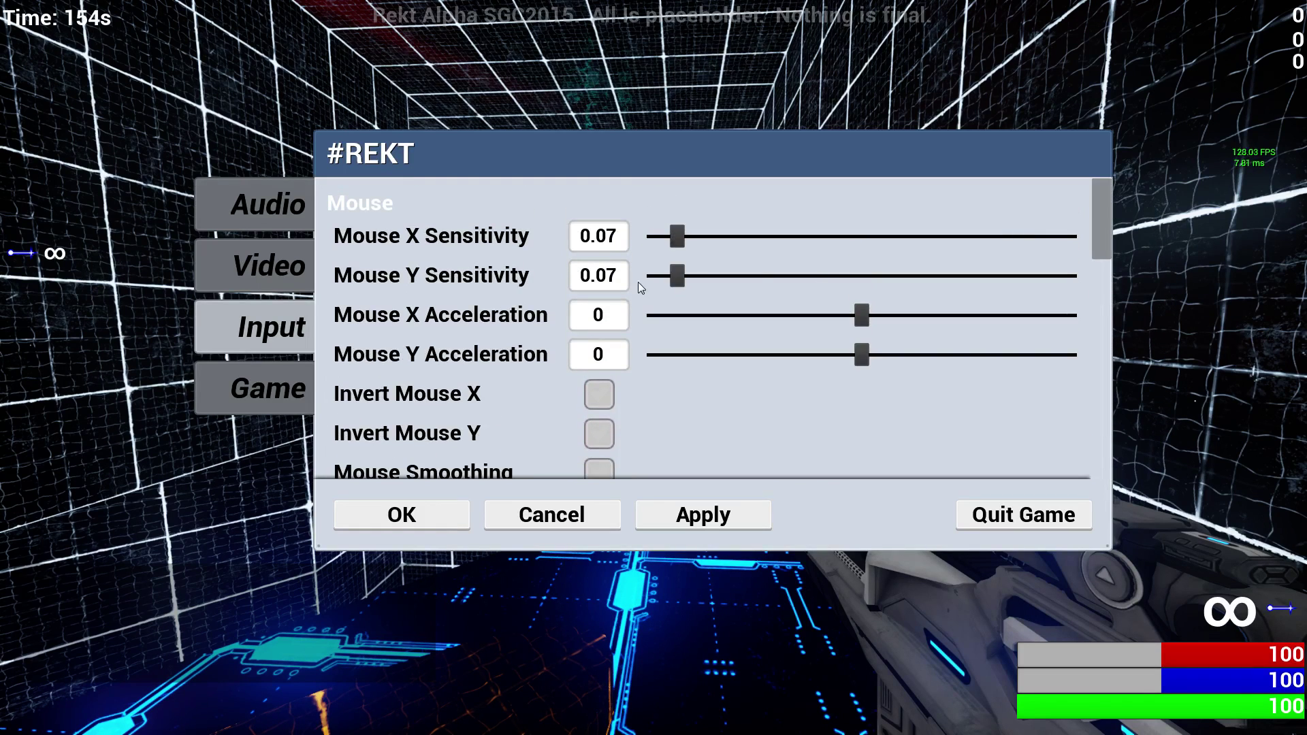
{"action": "left_click", "coordinate": [276, 391]}
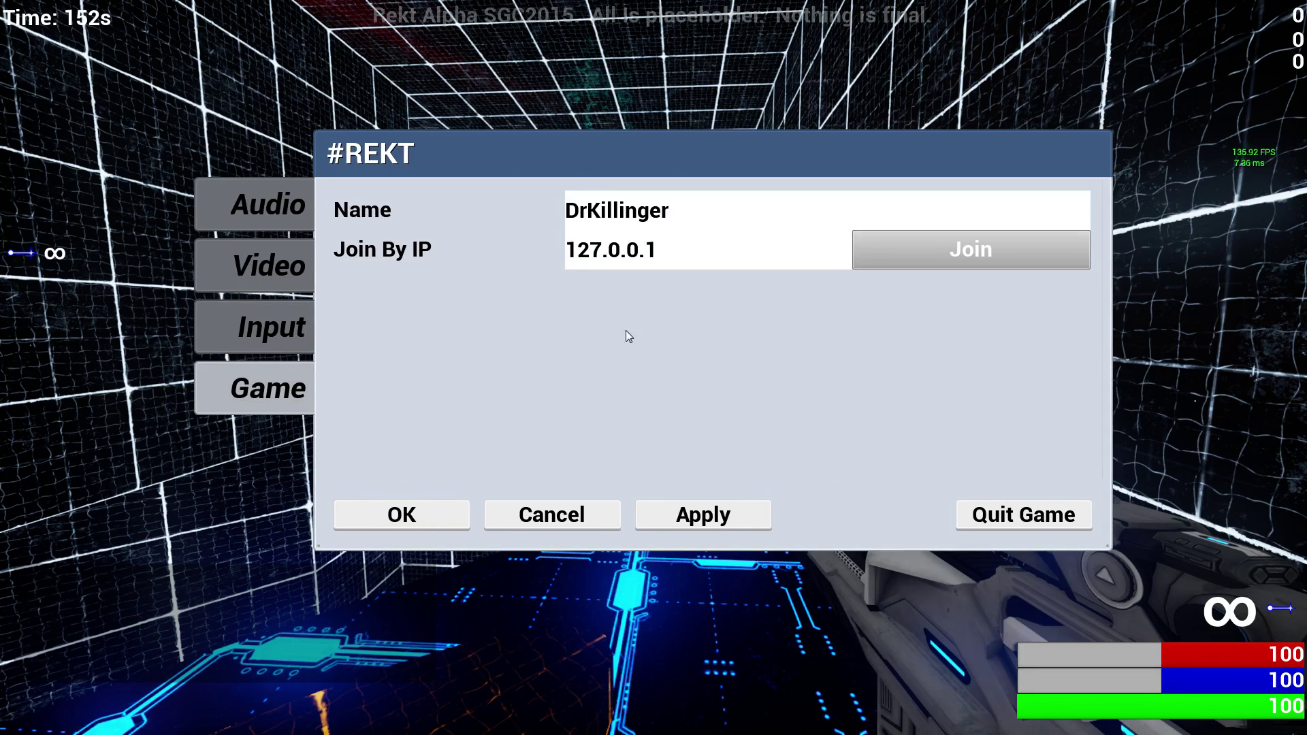
{"action": "left_click", "coordinate": [268, 194]}
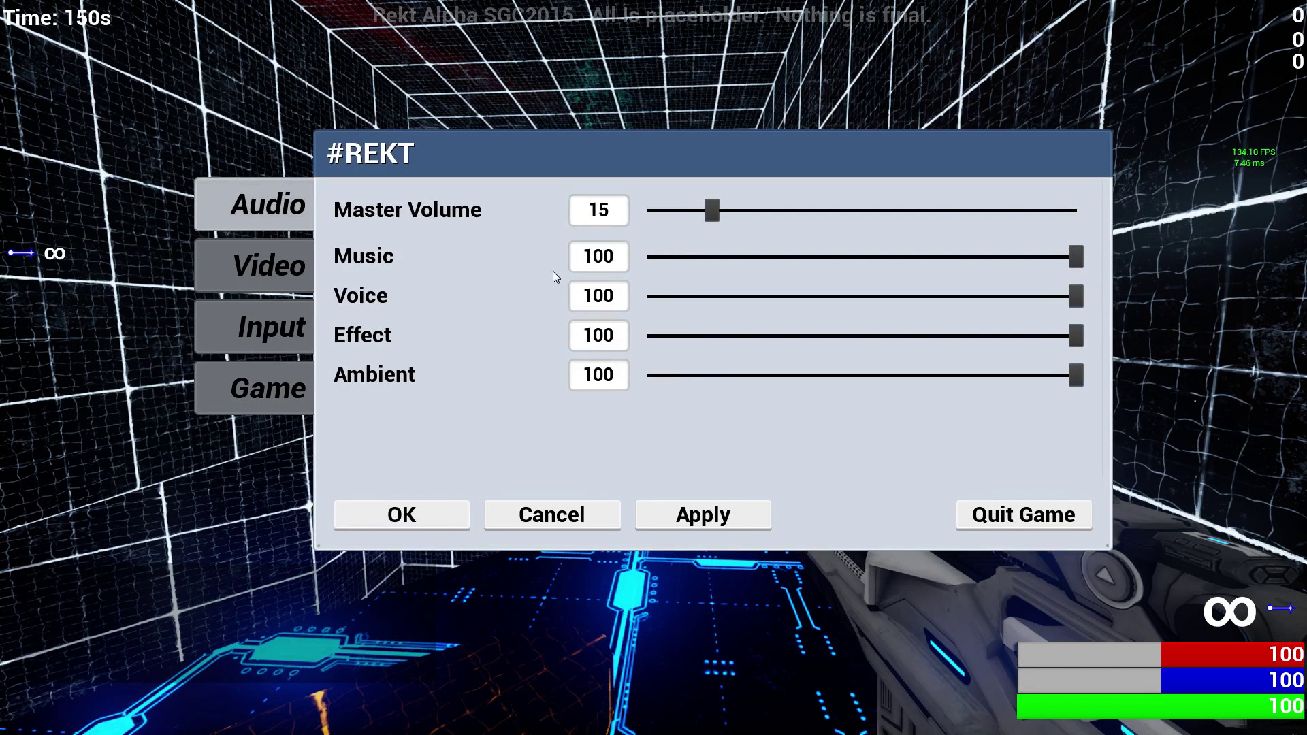